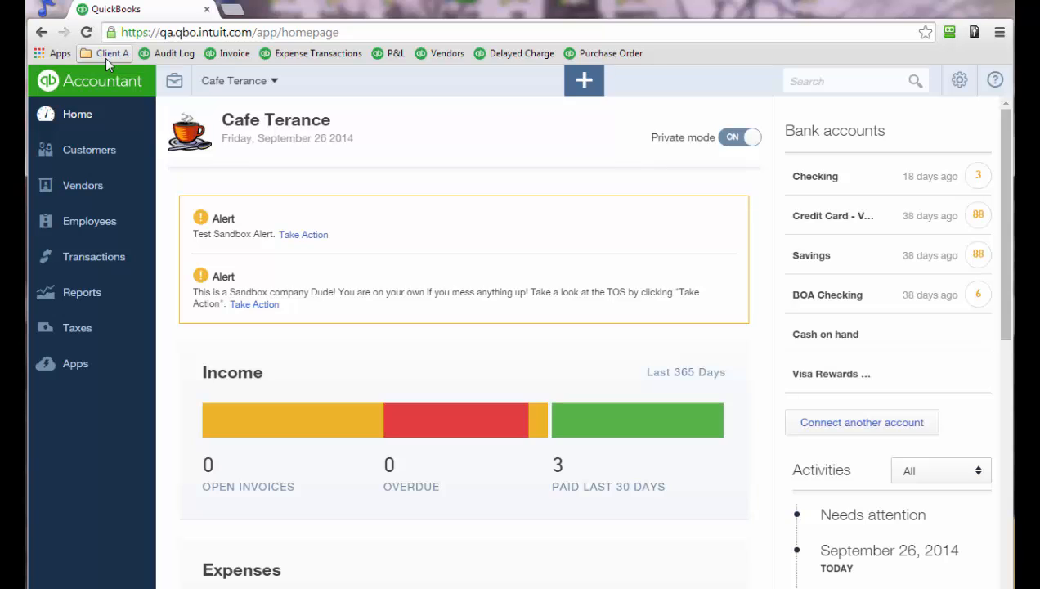
Duplicate the QuickBooks browser tab and move the copy into its own window.
right_click(168, 14)
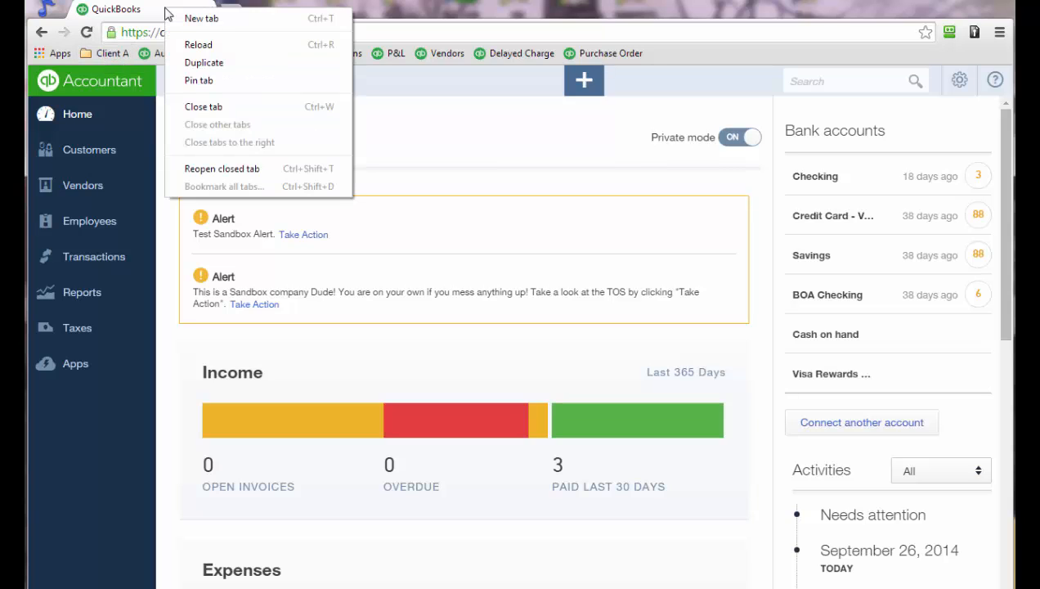
left_click(201, 63)
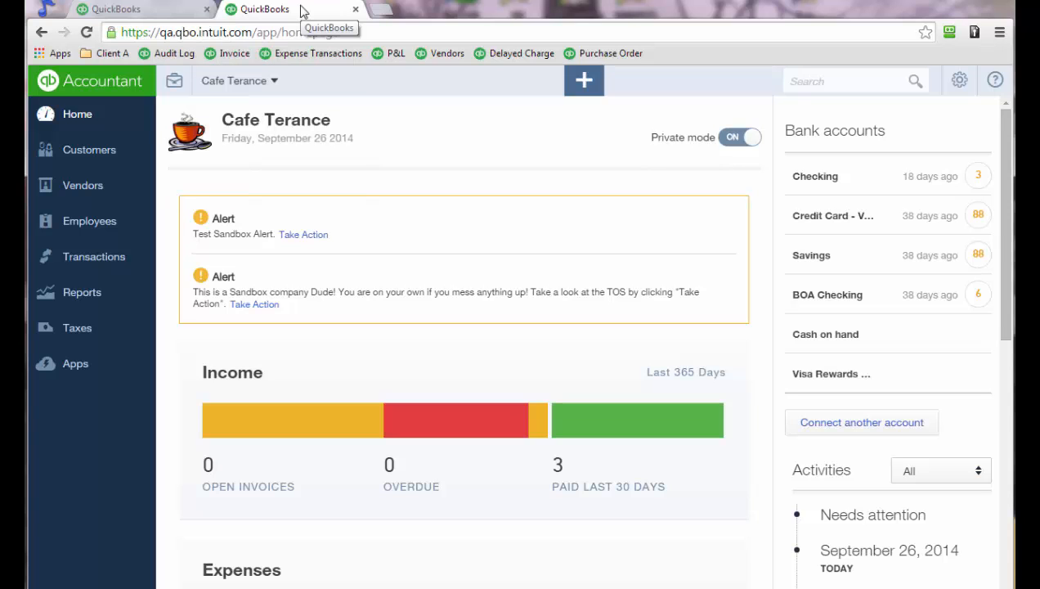
left_click_drag(302, 12, 1039, 114)
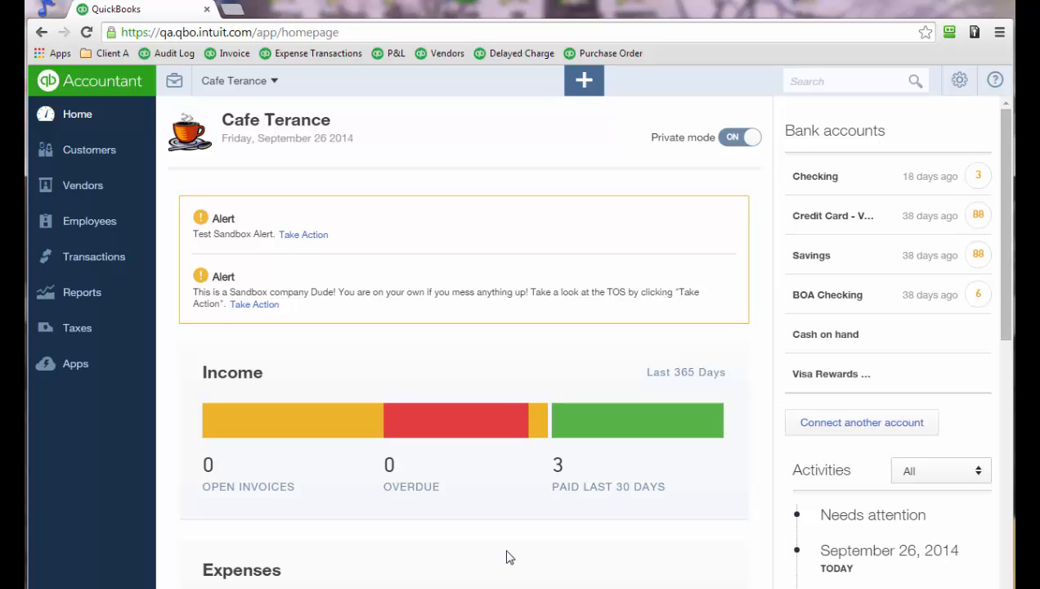
Review the keyboard shortcuts list, then start Check #119 on BOA Checking with Ctrl+Alt+W.
key("ctrl+alt+slash")
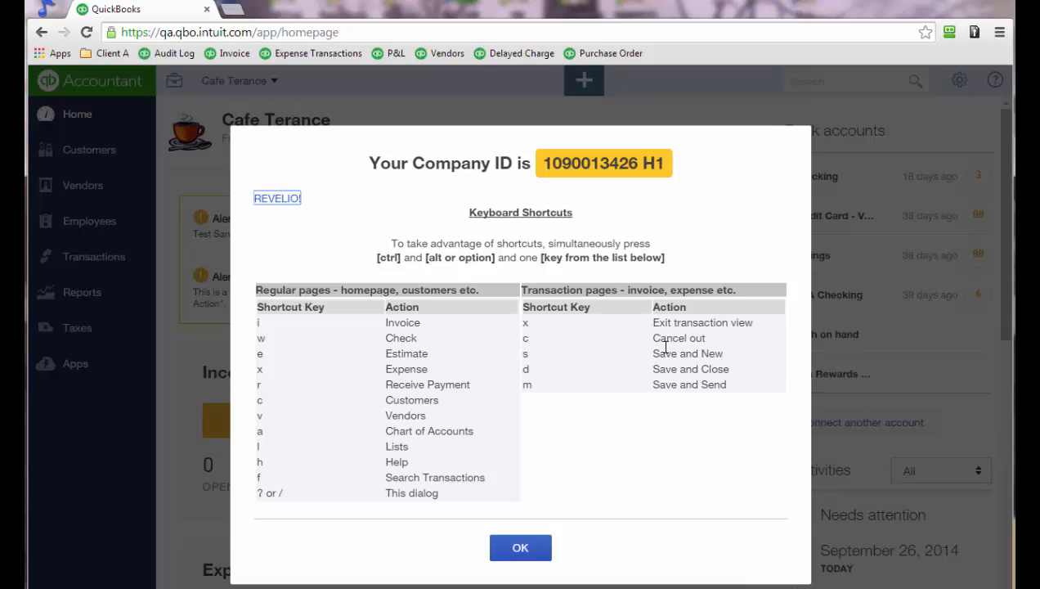
key("Escape")
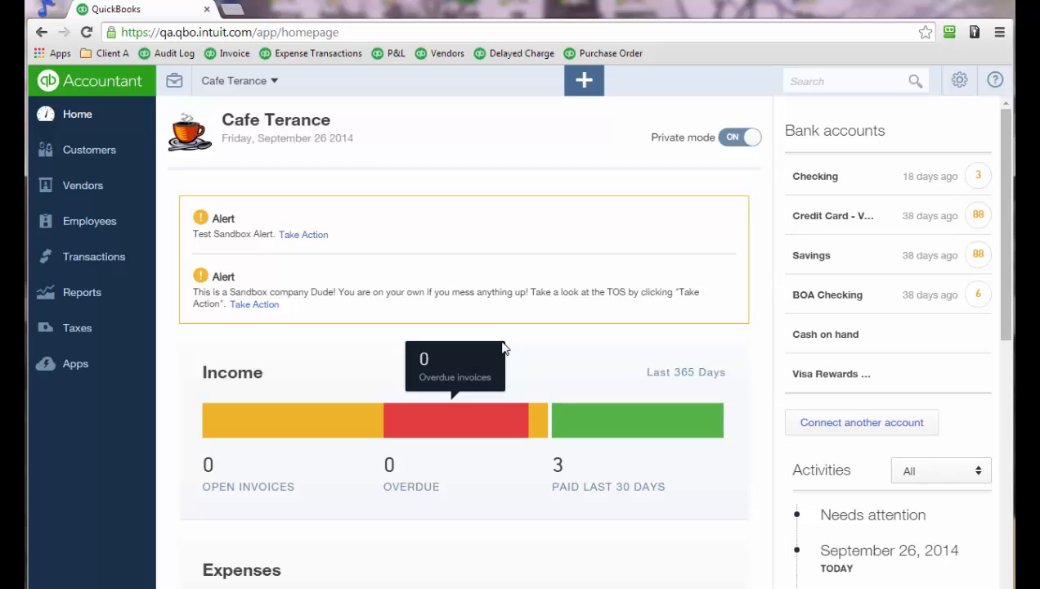
key("ctrl+alt+w")
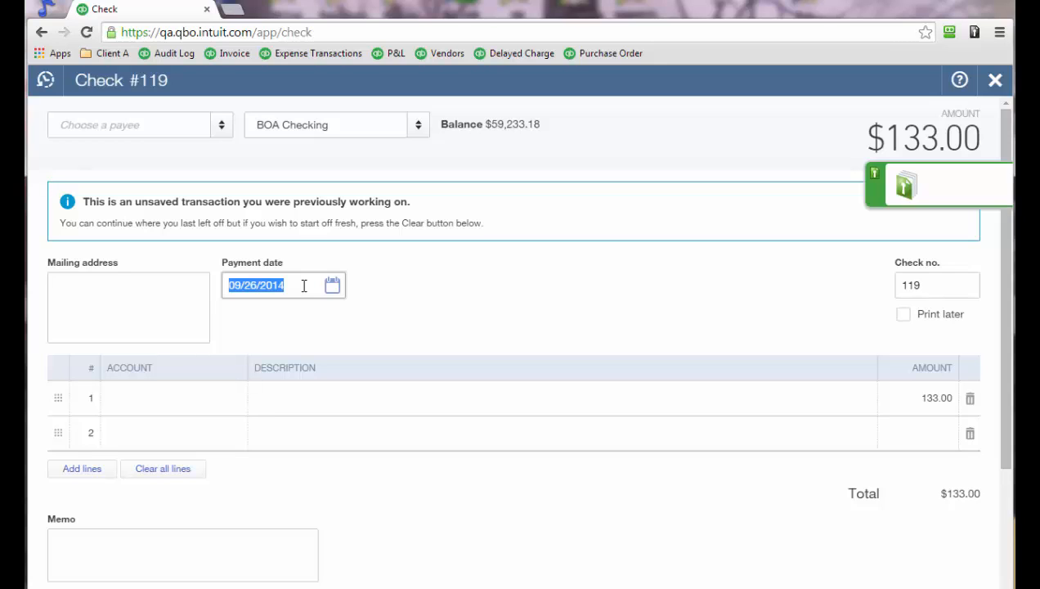
key("plus")
key("plus")
key("plus")
key("plus")
key("plus")
key("plus")
key("plus")
key("plus")
key("minus")
key("minus")
key("minus")
key("t")
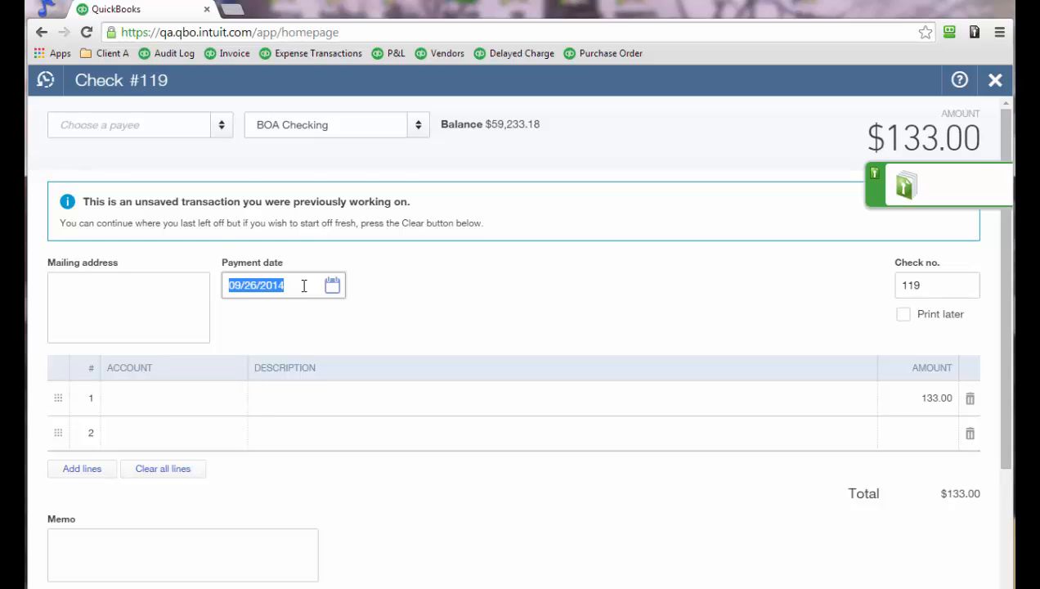
left_click(910, 398)
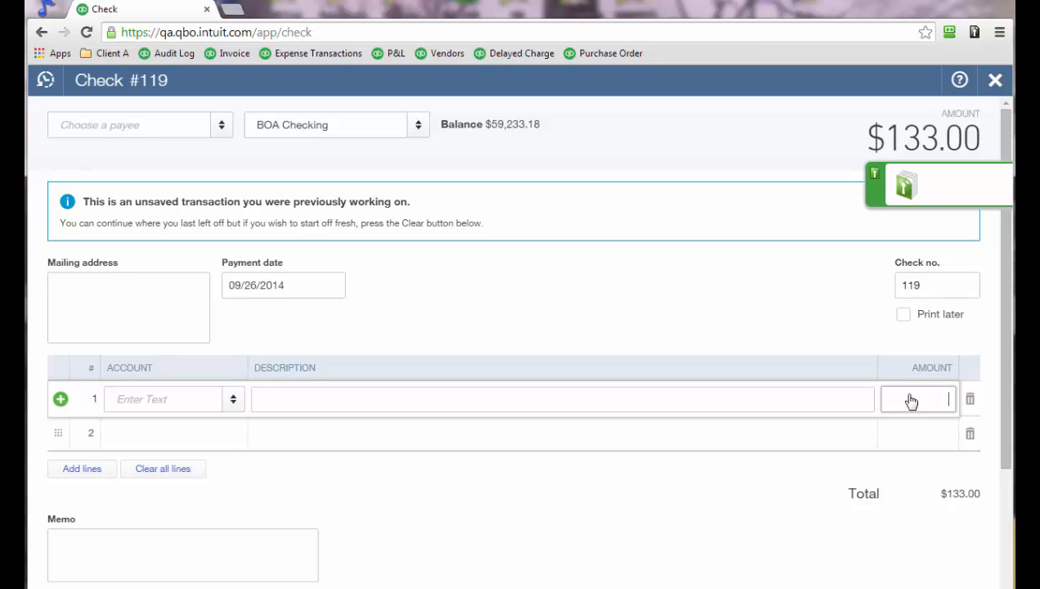
Enter 47.5+29.54 as the check's line 1 amount so it calculates to 77.04.
type("47.5")
type("+2")
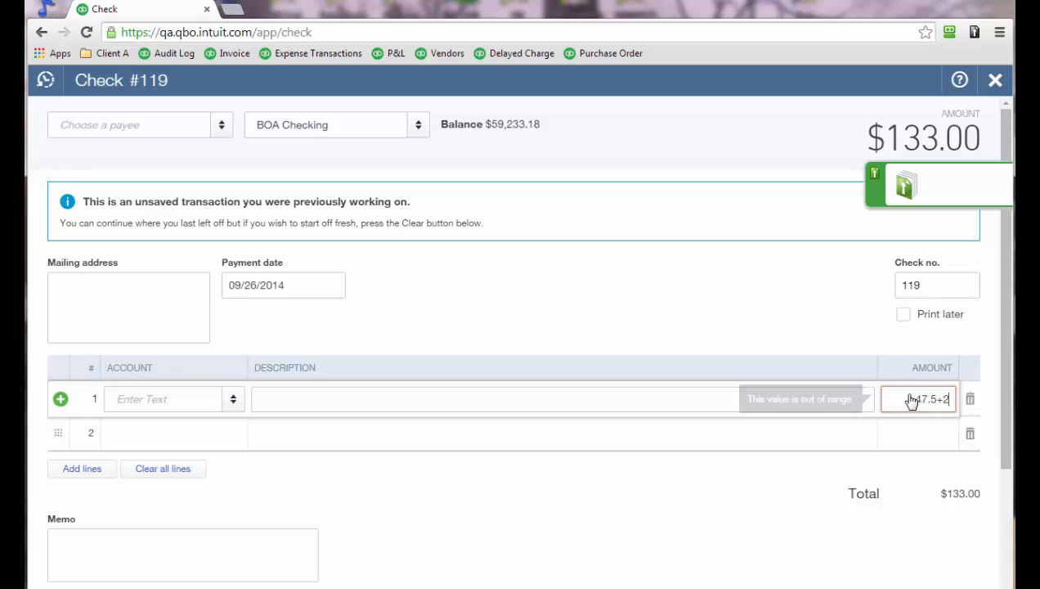
type("9.54")
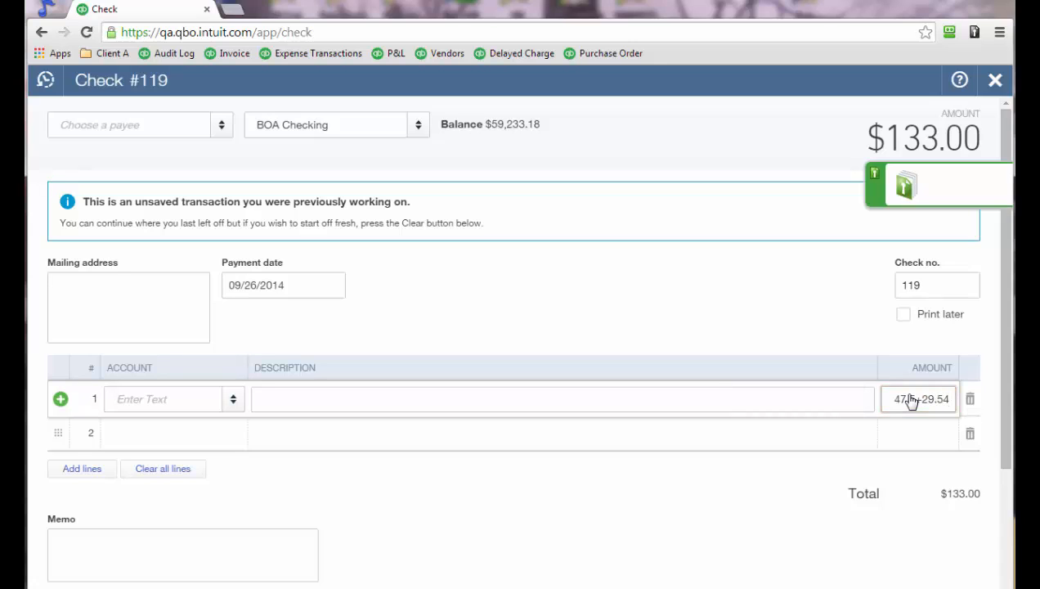
key("Tab")
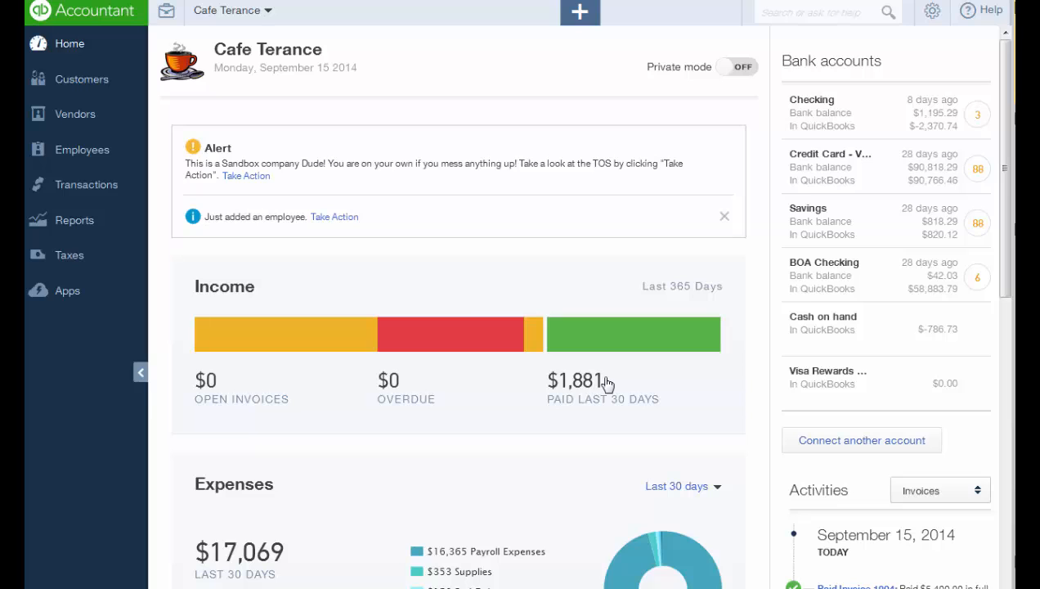
scroll(267, 218, "down", 5)
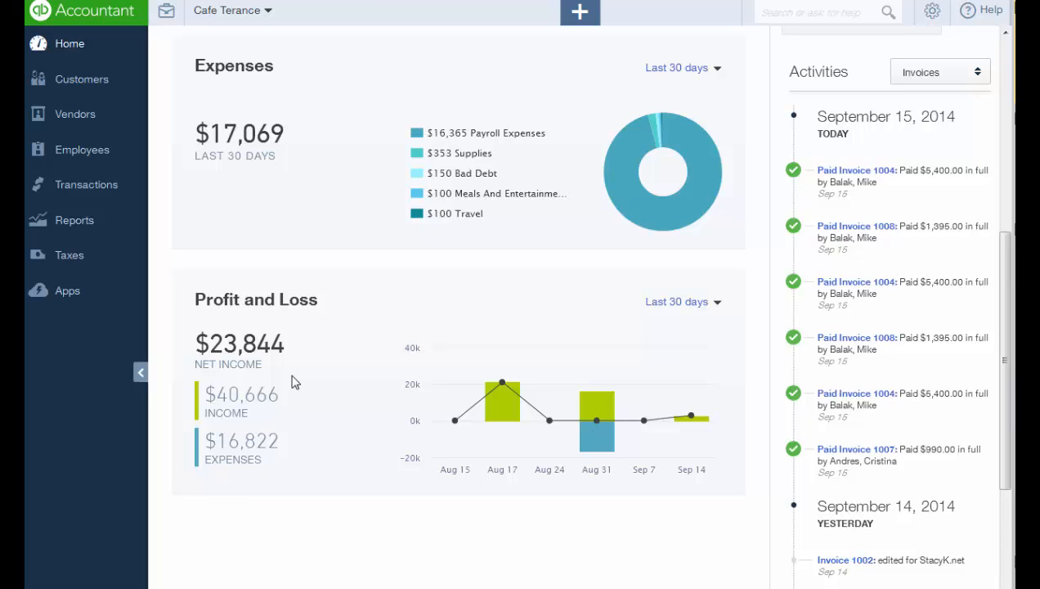
mouse_move(502, 393)
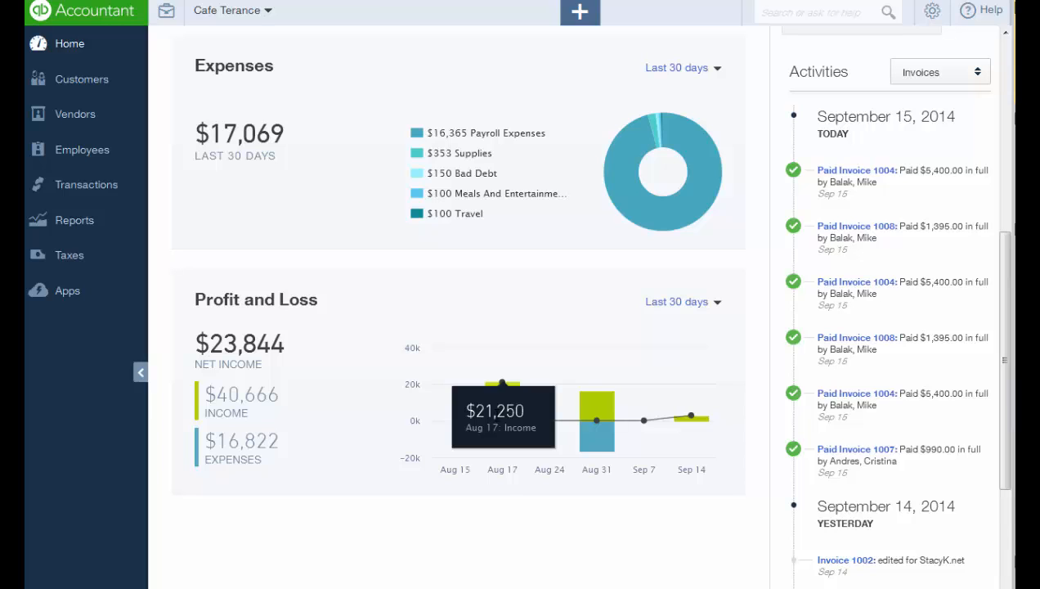
scroll(912, 407, "up", 5)
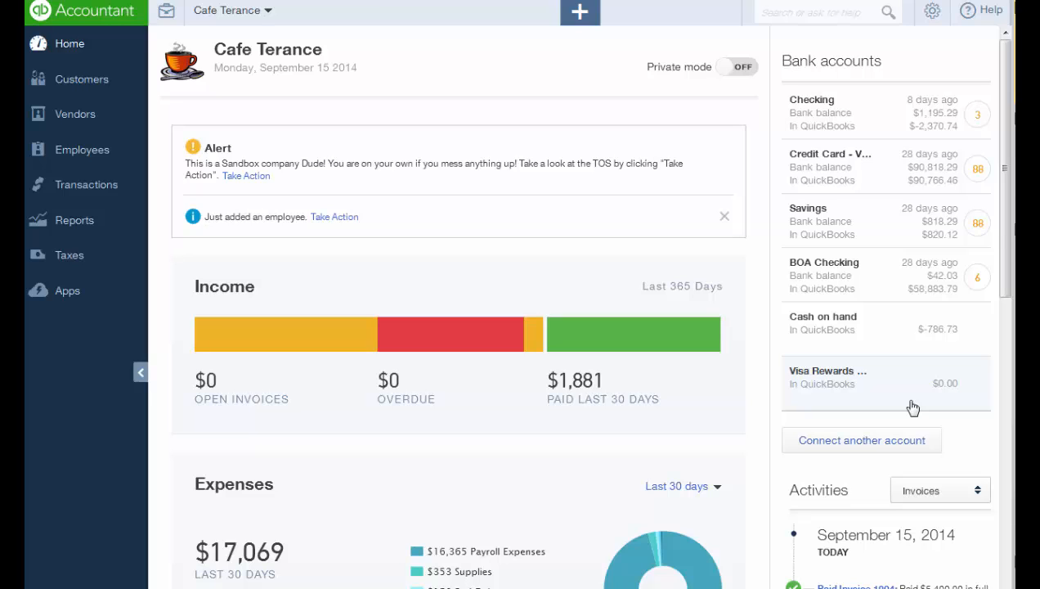
Filter the homepage Activities feed to show only Invoices.
scroll(912, 407, "down", 5)
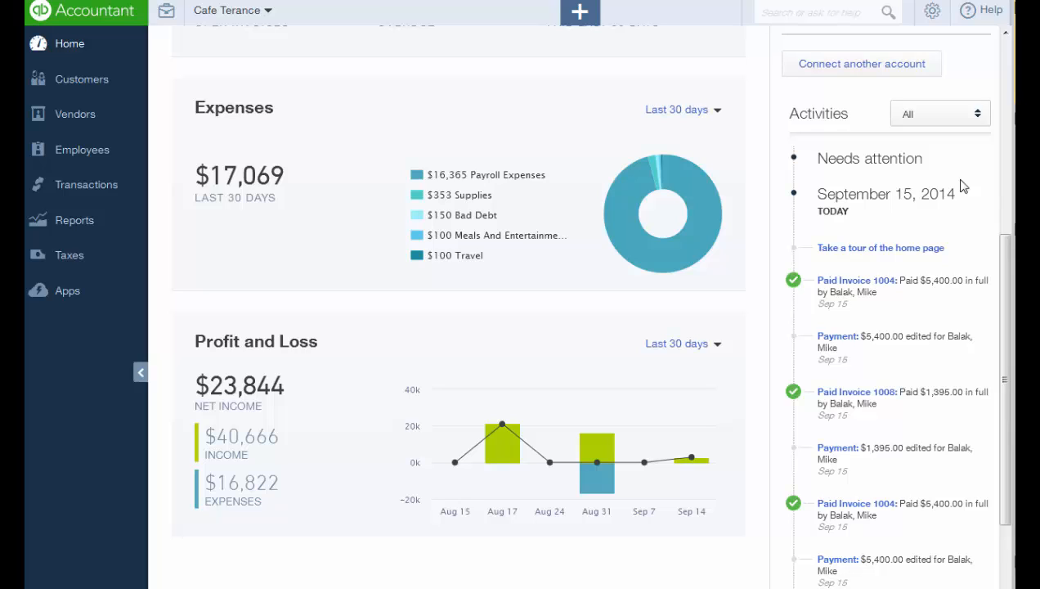
left_click(987, 120)
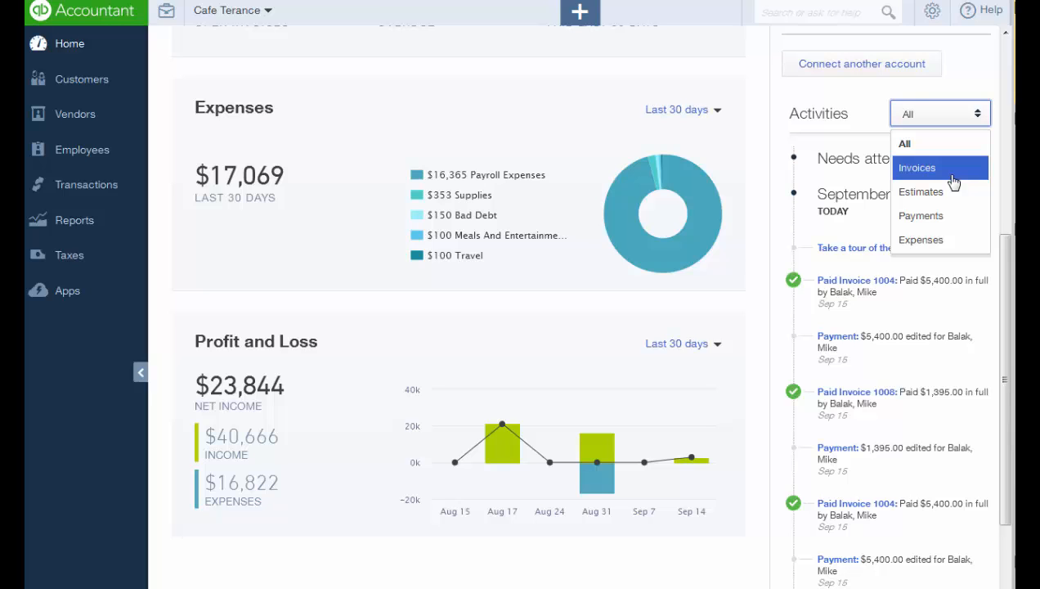
left_click(953, 182)
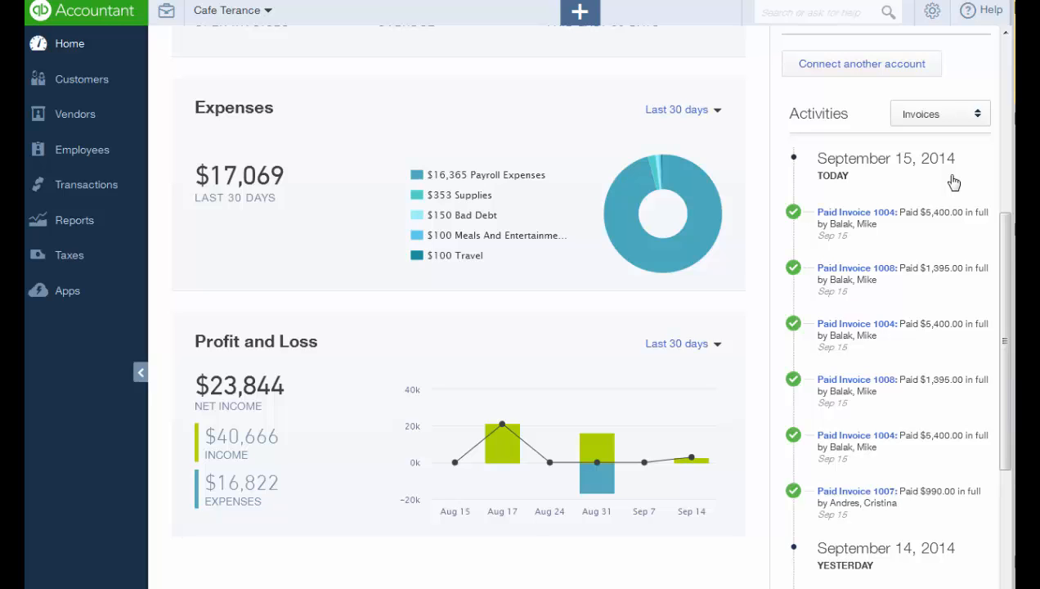
scroll(738, 96, "up", 5)
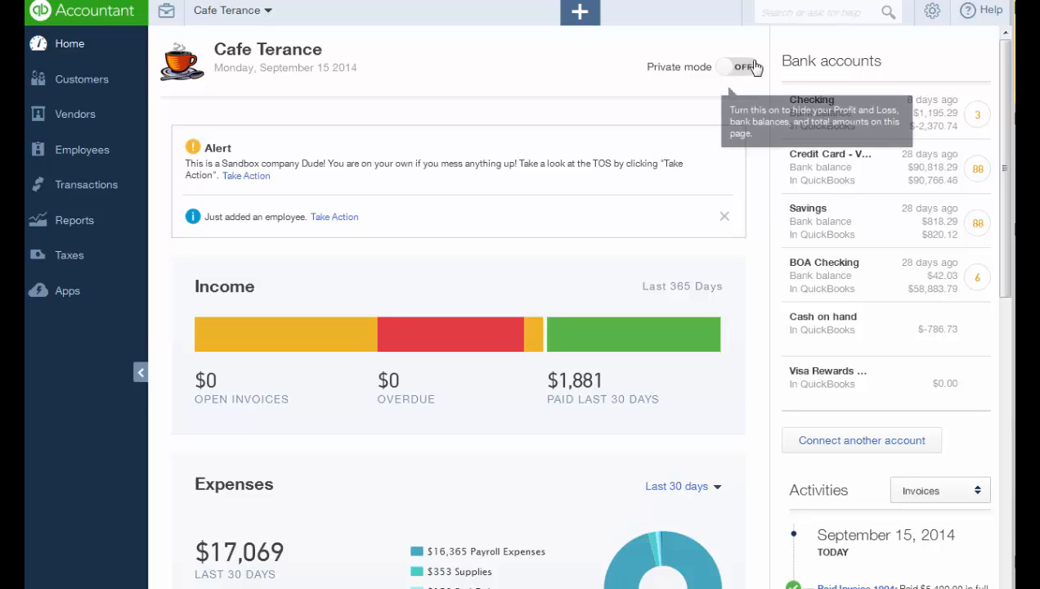
Turn on Private mode to hide balances and amounts on the Cafe Terance dashboard.
left_click(744, 67)
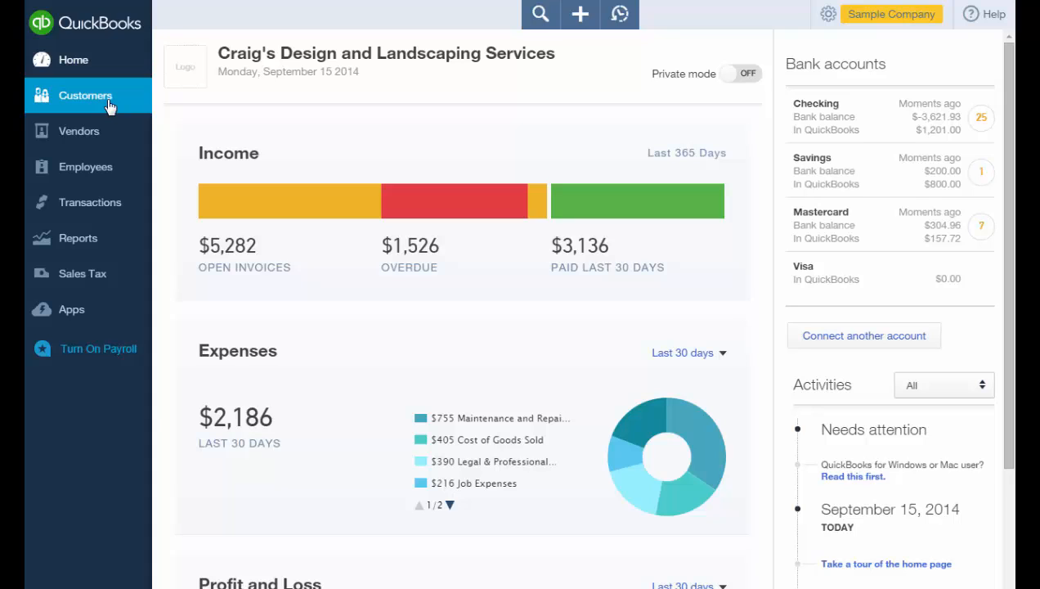
Filter the Customers list to the 20 open invoices ($5,282) and preview the New customer form.
left_click(110, 107)
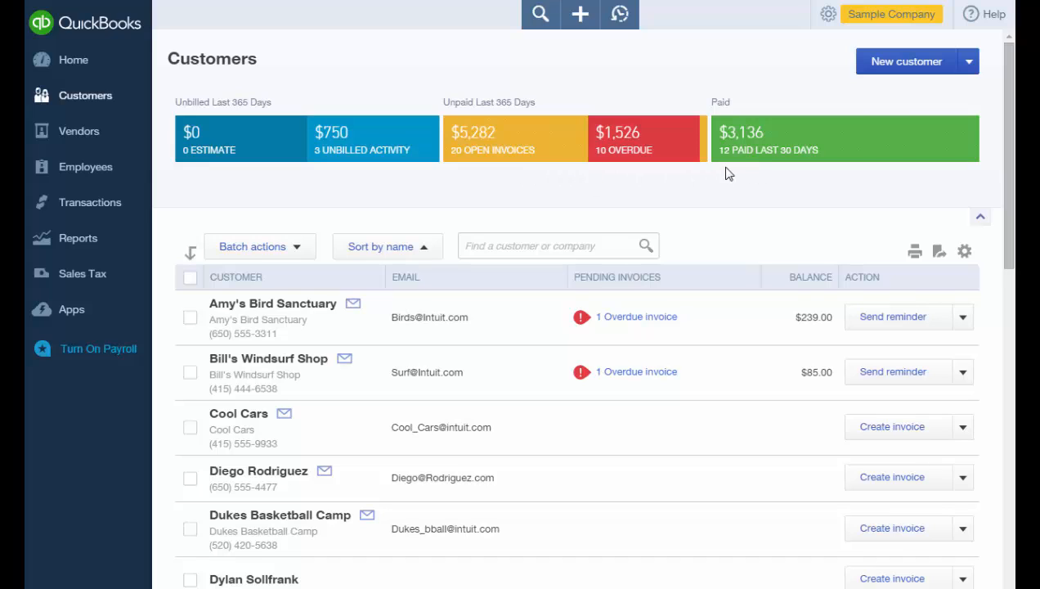
left_click(515, 149)
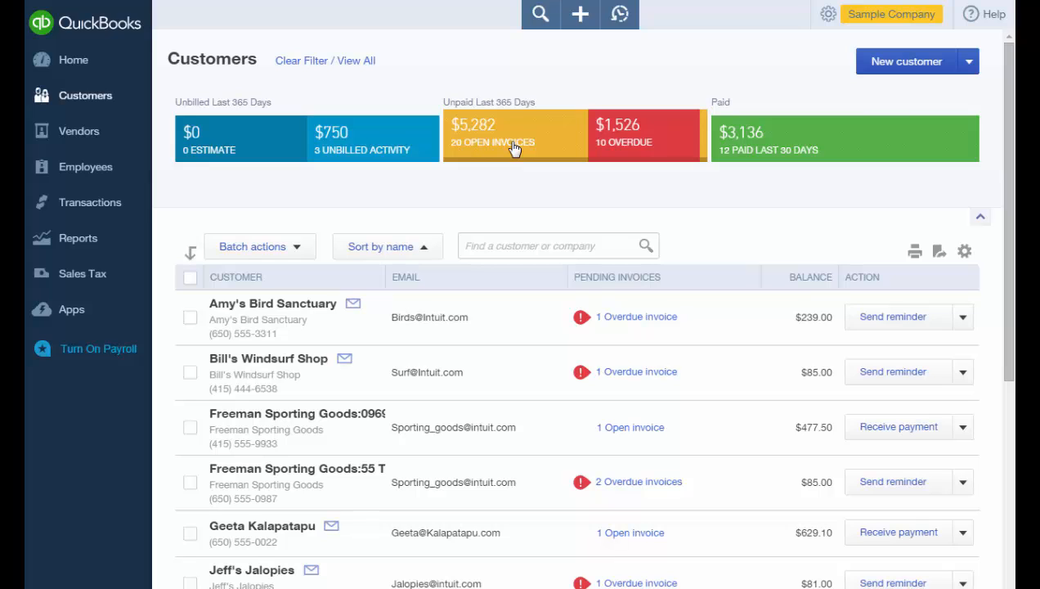
left_click(924, 76)
View the Import customers option, then open the customer table's gear settings.
left_click(971, 71)
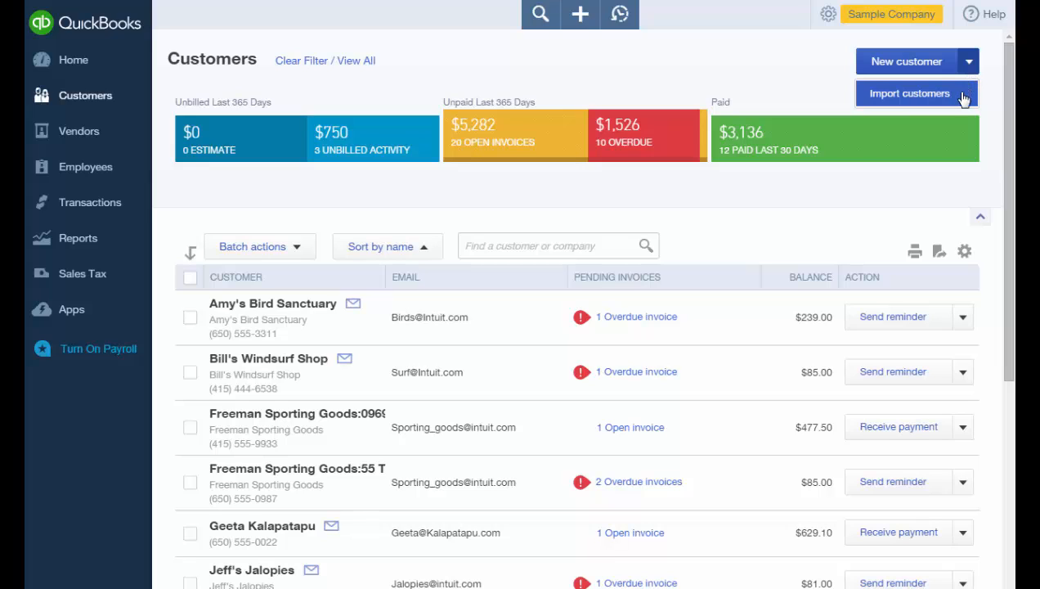
left_click(964, 98)
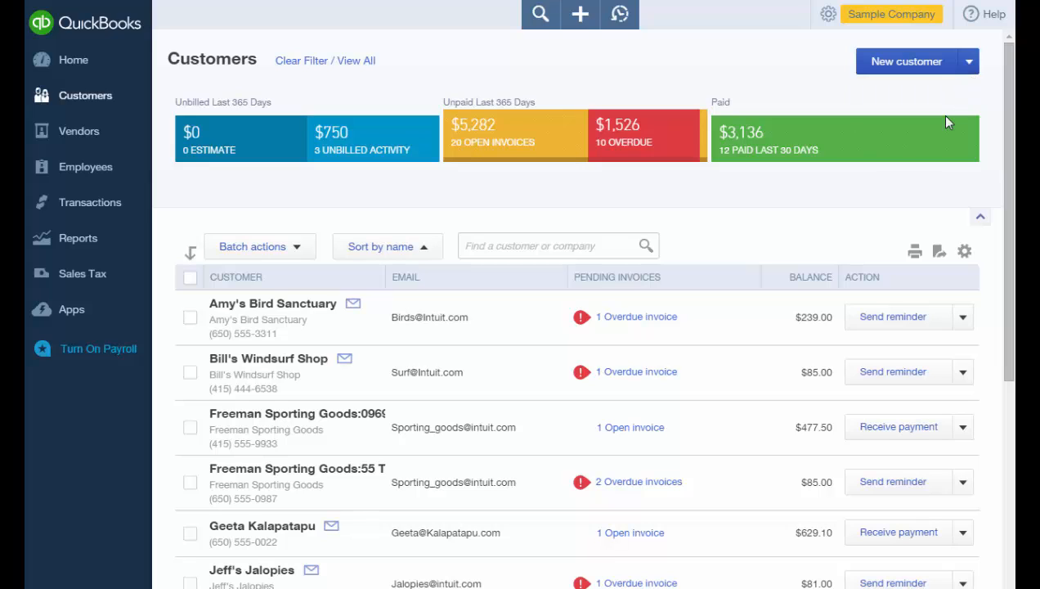
left_click(965, 252)
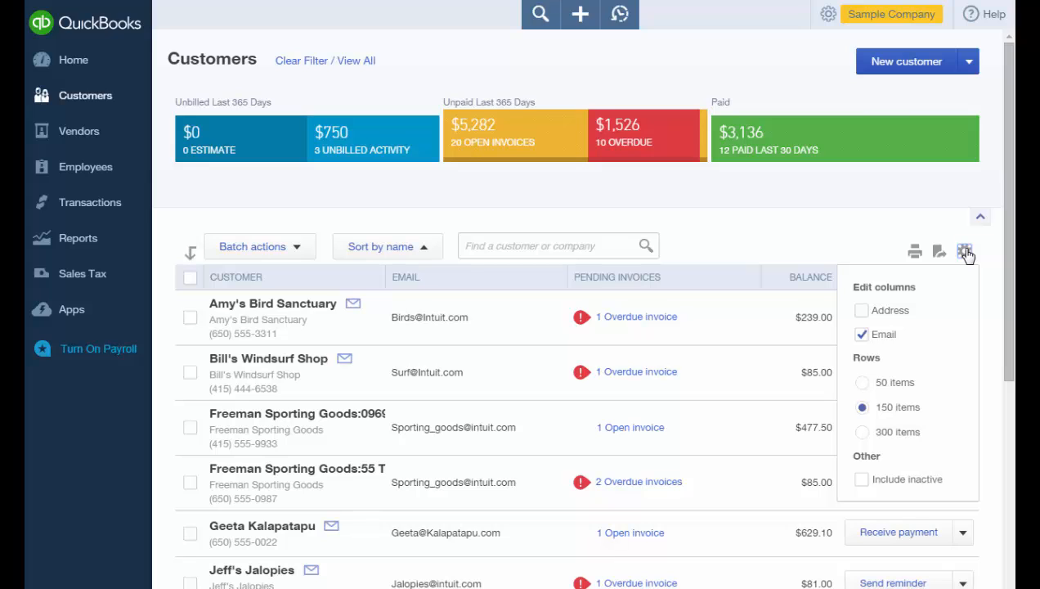
View Amy's Bird Sanctuary's customer details, then return to the Customers list.
left_click(296, 309)
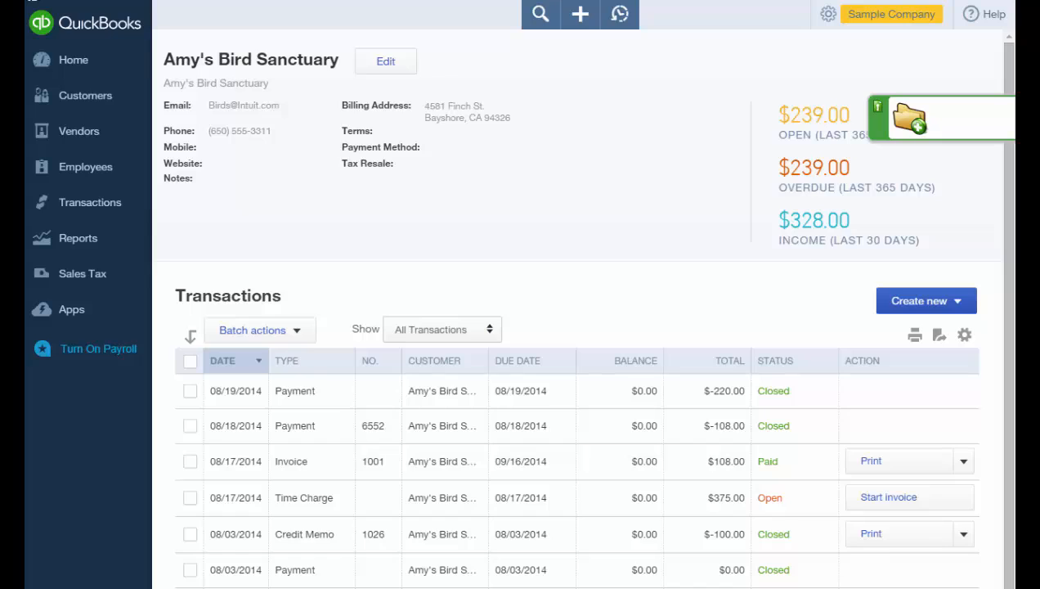
left_click(115, 100)
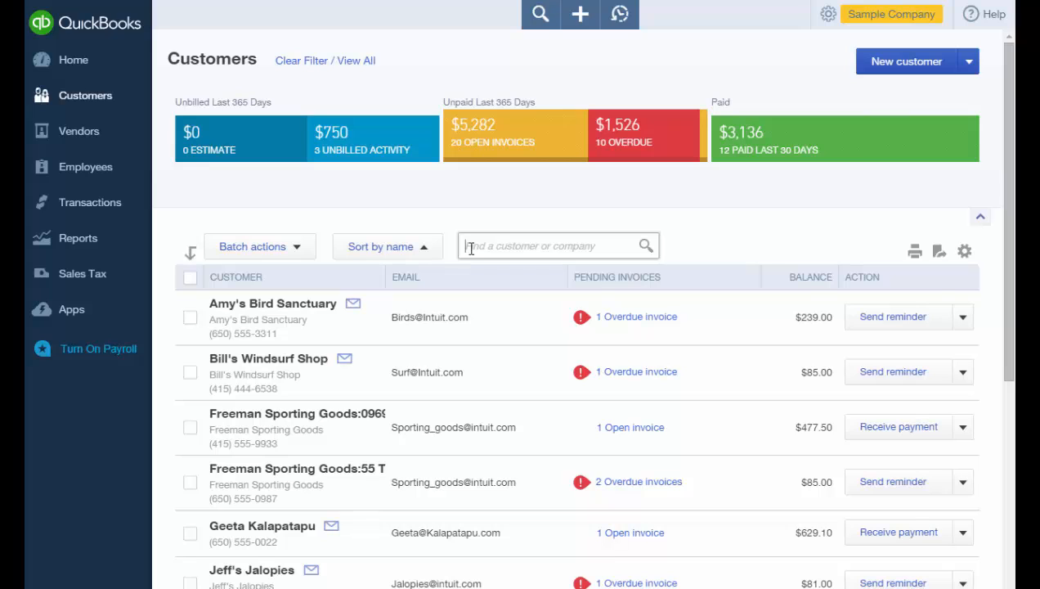
Search 'Kookie' to view Kookies by Kathy, then show Amy's Bird Sanctuary's action menu.
type("Kookie")
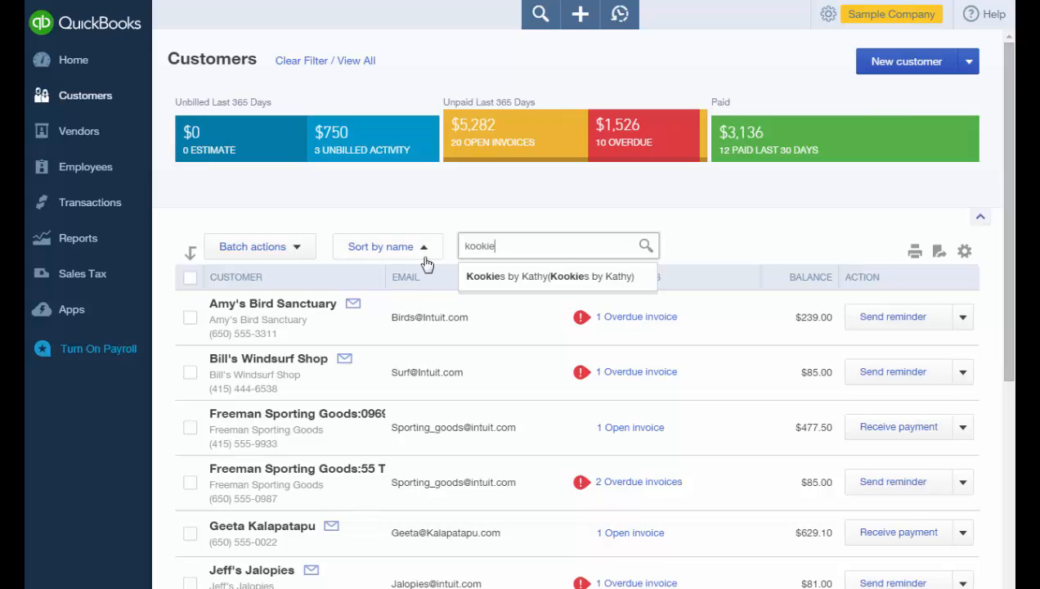
left_click(473, 278)
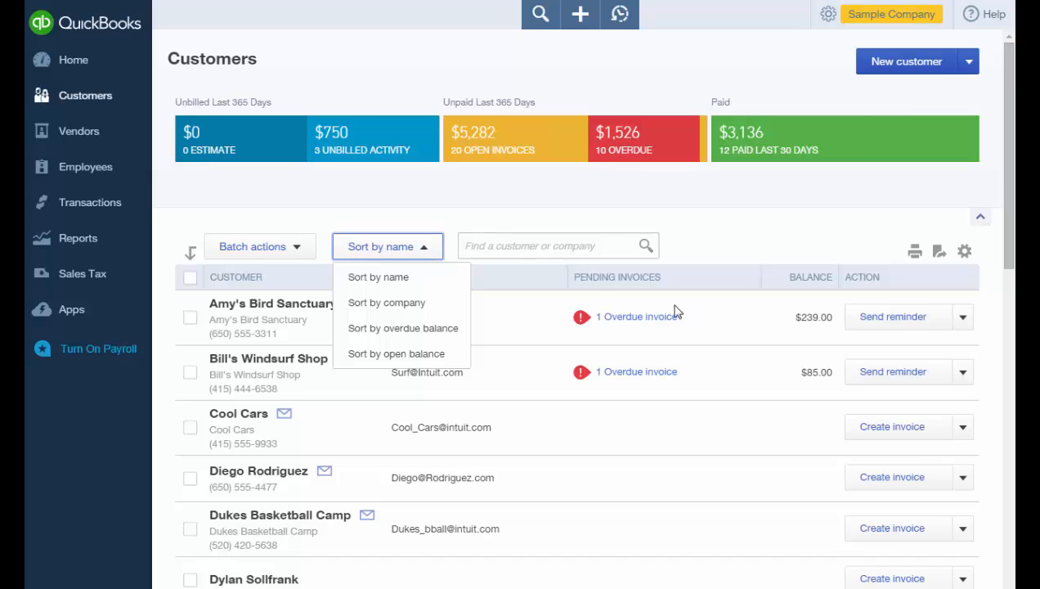
left_click(963, 321)
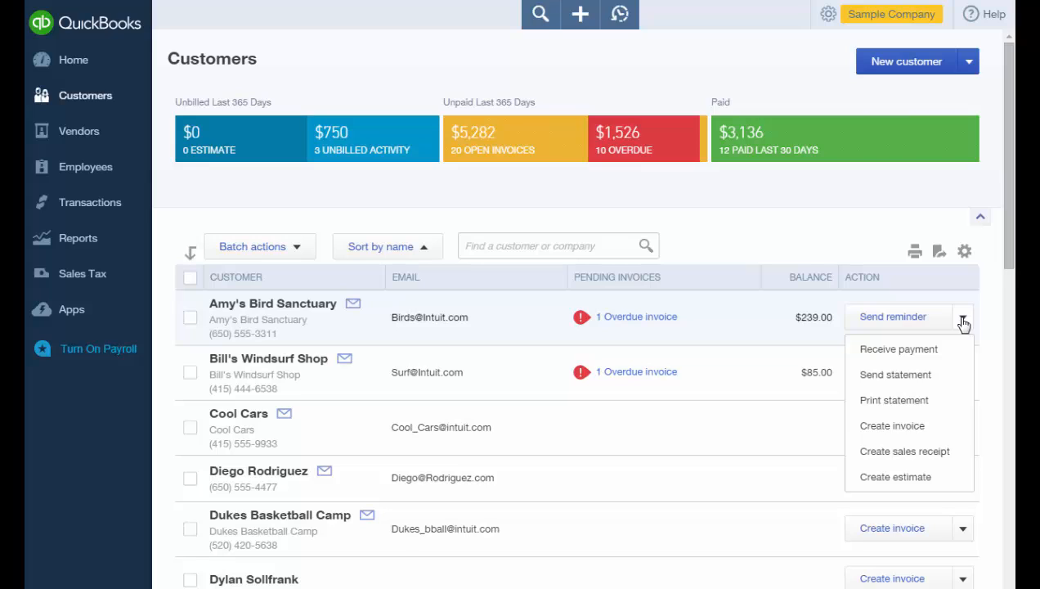
left_click(189, 317)
left_click(189, 372)
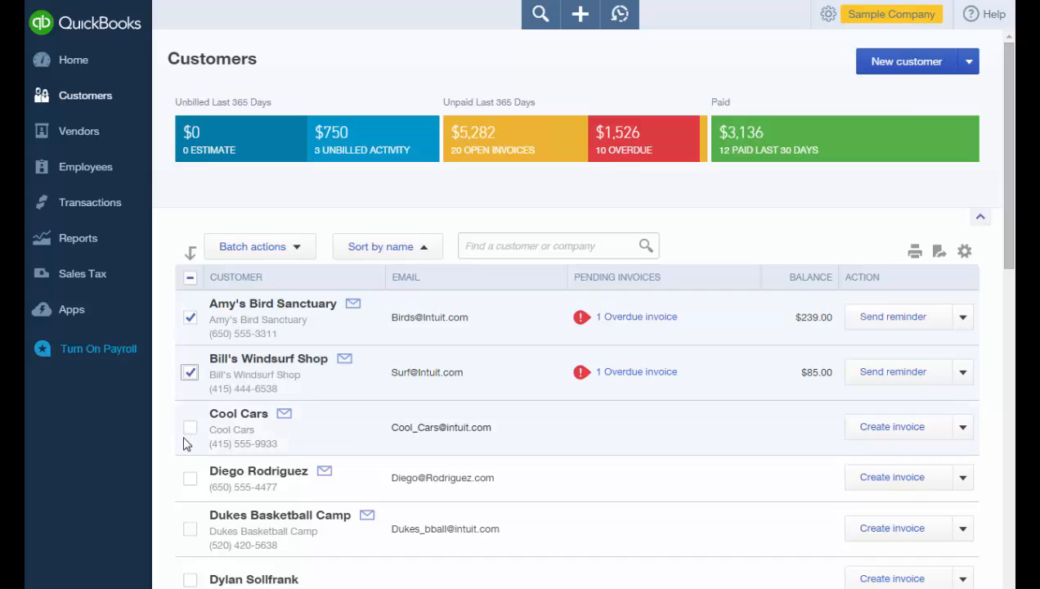
left_click(190, 427)
left_click(298, 248)
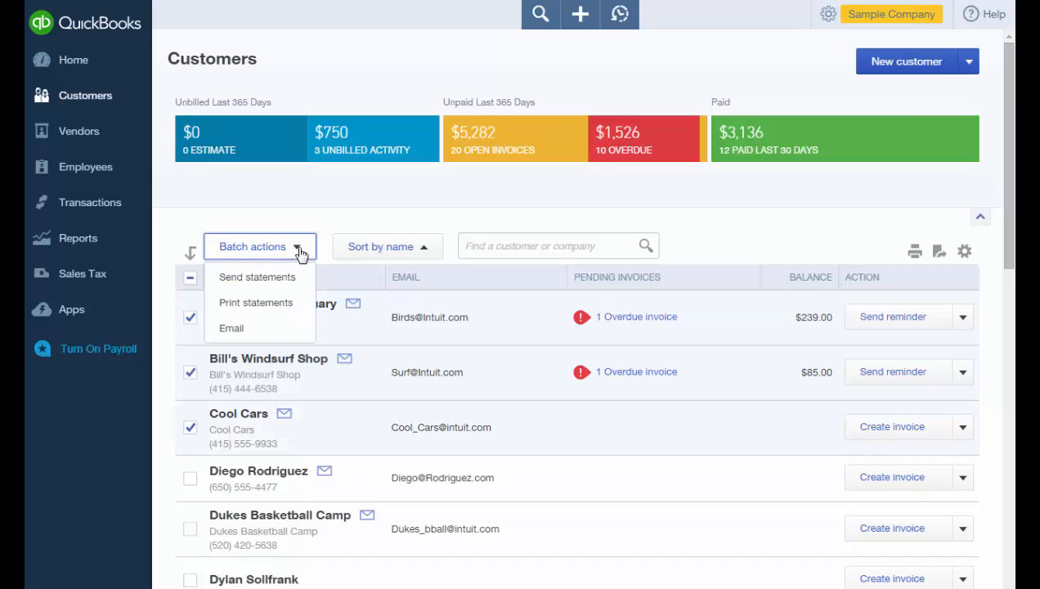
left_click(631, 322)
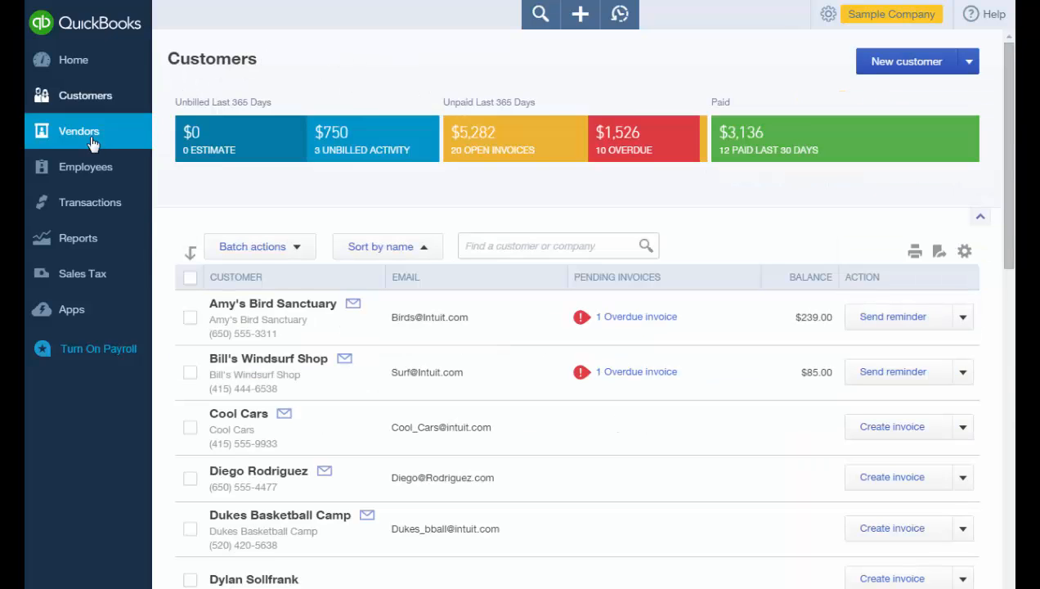
Open the Vendors list ($1,603 in 5 open bills) and view the Import vendors option.
left_click(90, 137)
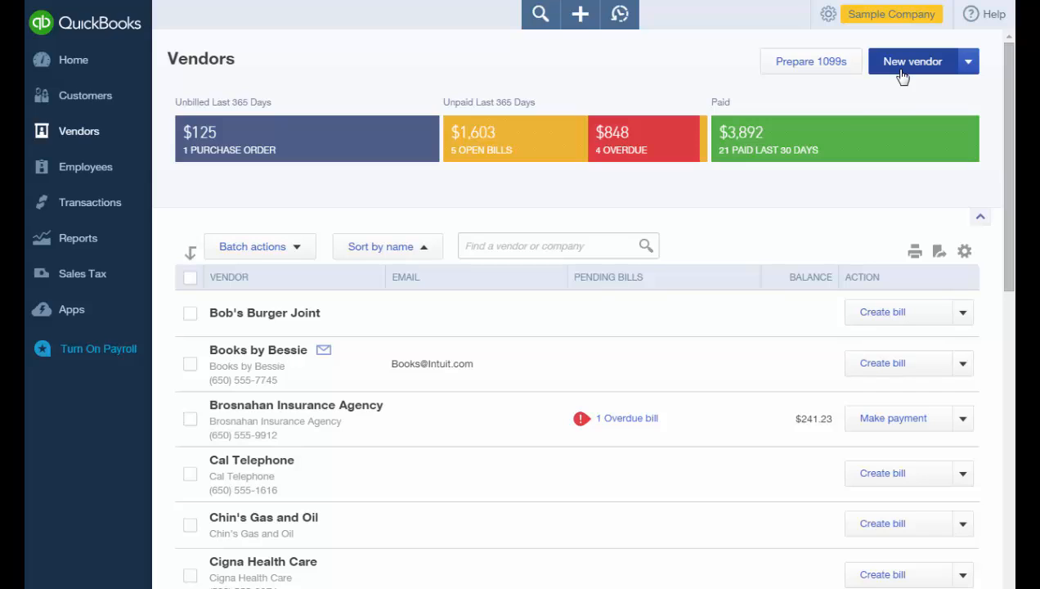
left_click(973, 72)
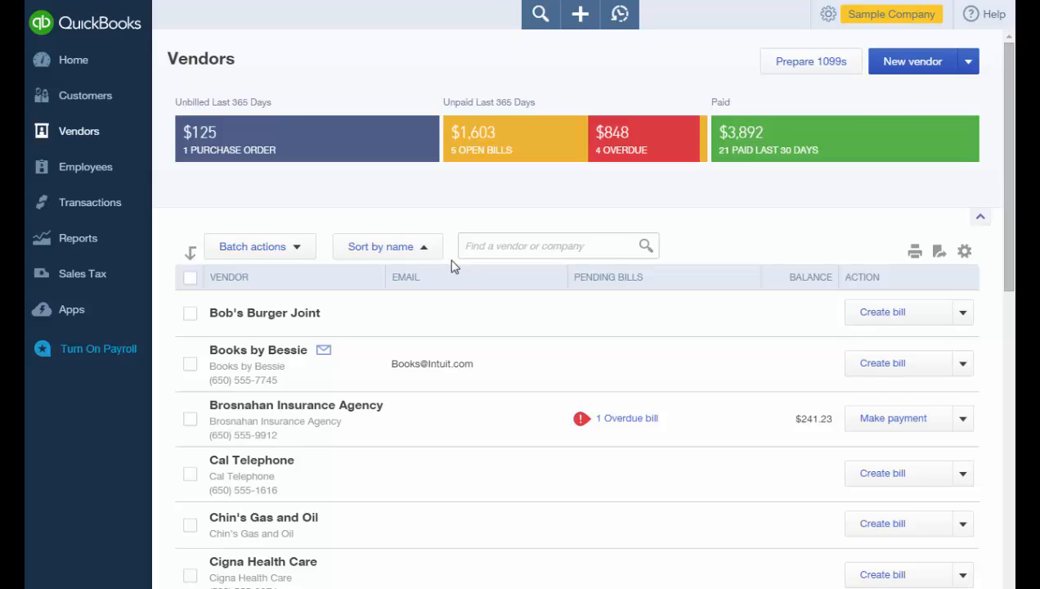
View the employee list, then bring up Checking's bank feed with 25 new transactions.
left_click(90, 170)
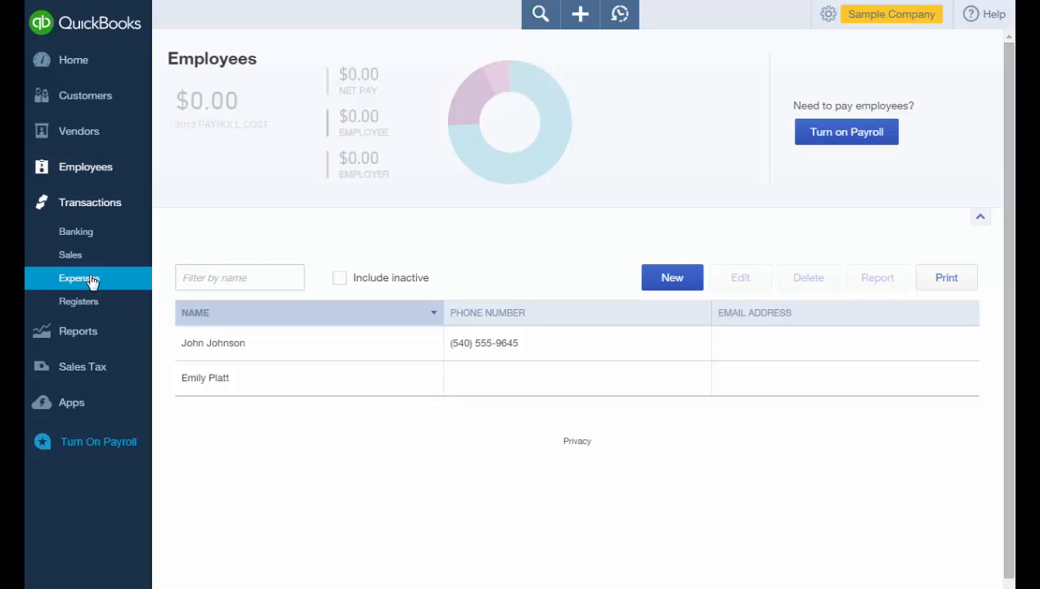
left_click(78, 237)
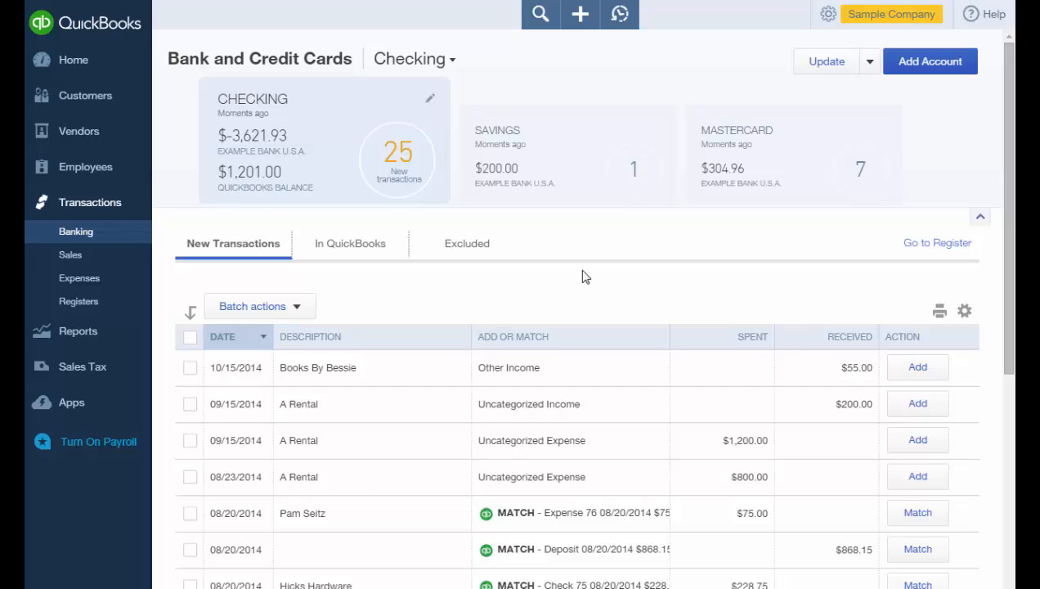
Switch to Sales Transactions to see invoices and the $3,136 paid in the last 30 days.
left_click(104, 270)
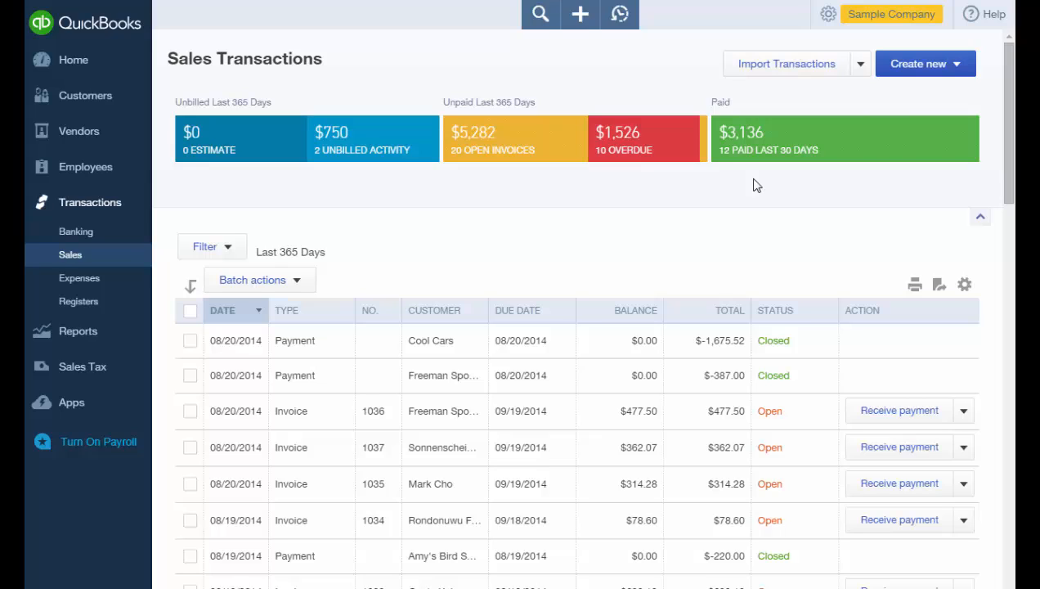
Review the Create new sales forms, select all 20 open invoices, then go to Expense Transactions.
left_click(963, 76)
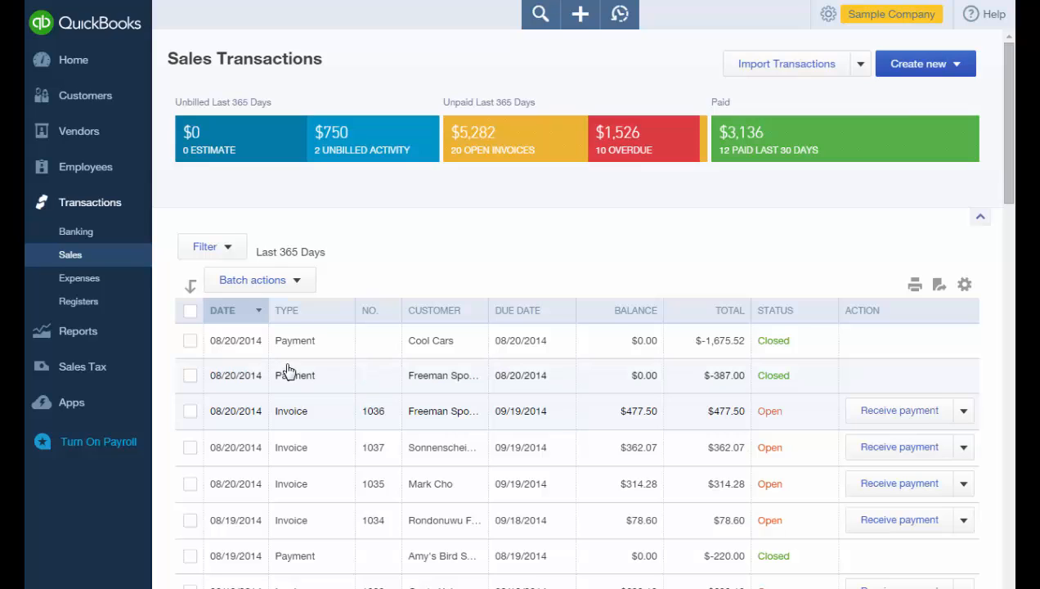
left_click(493, 159)
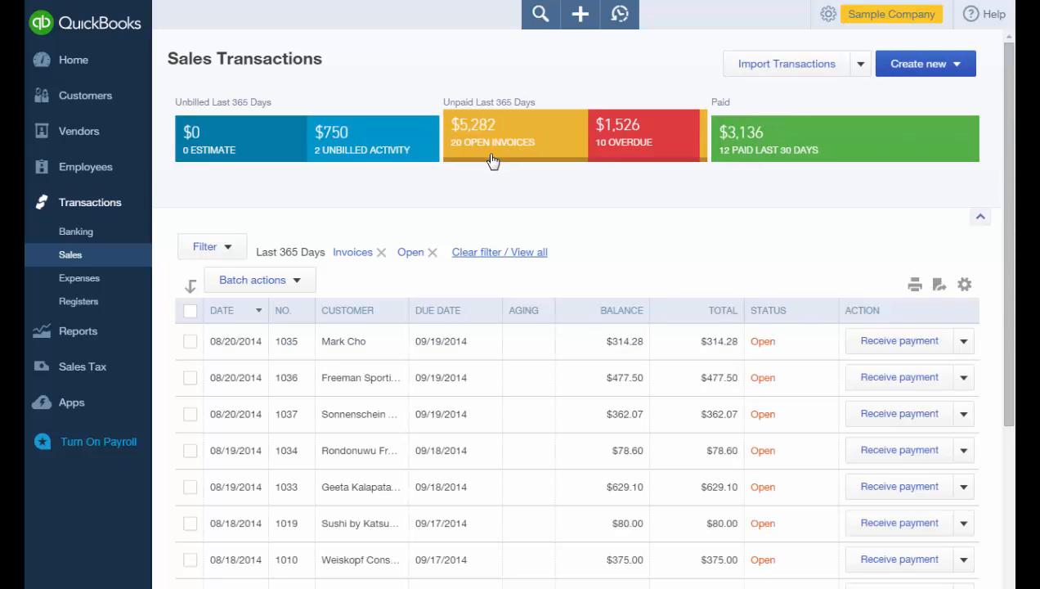
left_click(190, 312)
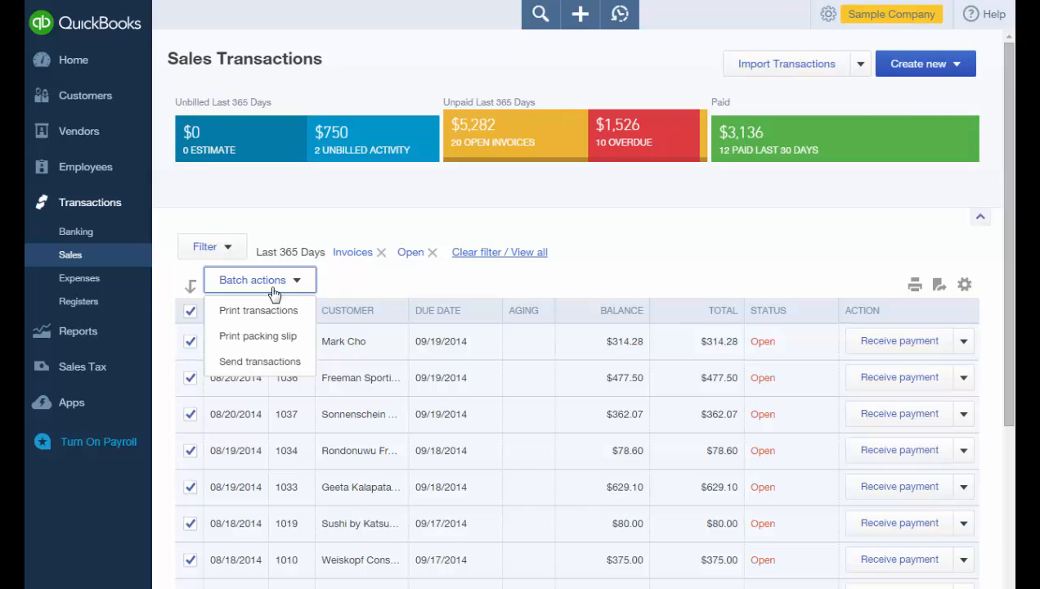
left_click(93, 282)
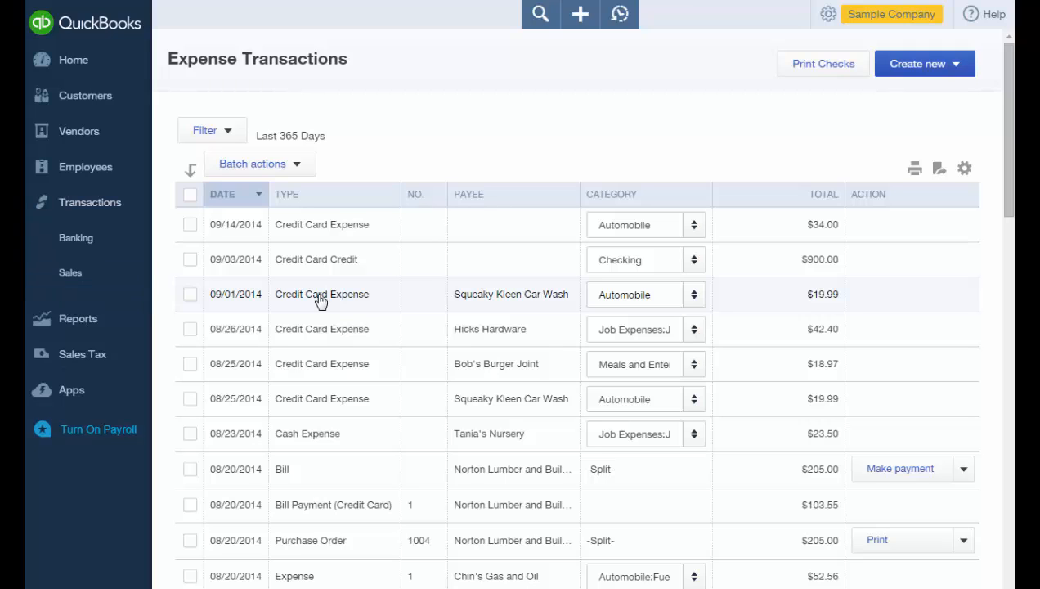
left_click(319, 302)
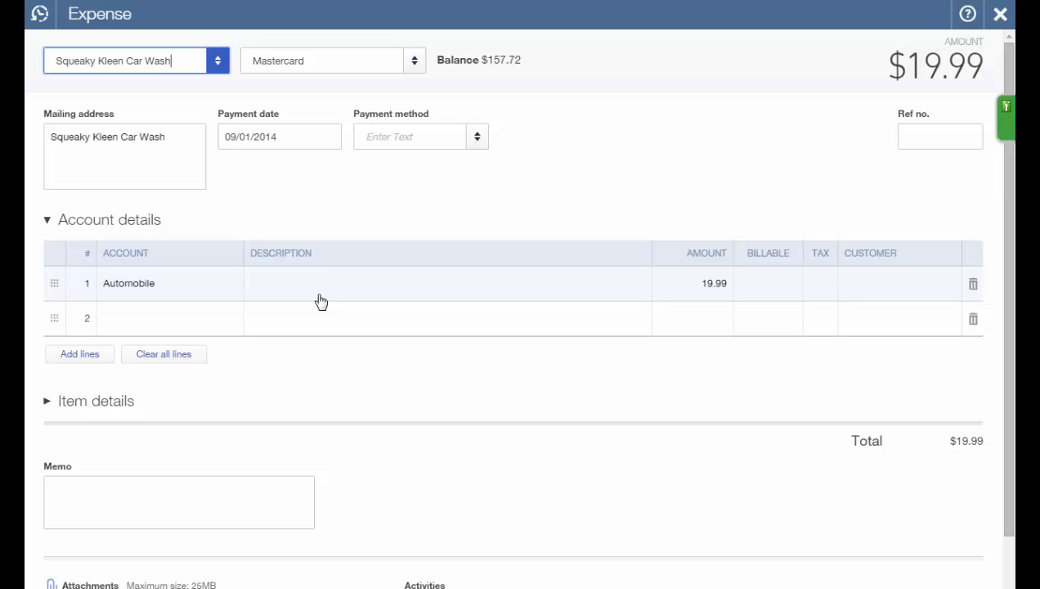
key("Escape")
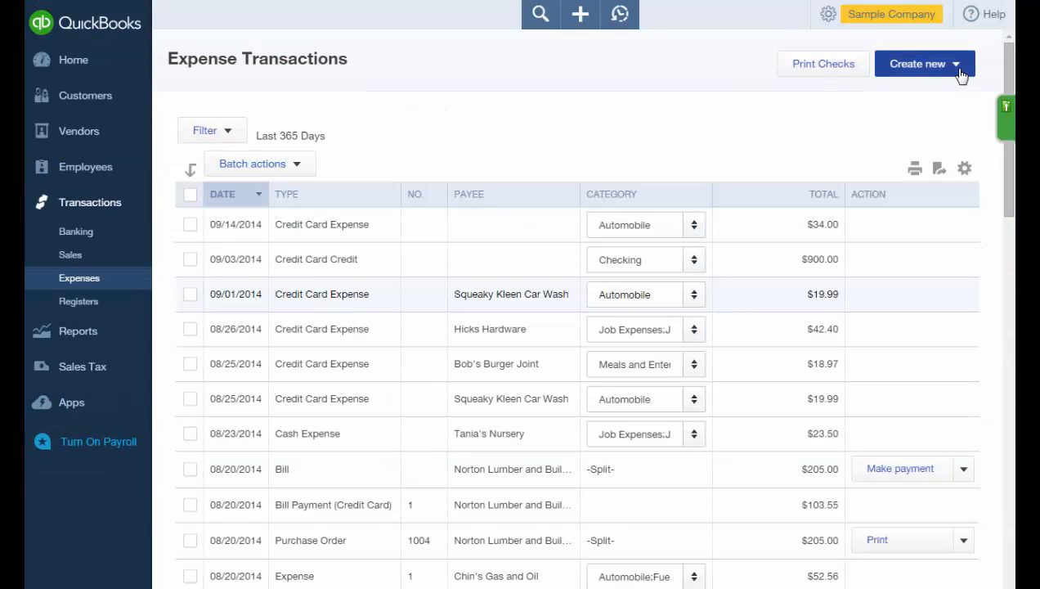
left_click(962, 75)
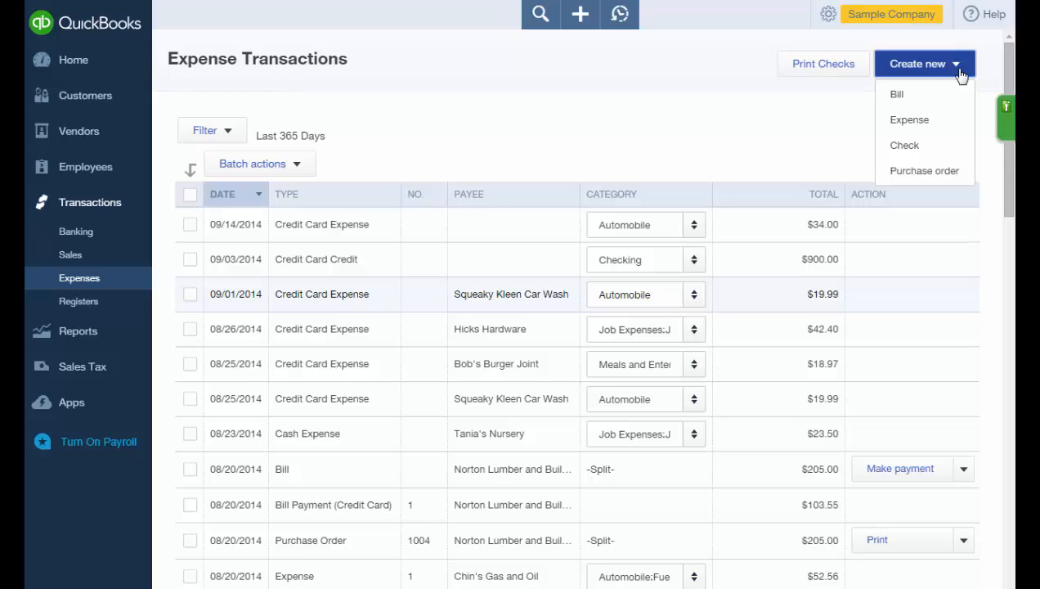
left_click(961, 76)
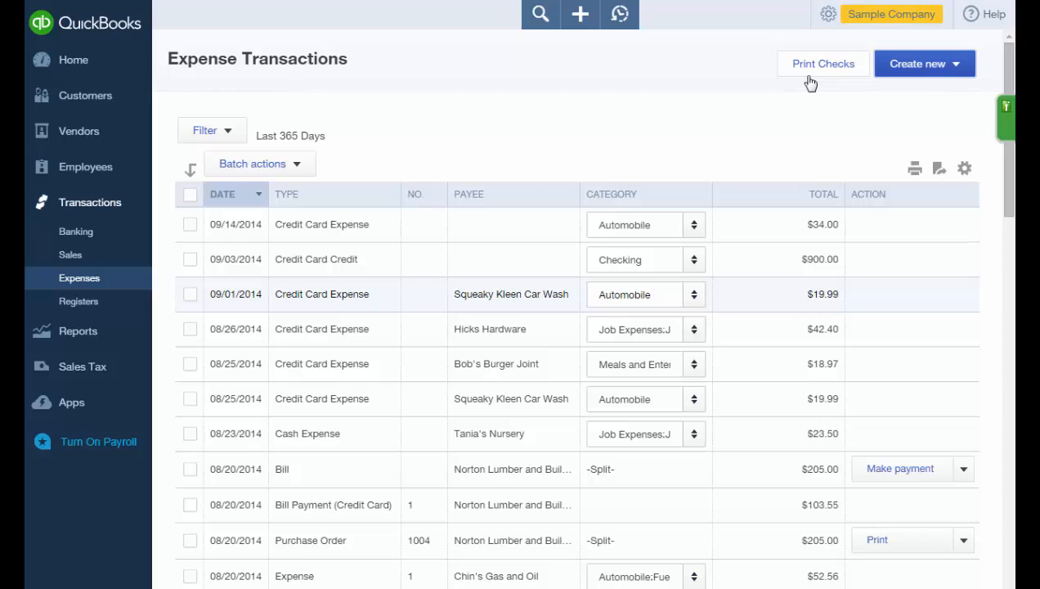
From the Registers account list, select Checking and go to its register.
left_click(94, 306)
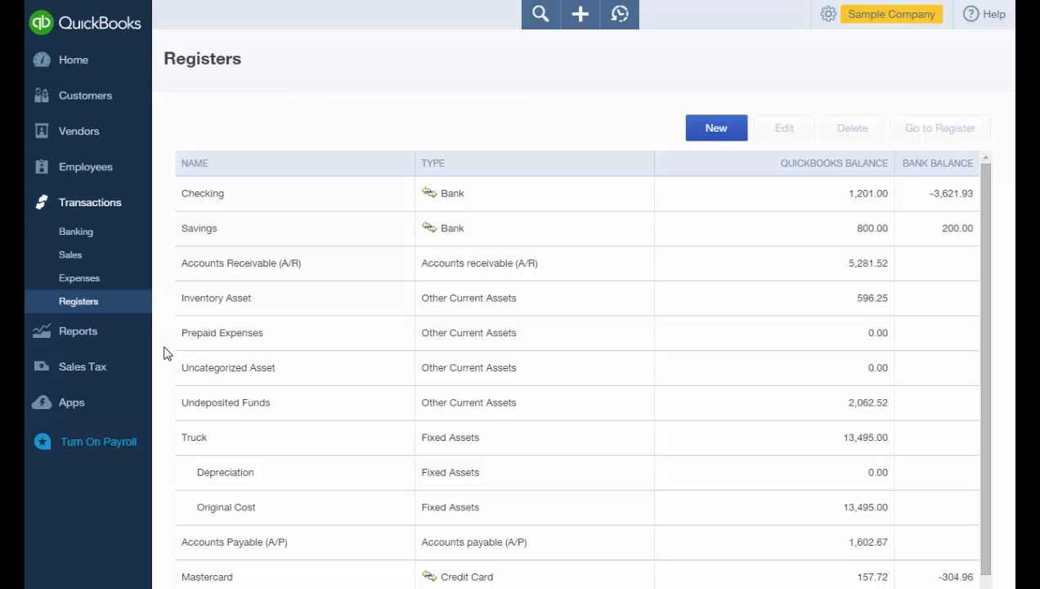
left_click(261, 212)
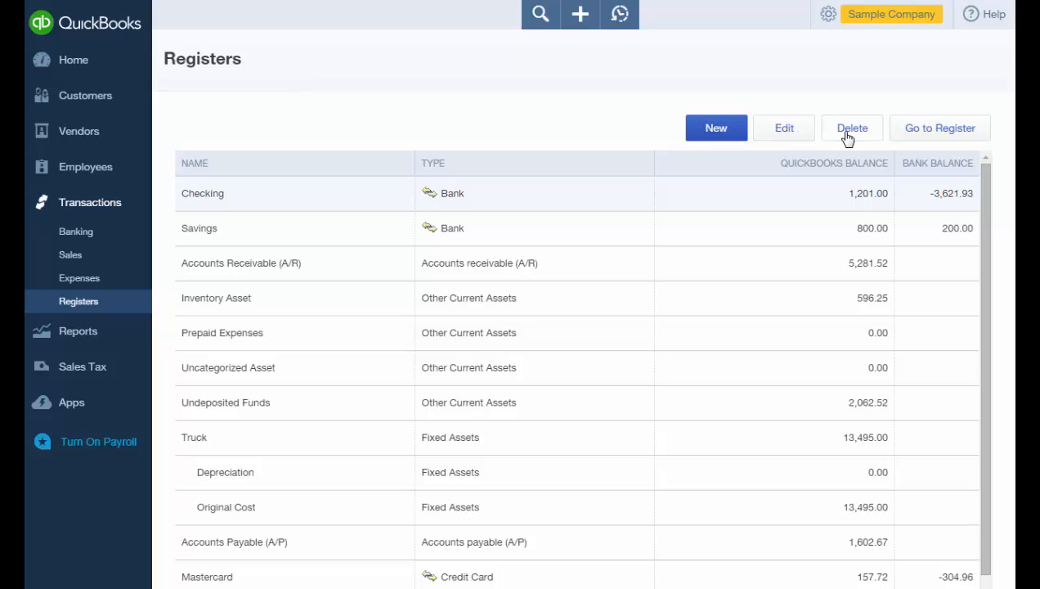
left_click(909, 137)
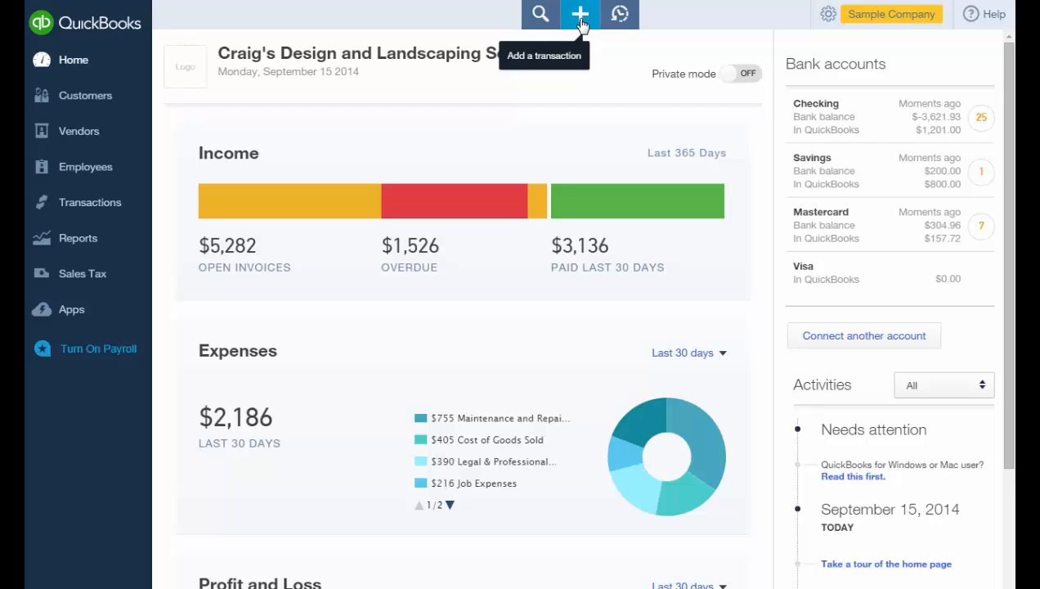
Expand the + Create menu to show all Customer, Vendor, Employee and Other forms.
left_click(581, 17)
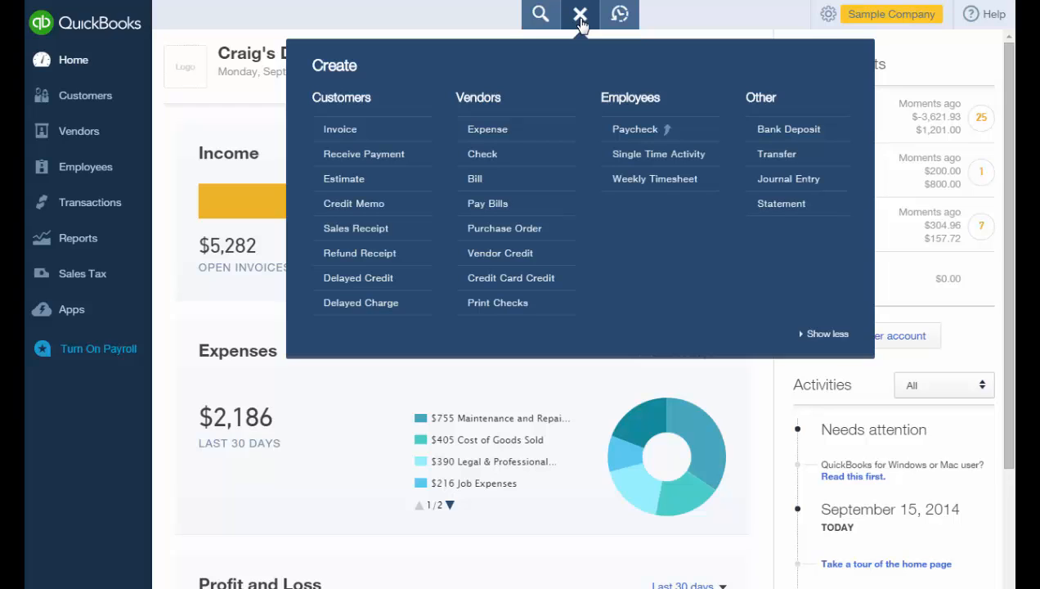
left_click(828, 335)
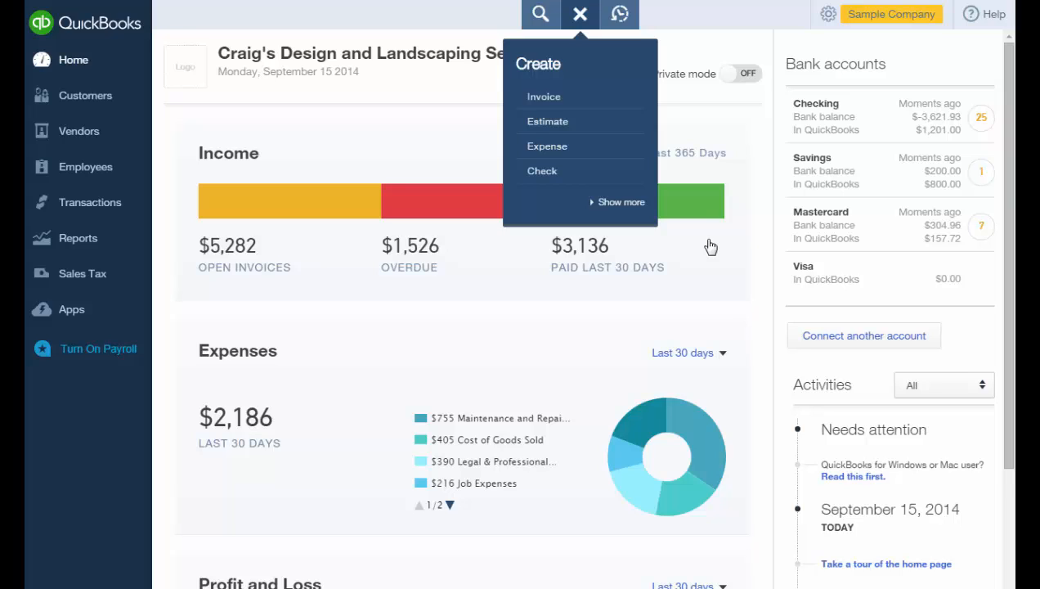
left_click(614, 203)
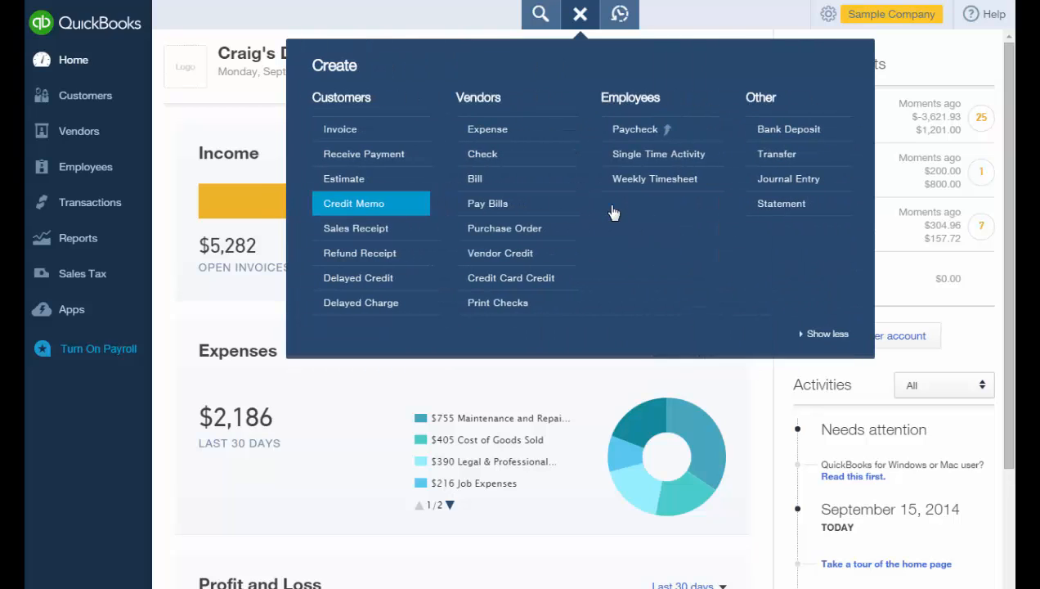
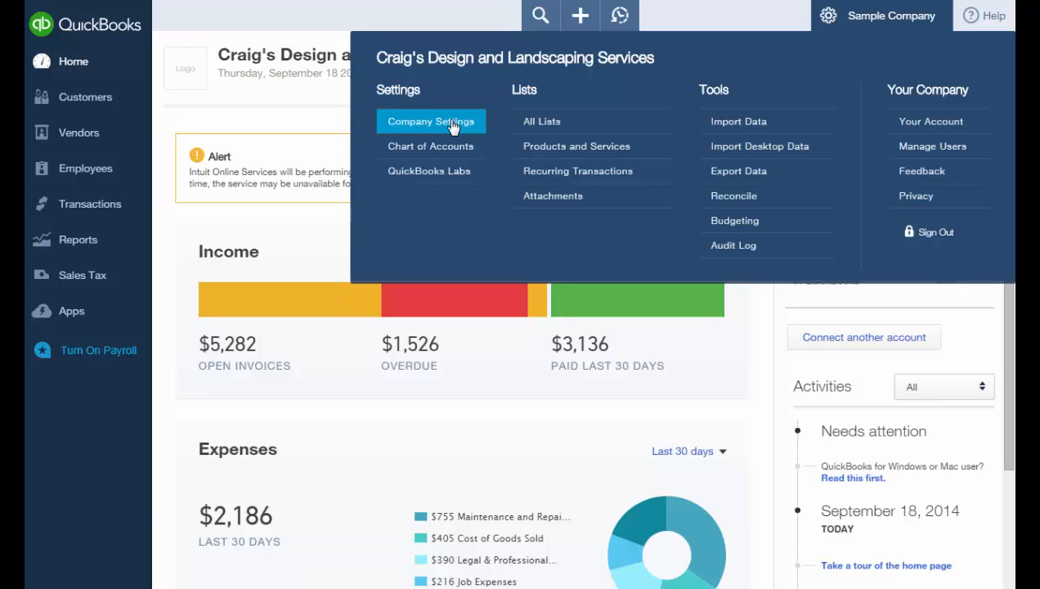
Open Company settings and begin editing the Accounting method, currently Accrual.
left_click(454, 125)
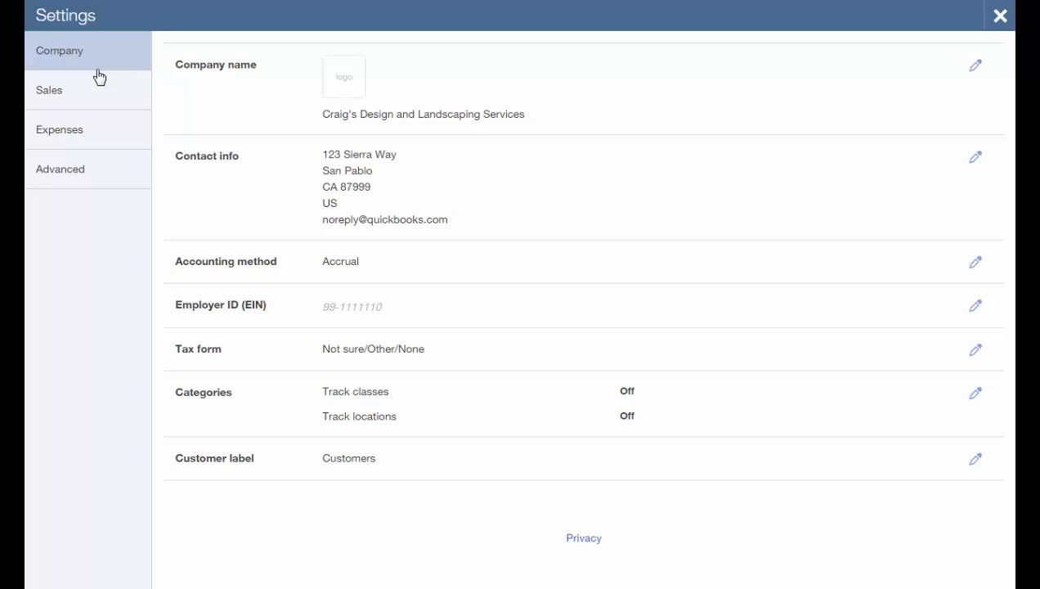
left_click(413, 283)
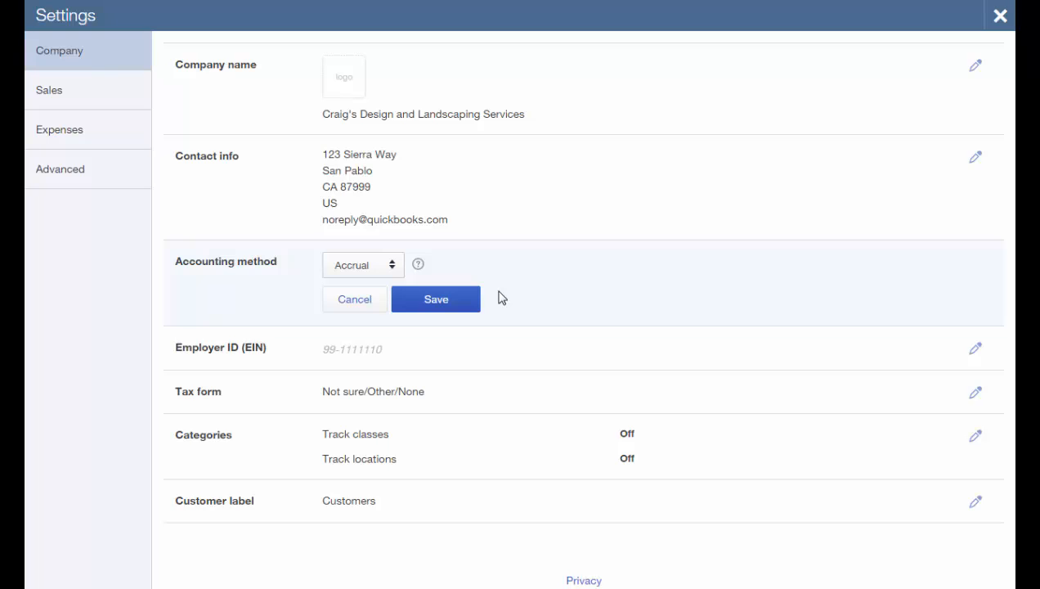
Change the company tax form to Corporation, one or more shareholders (Form 1120) and save.
left_click(499, 410)
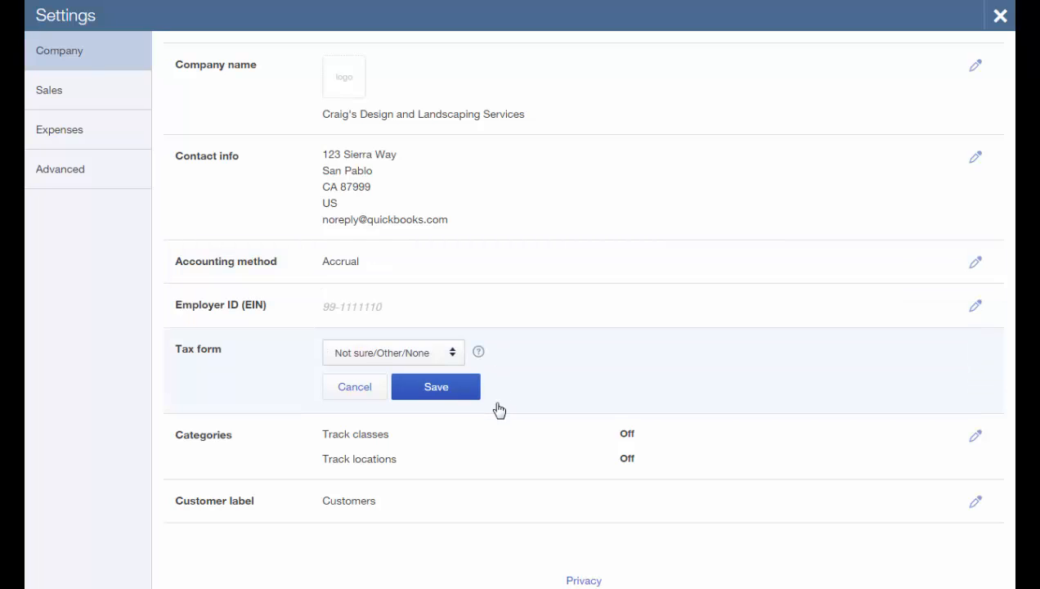
left_click(458, 357)
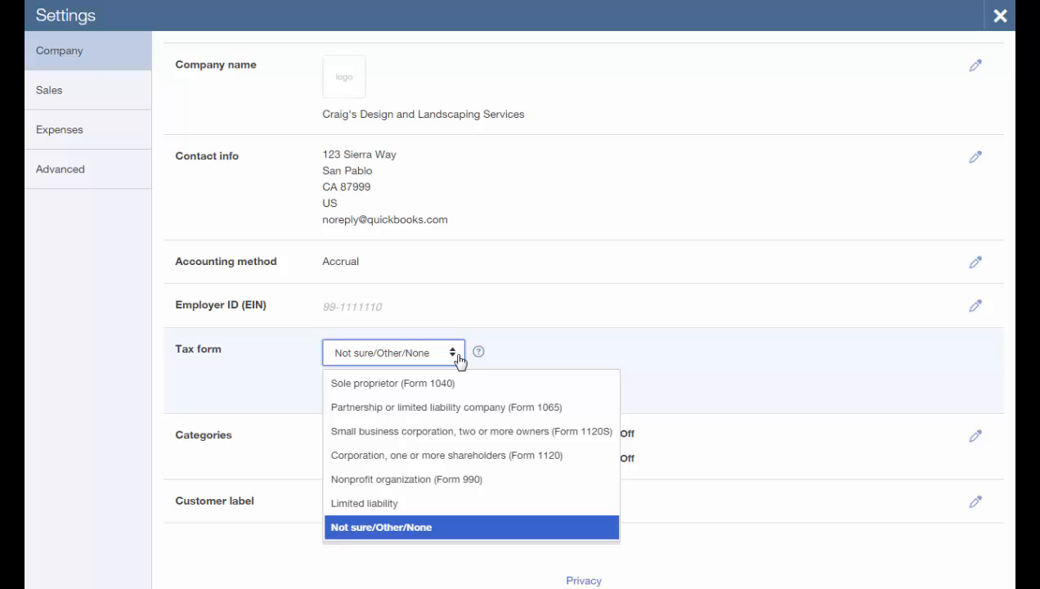
left_click(532, 458)
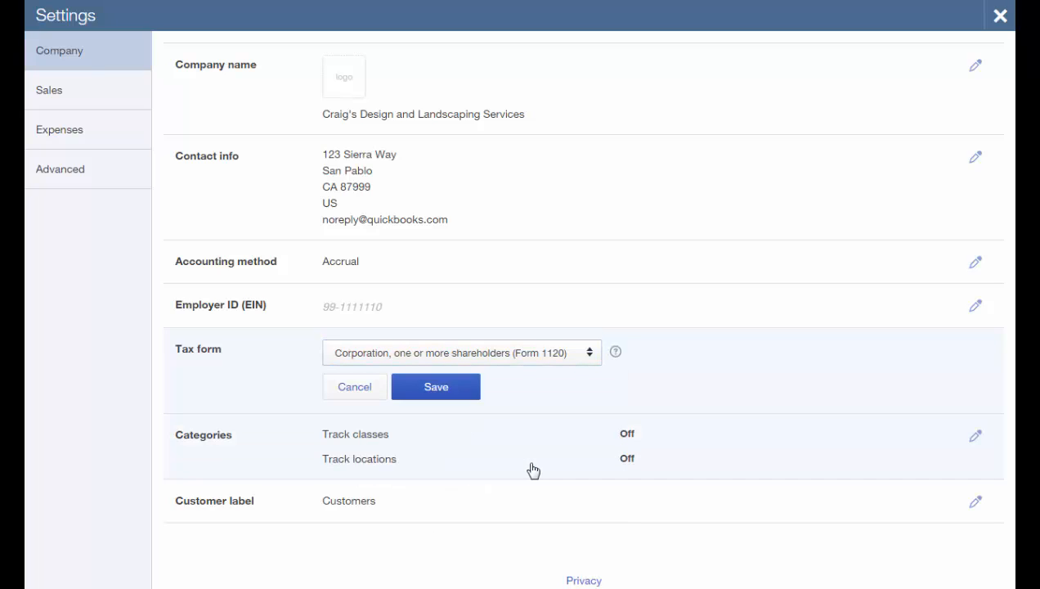
left_click(442, 389)
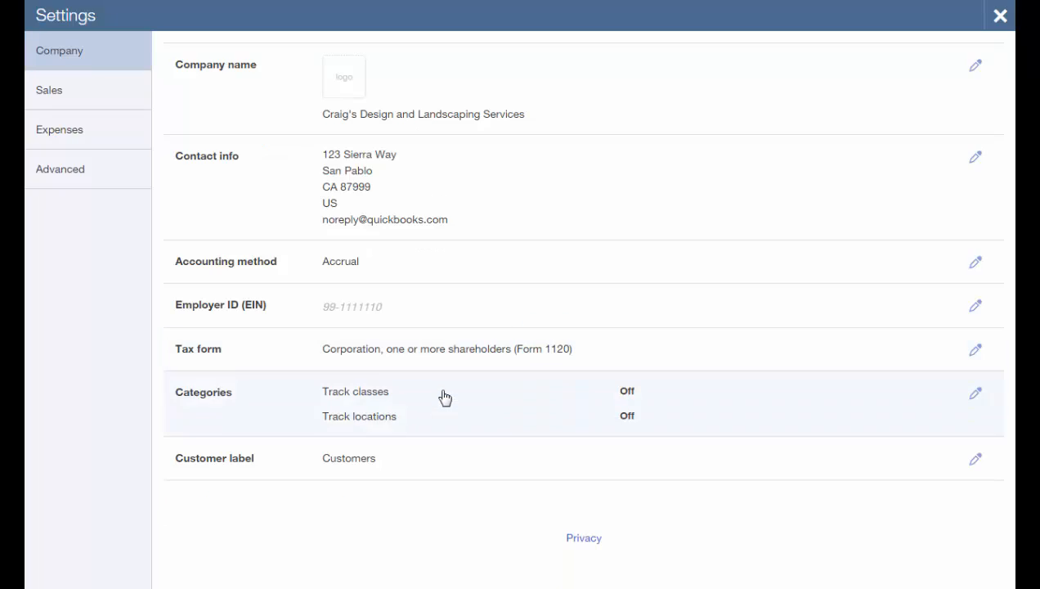
On the Advanced settings, open the Accounting section's fiscal year and closing options.
left_click(63, 180)
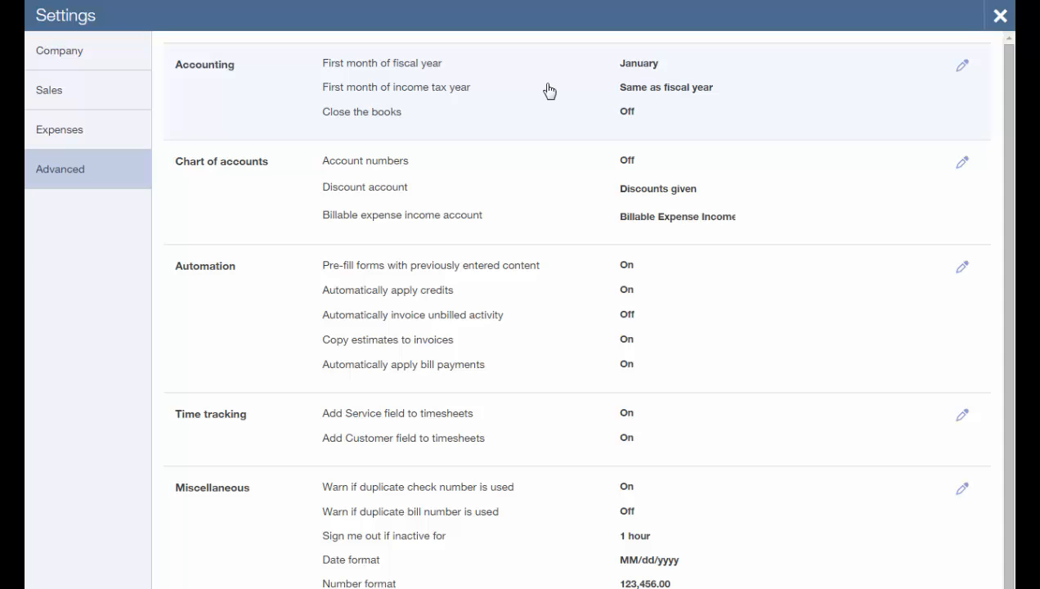
left_click(962, 69)
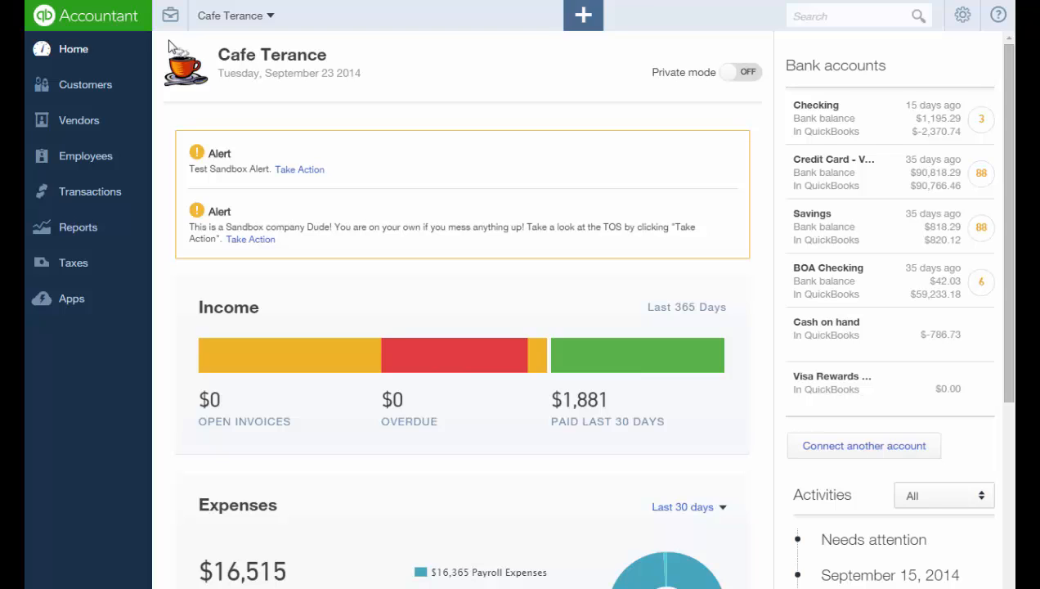
Open the briefcase Accountant Tools menu on the Cafe Terance dashboard.
left_click(171, 18)
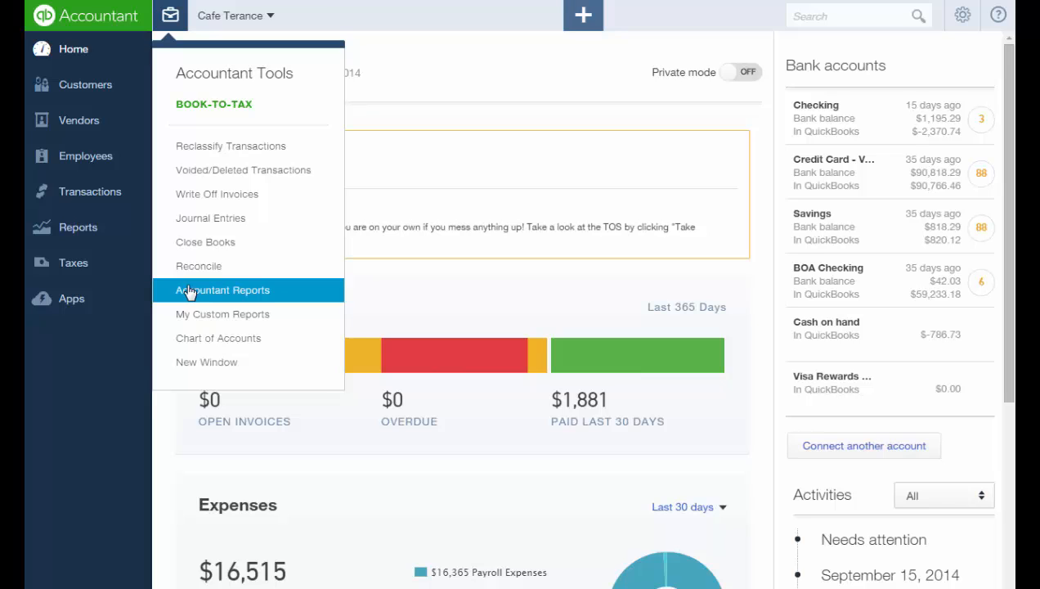
Choose Reconcile to see BOA Checking's 06/30/2014 reconciliation with its 181.85 auto adjustment.
left_click(191, 268)
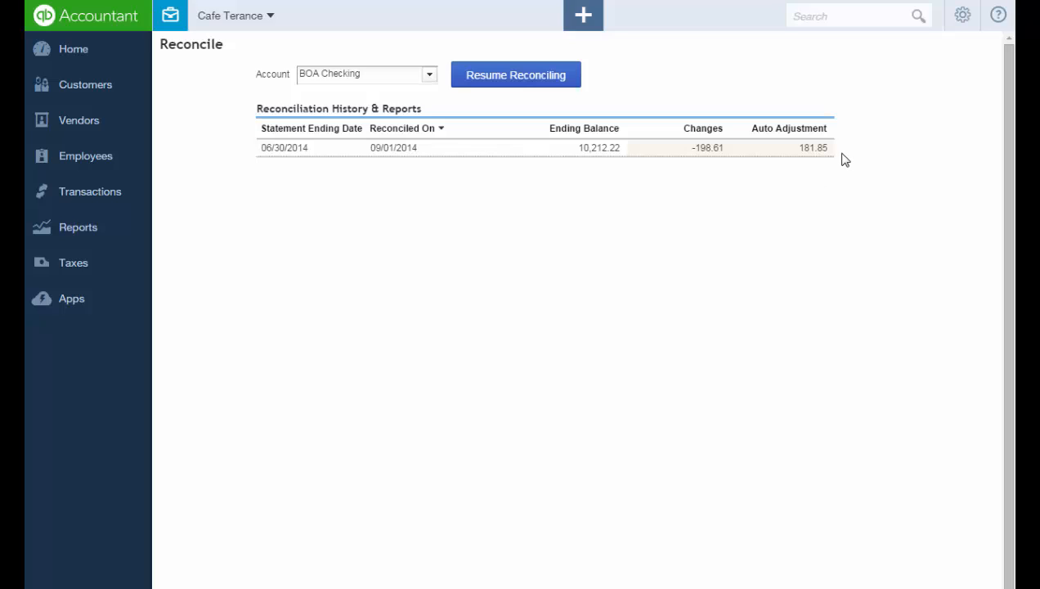
mouse_move(835, 158)
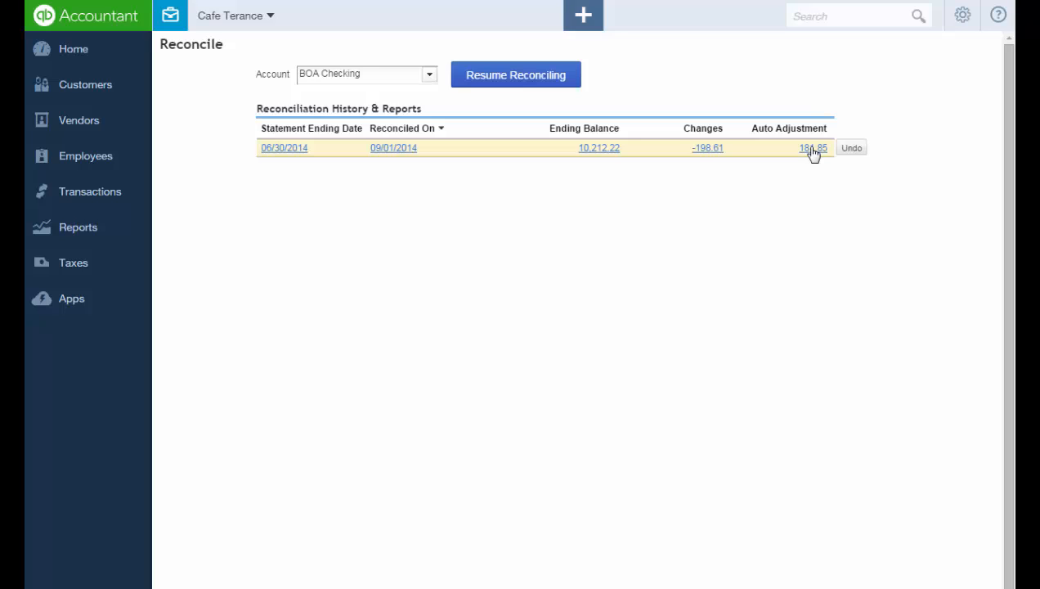
View the 06/30/2014 reconciliation report, then list the -198.61 changed transactions.
left_click(813, 149)
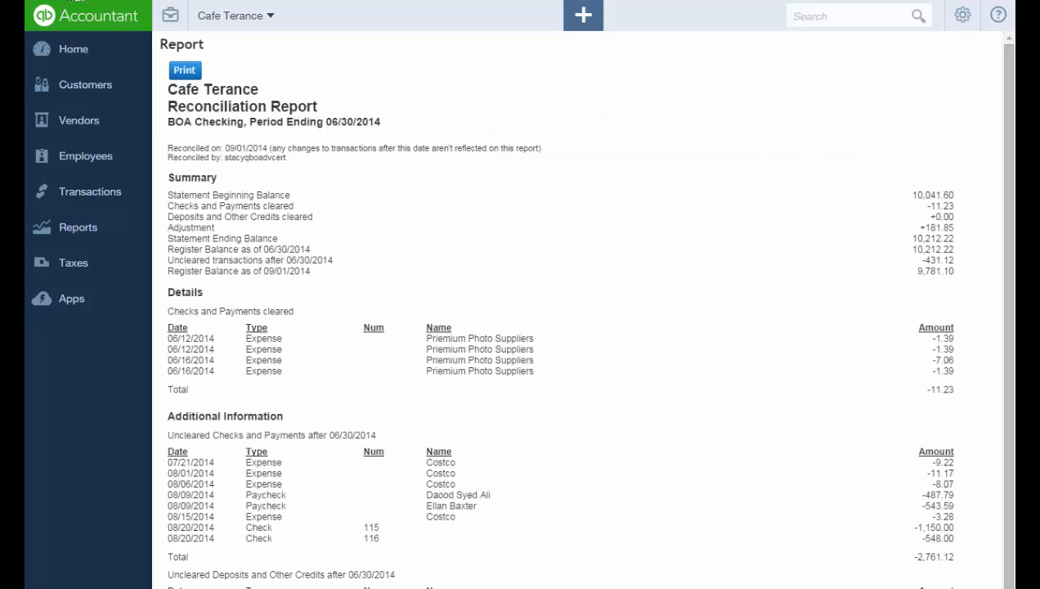
key("alt+Left")
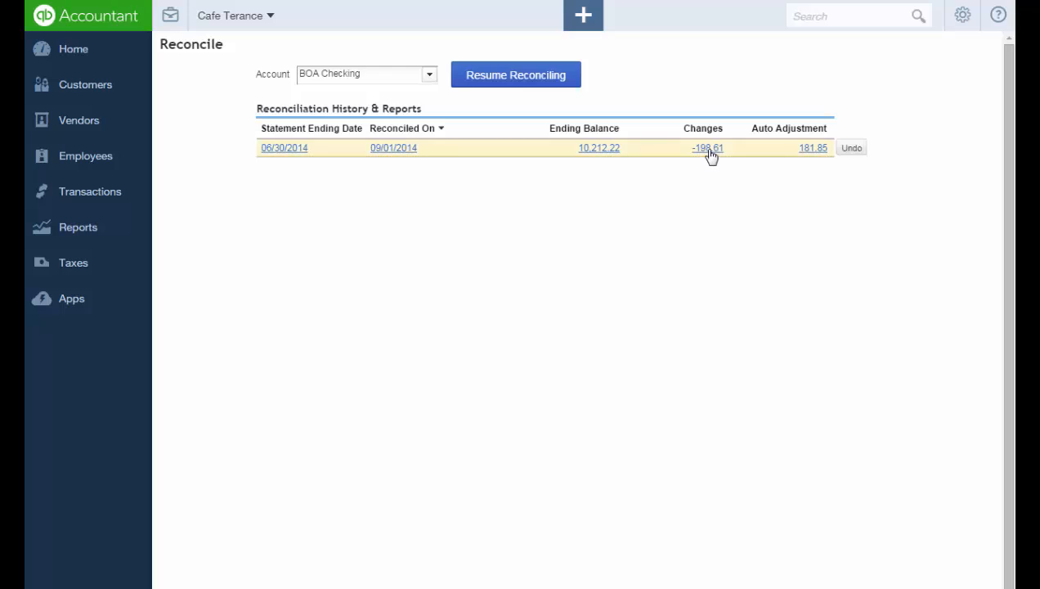
left_click(709, 149)
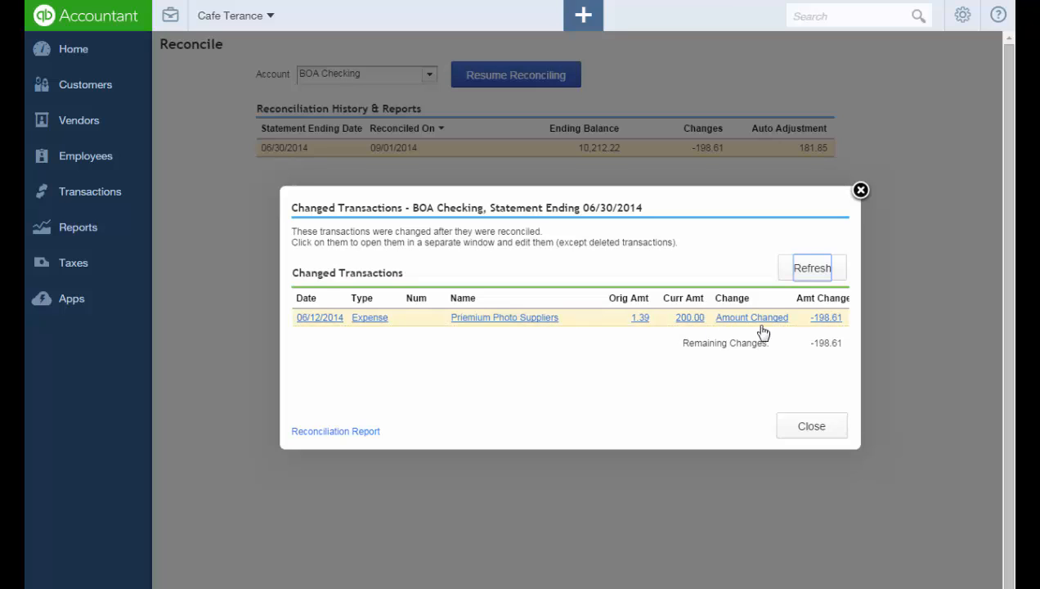
Open the 06/12/2014 expense that changed from 1.39 to 200.00.
left_click(822, 321)
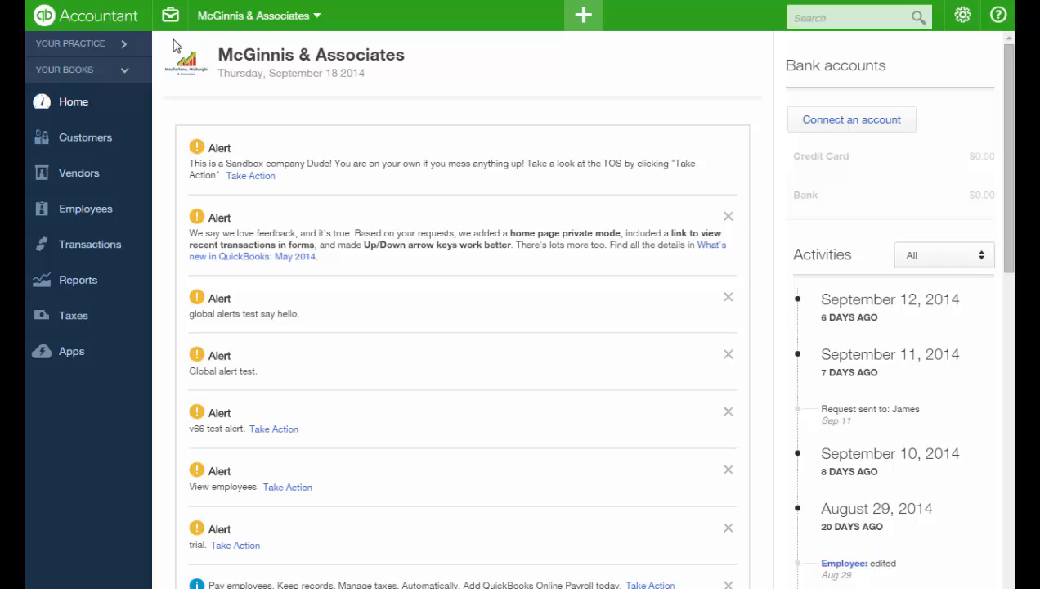
Choose Close Books from the Accountant Tools menu for McGinnis & Associates.
left_click(172, 29)
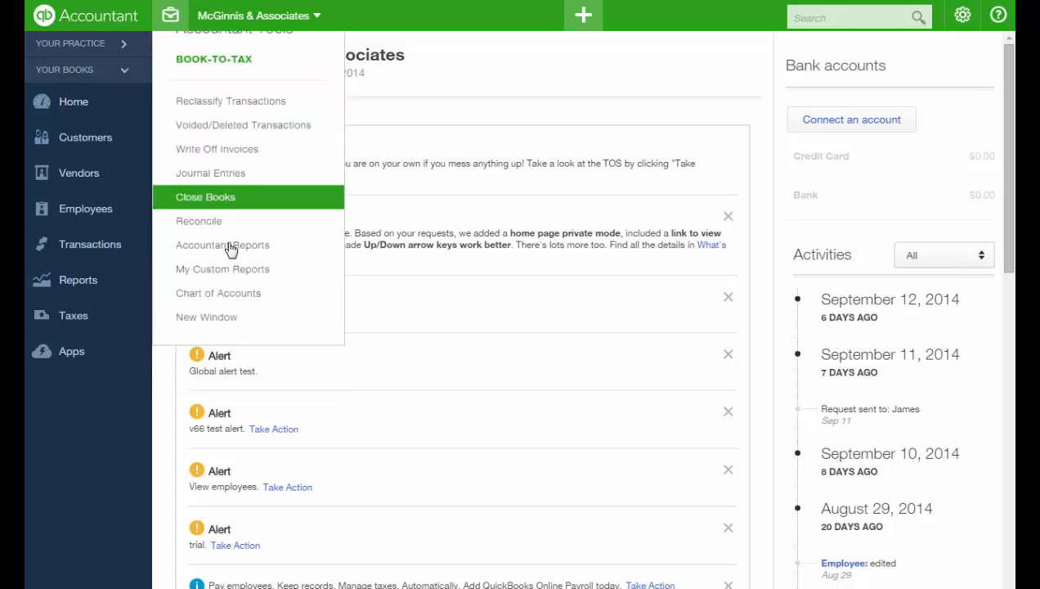
left_click(231, 245)
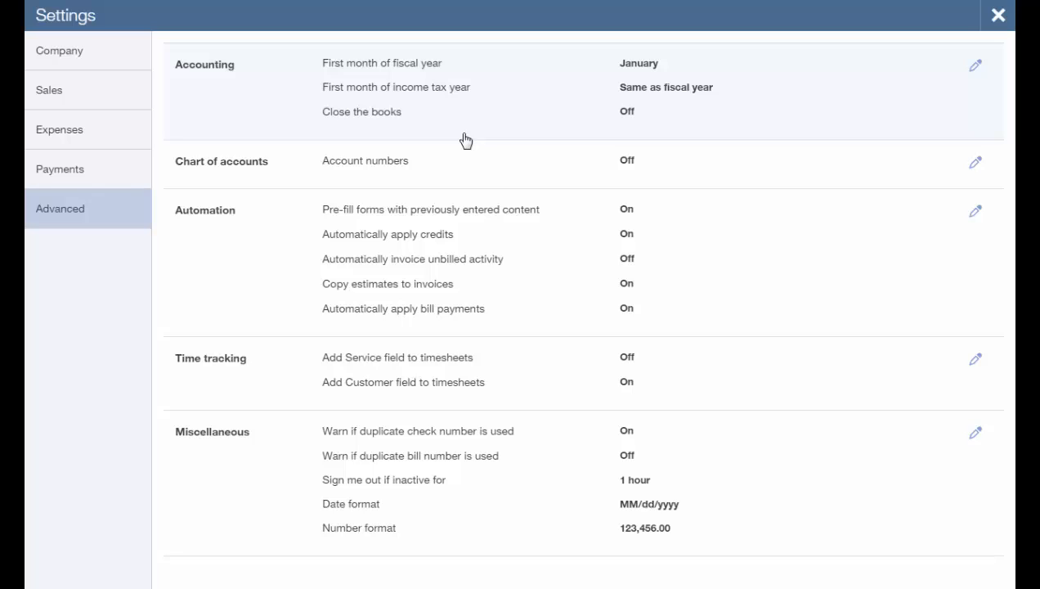
Tick Close the books, set the closing date to 12/31/2013, and view the change-permission options.
left_click(465, 141)
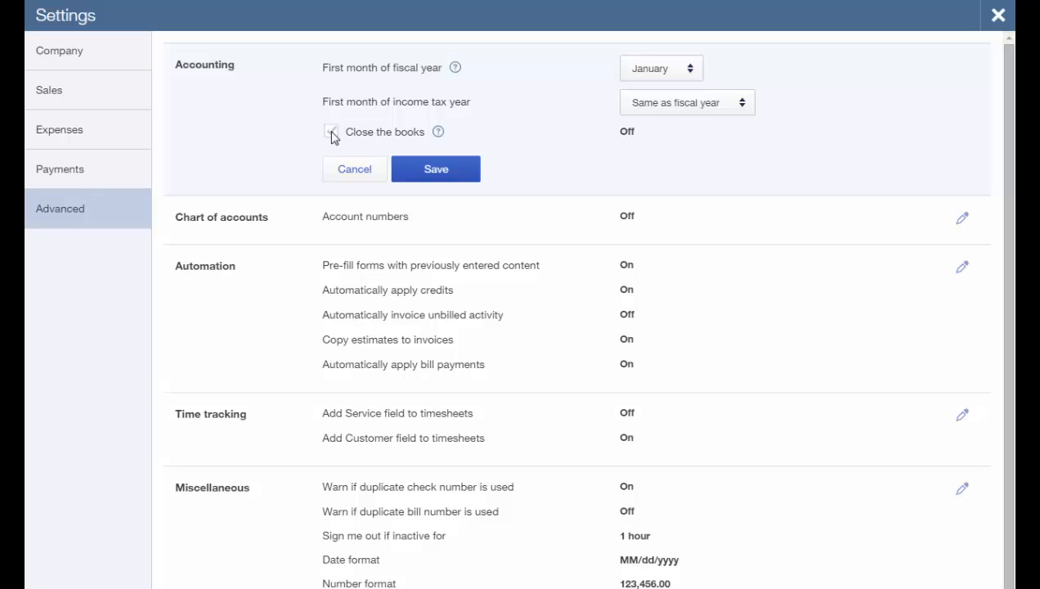
left_click(331, 133)
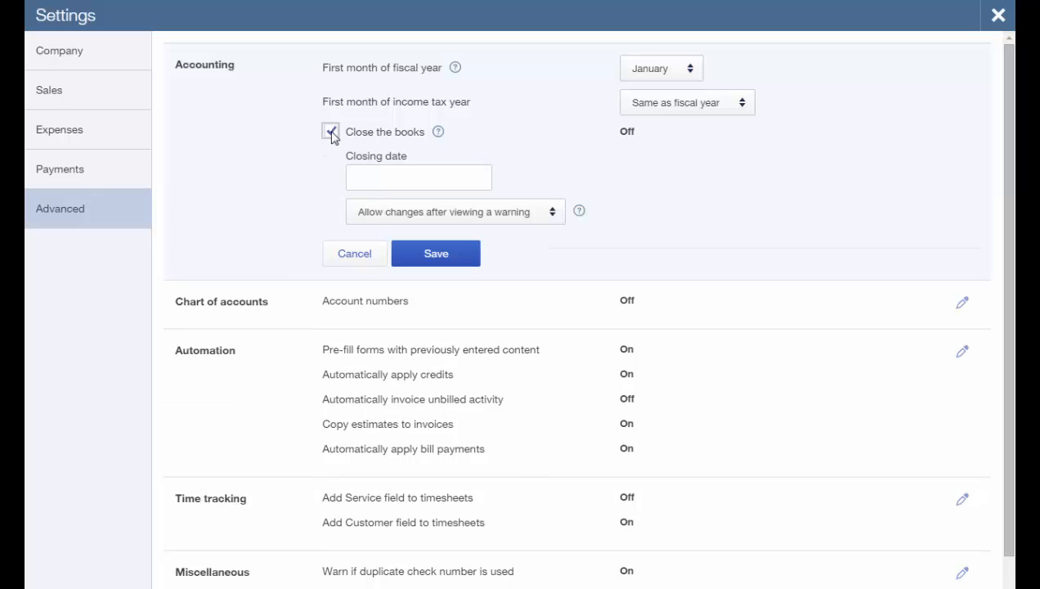
left_click(355, 177)
type("123113")
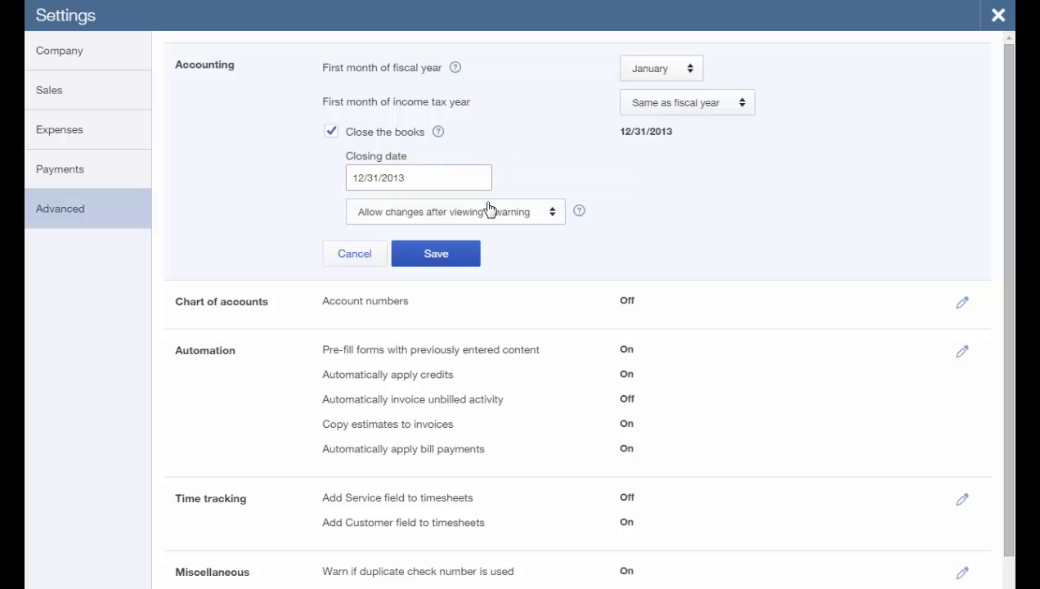
left_click(551, 213)
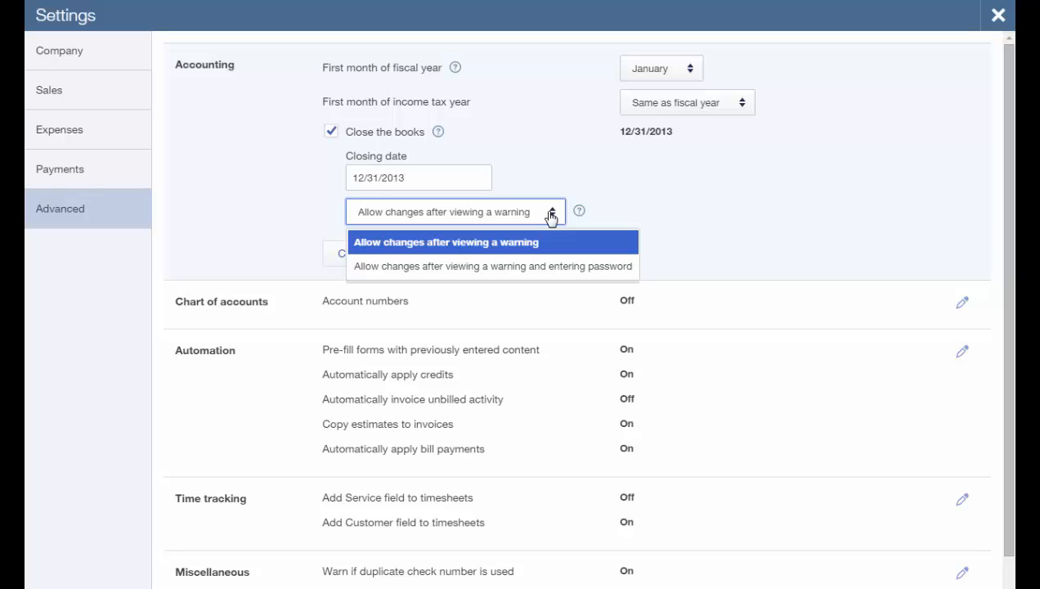
Allow closed-period changes only after a warning and password, enter the password, and save.
left_click(571, 267)
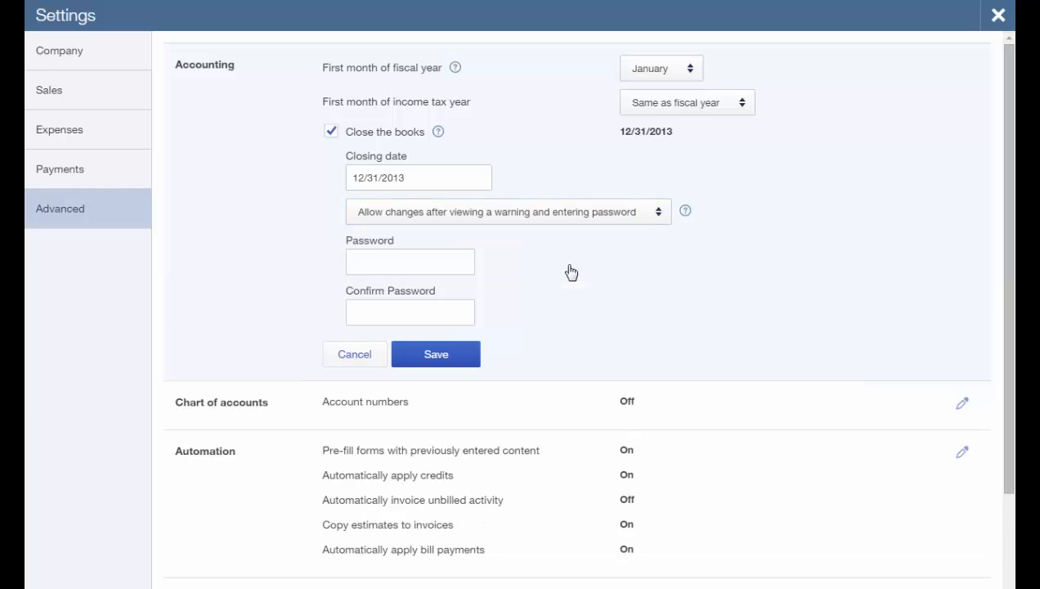
left_click(388, 266)
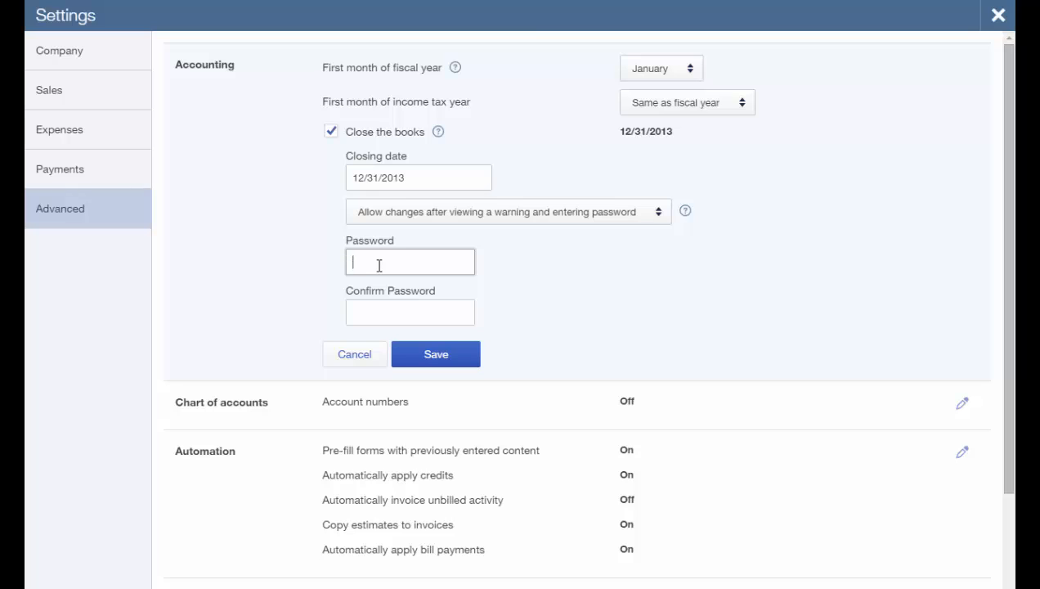
type("passwd")
key("Tab")
type("passwd")
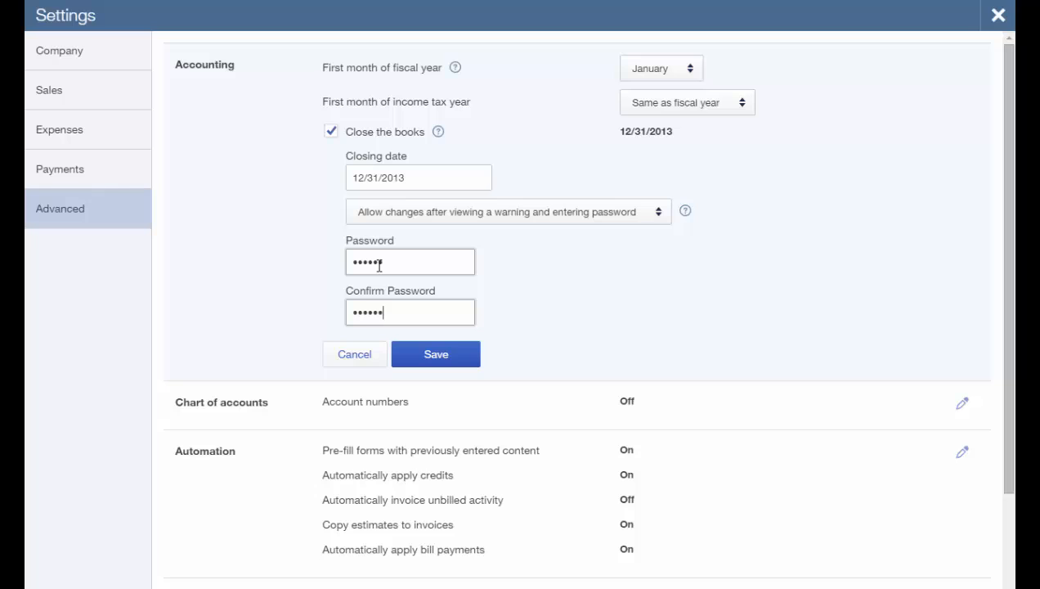
left_click(429, 358)
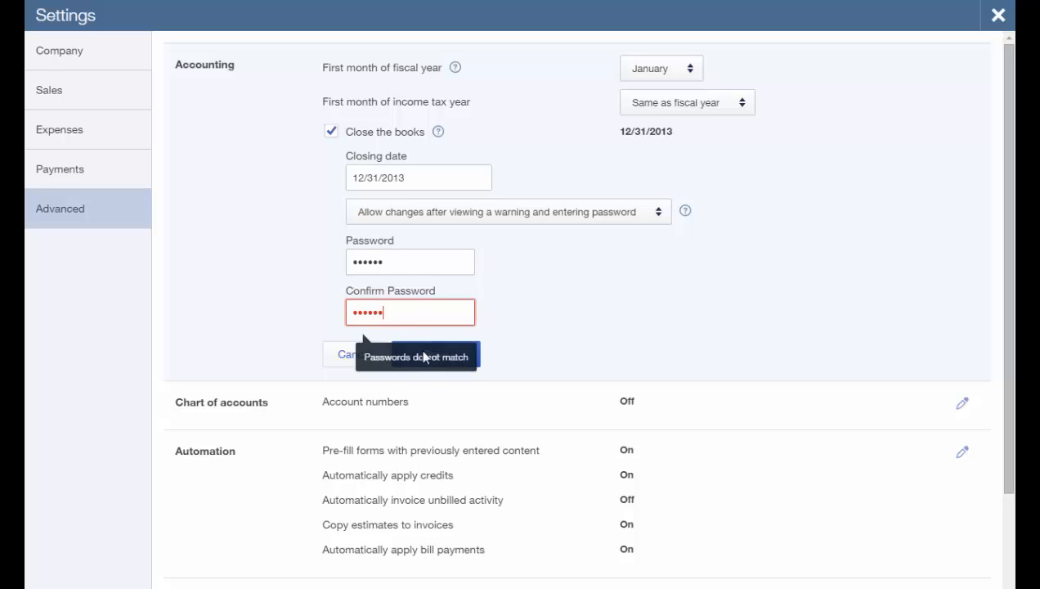
key("Tab")
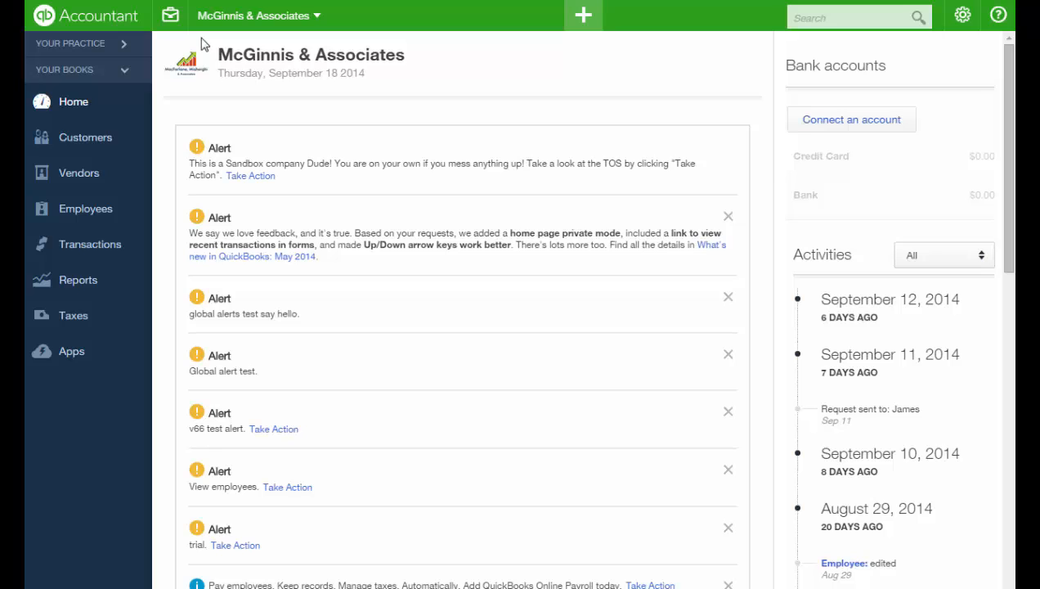
Show the client company switcher list from the company name in the top bar.
left_click(315, 23)
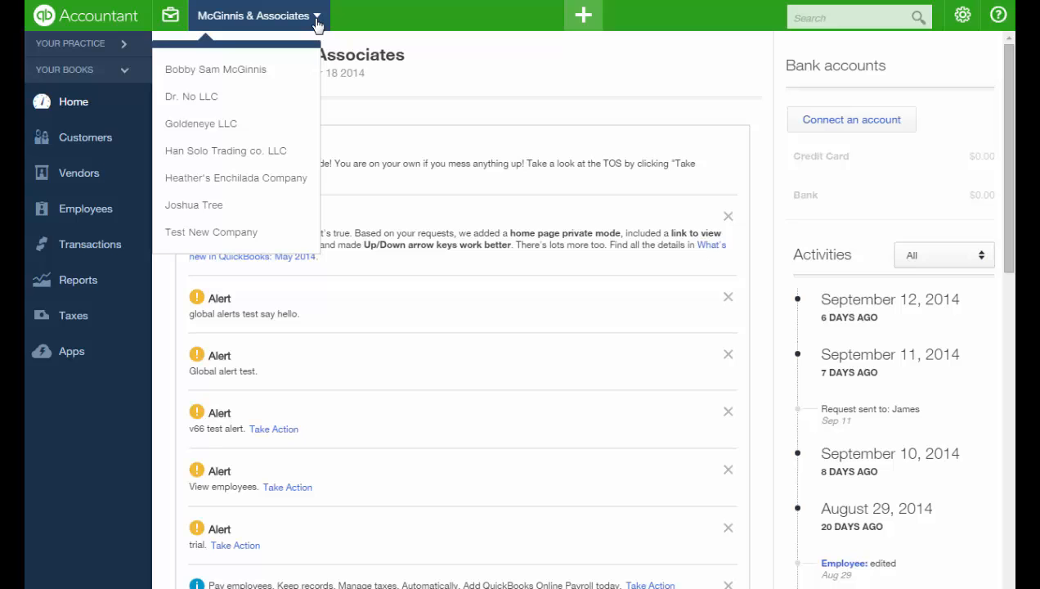
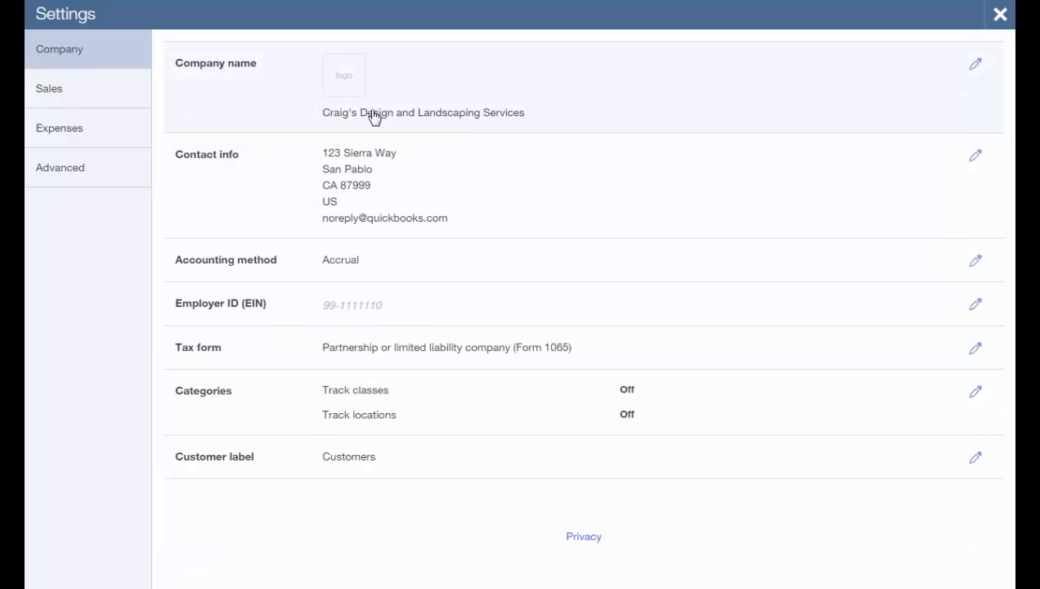
Open the Customize look and feel window from the Sales settings.
left_click(107, 102)
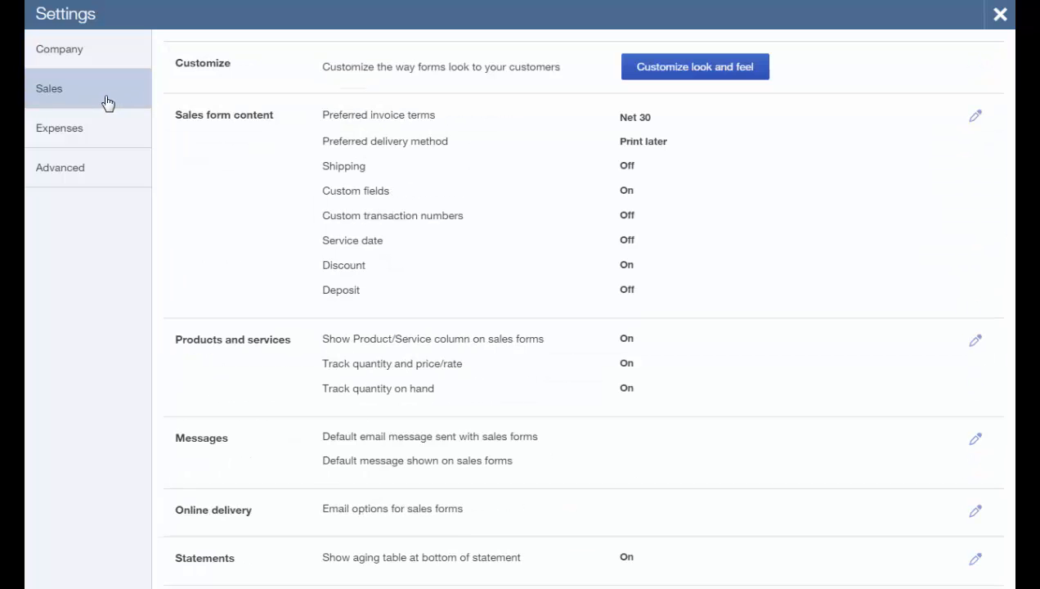
left_click(653, 73)
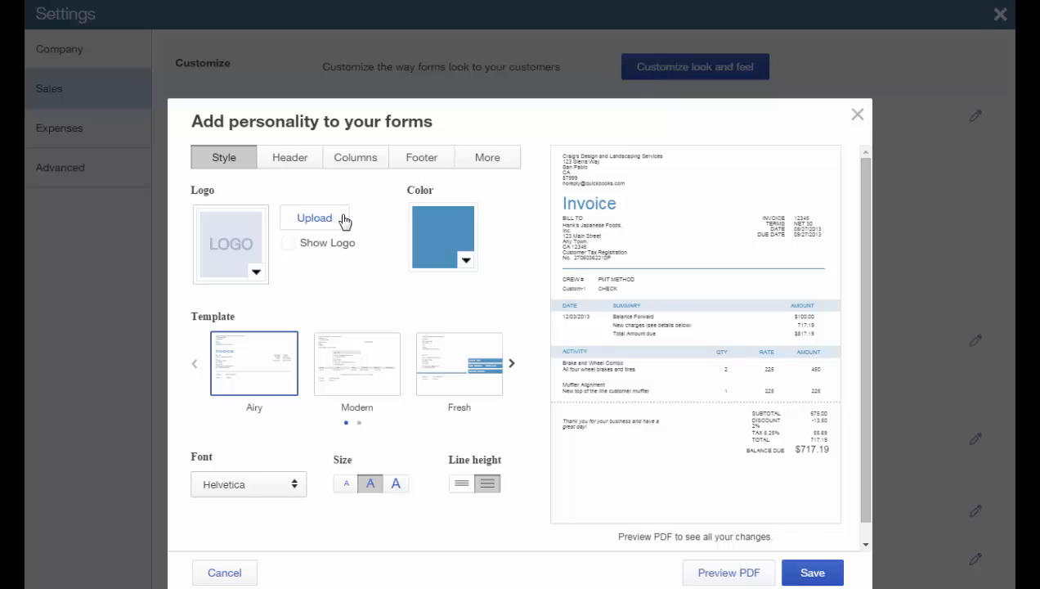
Look through the Header, Columns, Footer and More tabs of the form customization.
left_click(315, 166)
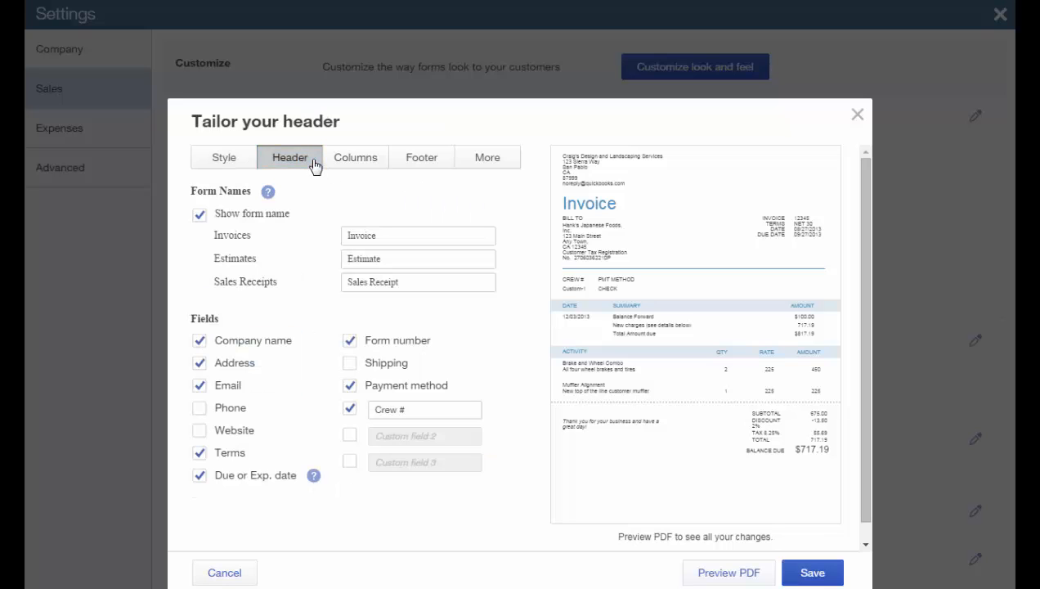
left_click(368, 166)
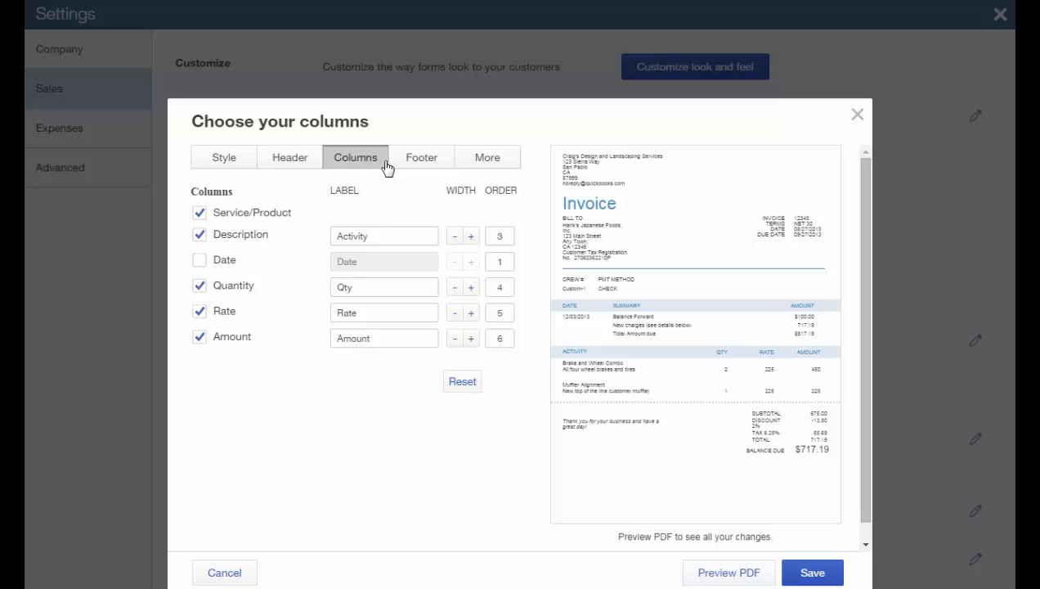
left_click(419, 165)
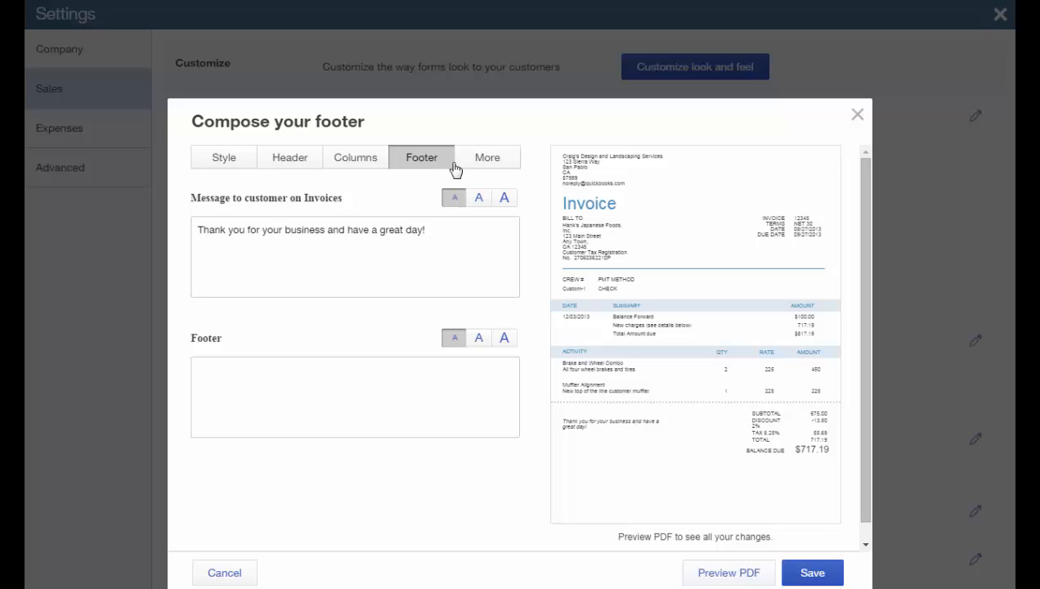
left_click(486, 166)
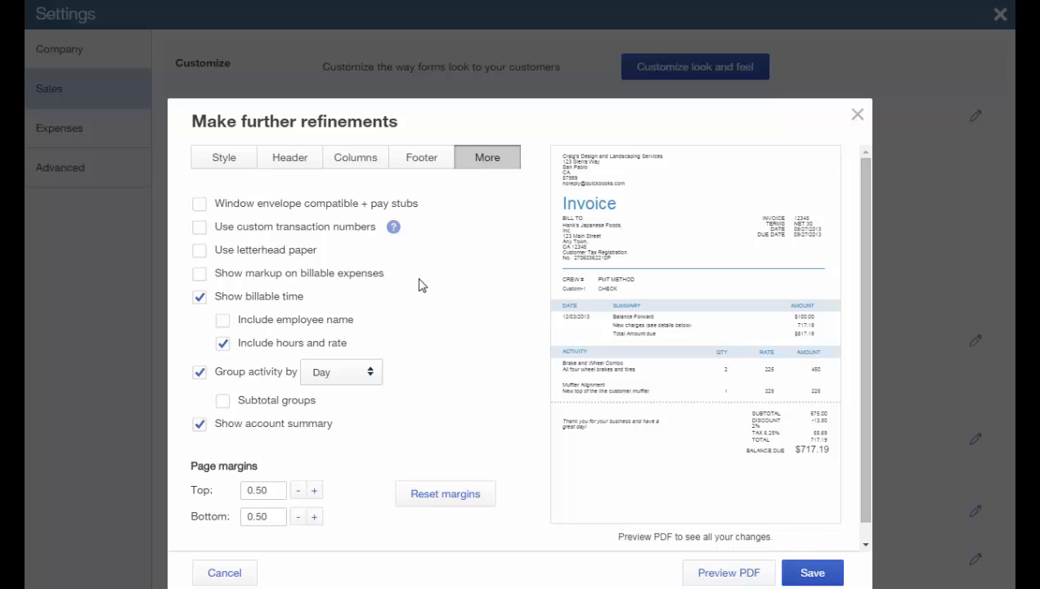
Include employee names with billable time, keep activity grouped by Day, and close customization.
left_click(224, 322)
left_click(224, 322)
left_click(372, 375)
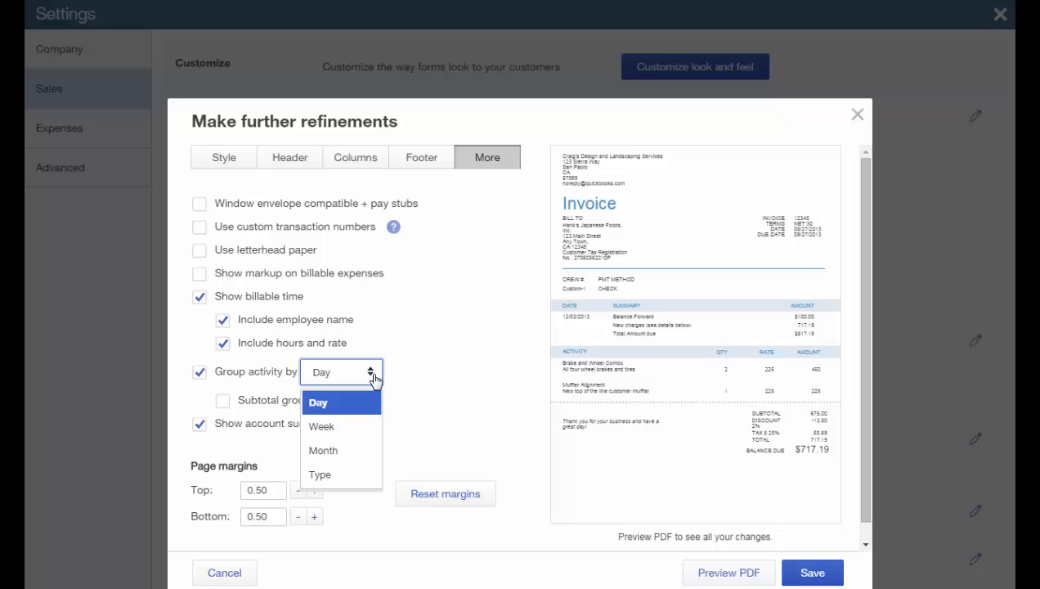
left_click(249, 448)
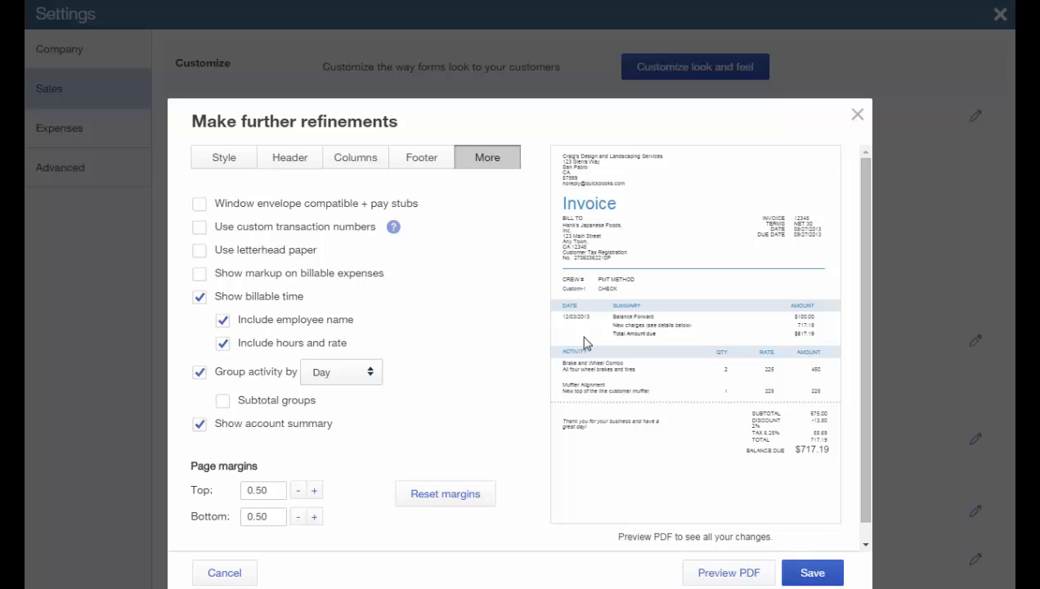
left_click(857, 115)
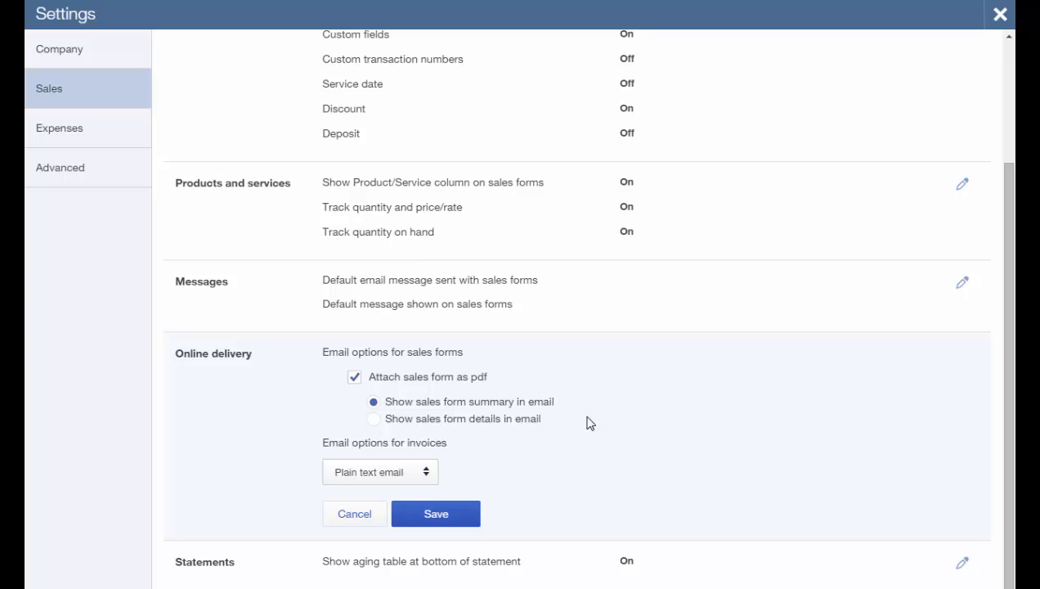
Review the invoice email format choices under Online delivery, keeping Plain text.
left_click(432, 481)
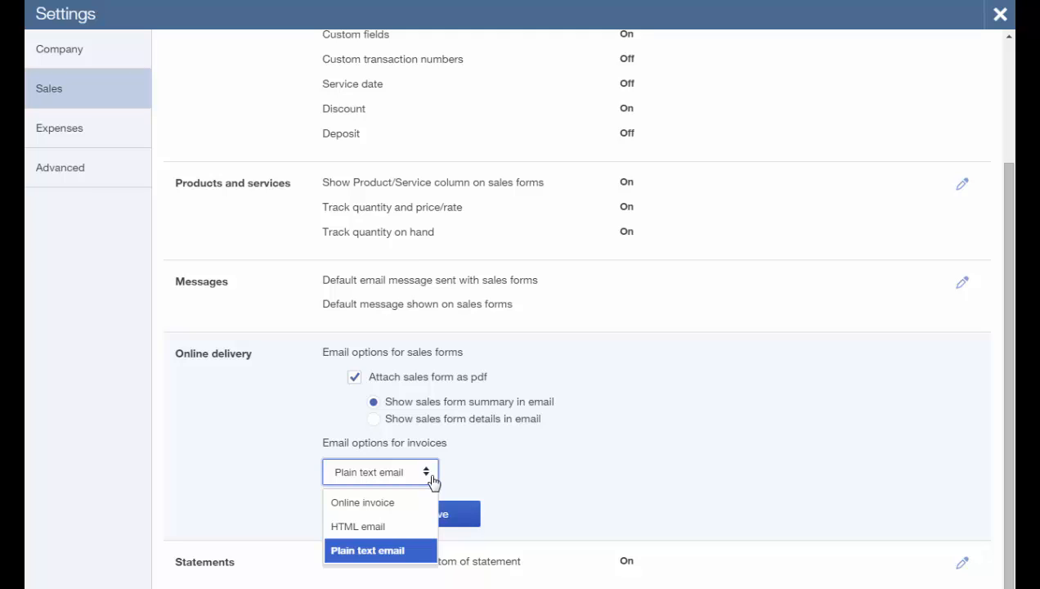
Switch to the Advanced page of Settings.
left_click(67, 188)
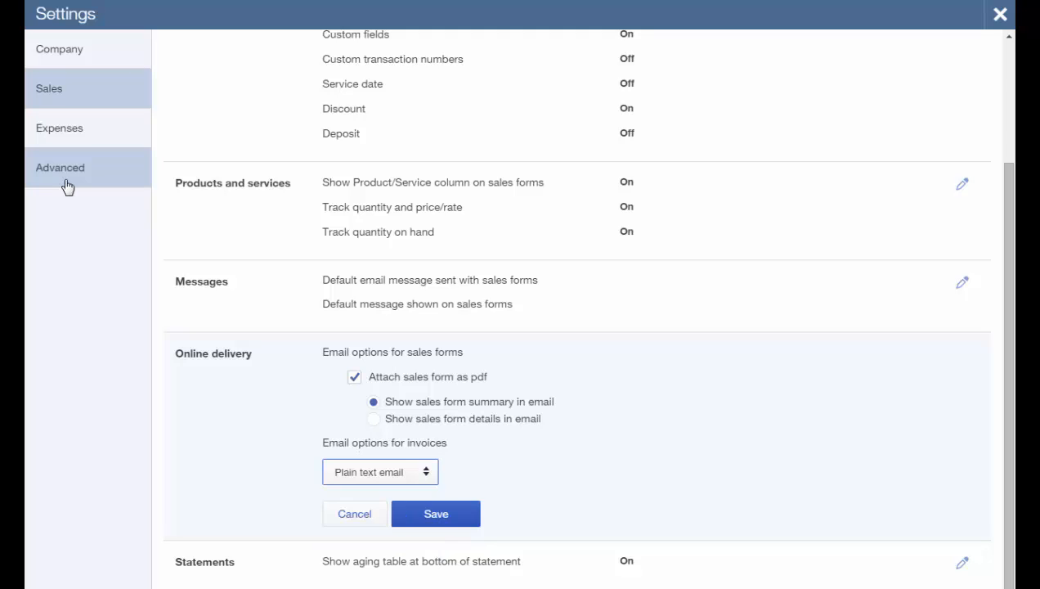
left_click(69, 187)
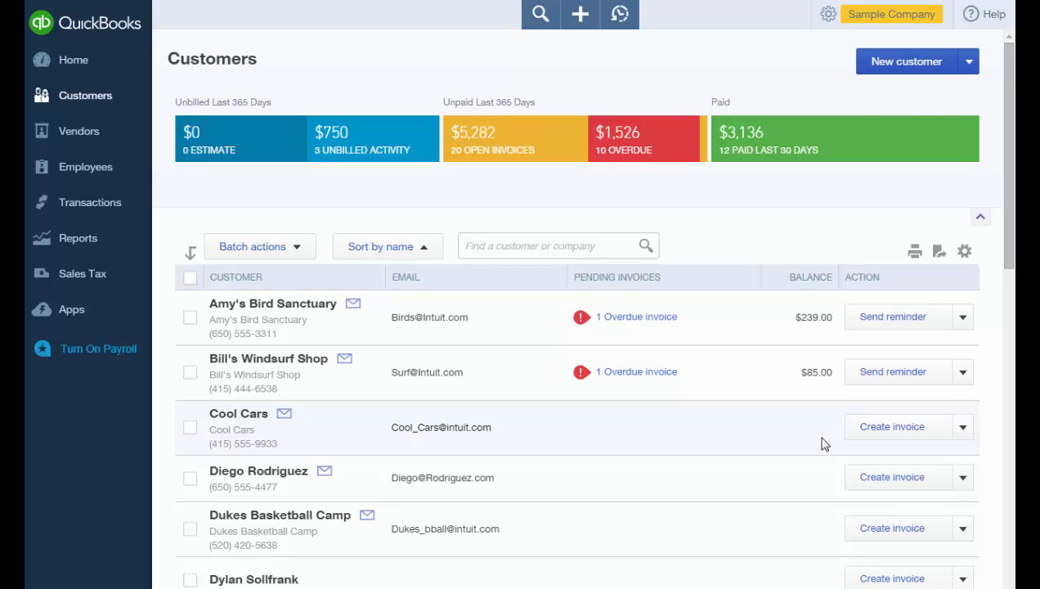
Start a Cool Cars estimate with a Design line at quantity 75.
left_click(961, 440)
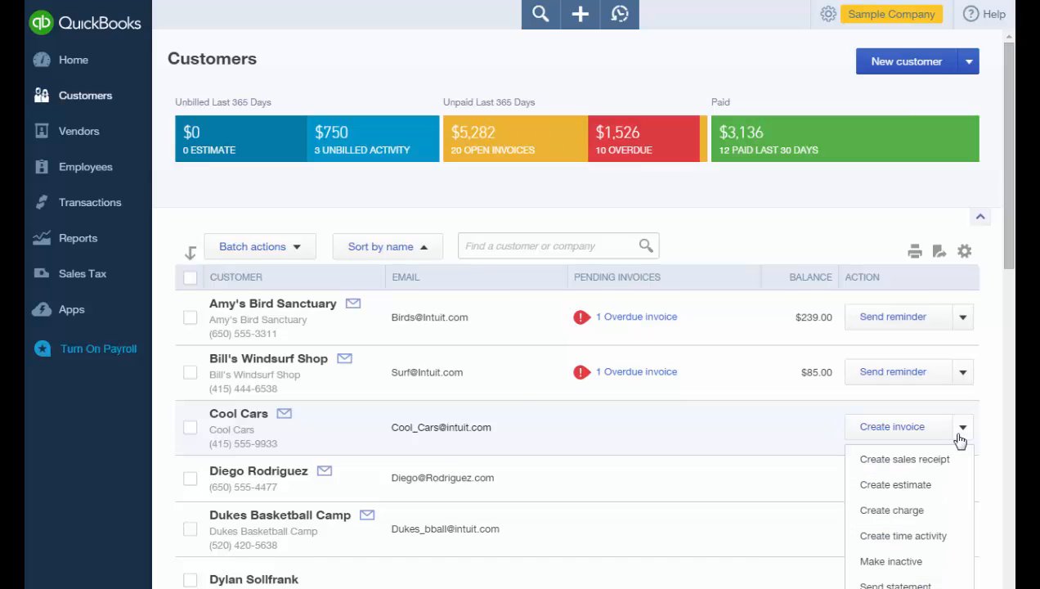
left_click(918, 494)
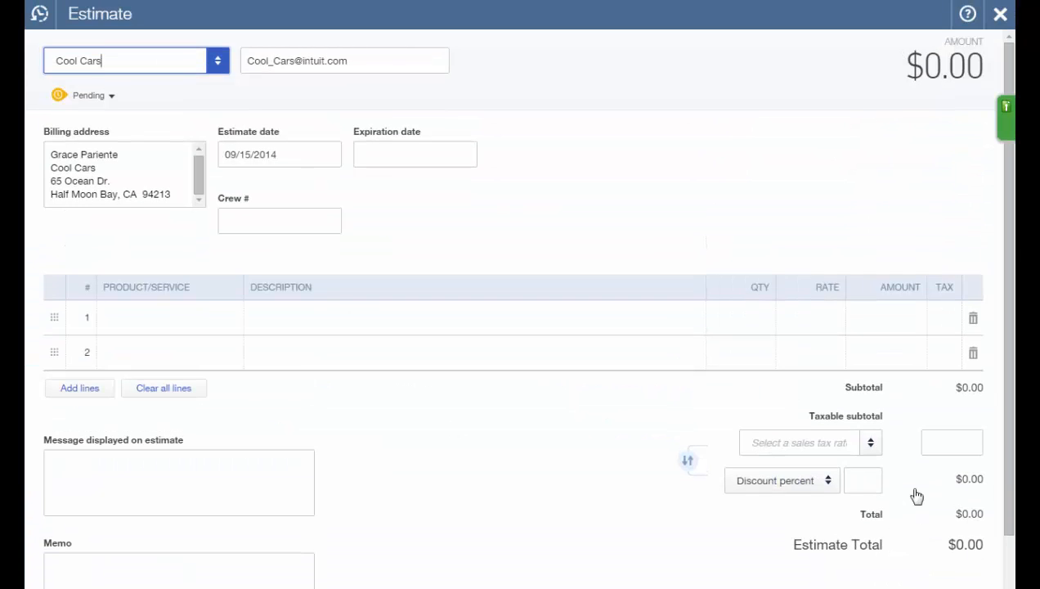
left_click(133, 328)
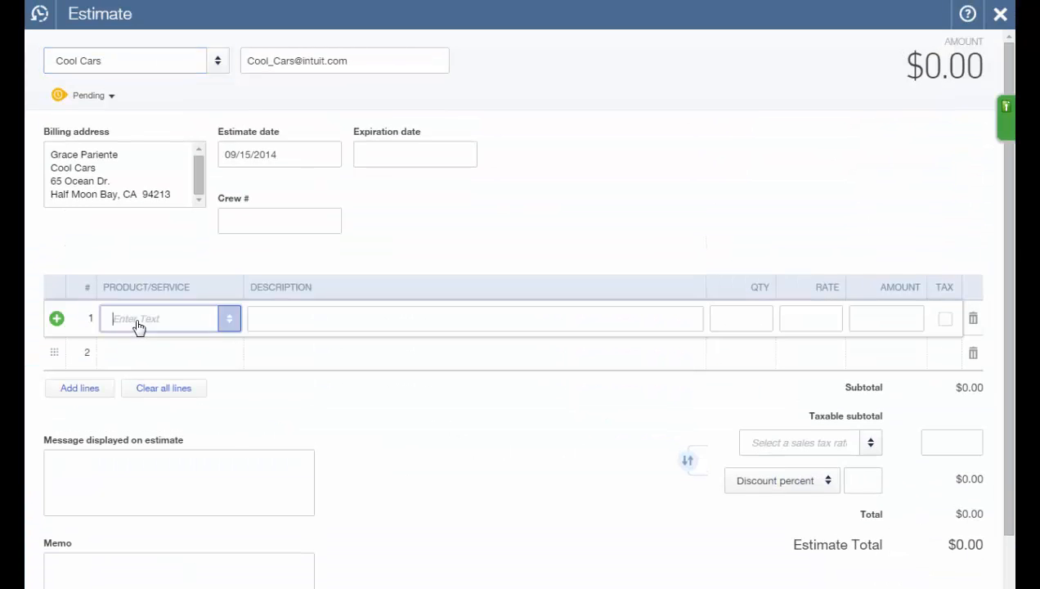
type("Design")
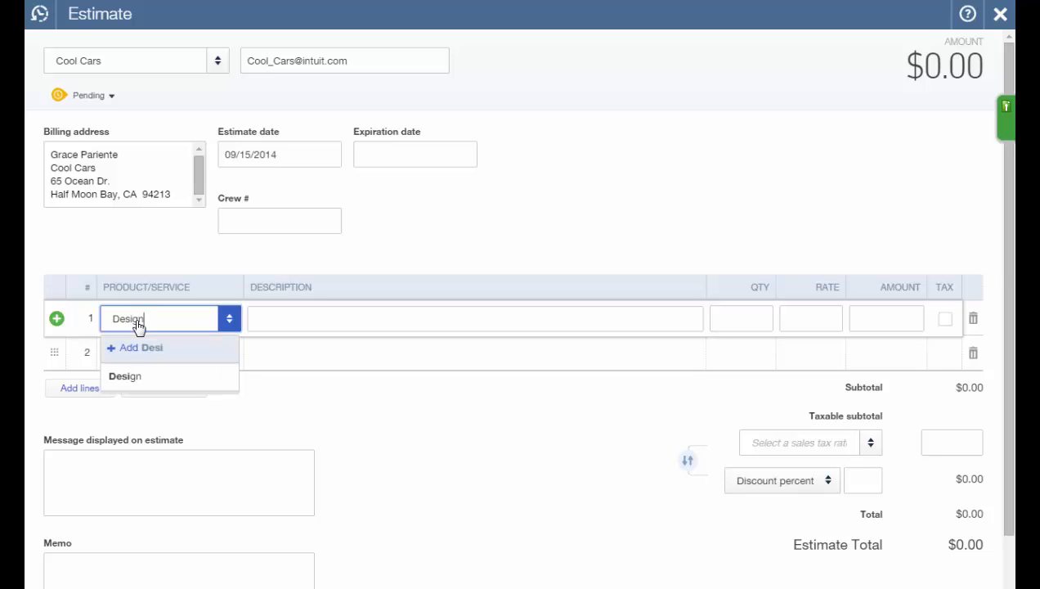
key("Tab")
key("Tab")
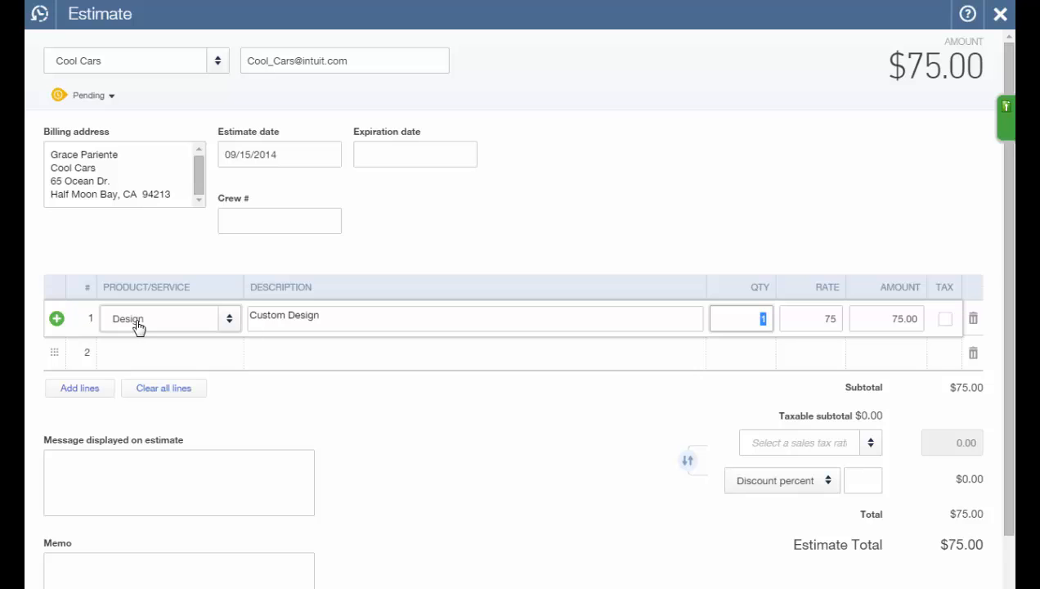
type("75")
key("Tab")
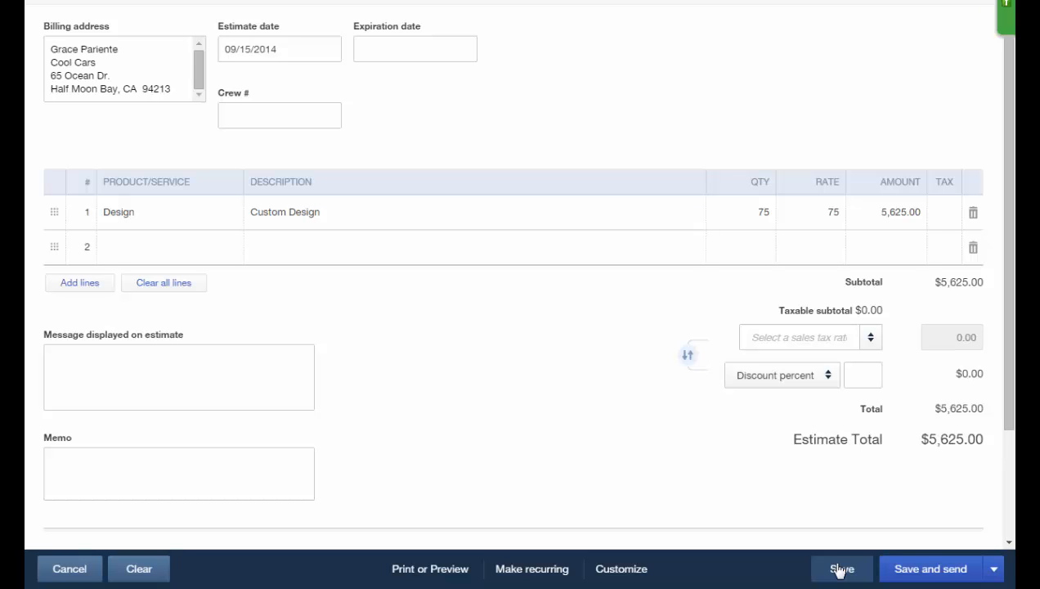
Save the $5,625.00 estimate and view its further actions.
left_click(995, 570)
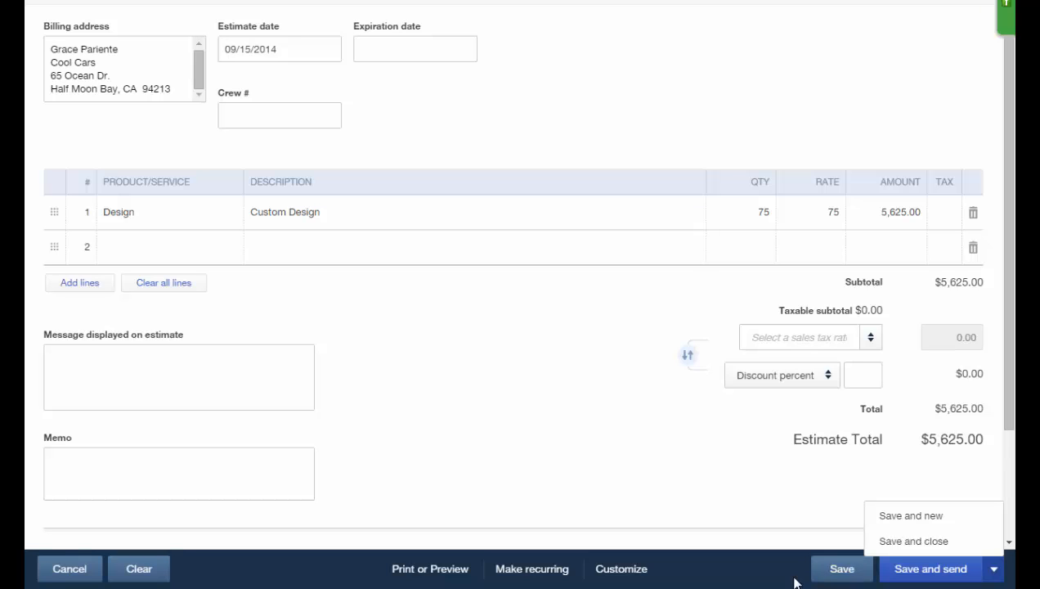
left_click(698, 585)
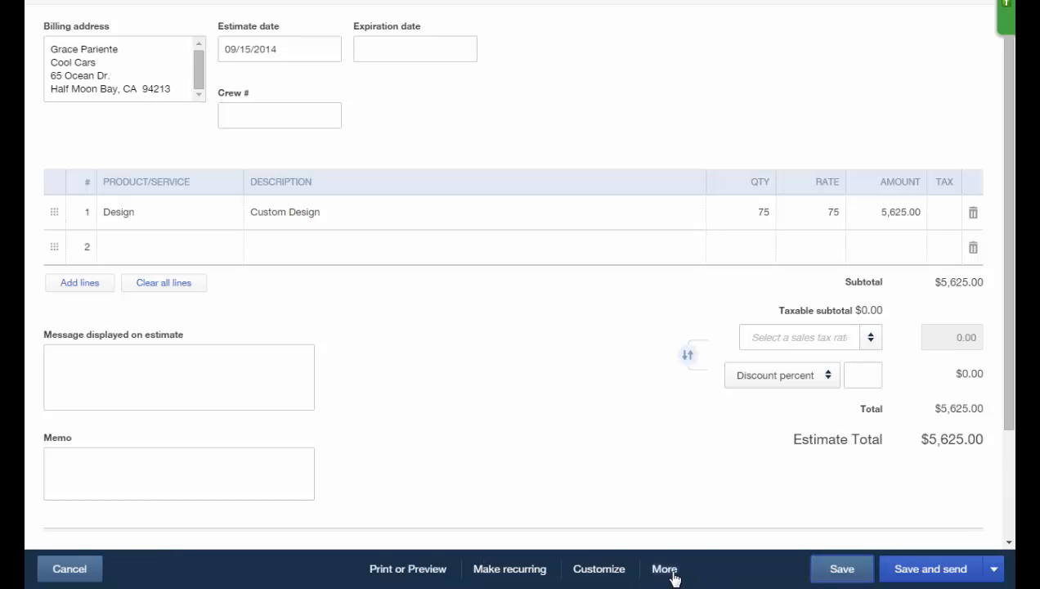
left_click(673, 577)
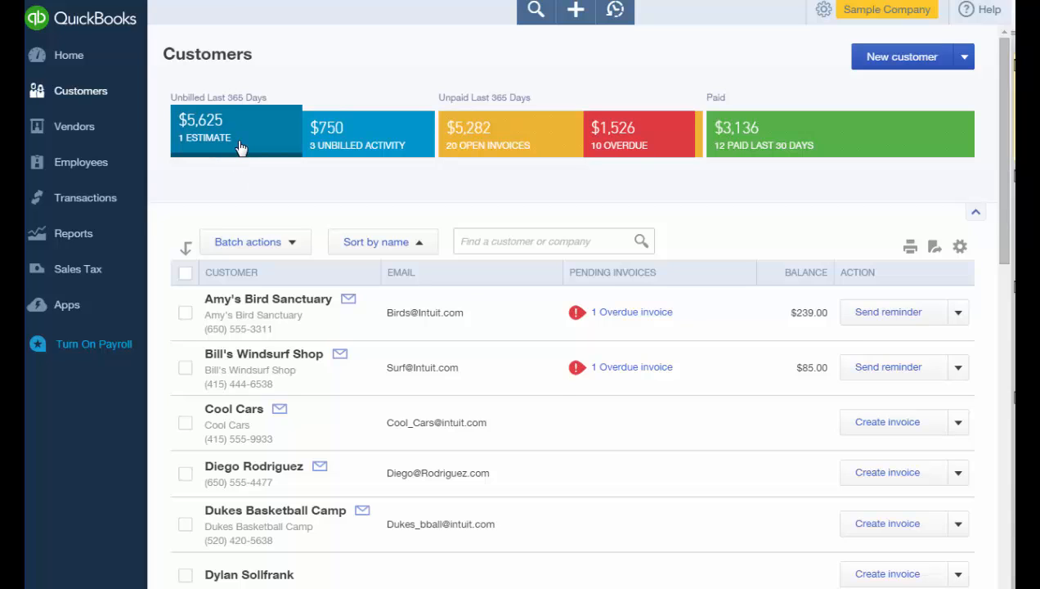
Filter to open estimates and pull Cool Cars' Estimate #1003 into a new invoice.
left_click(240, 147)
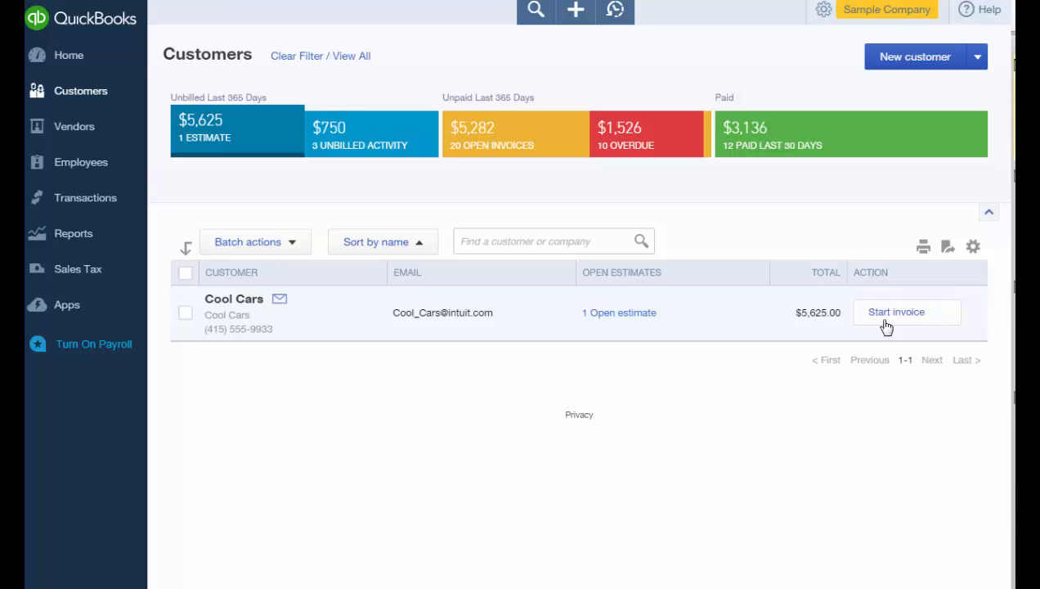
left_click(896, 312)
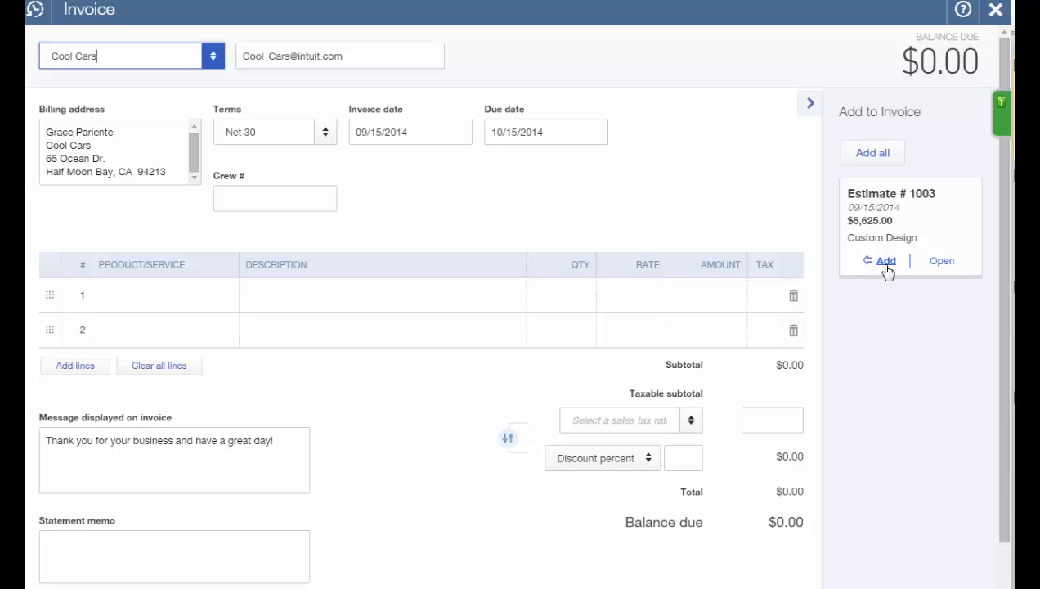
left_click(886, 266)
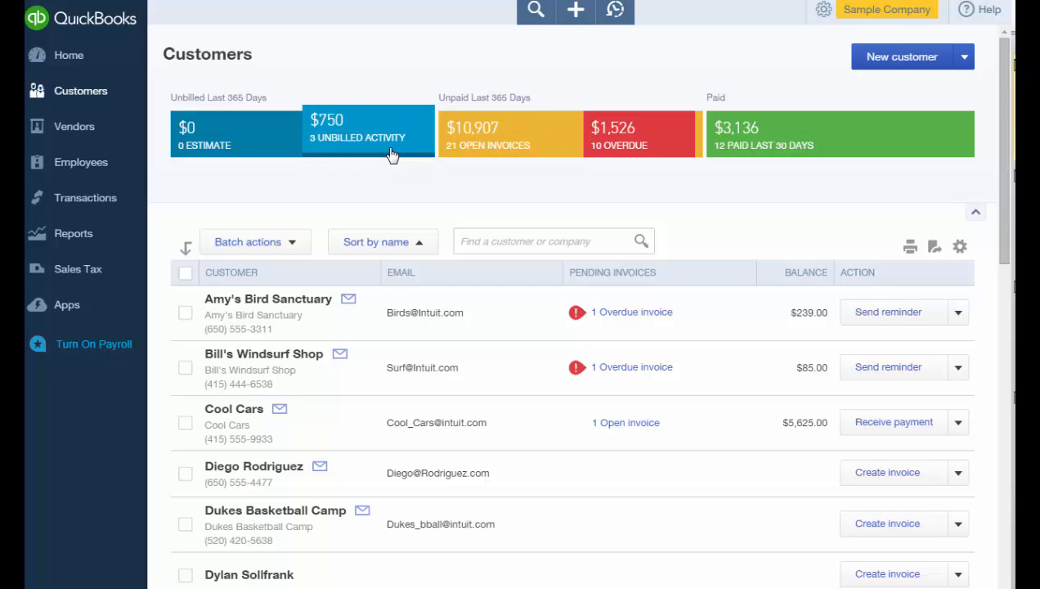
left_click(392, 154)
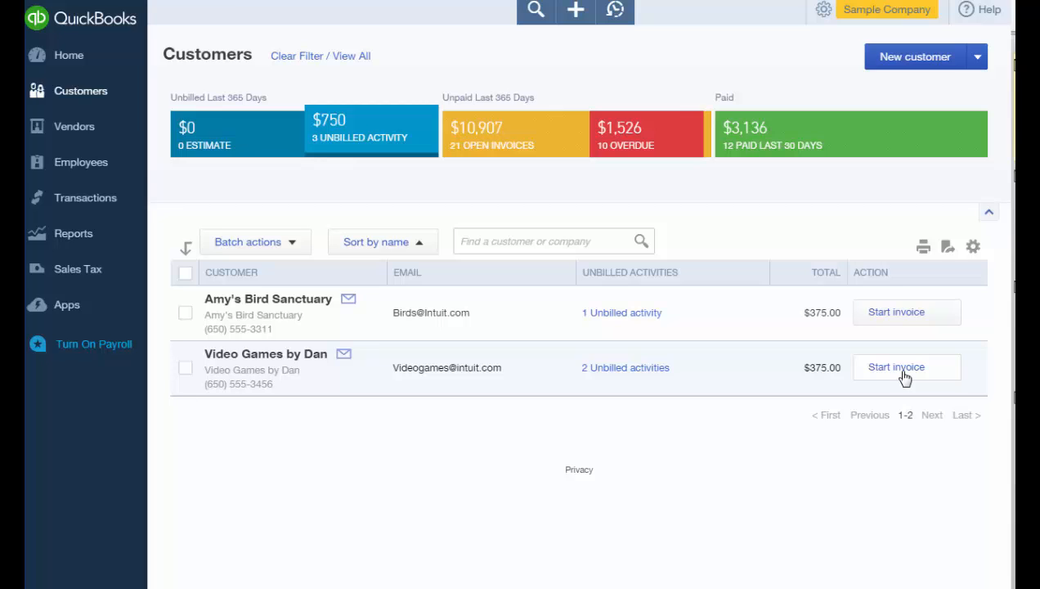
left_click(626, 369)
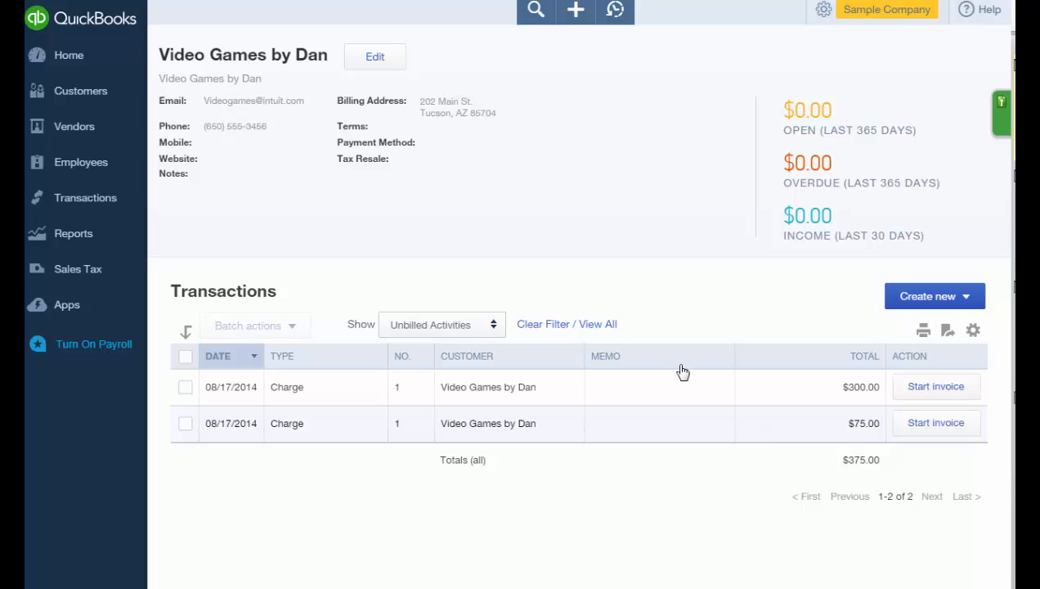
left_click(82, 98)
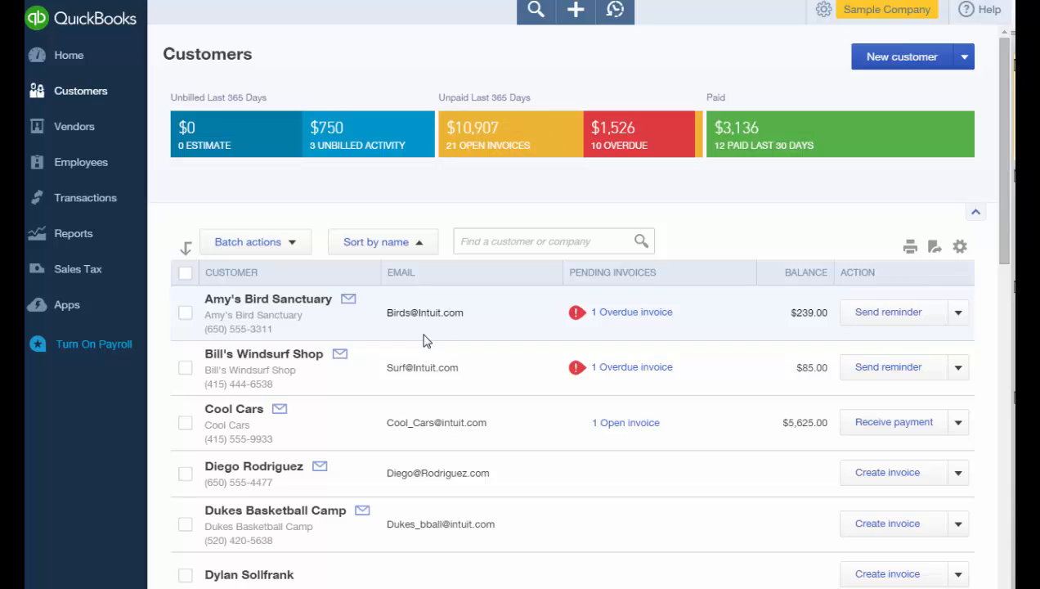
Check the bird sanctuary customer's actions, then open its detail page showing $239.00 overdue.
left_click(959, 313)
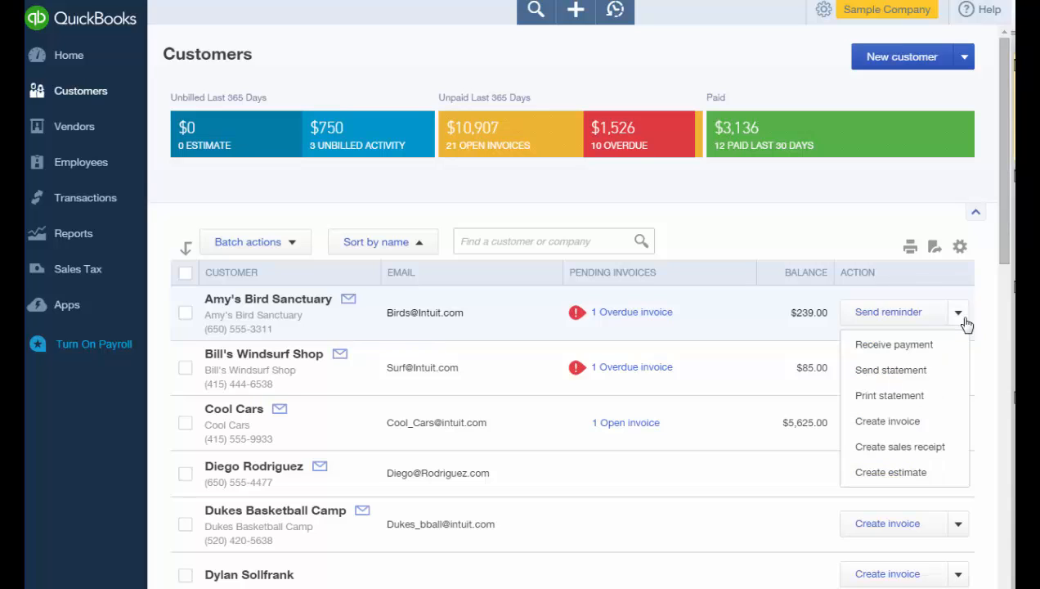
left_click(274, 303)
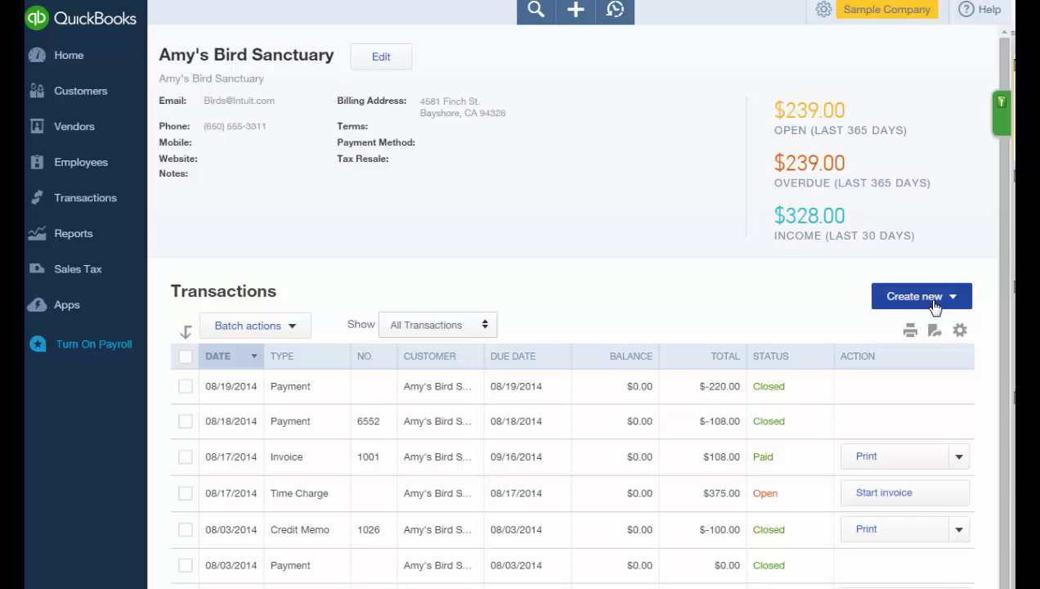
Open and then dismiss the extra actions menu for invoice 1001.
left_click(959, 458)
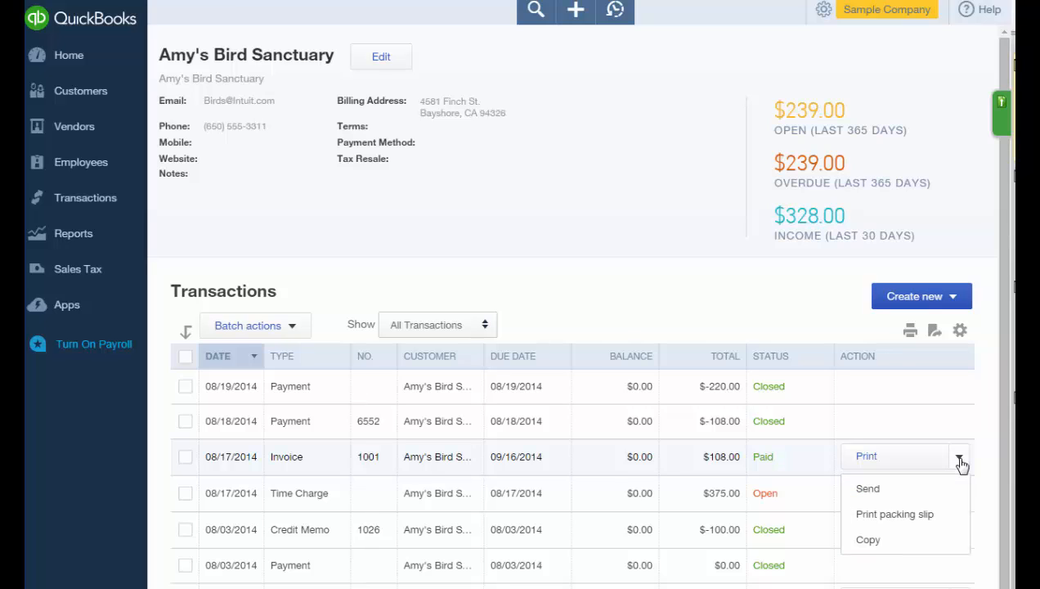
left_click(960, 460)
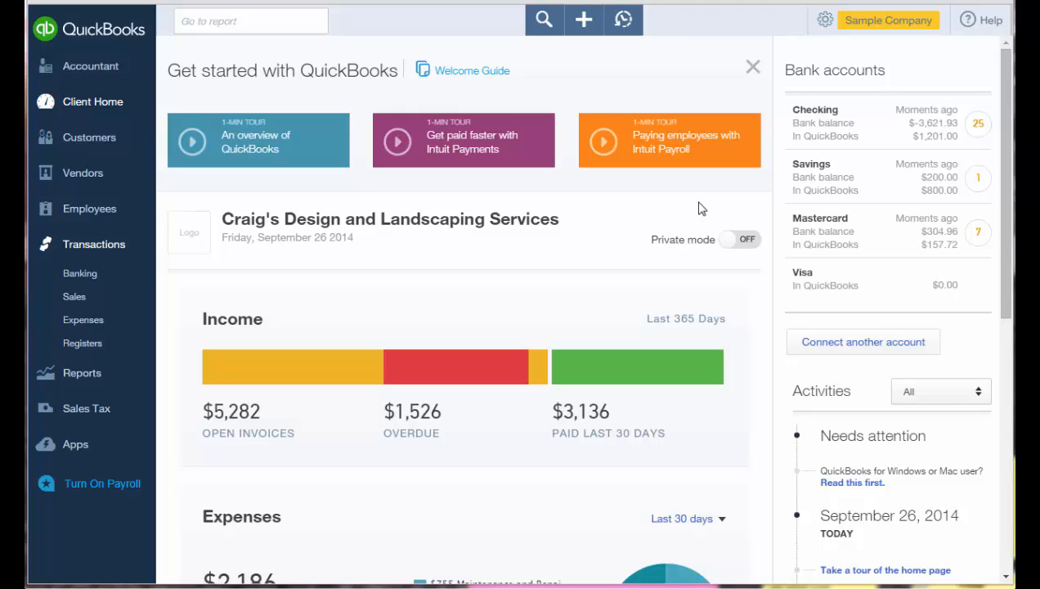
List sales transactions filtered to the 20 open invoices and show the Create new choices.
left_click(110, 301)
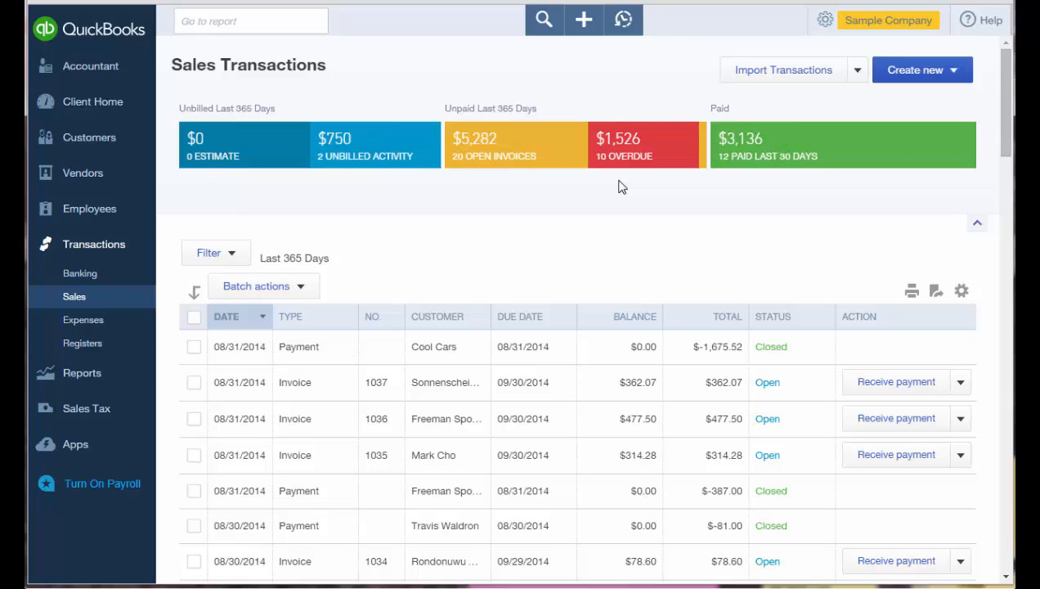
left_click(498, 160)
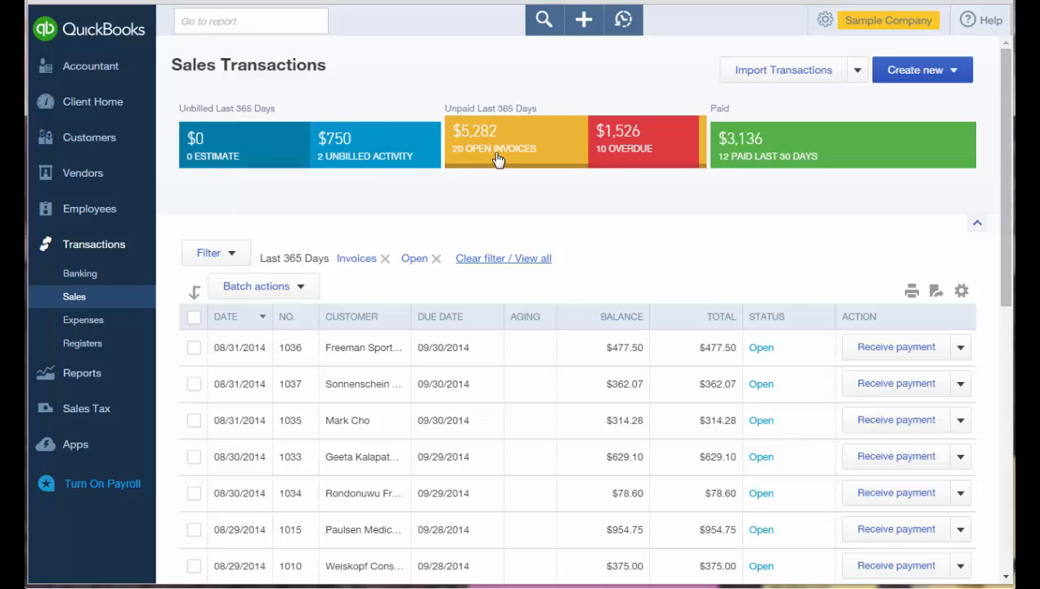
left_click(951, 72)
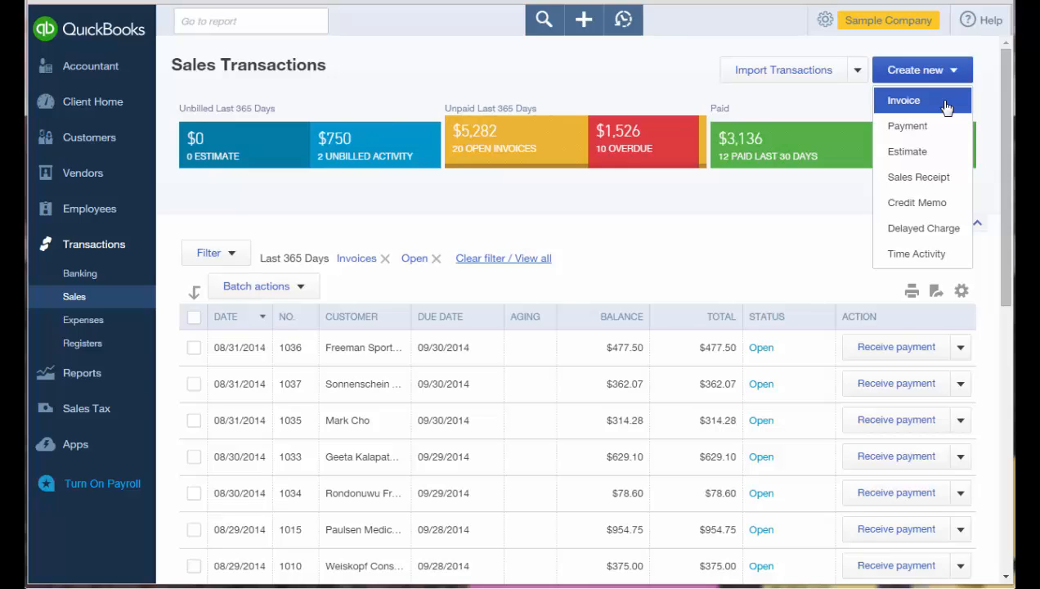
Invoice the video game customer for the $300 Installation charge and save and close it.
left_click(946, 108)
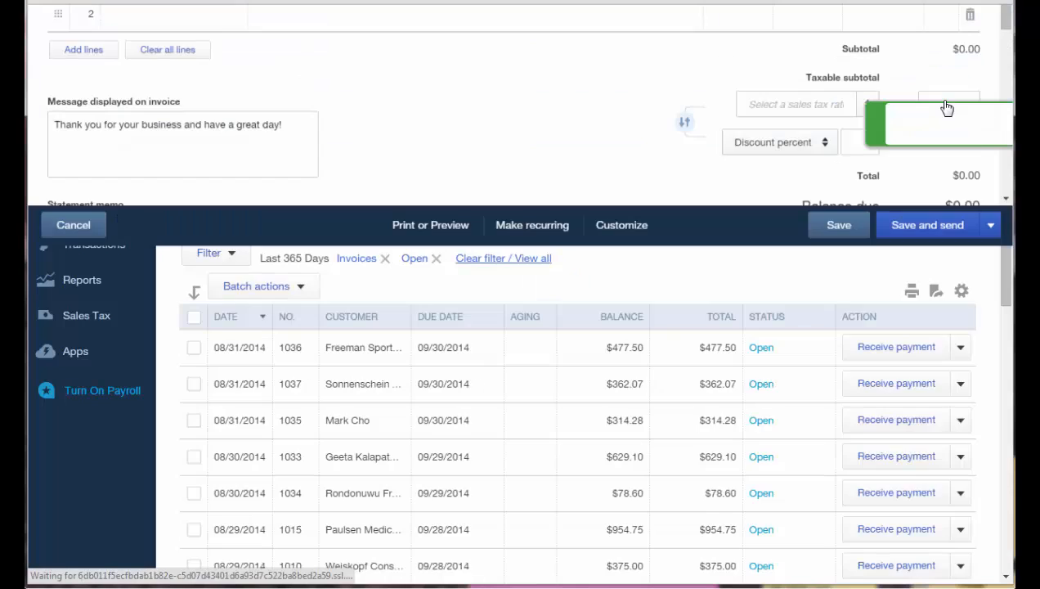
type("Video Games by Dan")
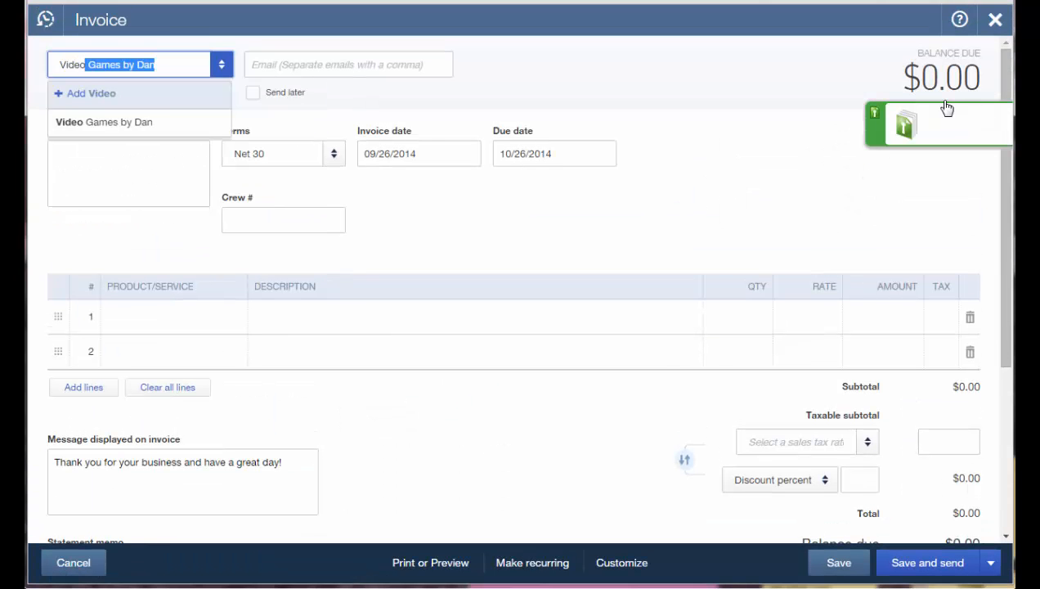
key("Tab")
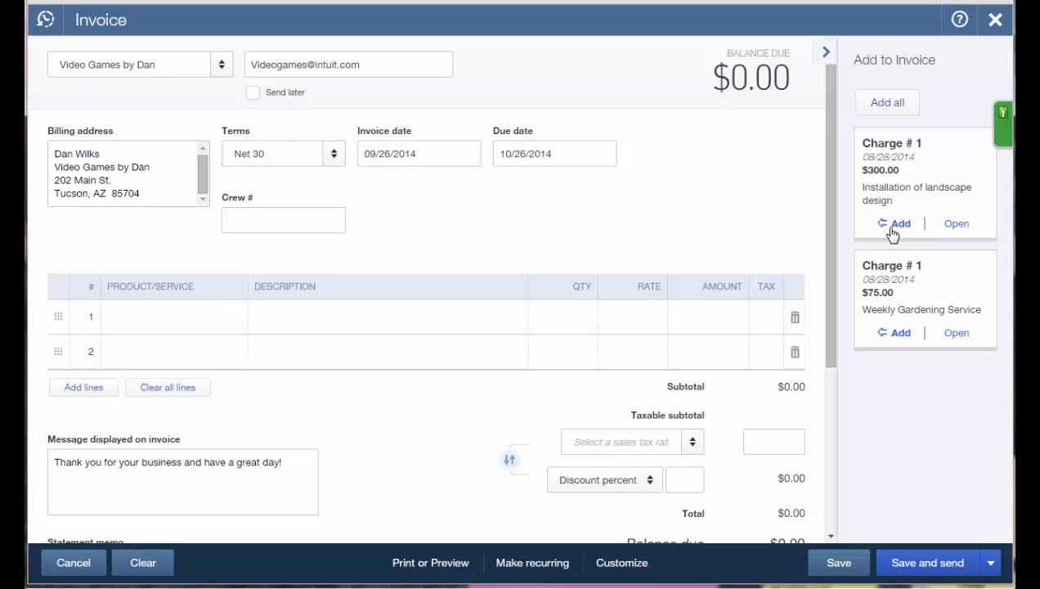
left_click(893, 229)
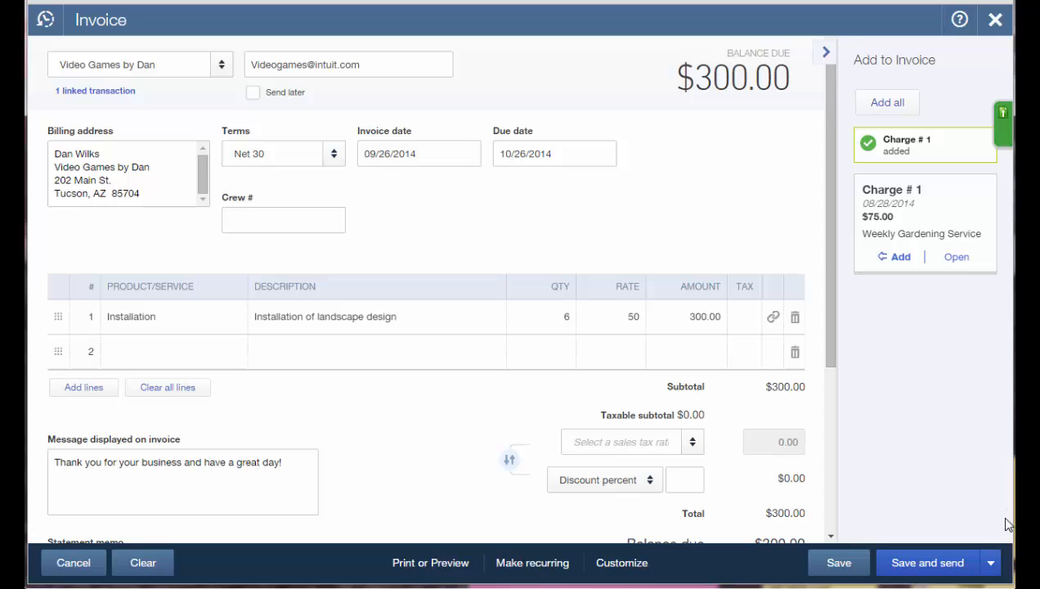
left_click(991, 562)
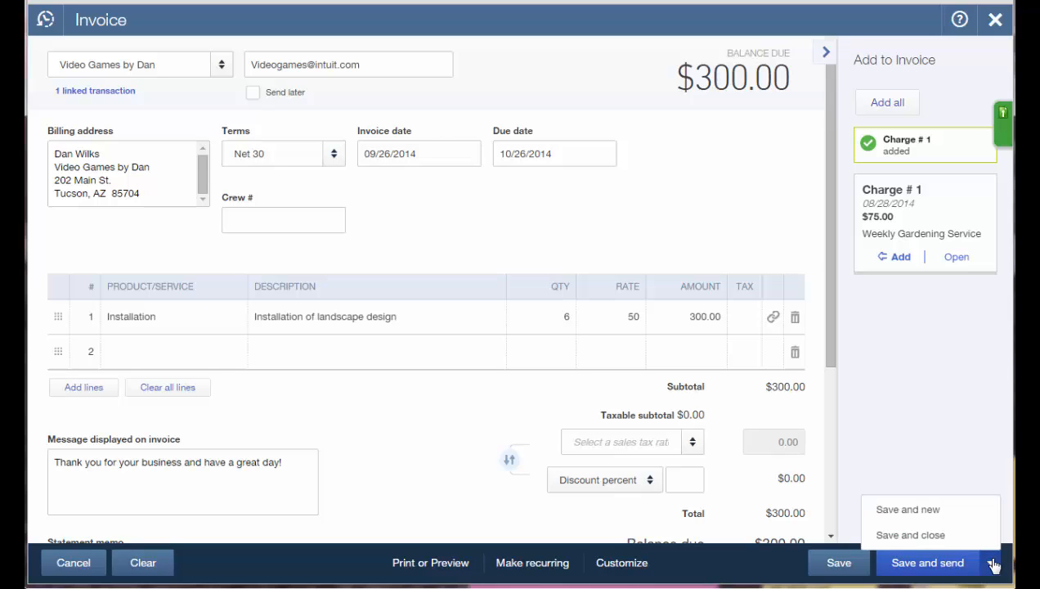
left_click(930, 536)
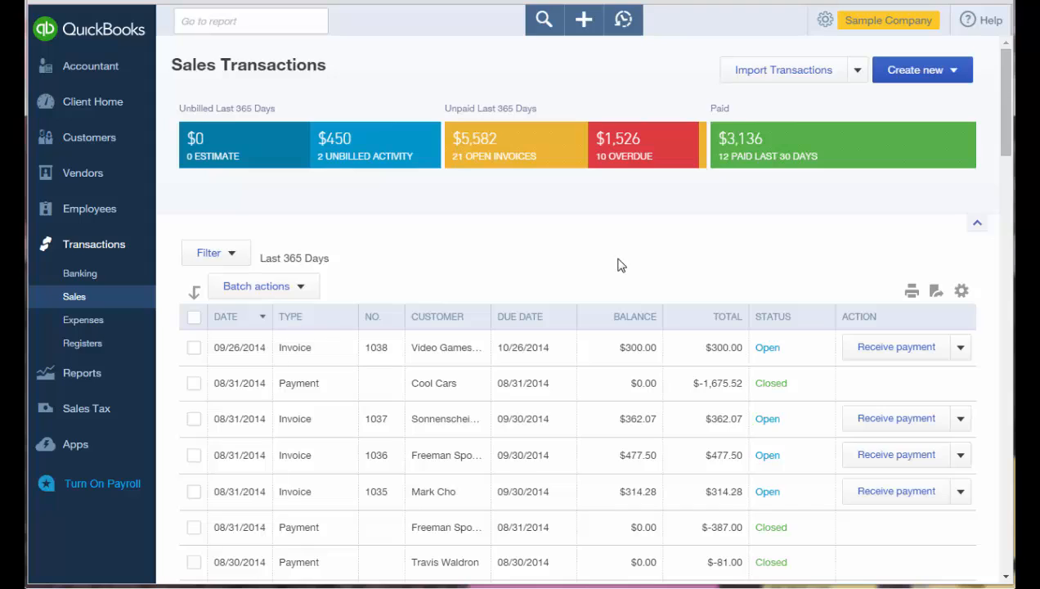
Re-sort the Sales list by customer, then by date with the newest first.
left_click(455, 328)
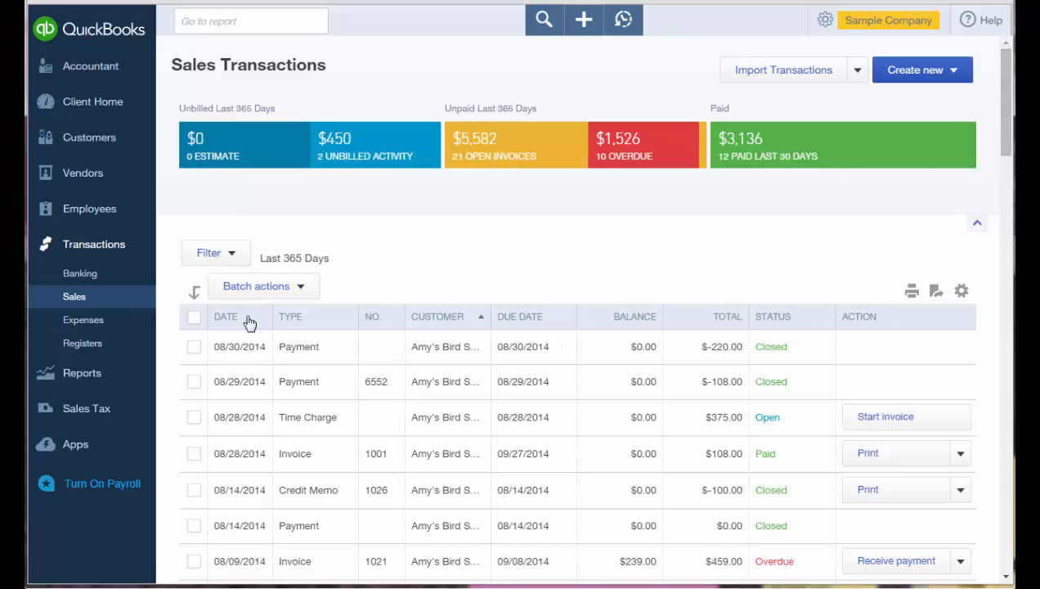
left_click(246, 324)
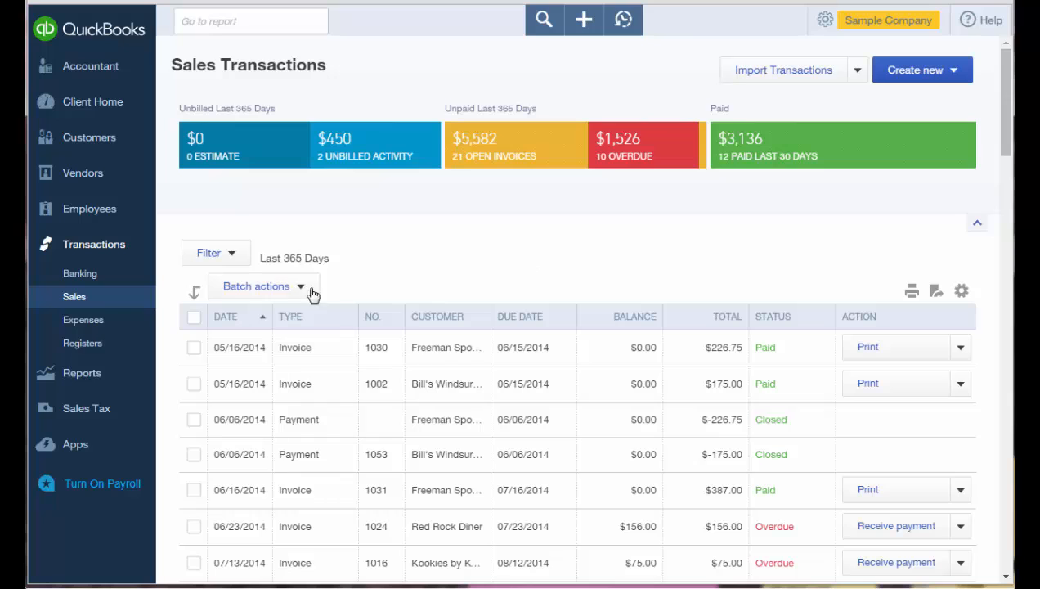
left_click(255, 328)
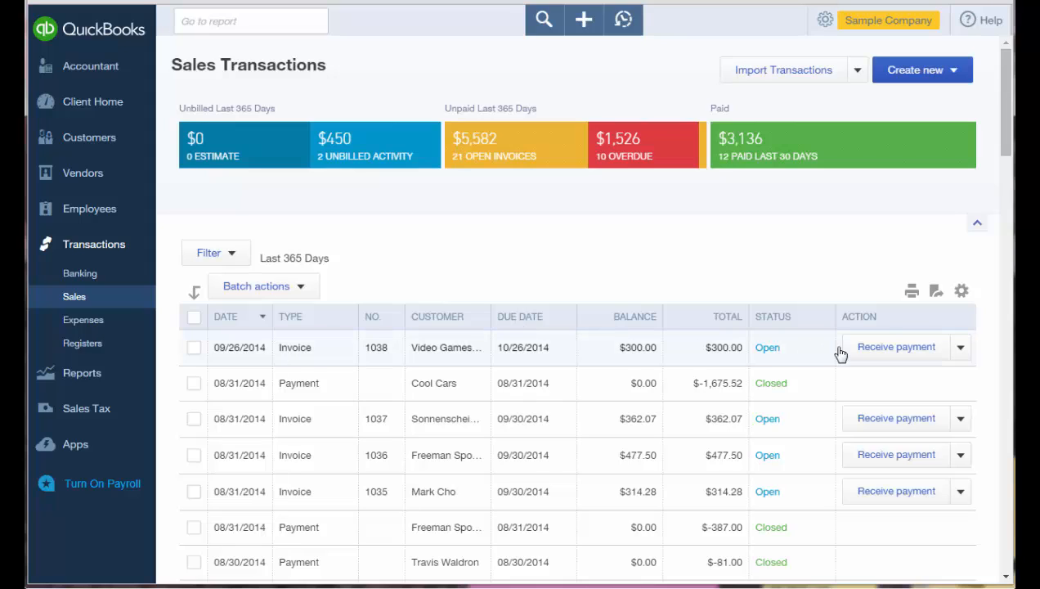
Receive the $300.00 payment on invoice 1038 into Undeposited Funds, then save and close.
left_click(883, 358)
left_click(464, 439)
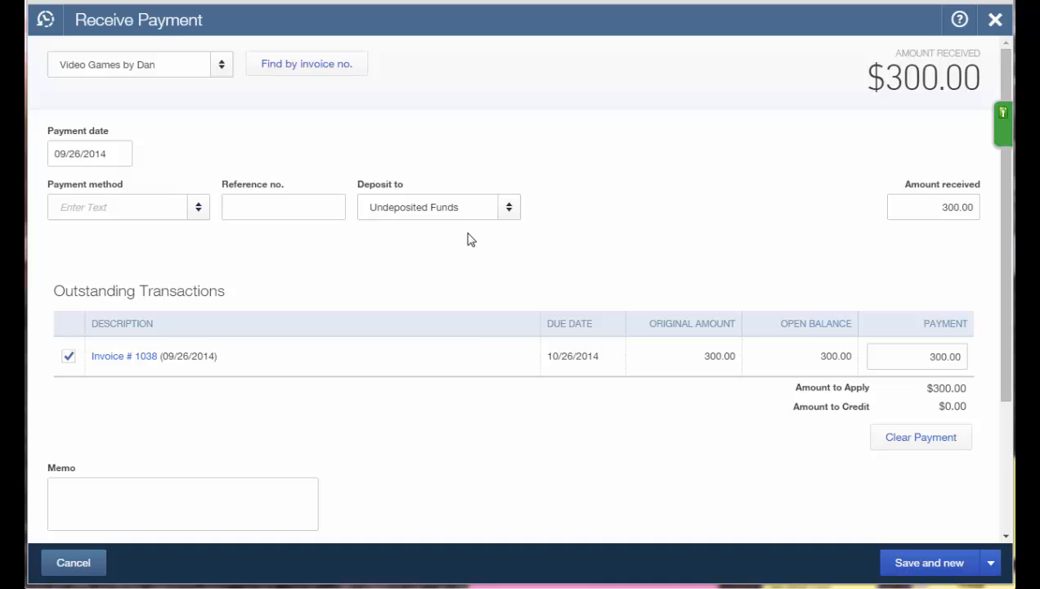
left_click(509, 212)
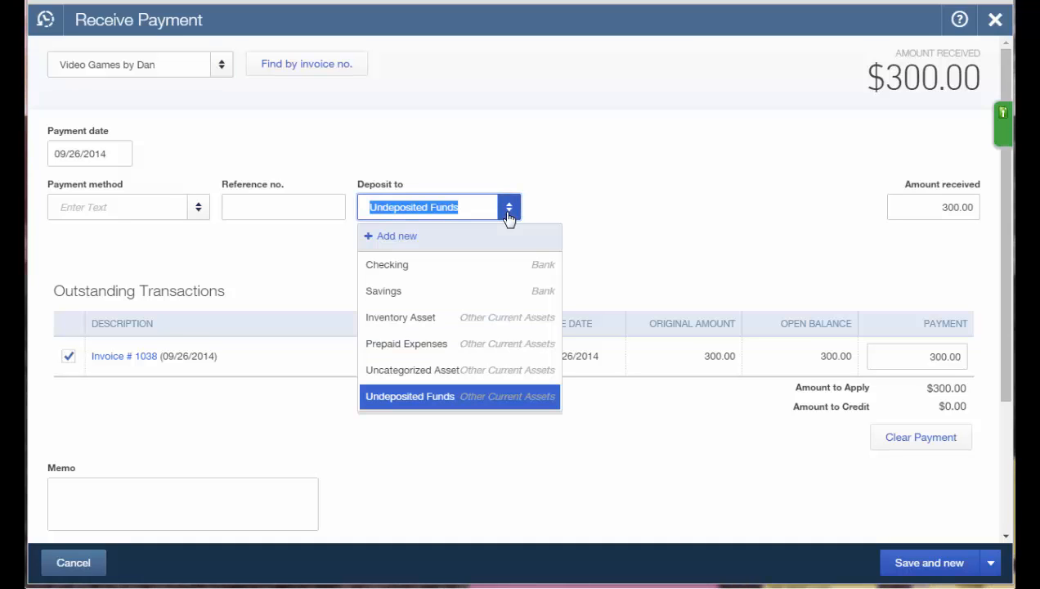
left_click(508, 212)
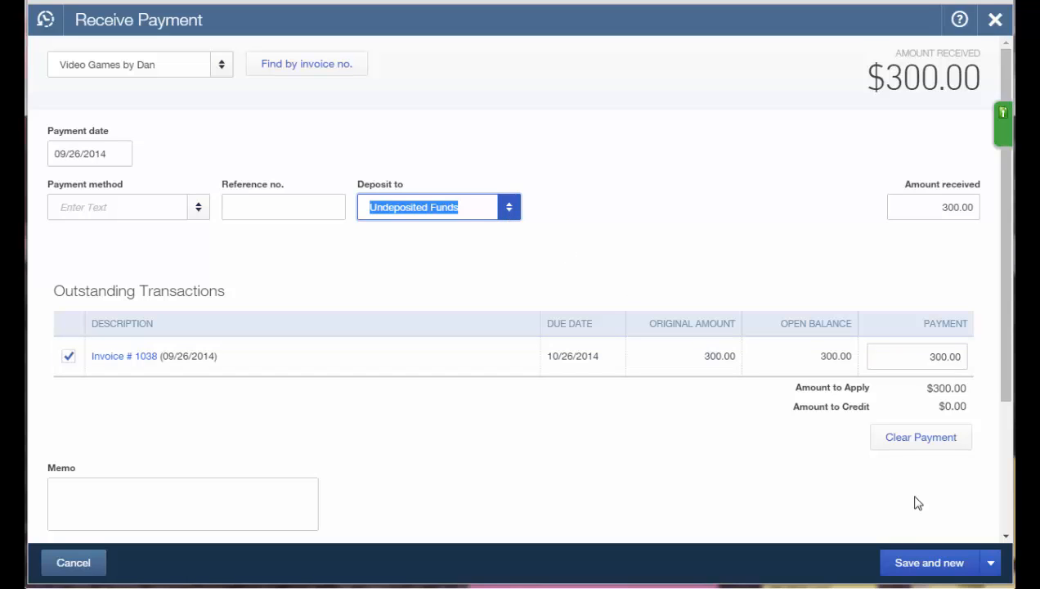
left_click(995, 562)
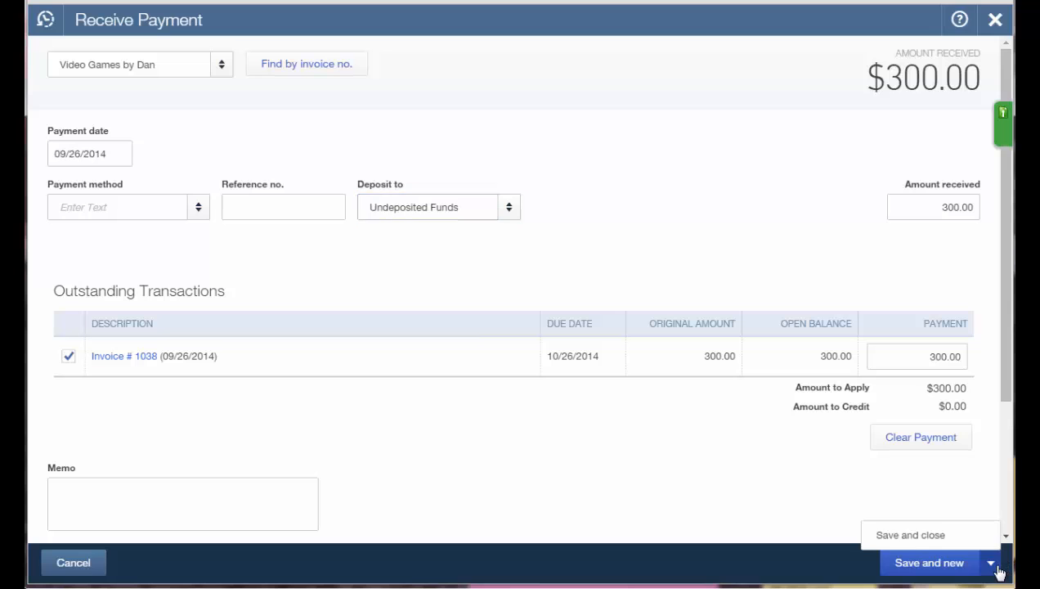
left_click(916, 534)
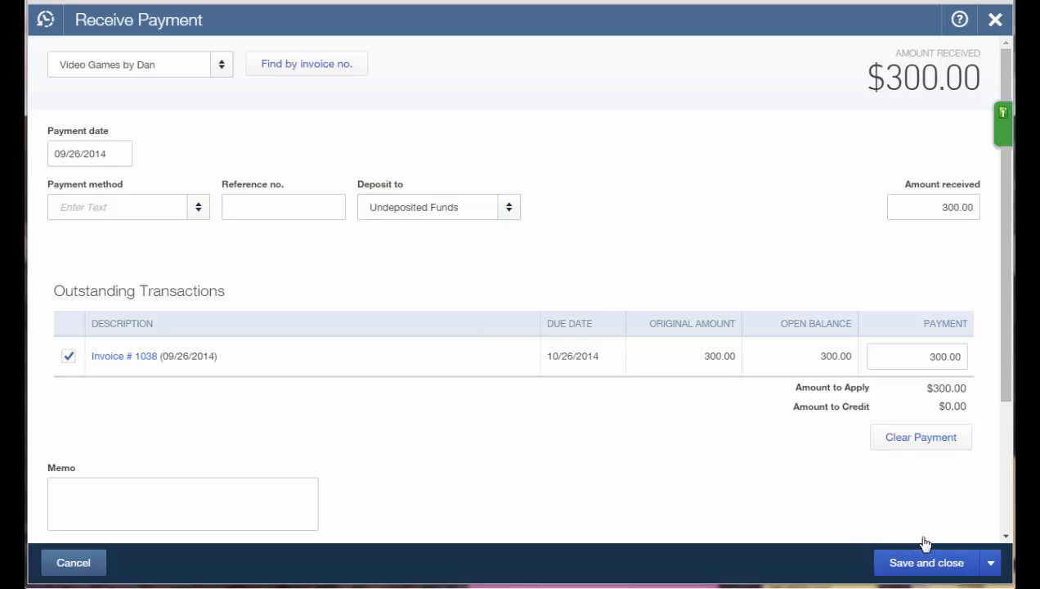
left_click(925, 561)
Glance at the Create new sales choices, then bring up the full + Create menu.
scroll(810, 455, "down", 4)
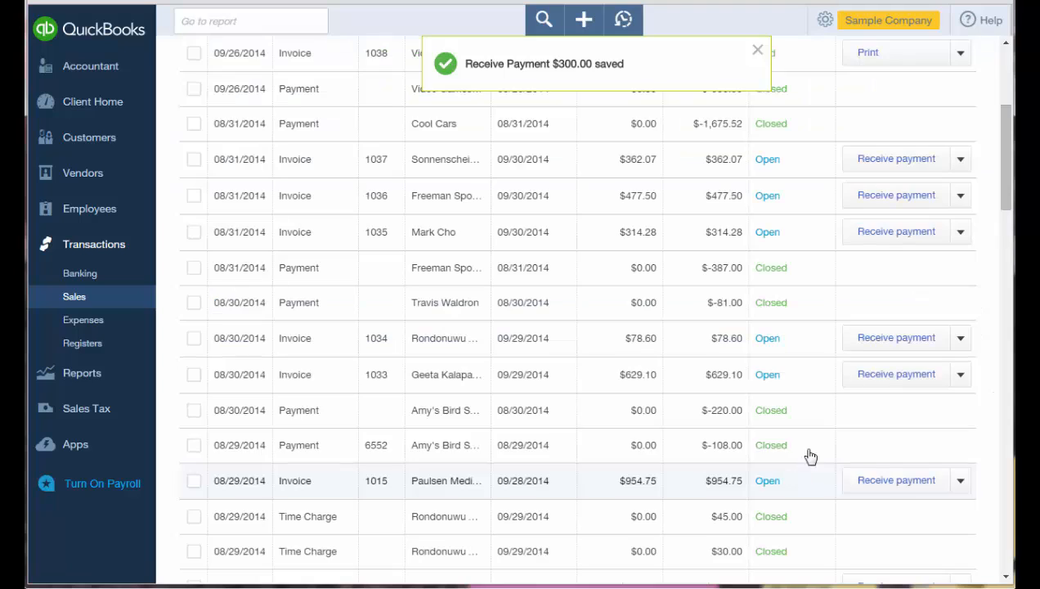
scroll(836, 399, "up", 3)
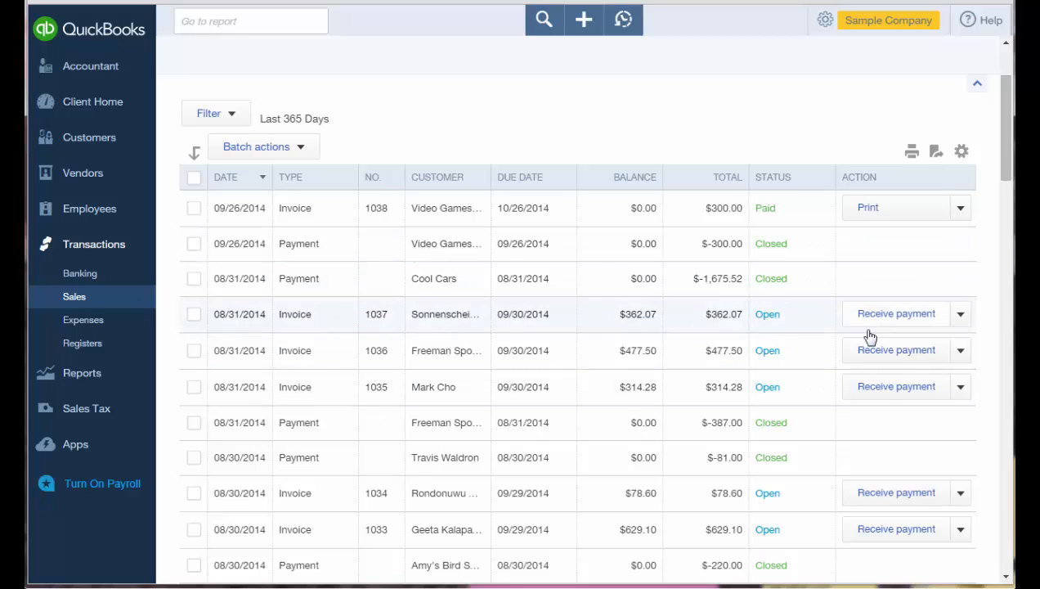
scroll(953, 80, "up", 2)
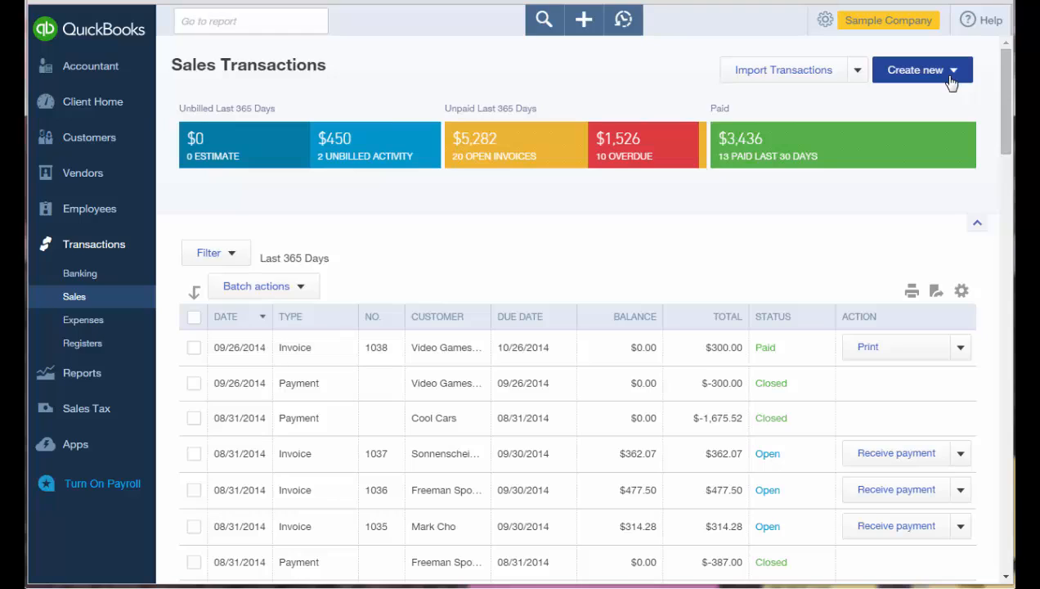
left_click(952, 72)
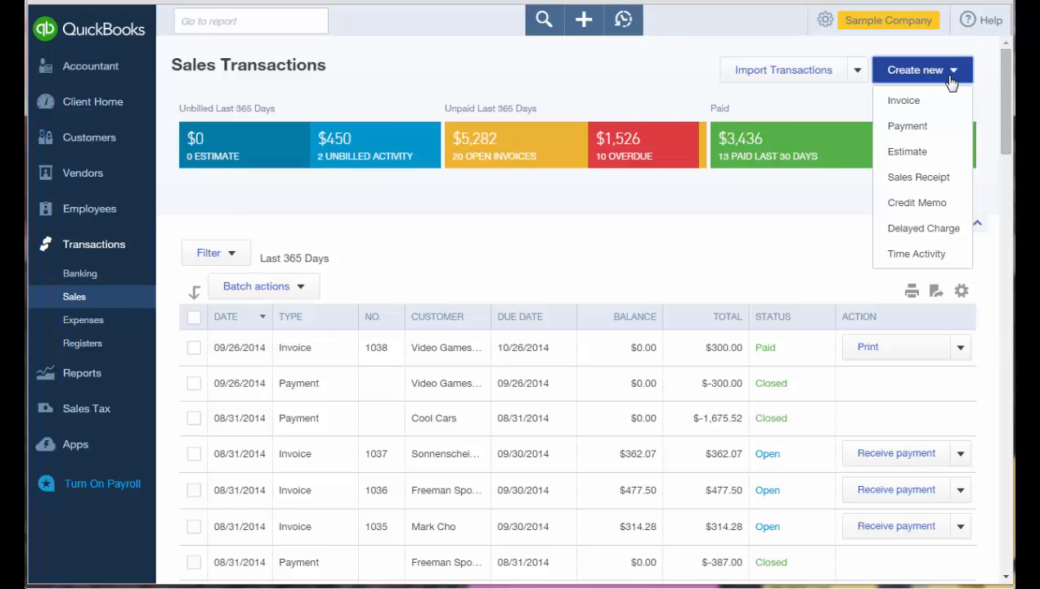
left_click(586, 23)
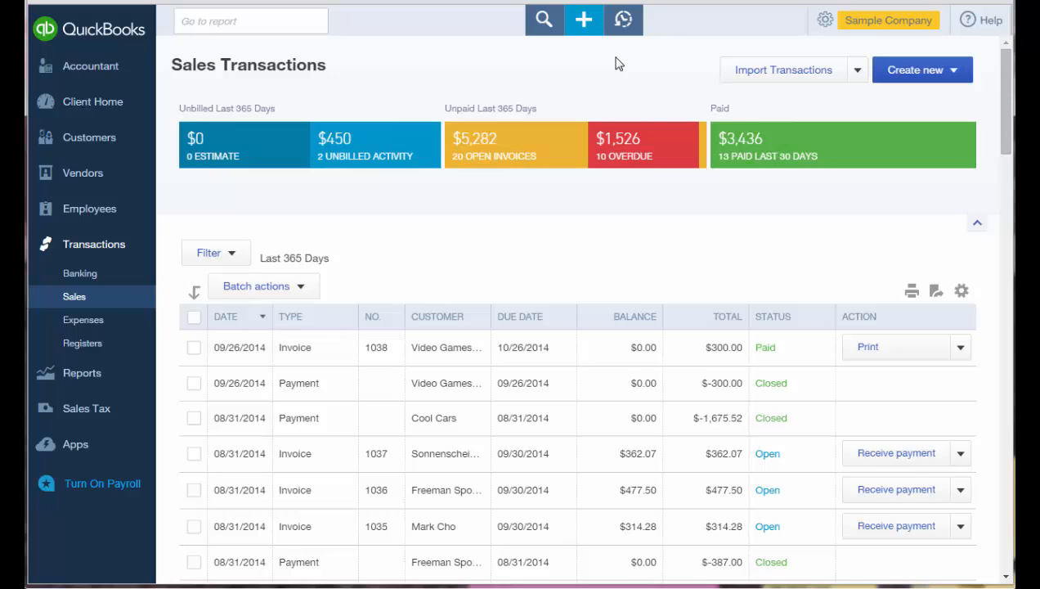
left_click(586, 31)
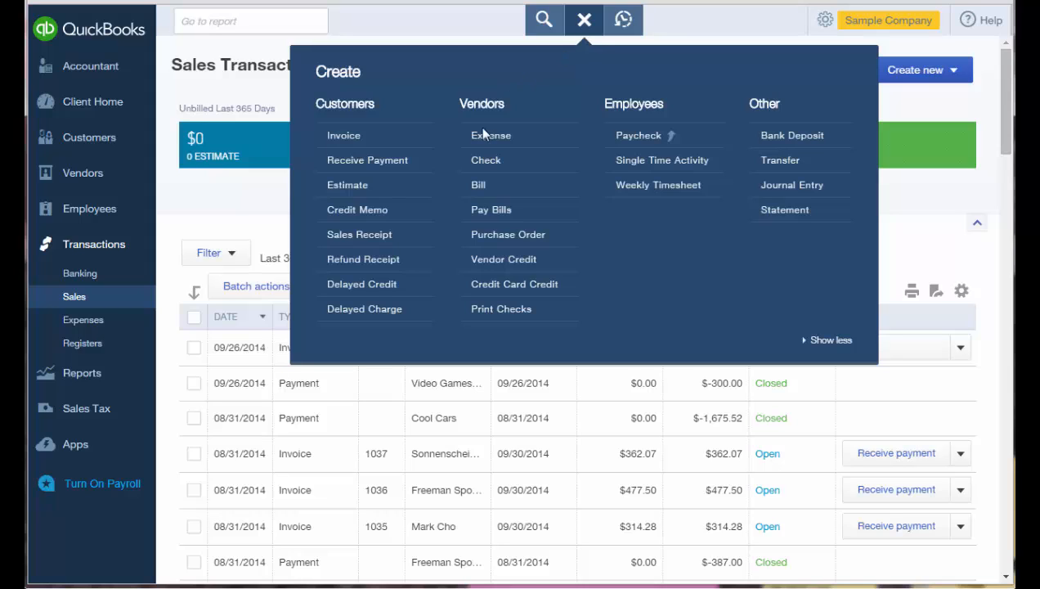
Start a new delayed charge for customer Amy's Bird Sanctuary.
left_click(393, 315)
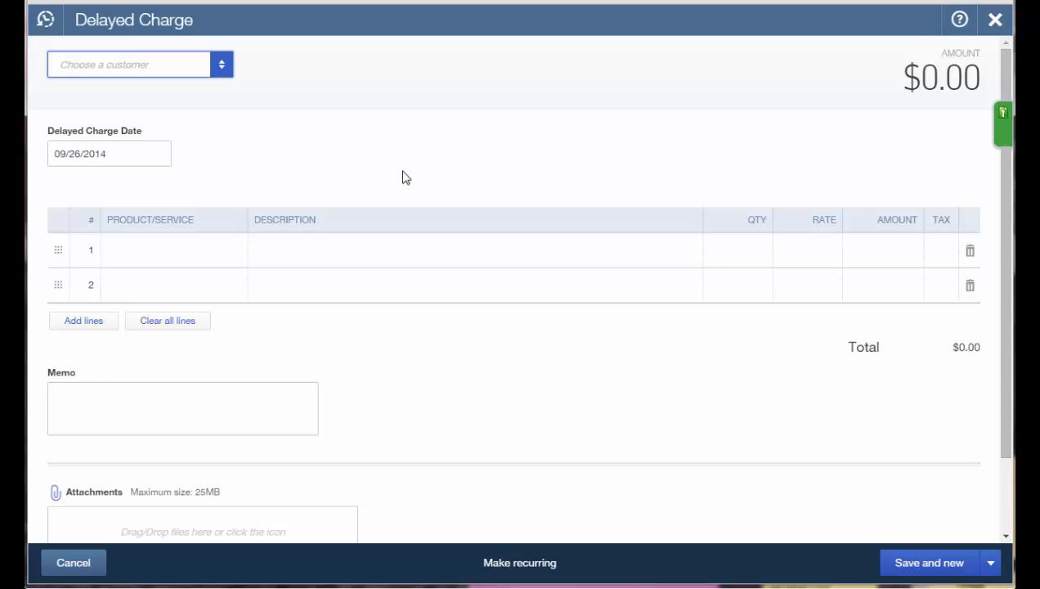
type("Amy's Bird Sanctuary")
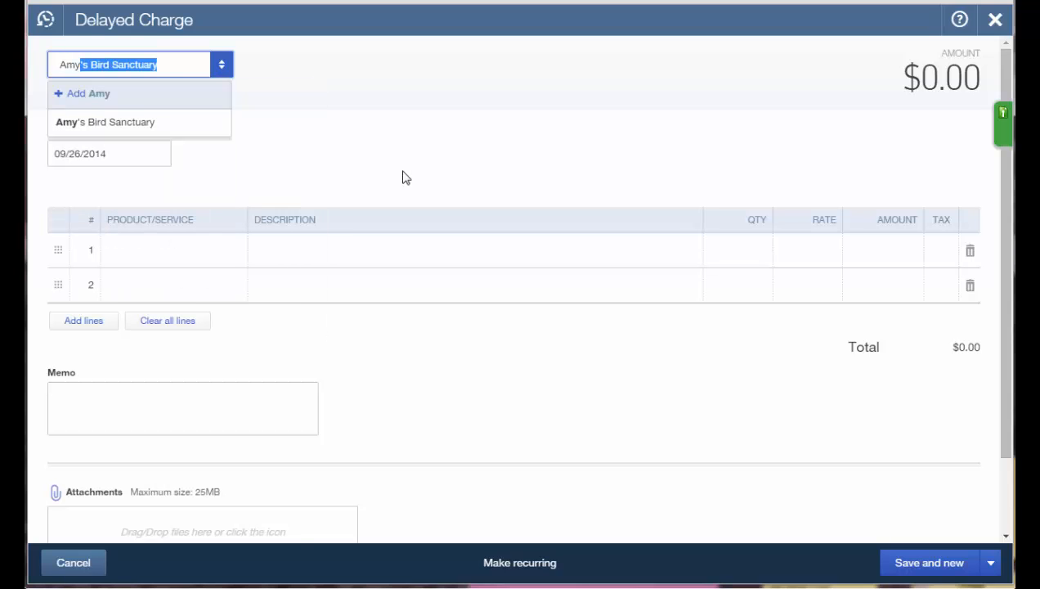
key("Tab")
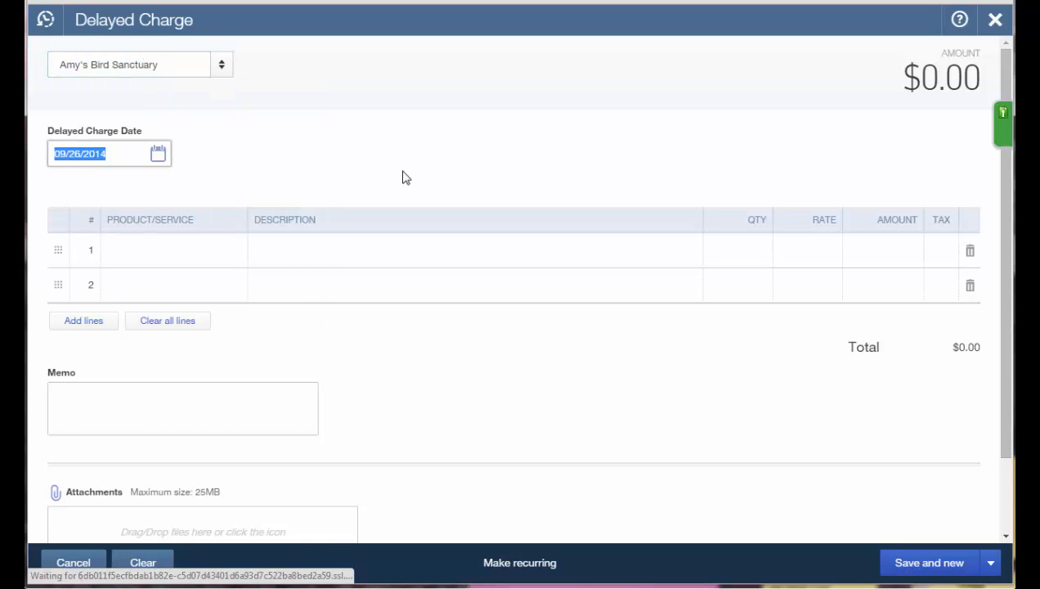
key("Tab")
Add a line of 4 Gardening at rate 35 ($140.00), then save and close the charge.
type("Gard")
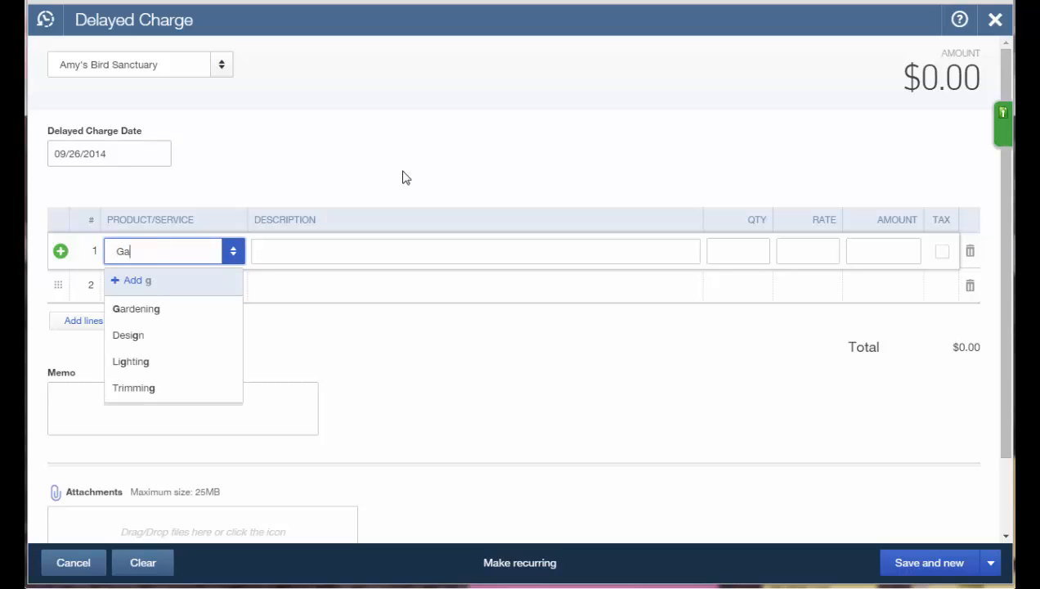
key("Tab")
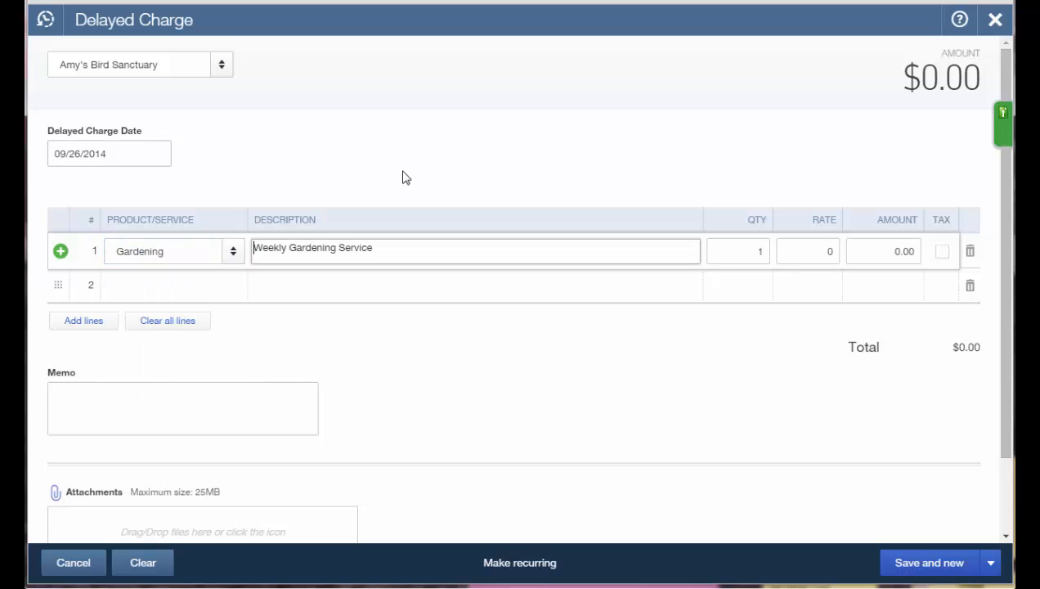
key("Tab")
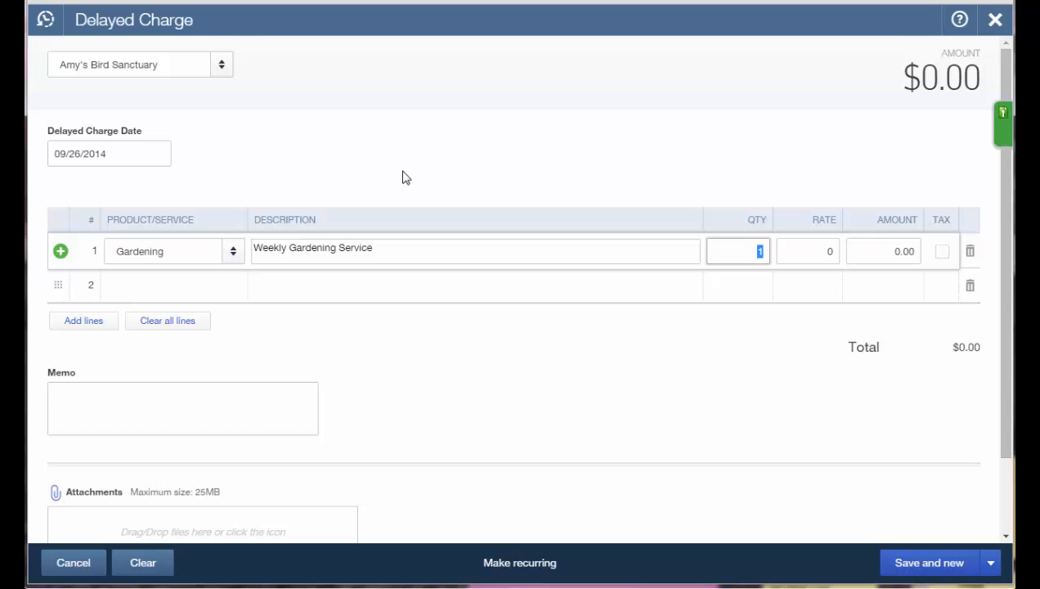
type("4")
key("Tab")
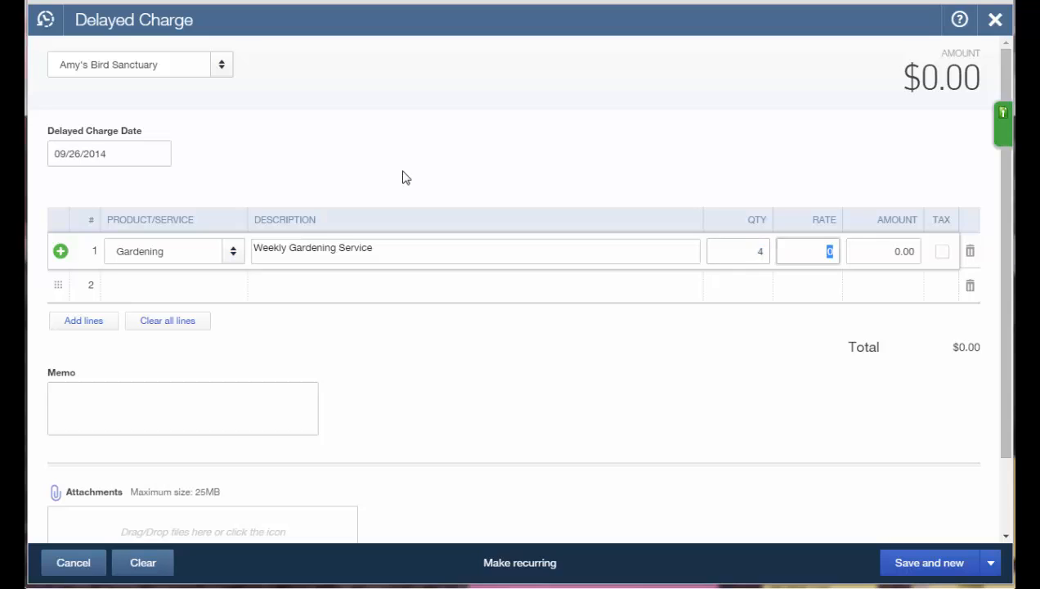
type("35")
key("Tab")
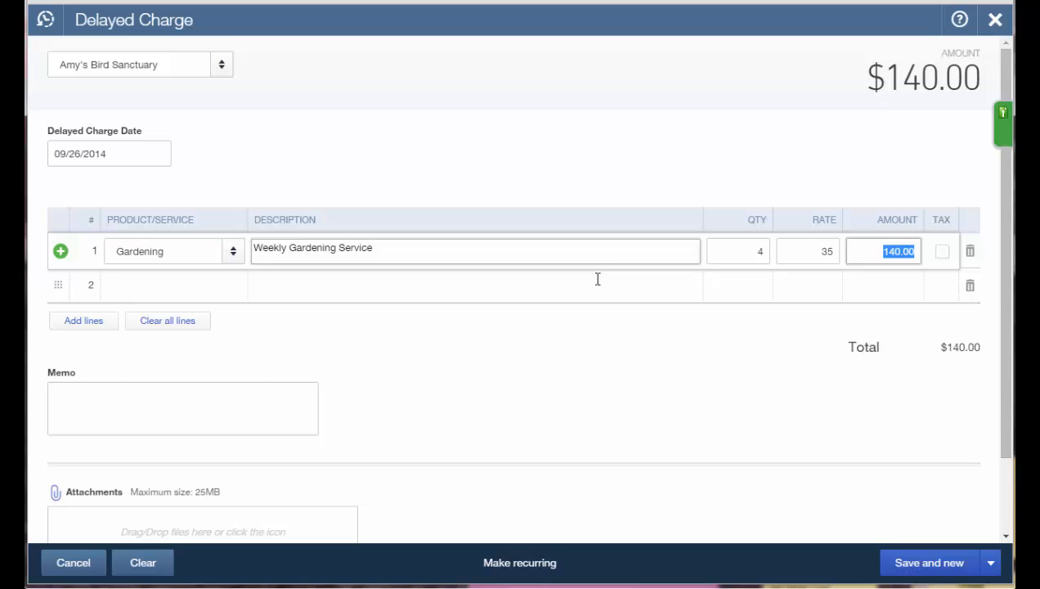
left_click(991, 563)
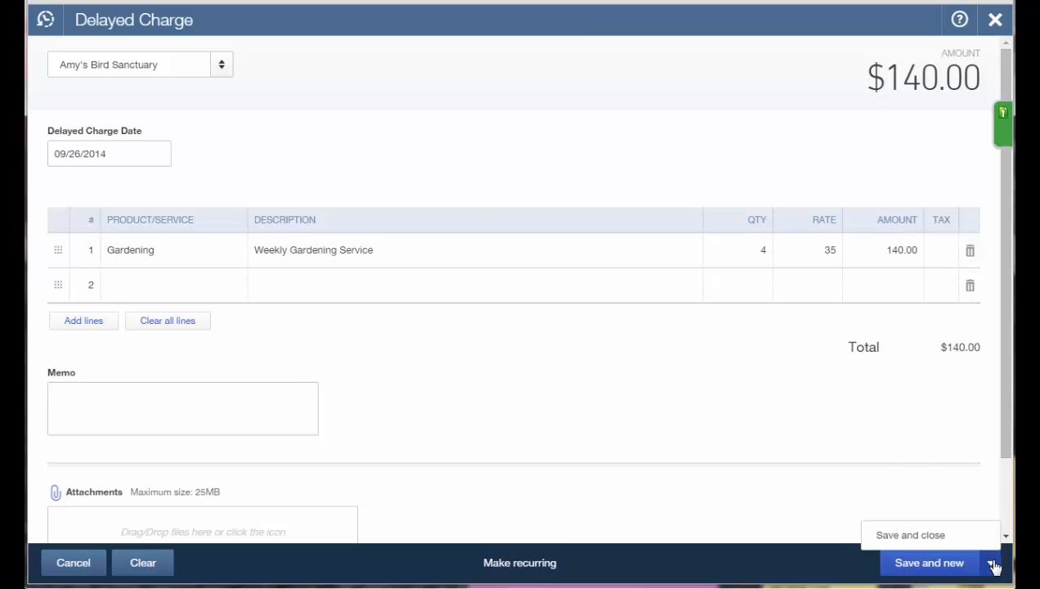
left_click(910, 535)
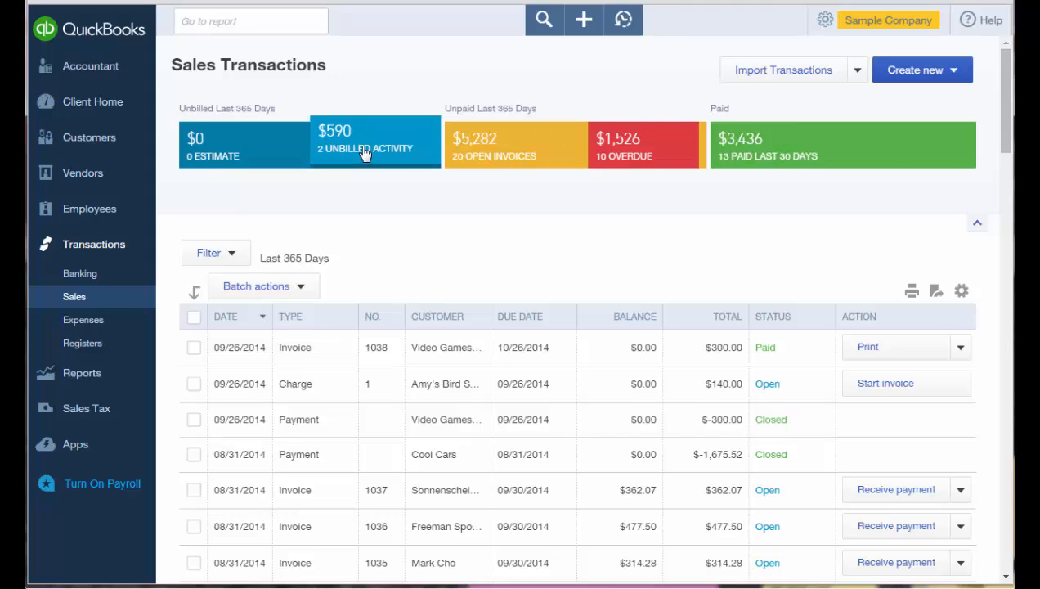
Filter Sales Transactions to the $590 of unbilled activity, then start a new invoice.
left_click(364, 153)
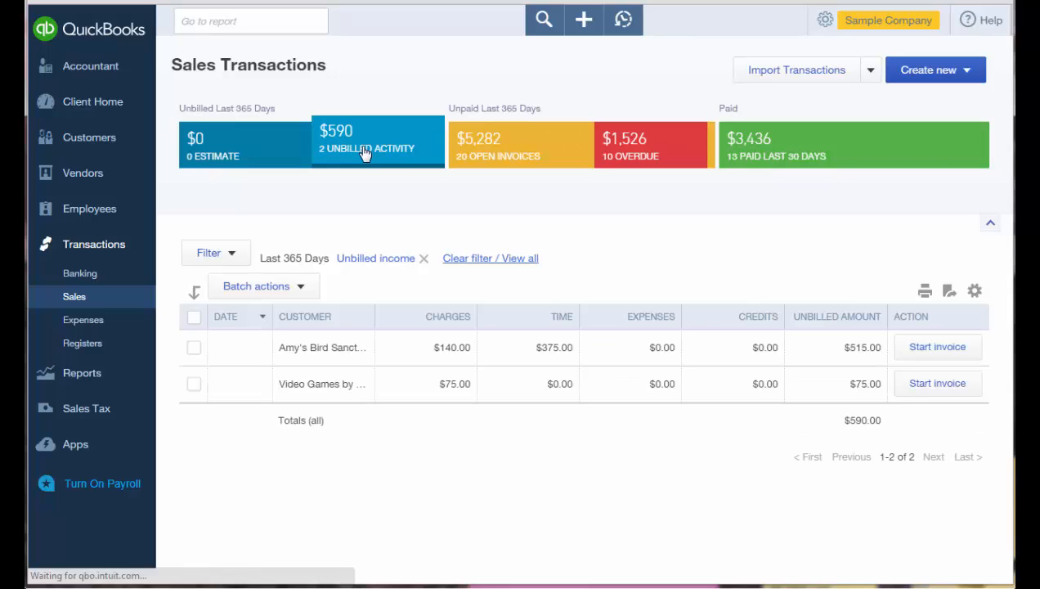
left_click(591, 32)
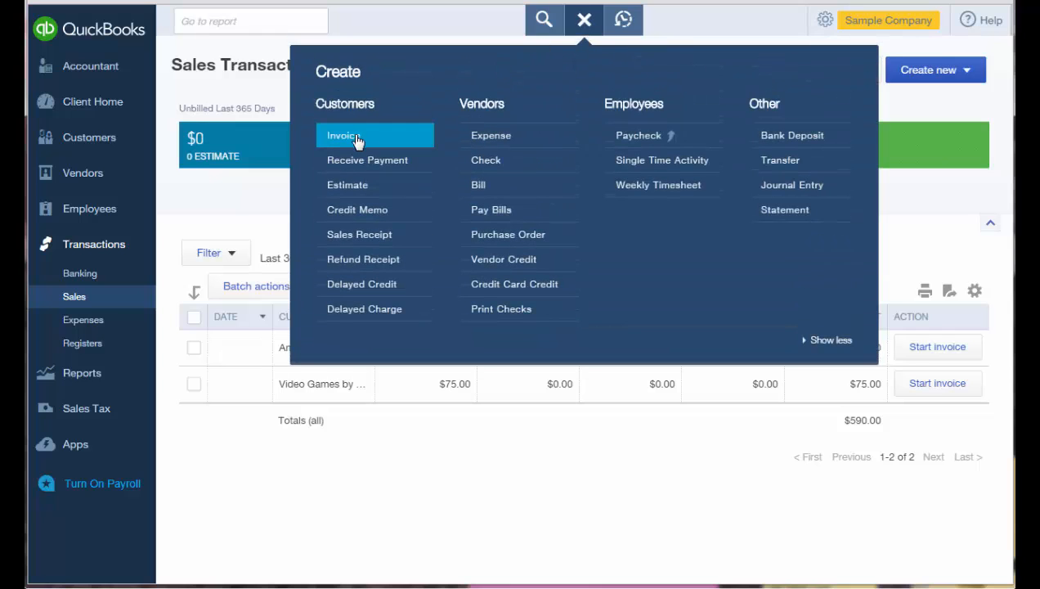
left_click(356, 139)
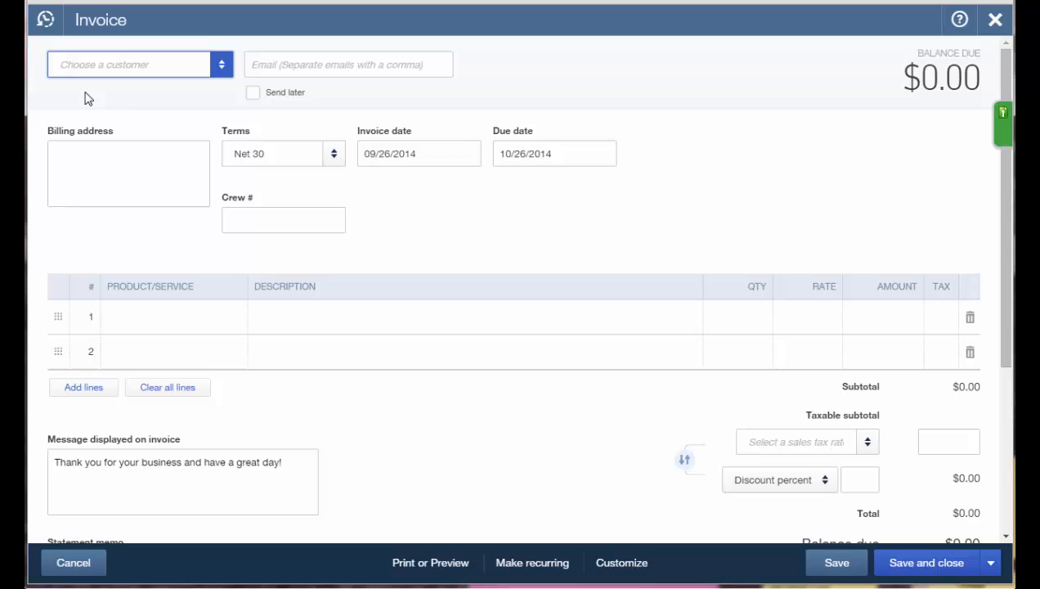
Bill Amy's Bird Sanctuary for all its billable items ($515.00) and save and close the invoice.
left_click(85, 92)
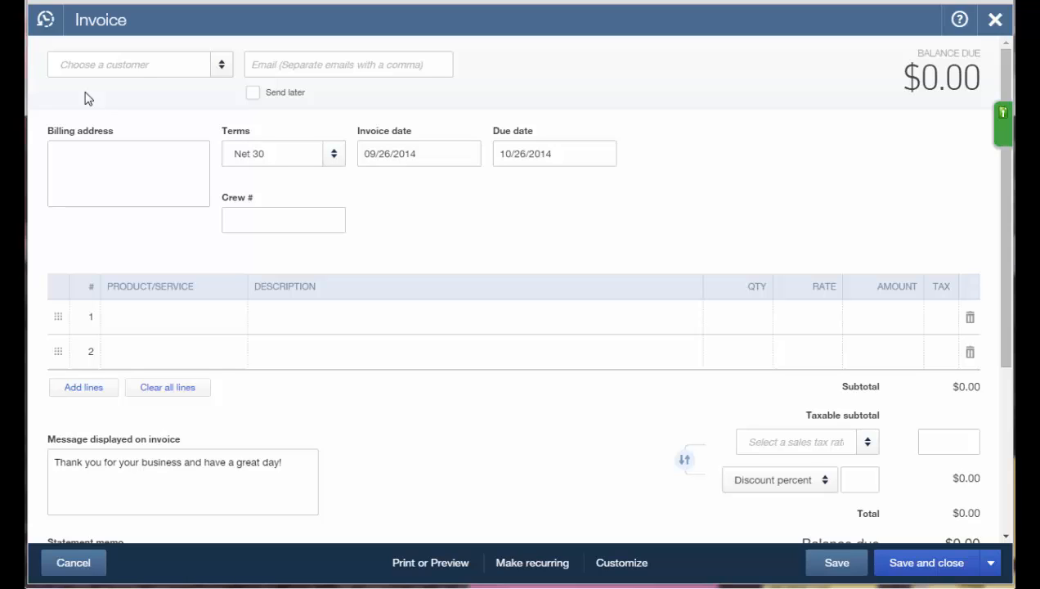
left_click(70, 65)
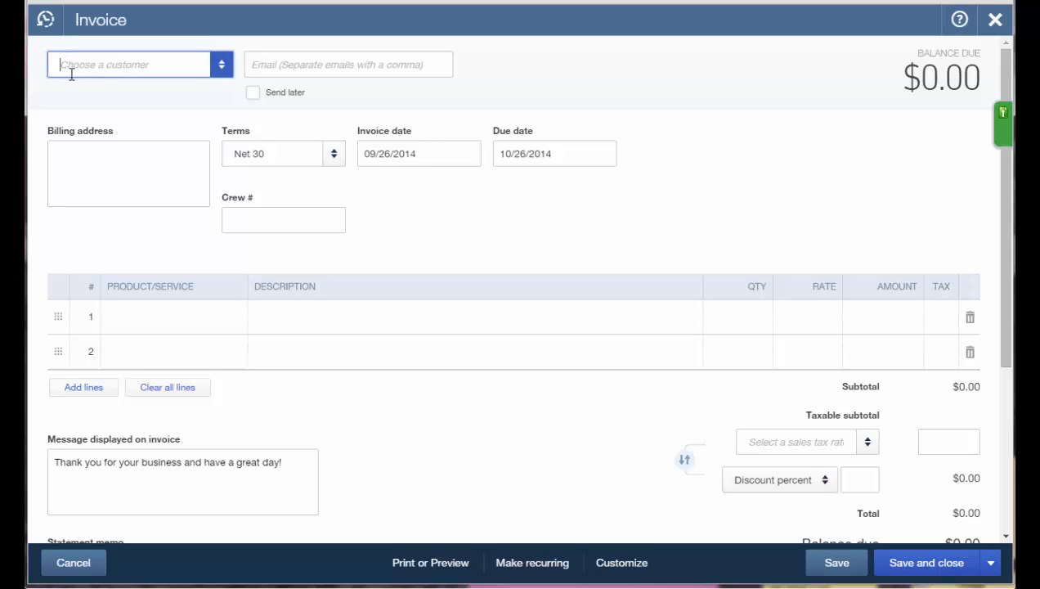
type("Amy's Bird Sanctuary")
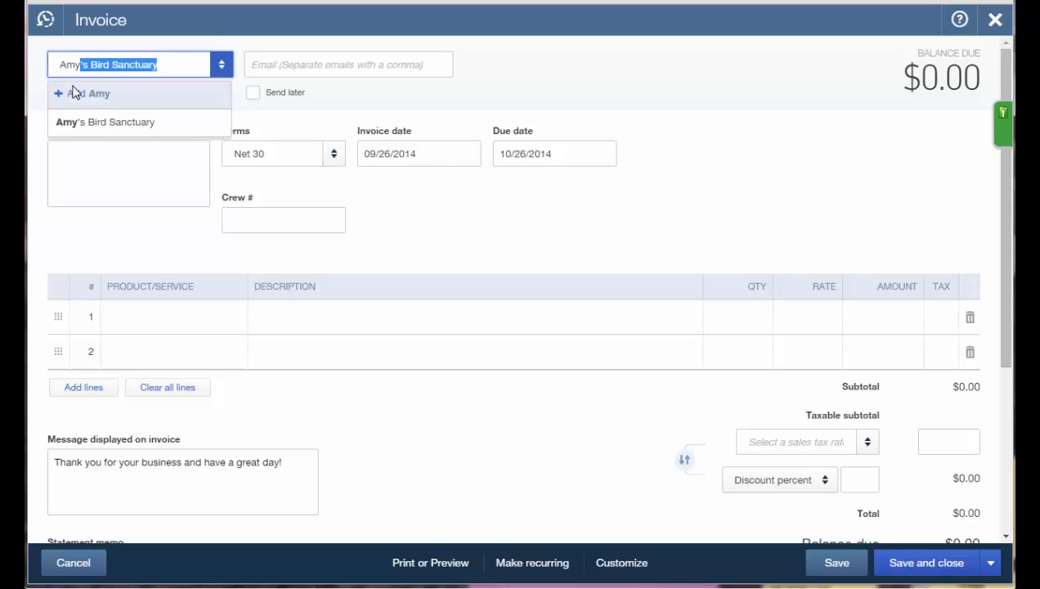
key("Tab")
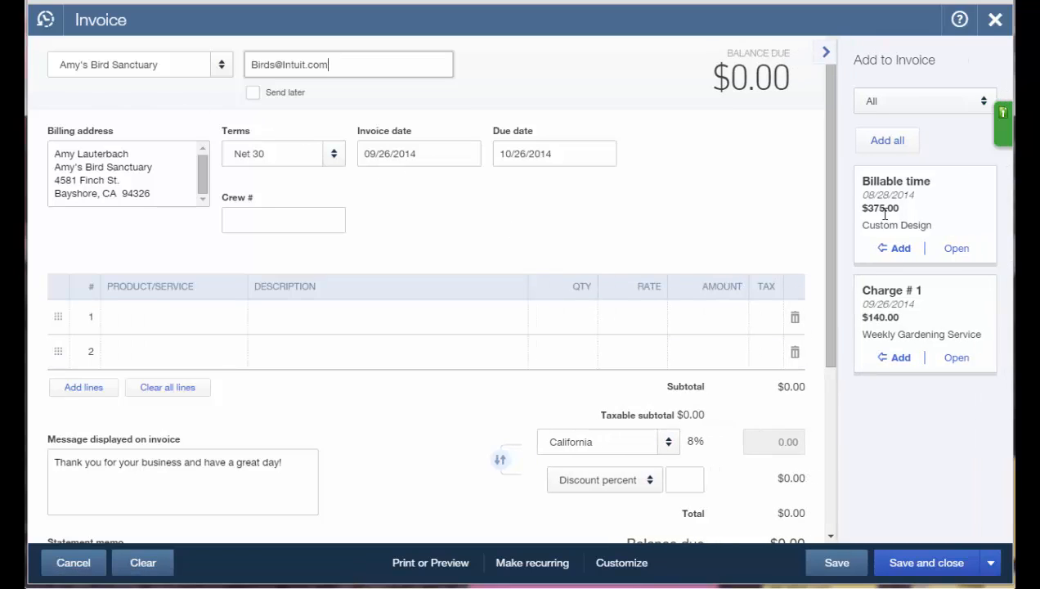
left_click(887, 143)
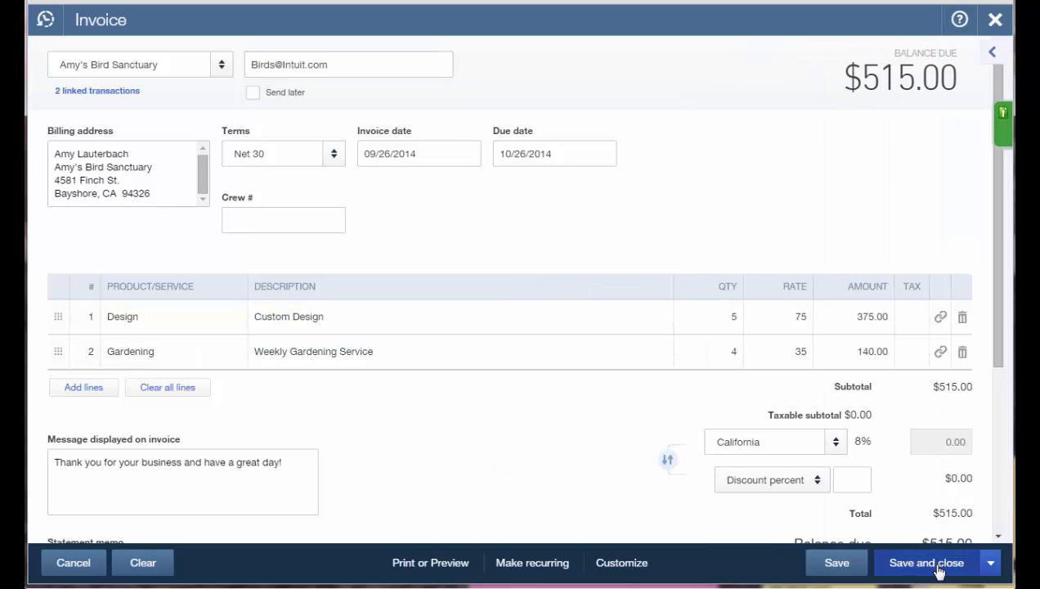
left_click(927, 562)
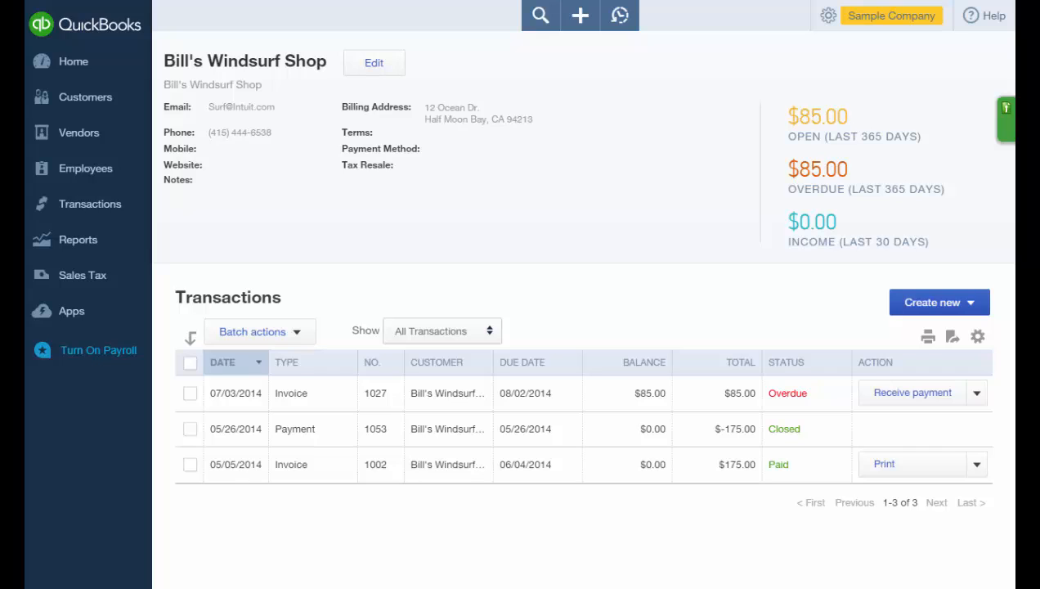
Open invoice 1027 from Bill's Windsurf Shop's transactions and scroll to its bottom.
left_click(458, 404)
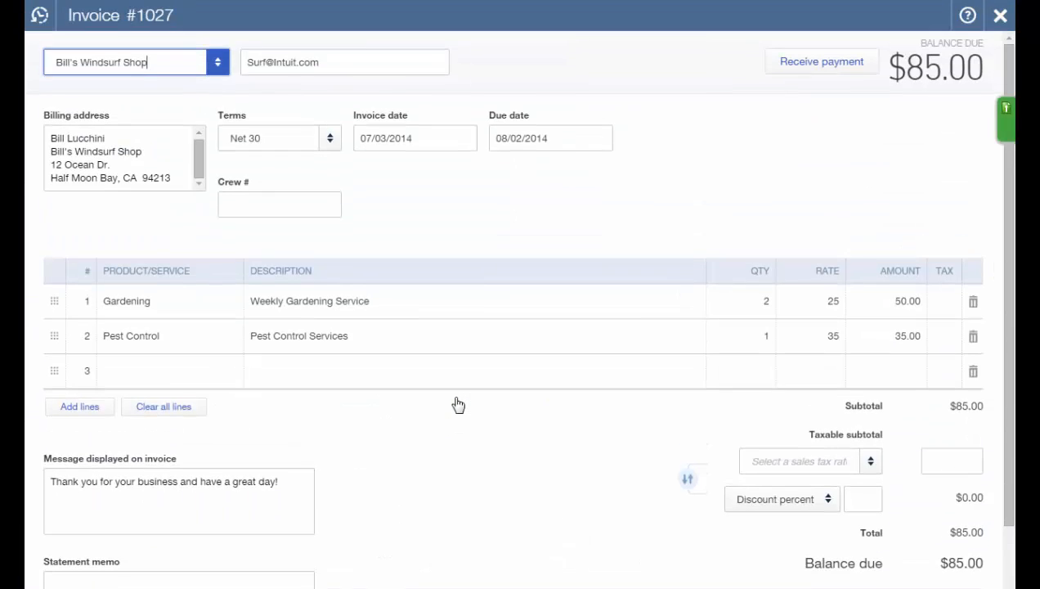
scroll(458, 404, "down", 2)
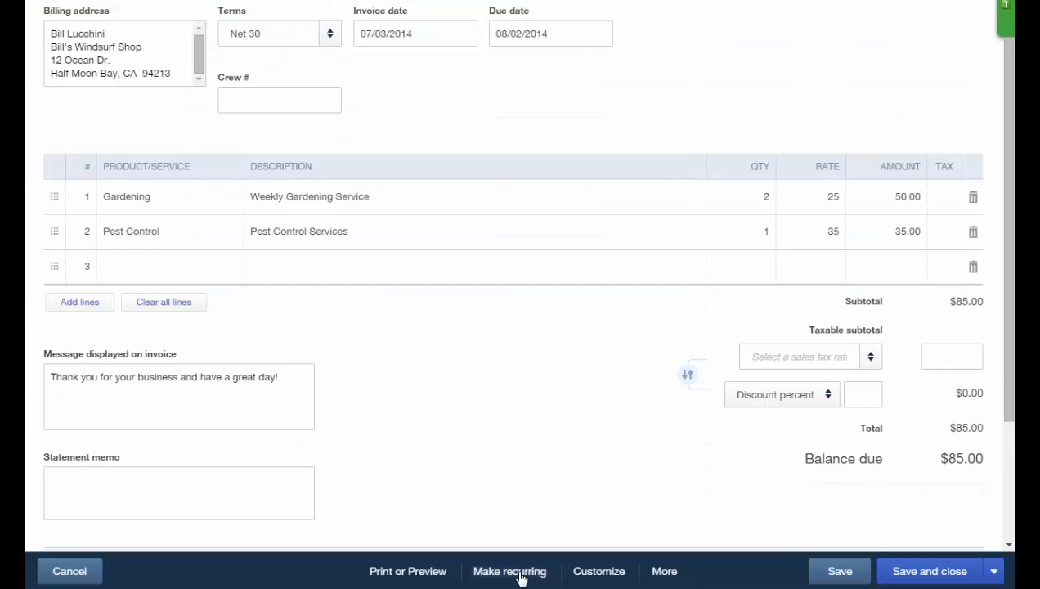
Save invoice 1027 as a Weekly recurring template with automatic emails.
left_click(518, 572)
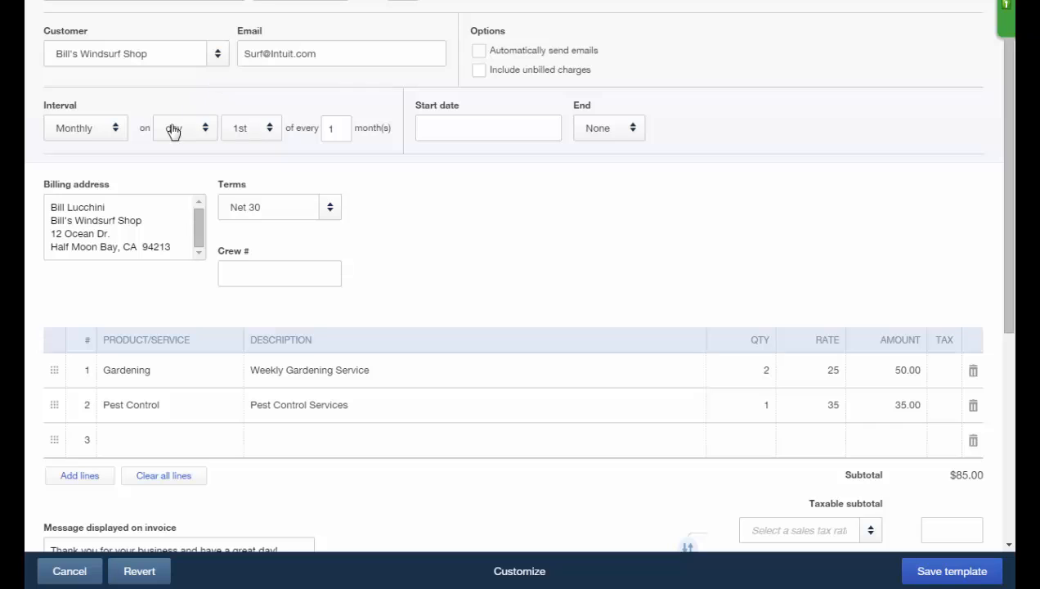
left_click(119, 139)
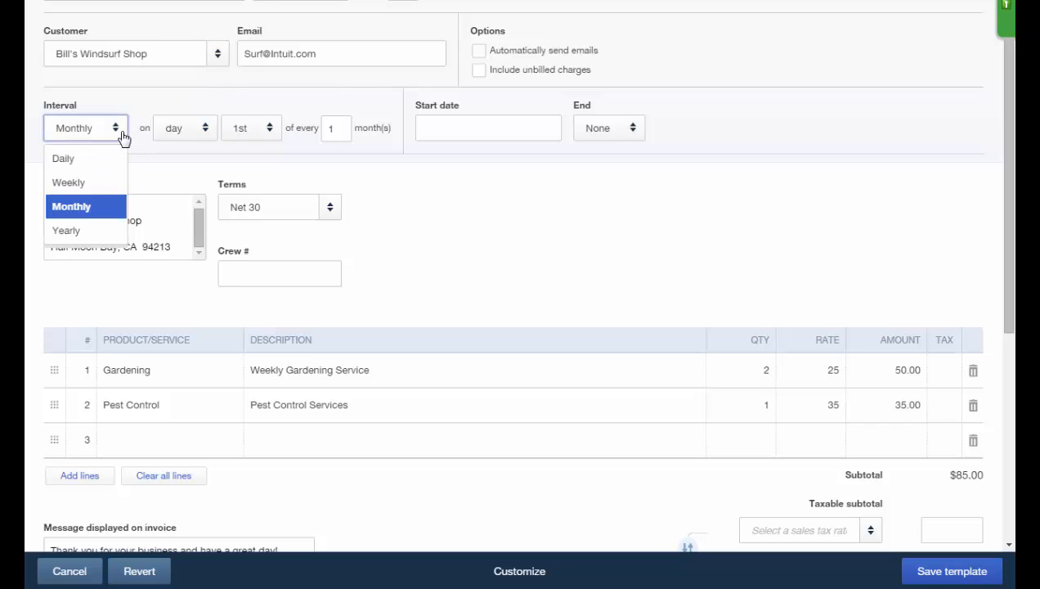
left_click(100, 177)
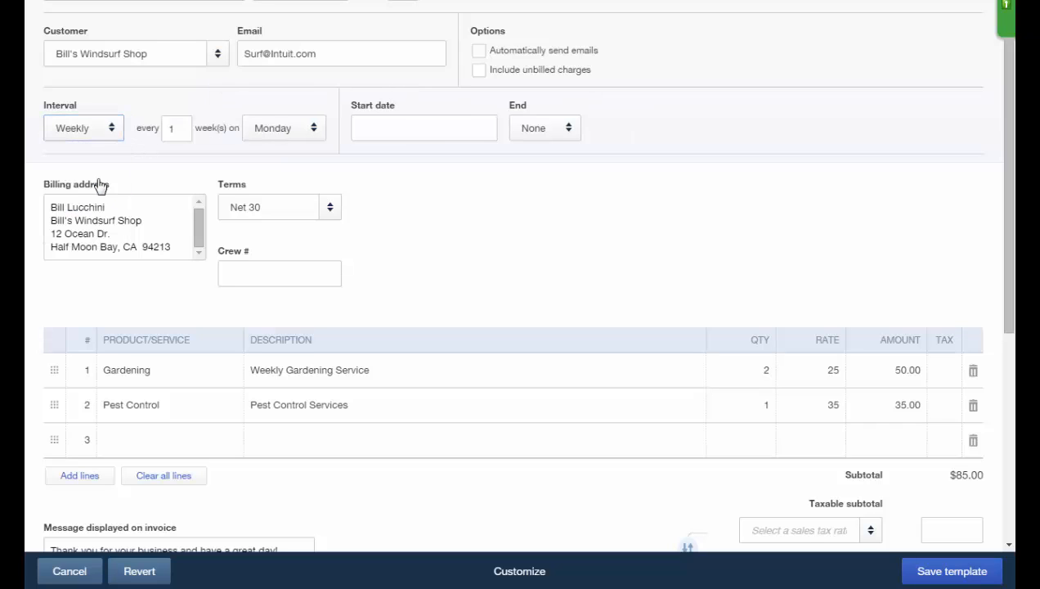
left_click(479, 51)
left_click(938, 575)
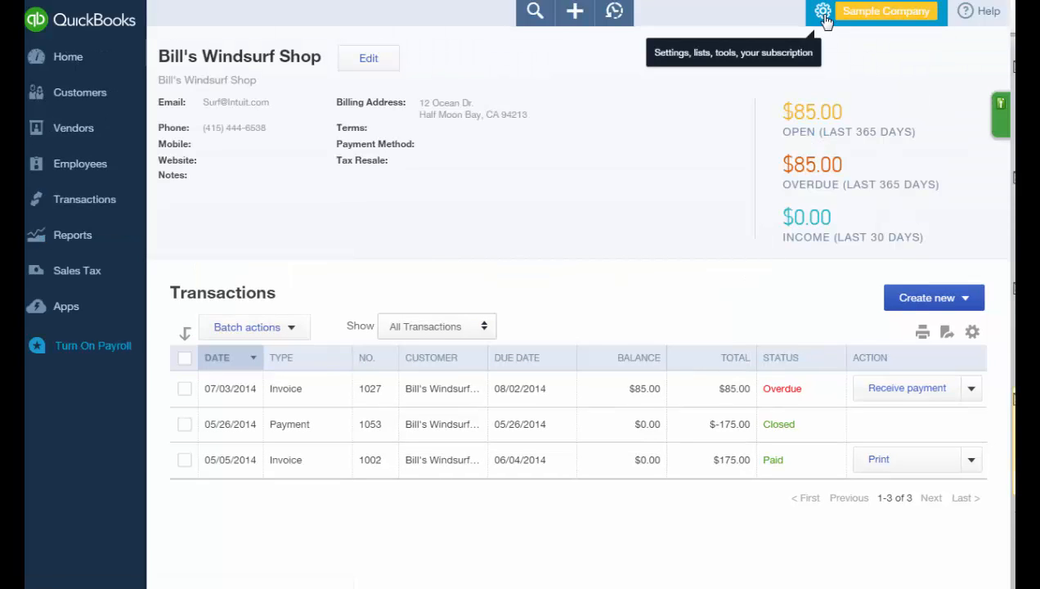
Open Recurring Transactions from the gear menu, check the New template types, then cancel.
left_click(824, 14)
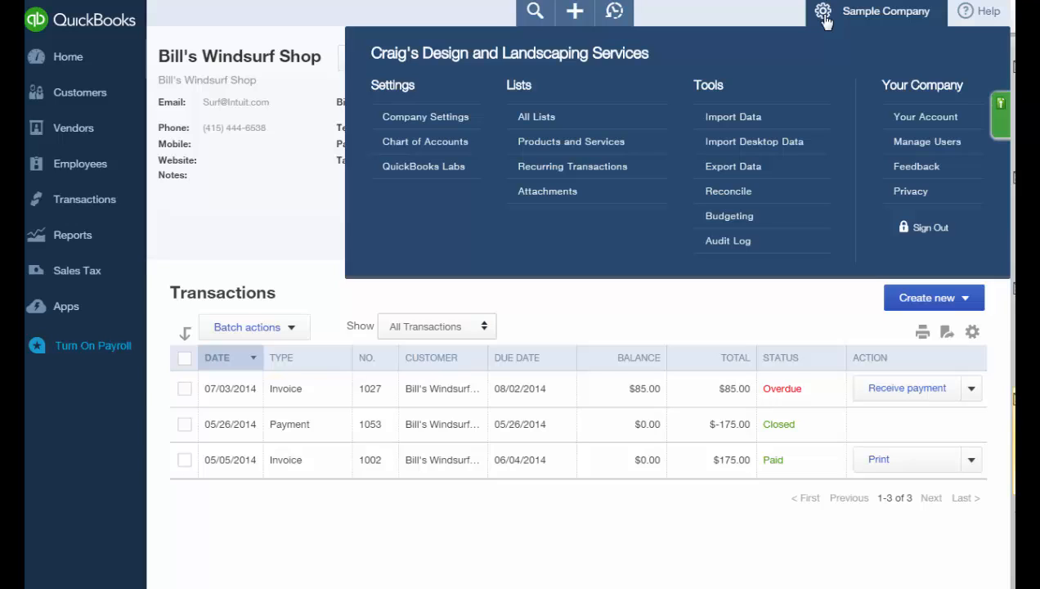
left_click(620, 169)
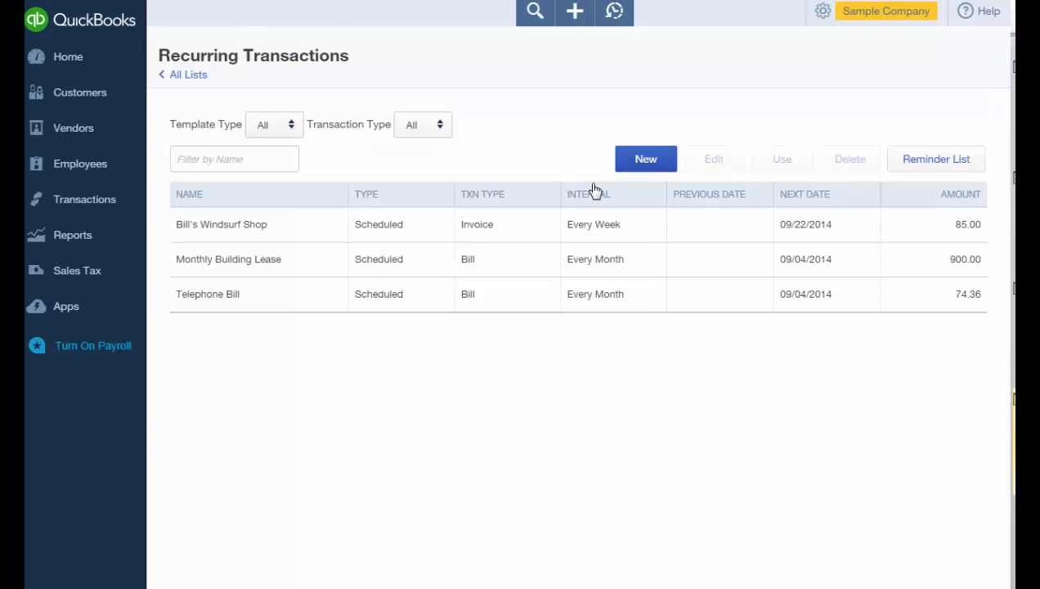
left_click(648, 168)
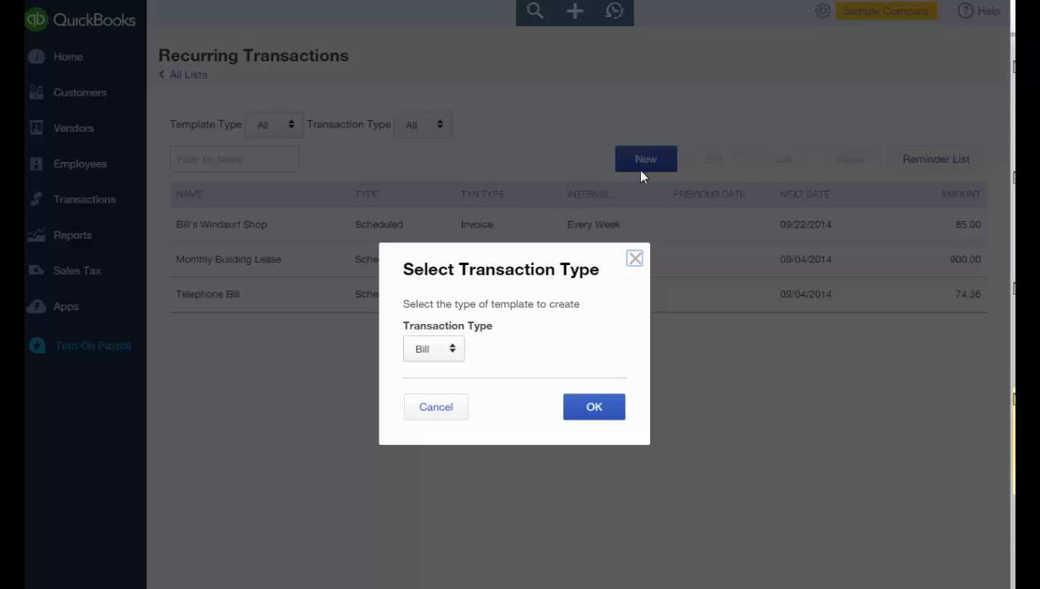
left_click(459, 358)
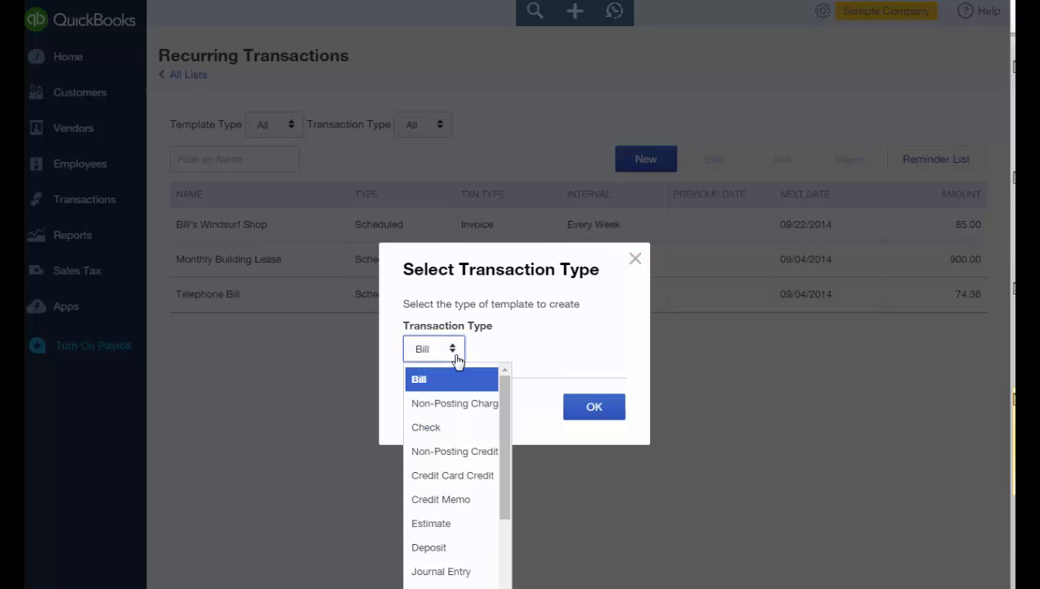
left_click(538, 560)
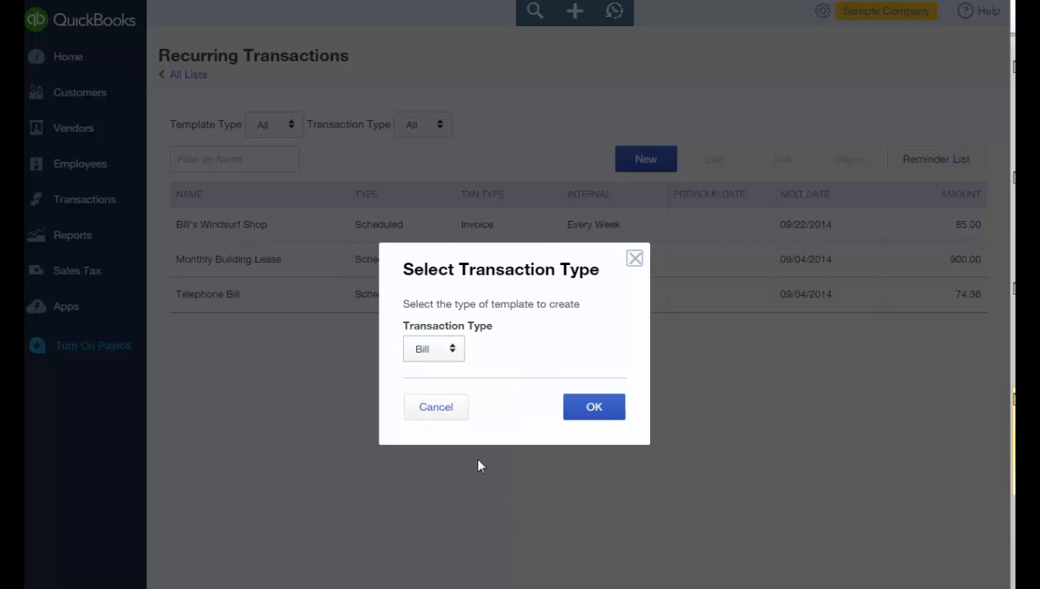
left_click(447, 414)
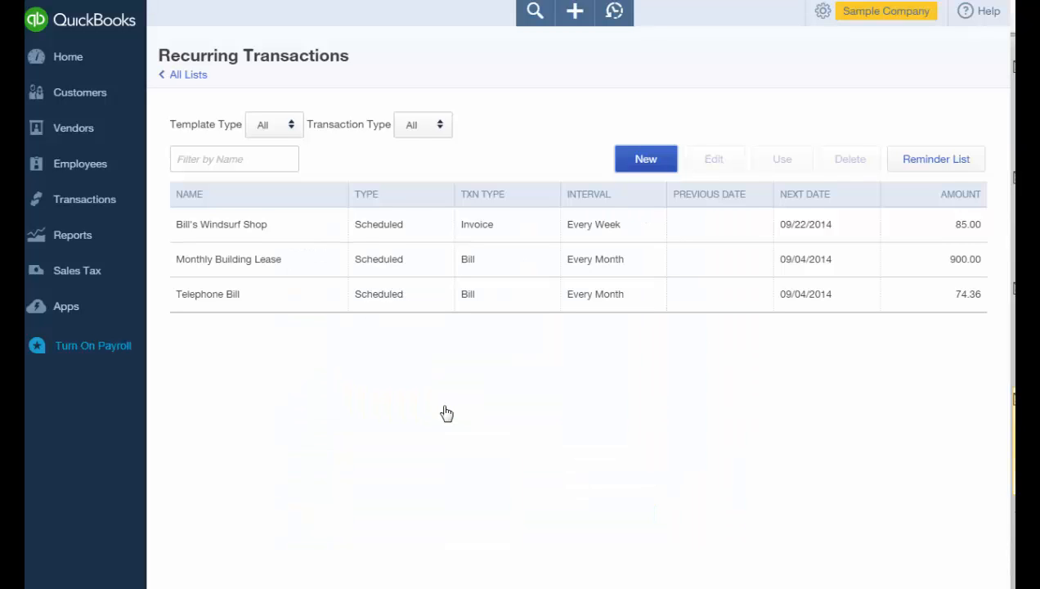
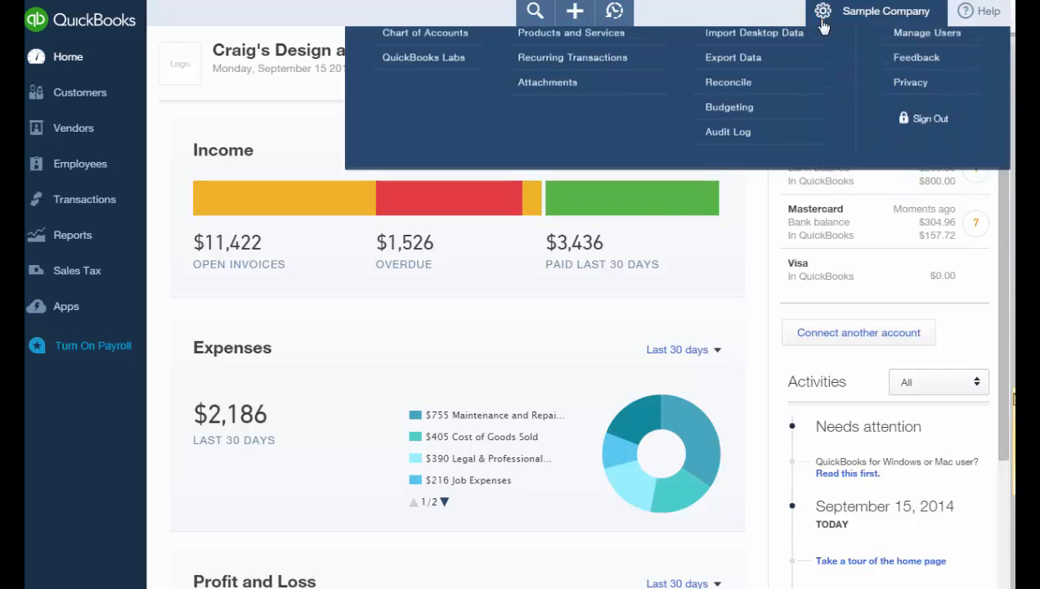
Review the Expenses and Advanced company settings in the Settings panel.
left_click(472, 123)
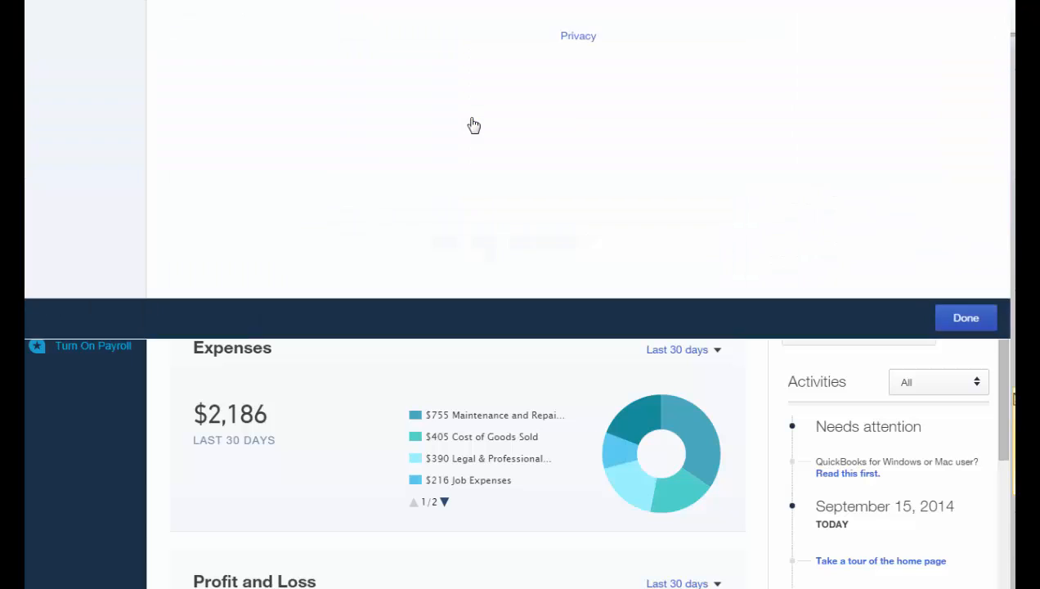
left_click(55, 128)
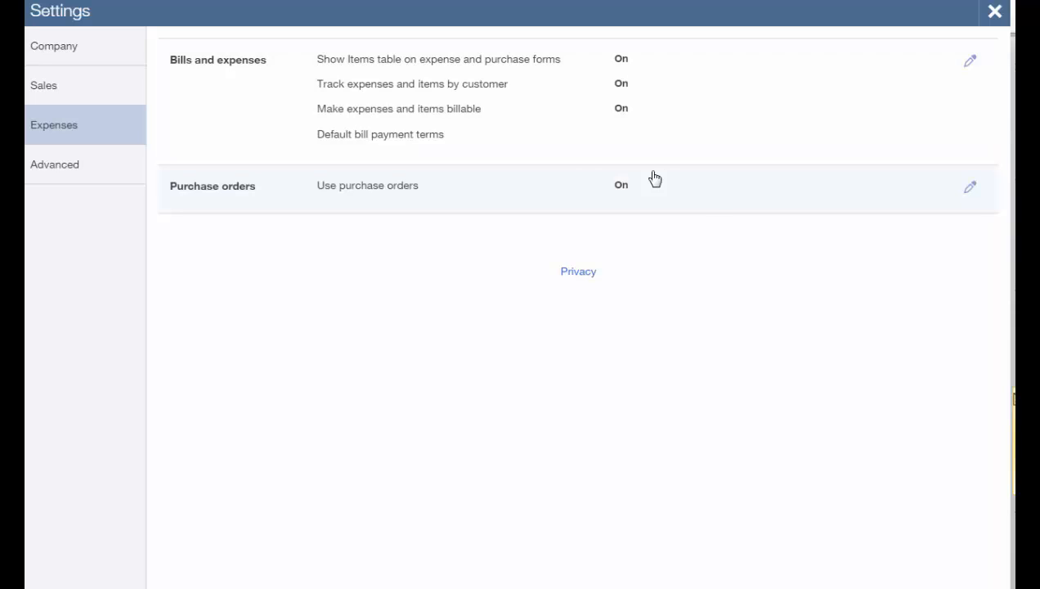
left_click(92, 171)
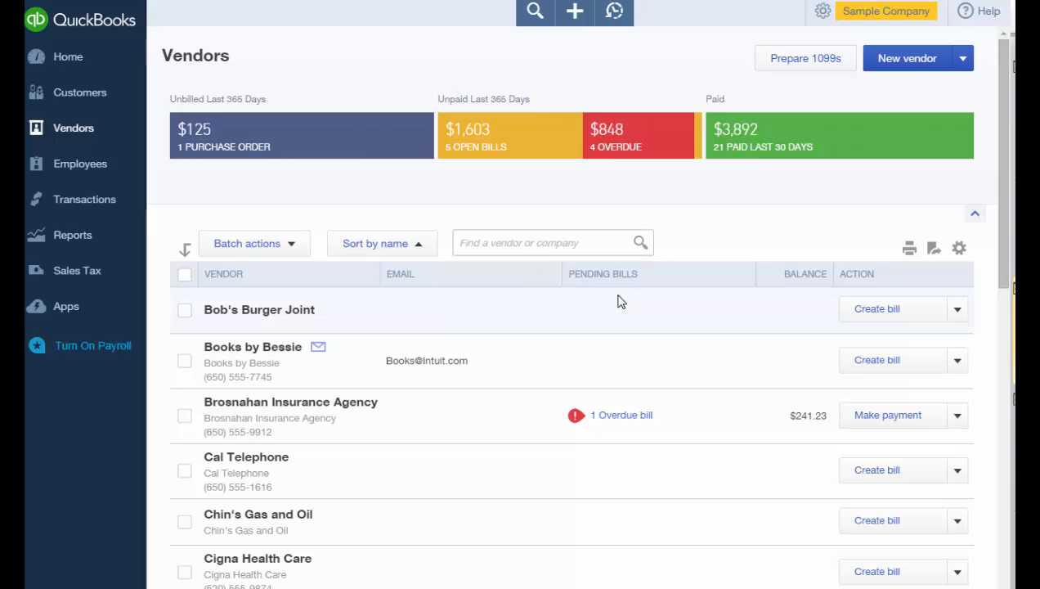
Start a bill for Bob's Burger Joint with a 2,500 Advertising line.
left_click(870, 319)
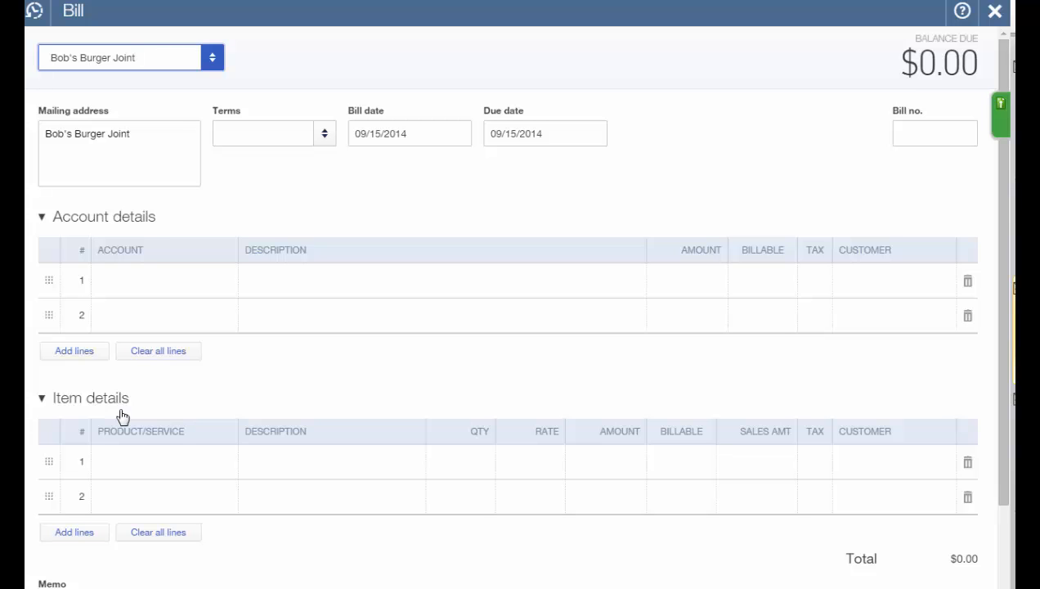
left_click(113, 291)
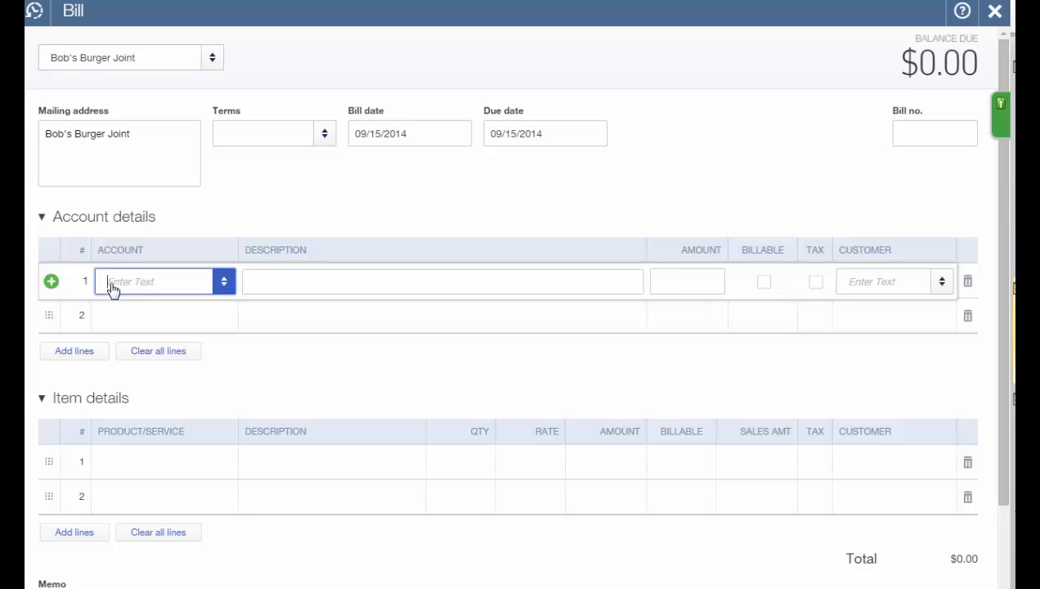
type("adver")
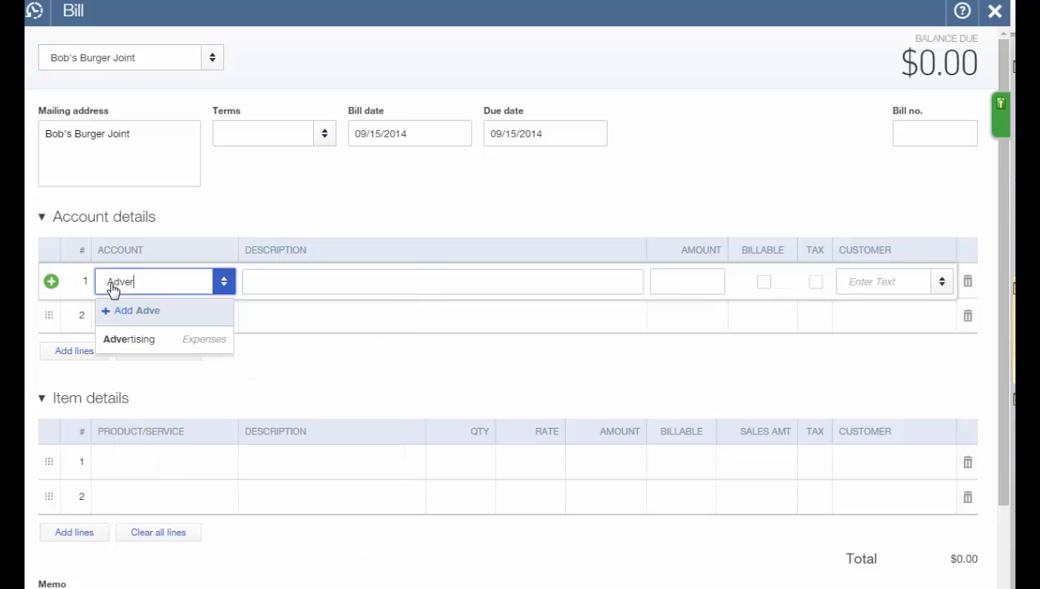
key("Tab")
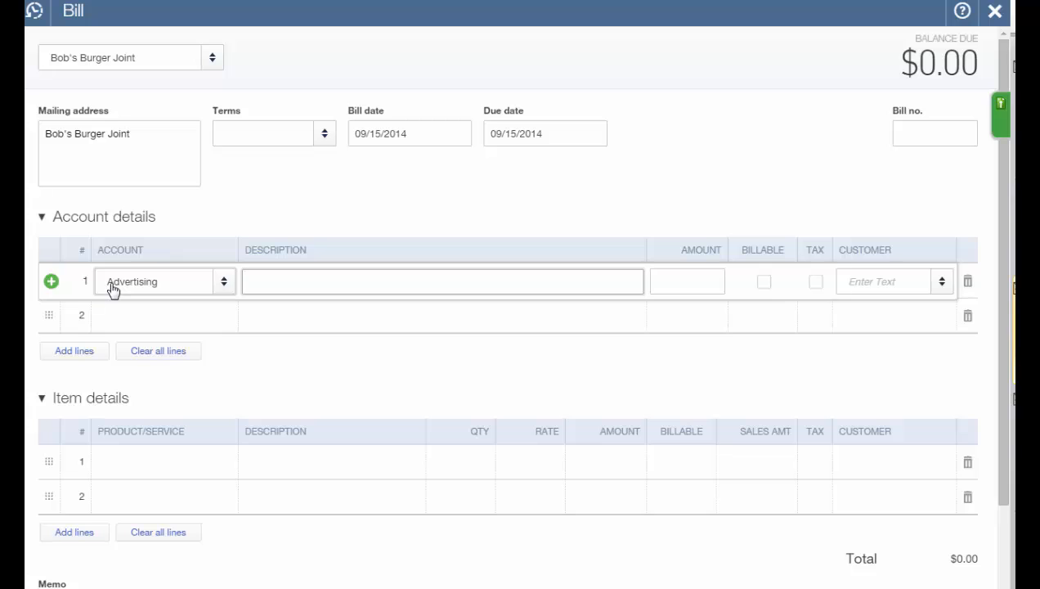
key("Tab")
type("2")
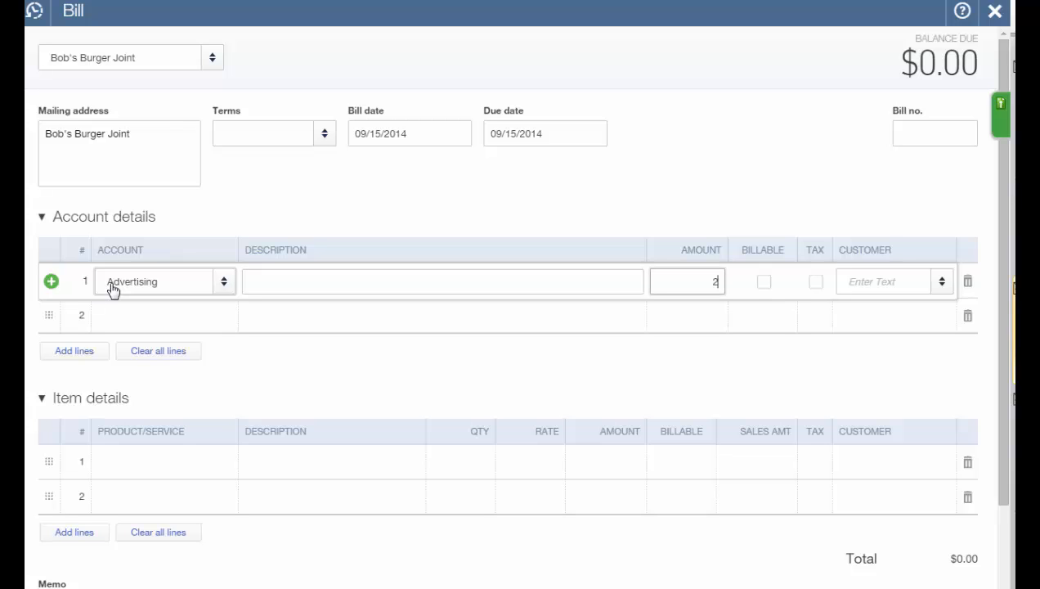
type(",500")
key("Tab")
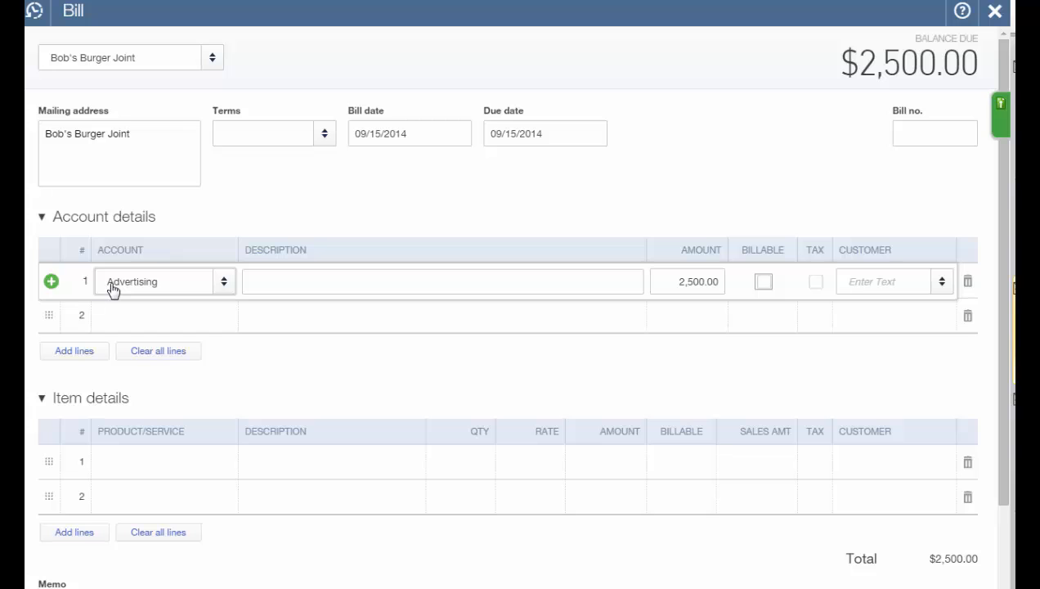
Mark the line billable to Amy's Bird Sanctuary and save the bill with Save and new.
key("space")
key("Tab")
key("Tab")
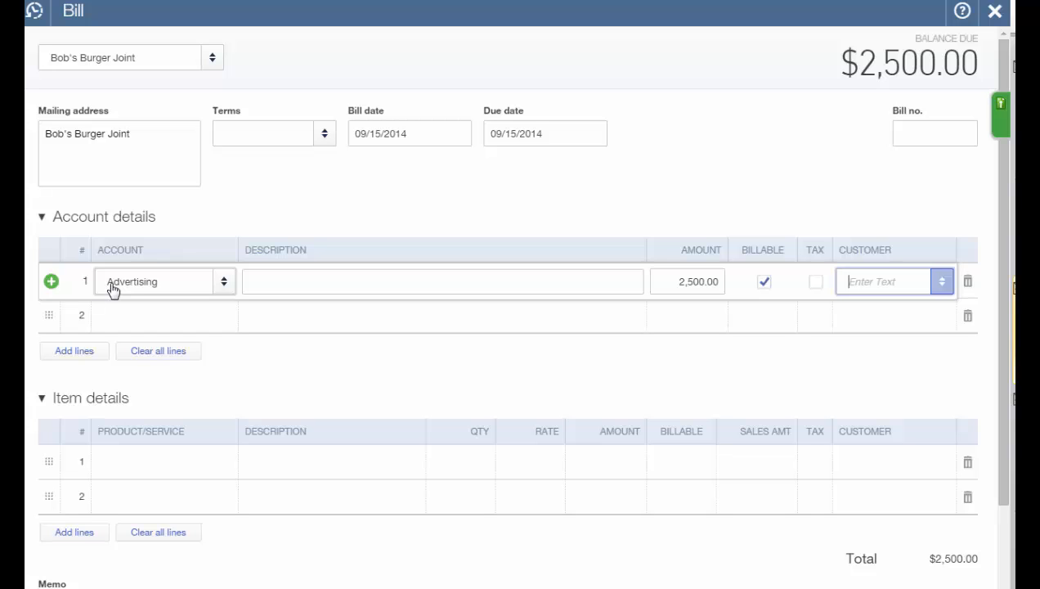
type("Amy's Bird San")
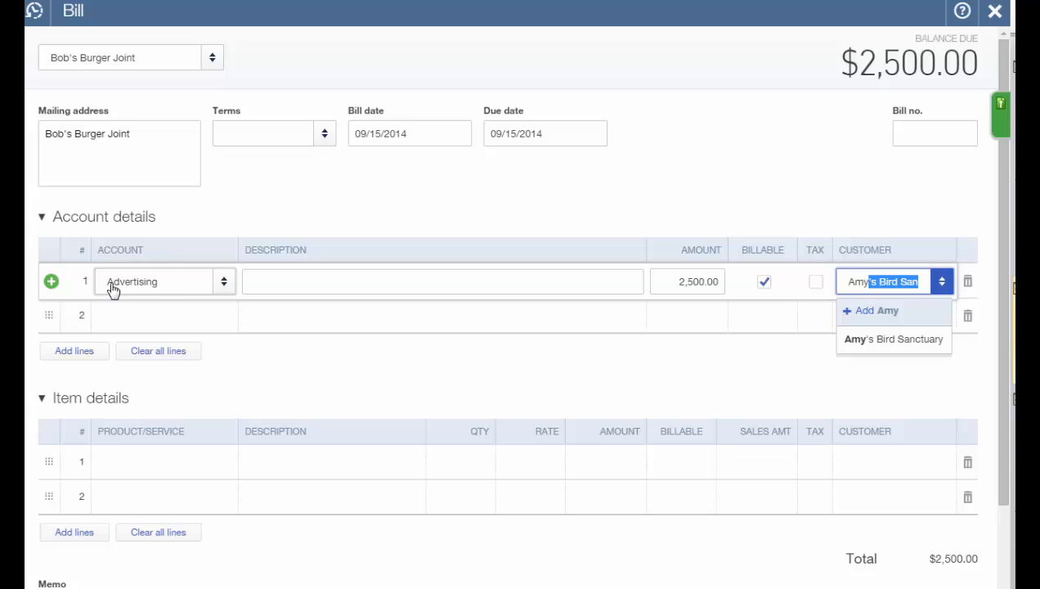
key("Tab")
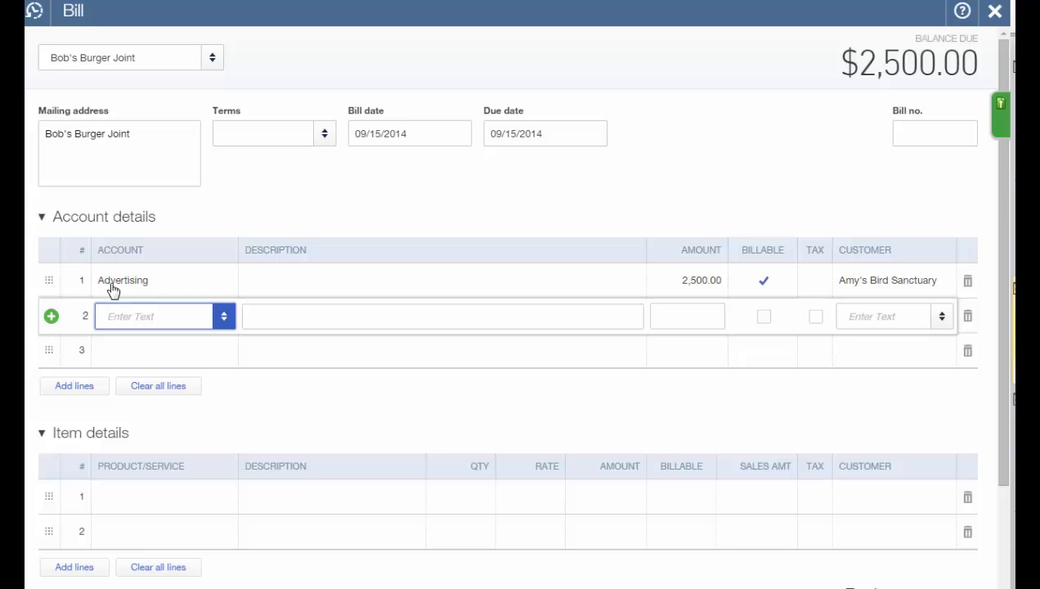
left_click(114, 292)
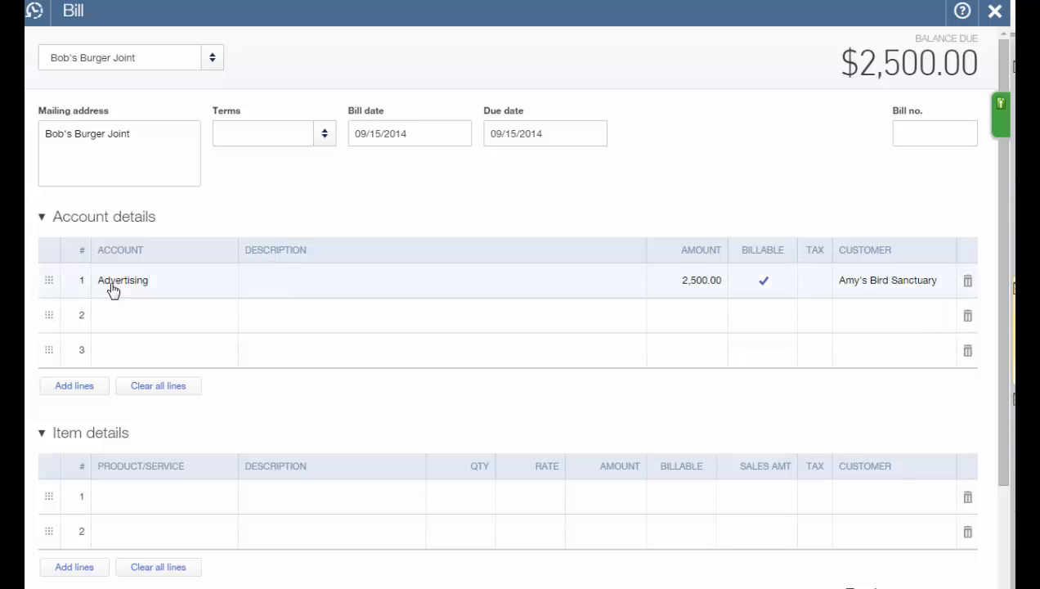
key("ctrl+alt+s")
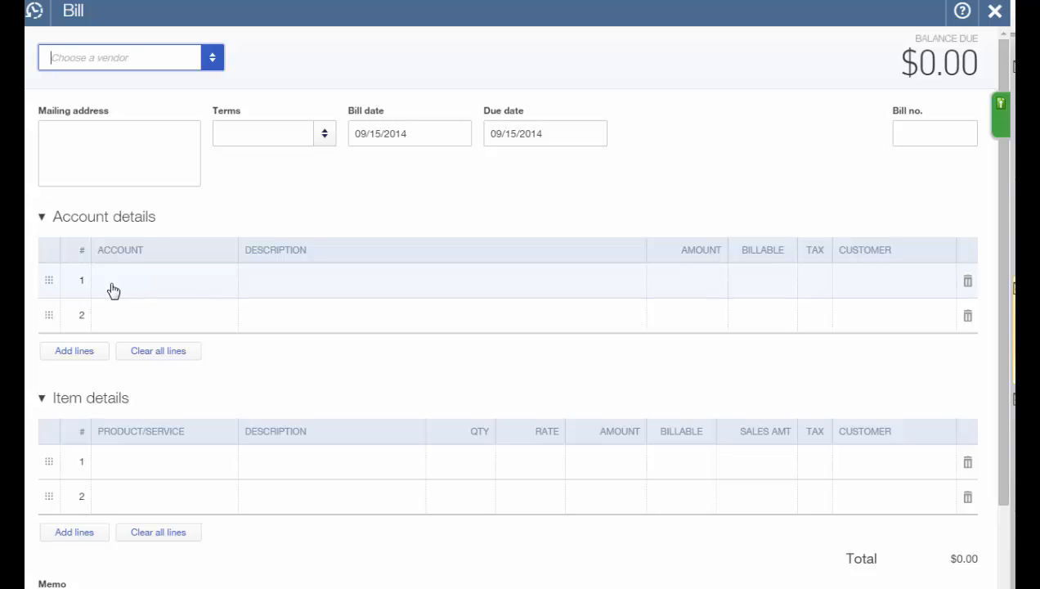
Enter a 1,000 bill for Bob's Burger Joint, then save and close it.
type("Bob's Burger Joint")
key("Tab")
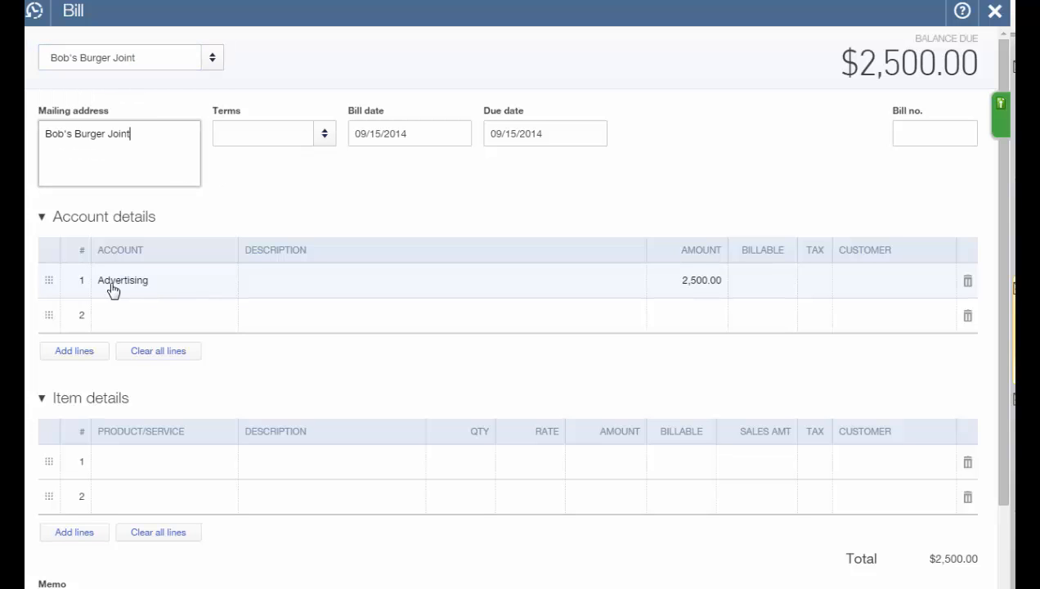
key("Tab")
key("Tab")
key("Tab")
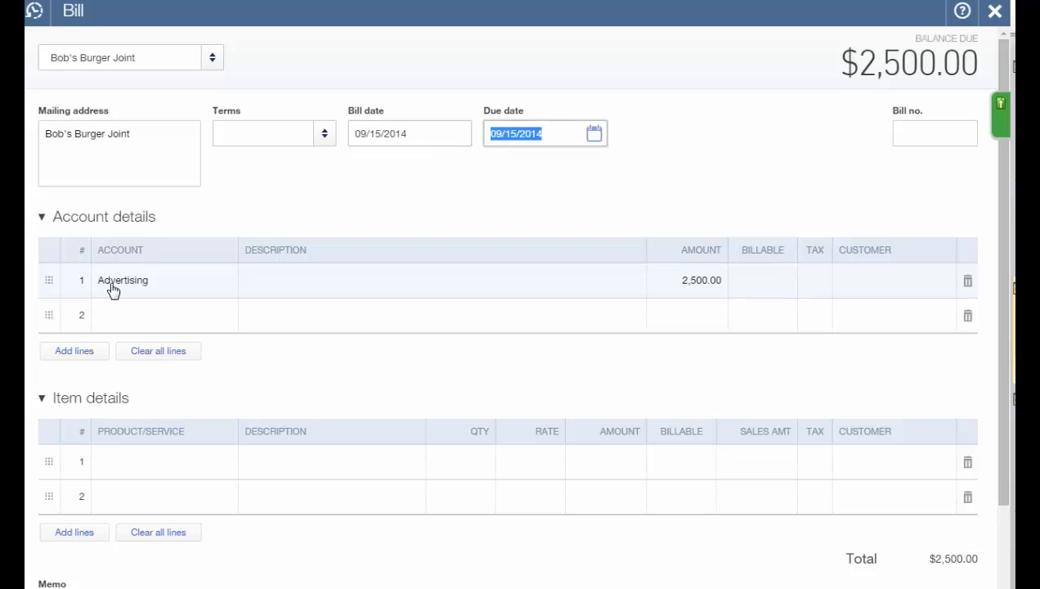
key("Tab")
key("Tab")
key("Tab")
key("Tab")
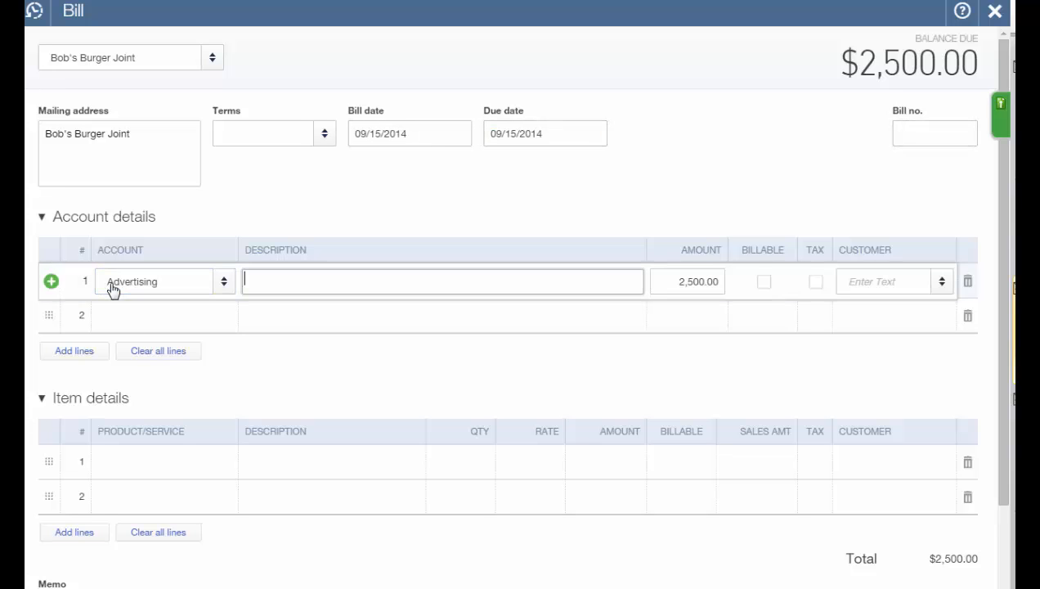
type("1000")
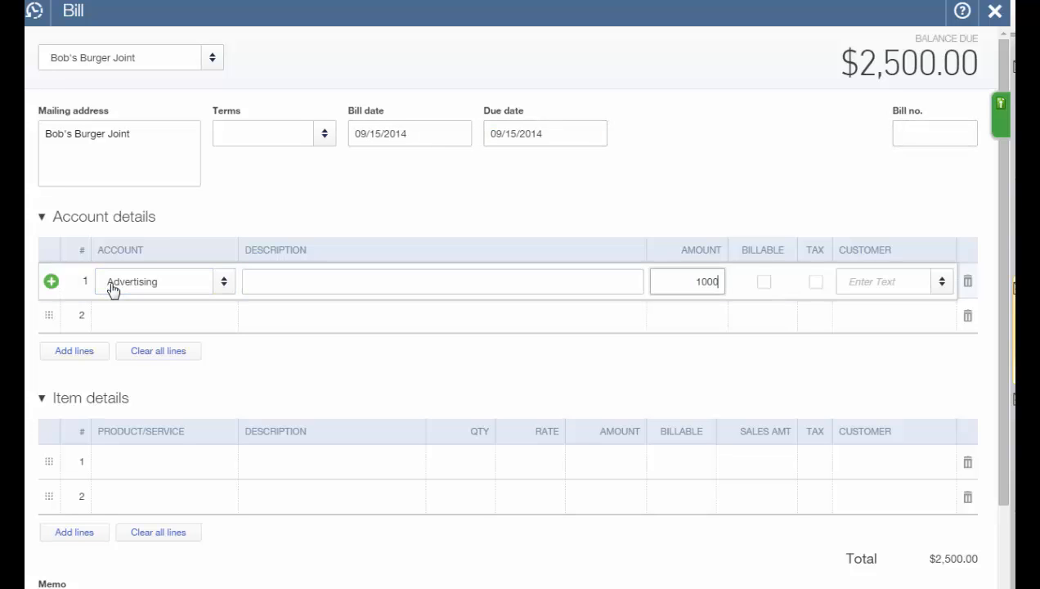
key("Tab")
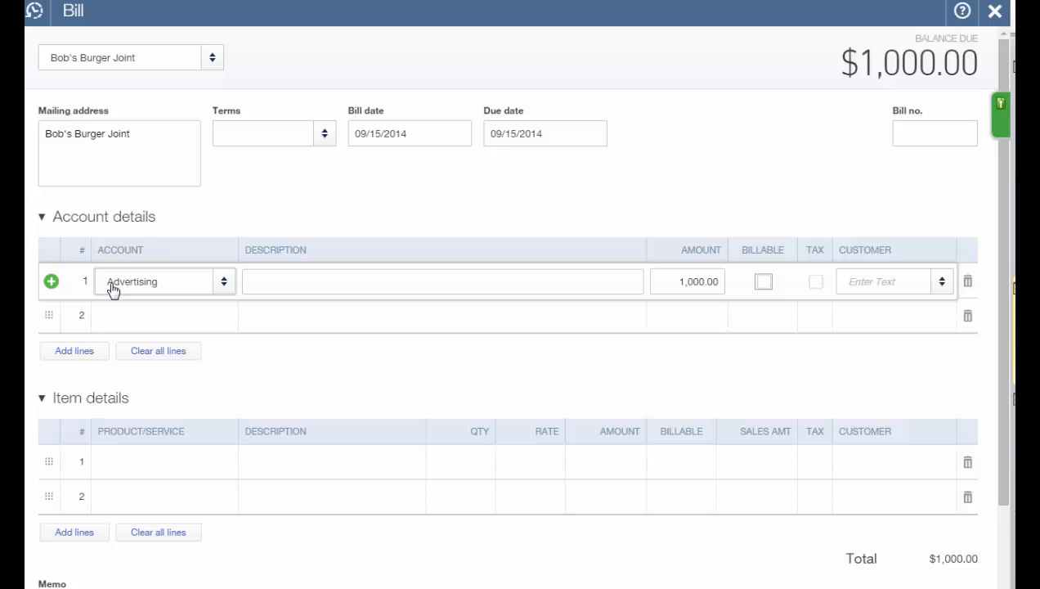
key("ctrl+alt+s")
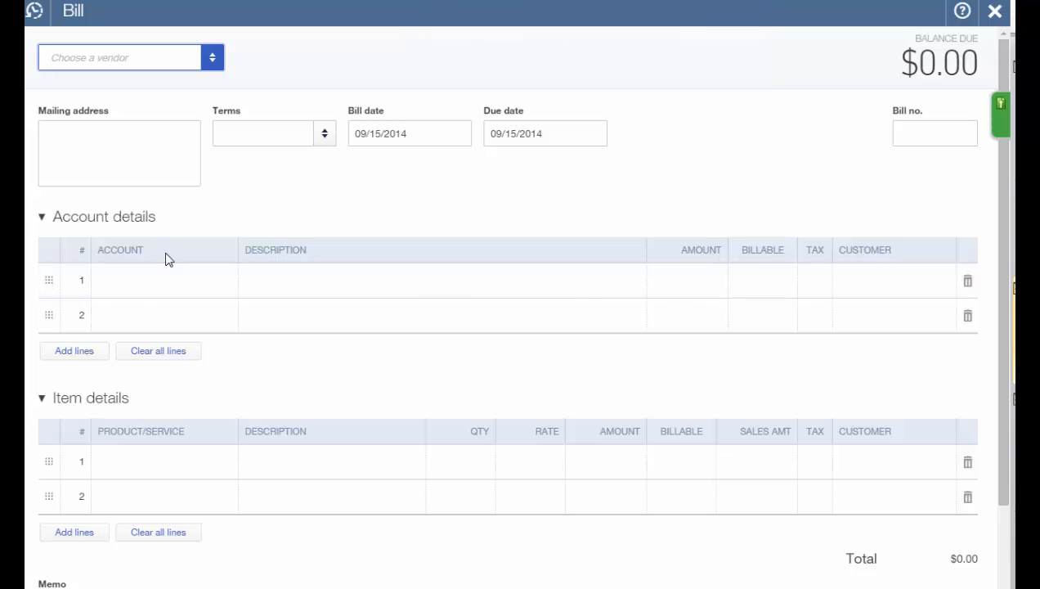
key("Escape")
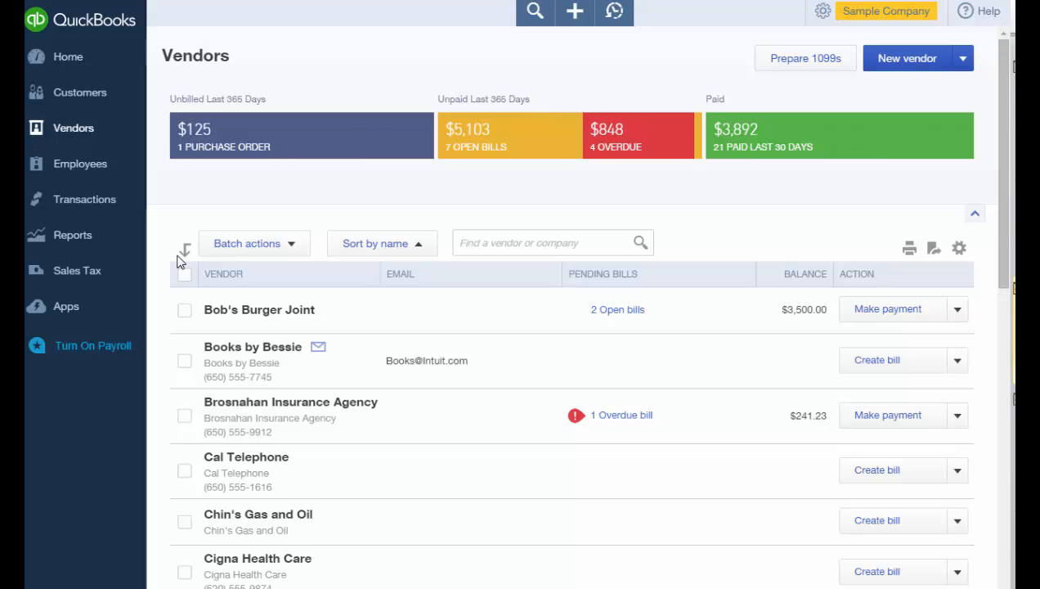
Pay Bob's Burger Joint's two open bills, $3,500.00, from Checking and save the payment.
left_click(887, 309)
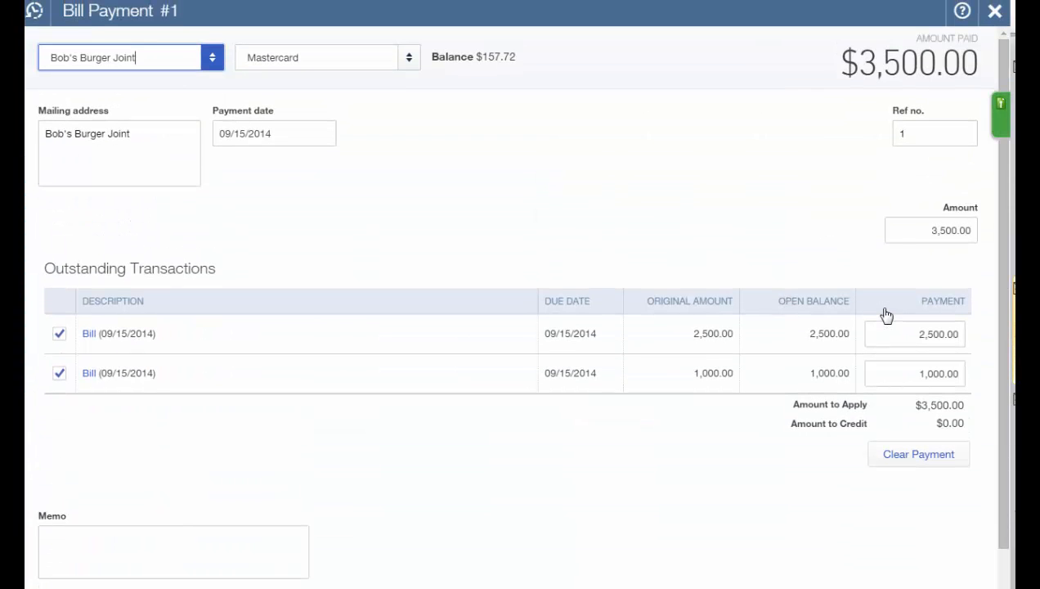
left_click(408, 58)
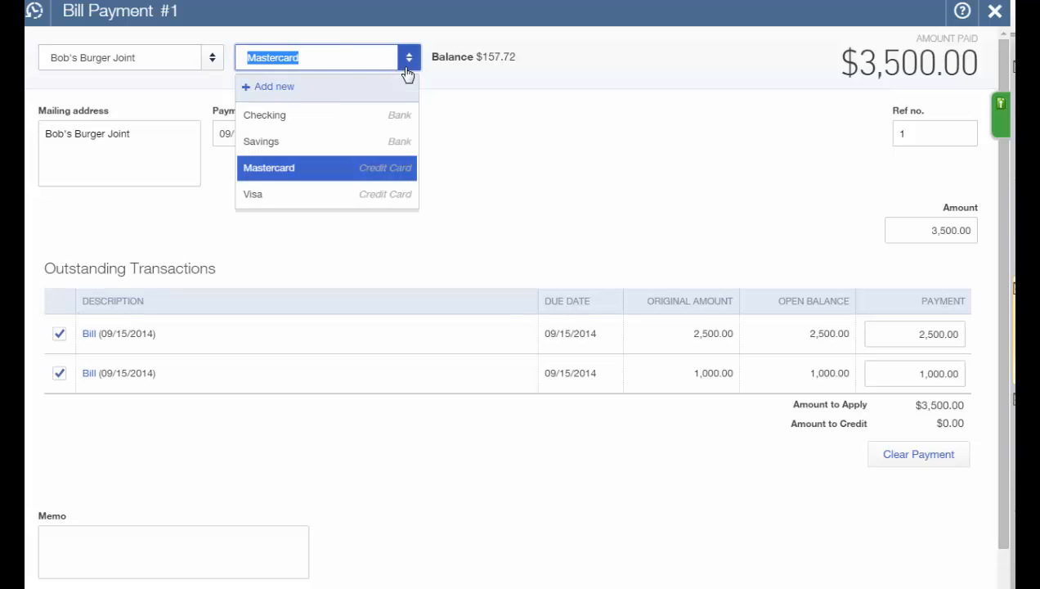
left_click(406, 114)
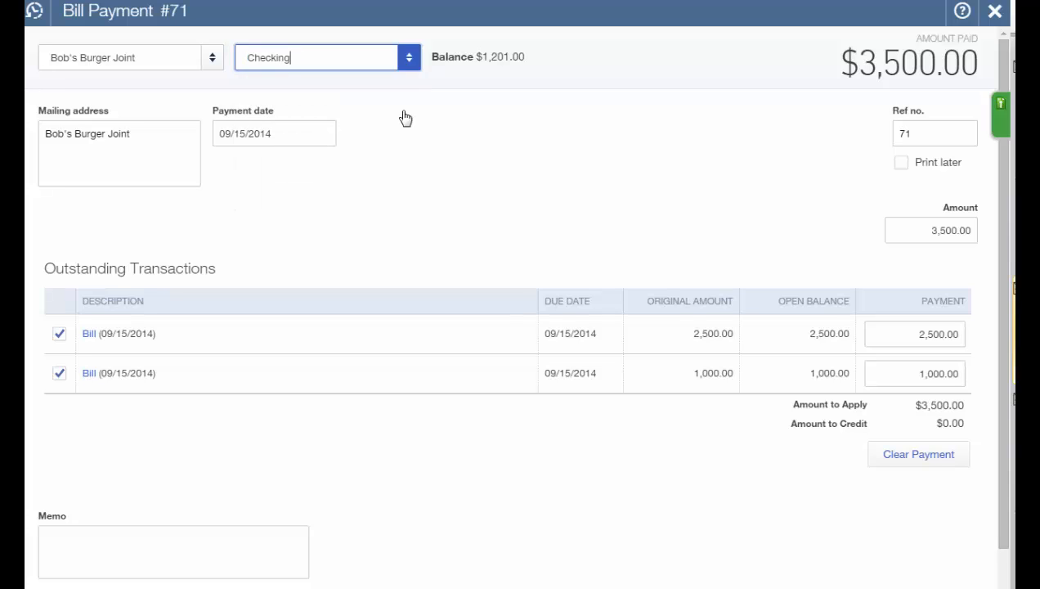
left_click(408, 443)
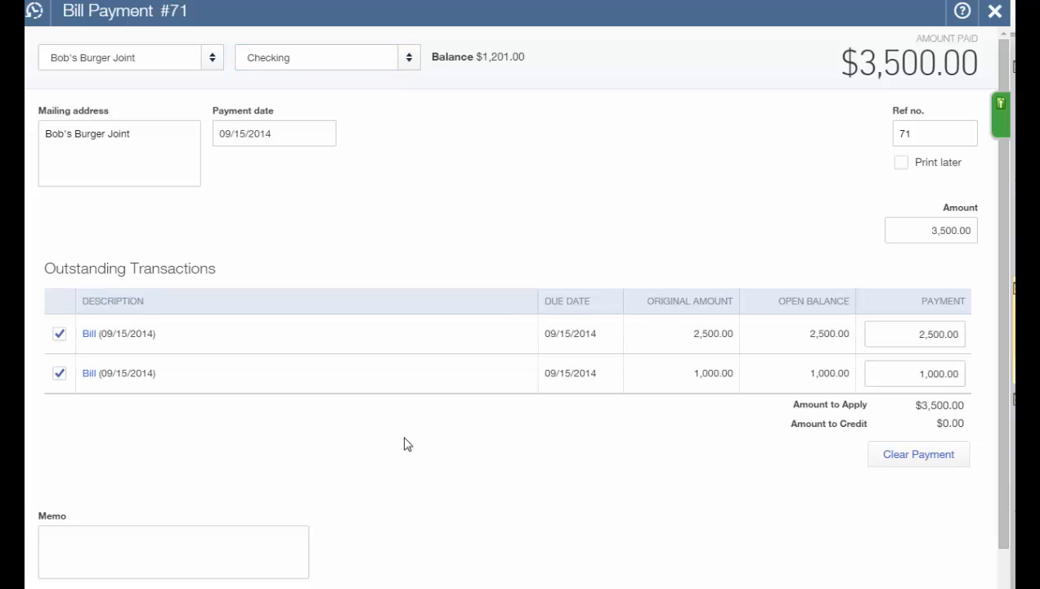
key("ctrl+alt+s")
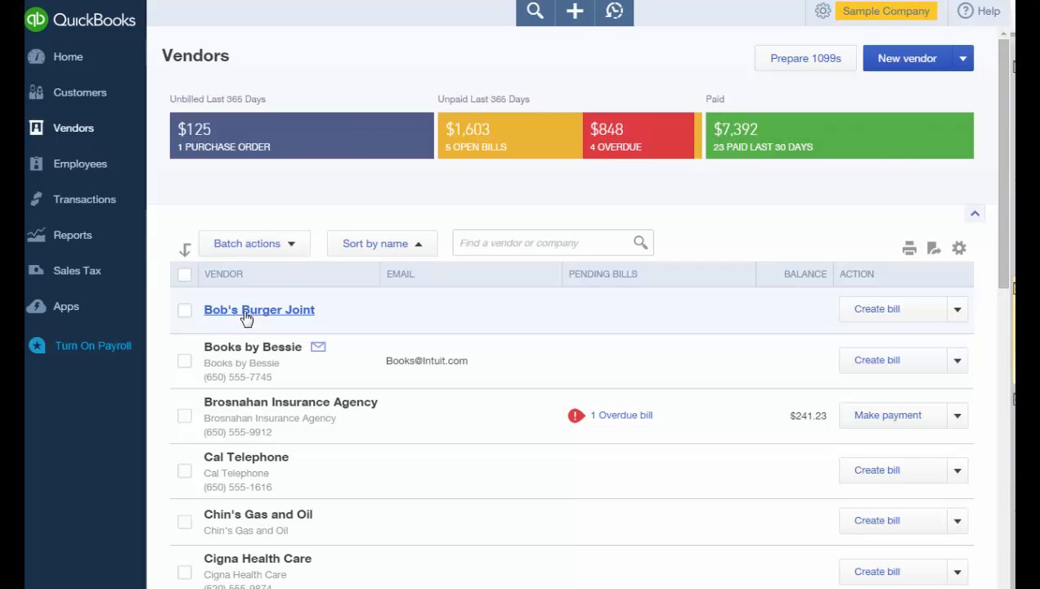
Open Bob's Burger Joint's vendor page and view the Create new transaction options.
left_click(246, 311)
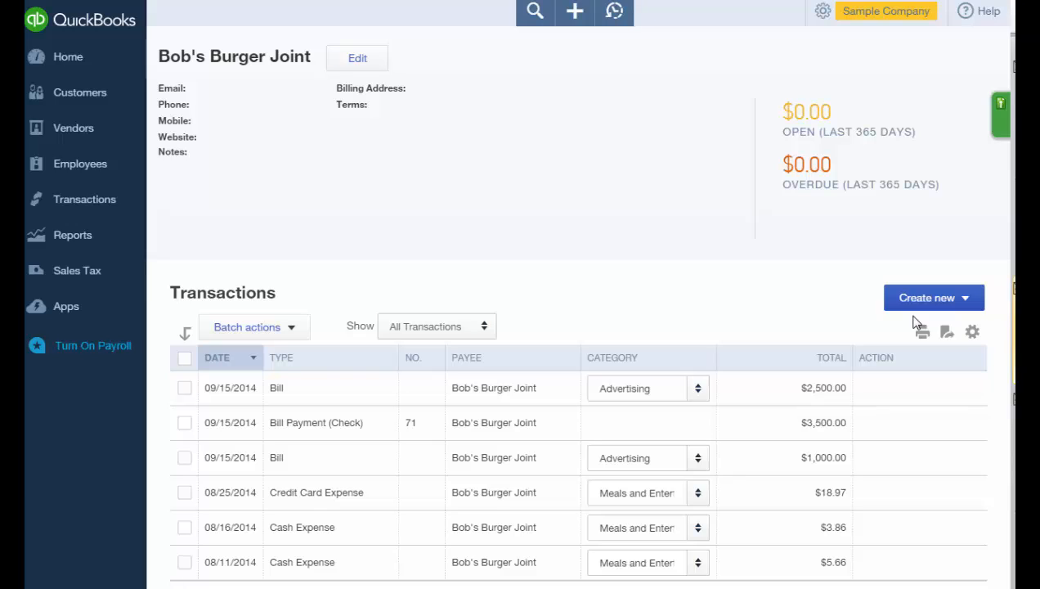
left_click(967, 301)
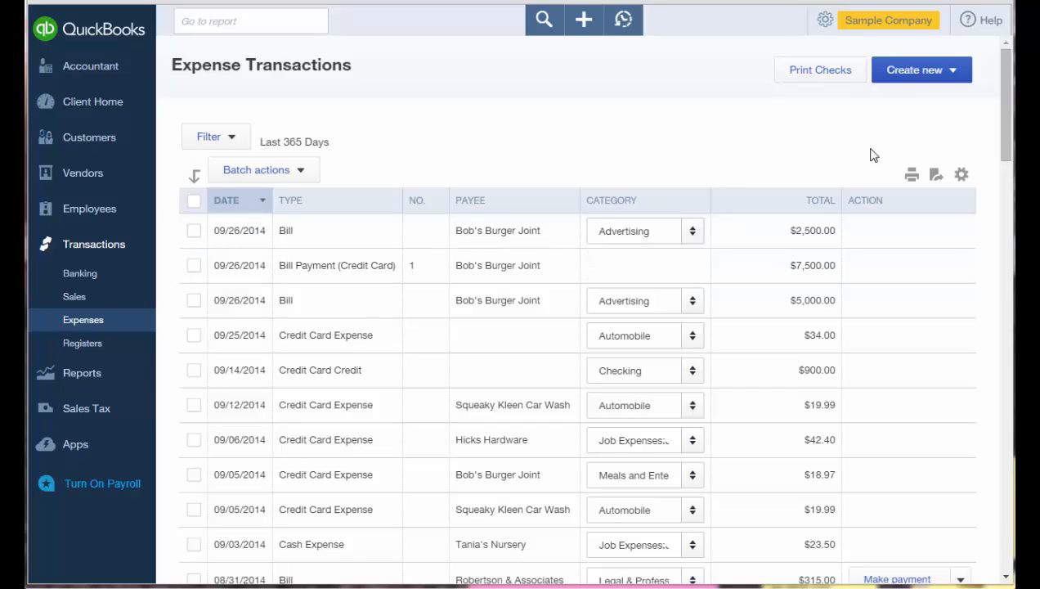
Choose Expense from the Create new menu on Expense Transactions.
left_click(947, 74)
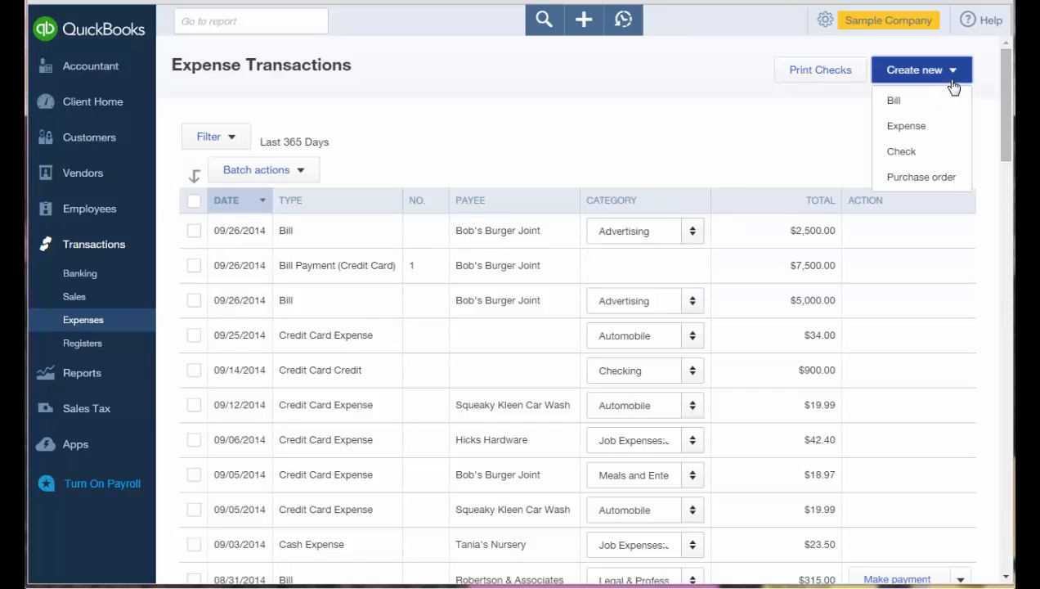
left_click(930, 126)
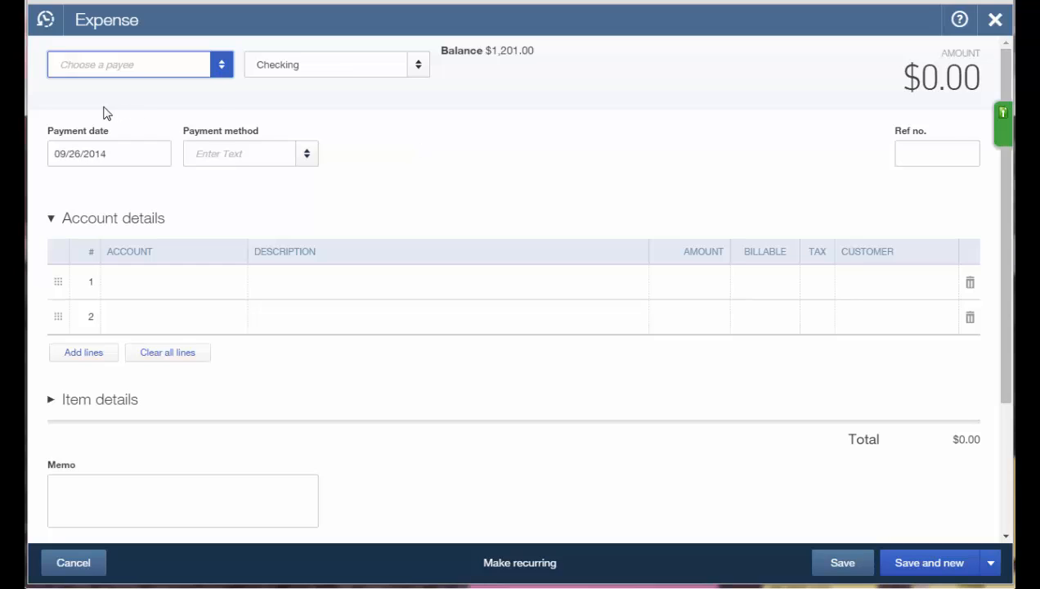
Record a $10.00 Dues & Subscriptions expense to Books by Bessie on Mastercard, then Save and new.
type("book")
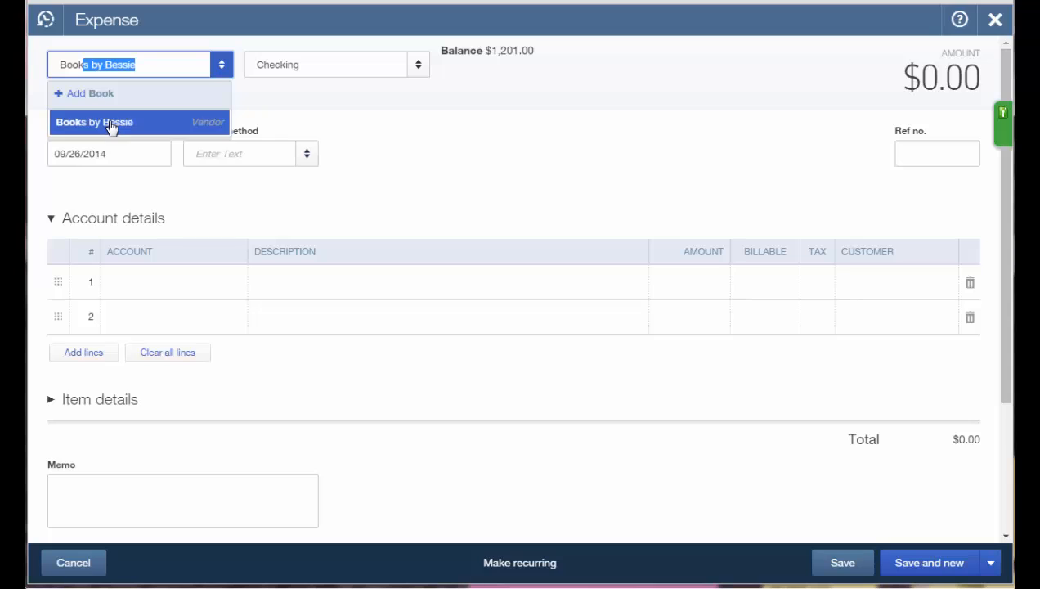
left_click(111, 128)
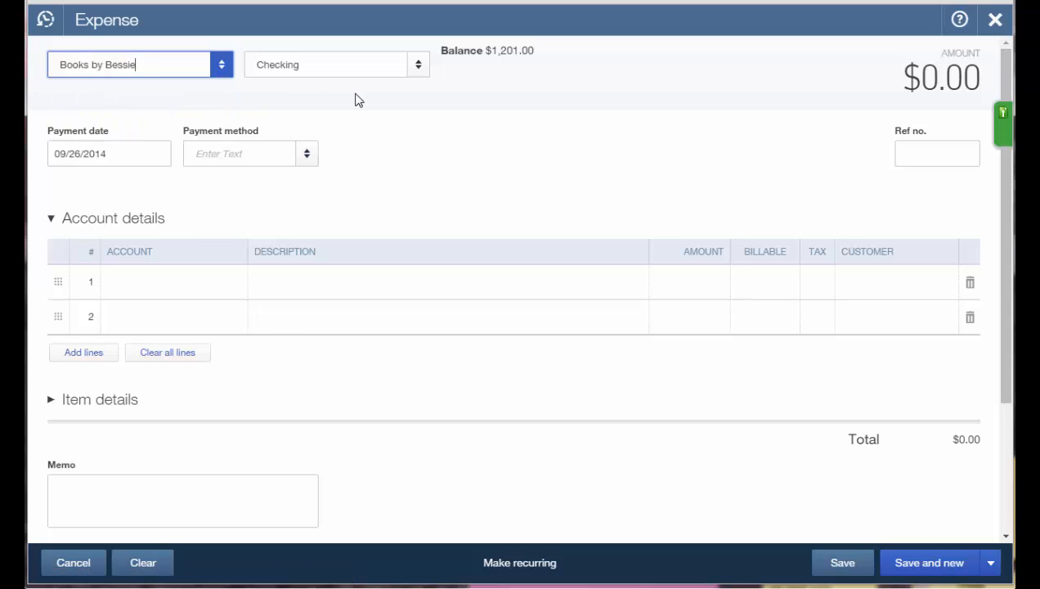
left_click(418, 69)
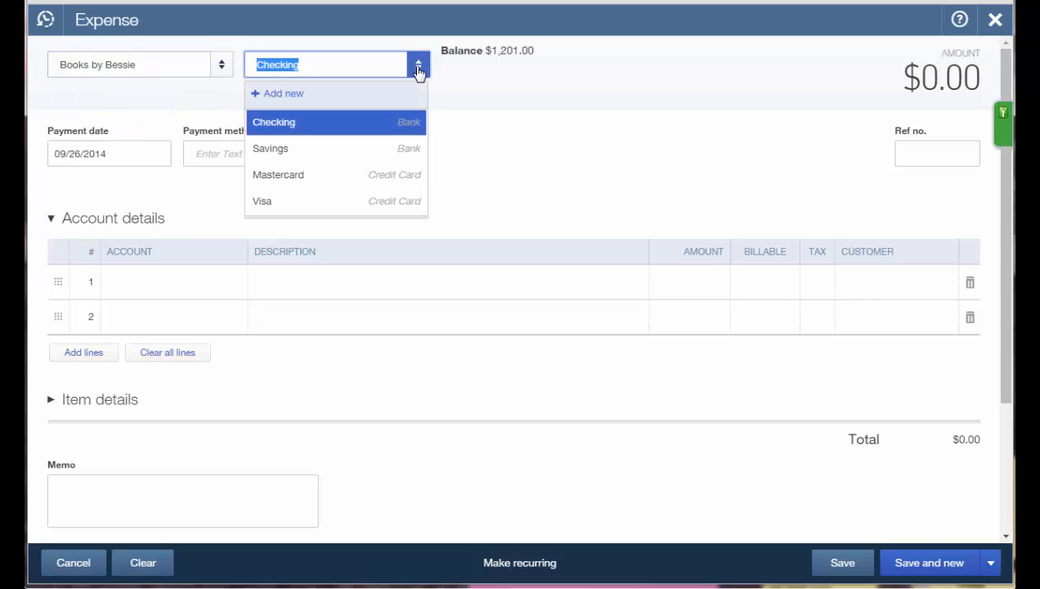
left_click(339, 176)
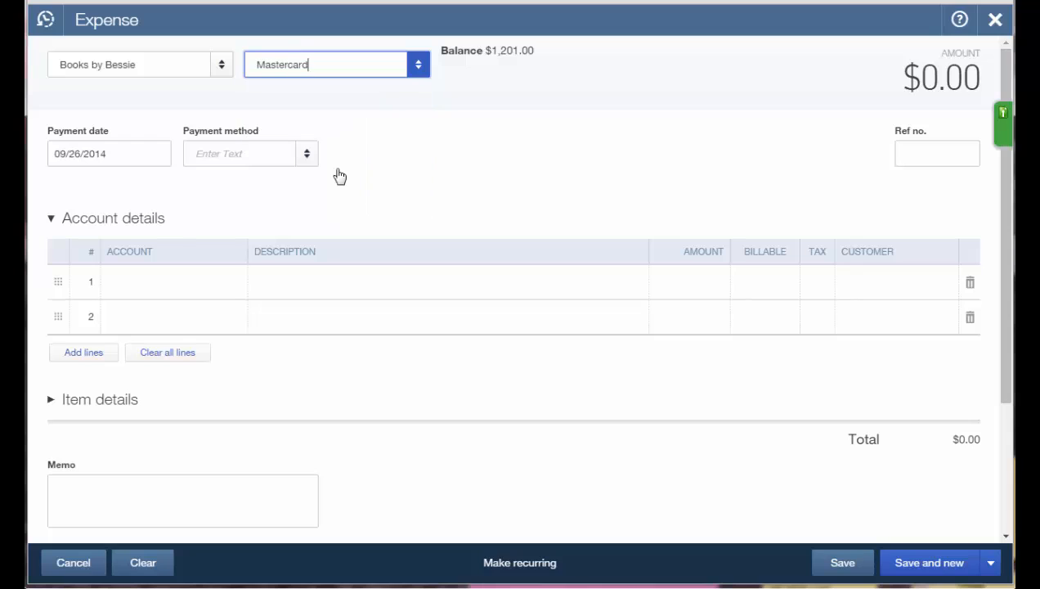
left_click(148, 285)
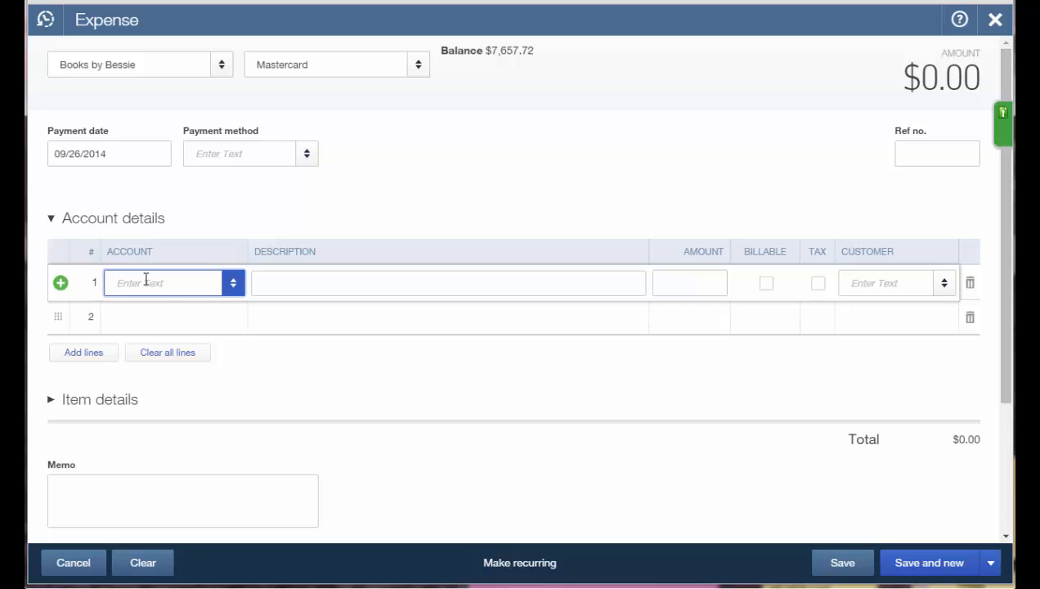
type("Dues & Subscription")
key("Tab")
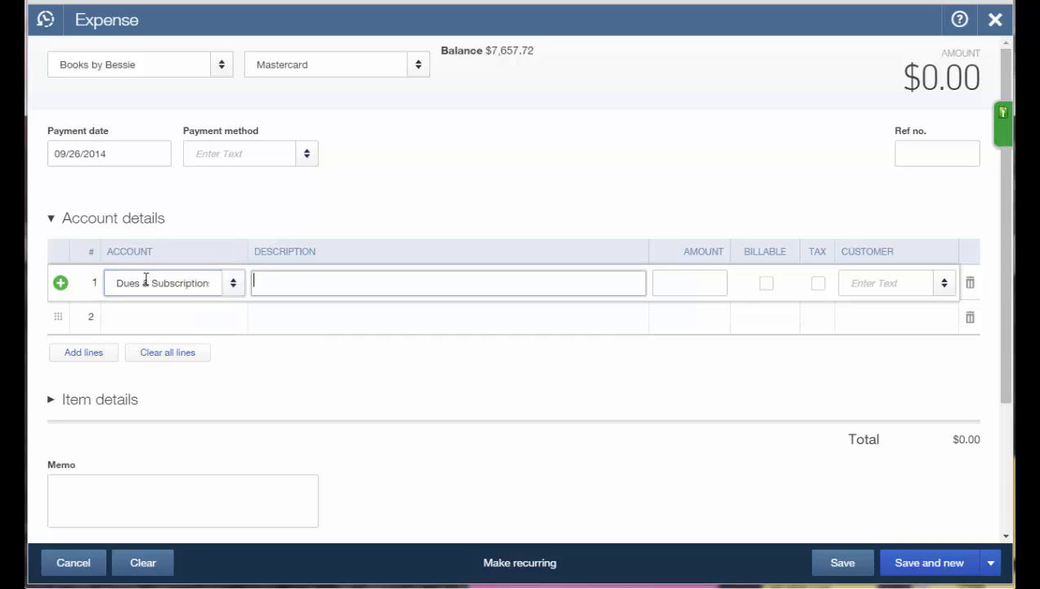
key("Tab")
type("10")
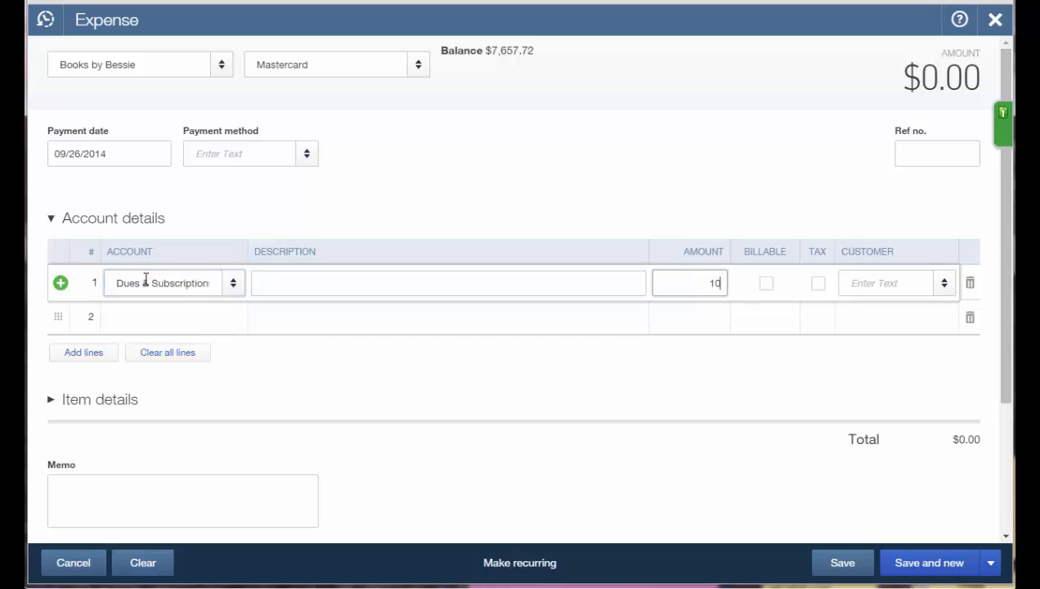
key("Tab")
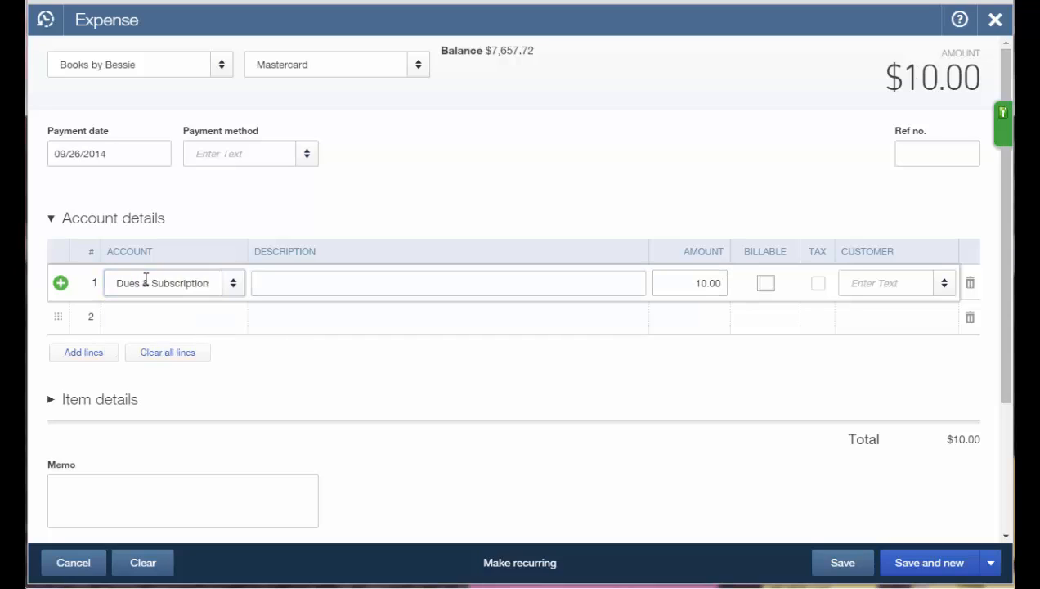
left_click(927, 564)
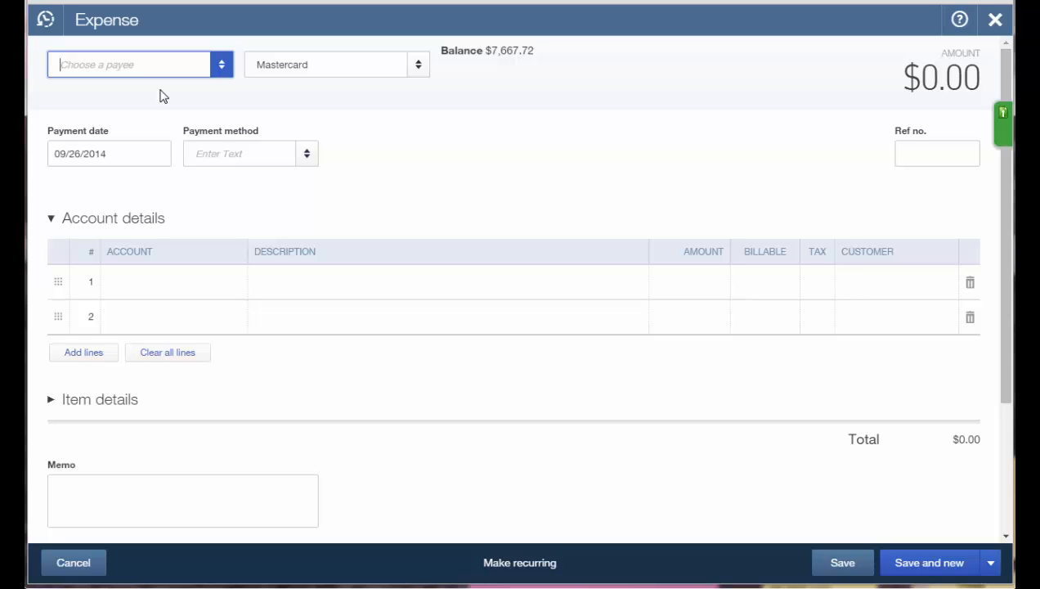
Set payee Computers by Jenni, payment account Checking, and reference number 32.
type("compu")
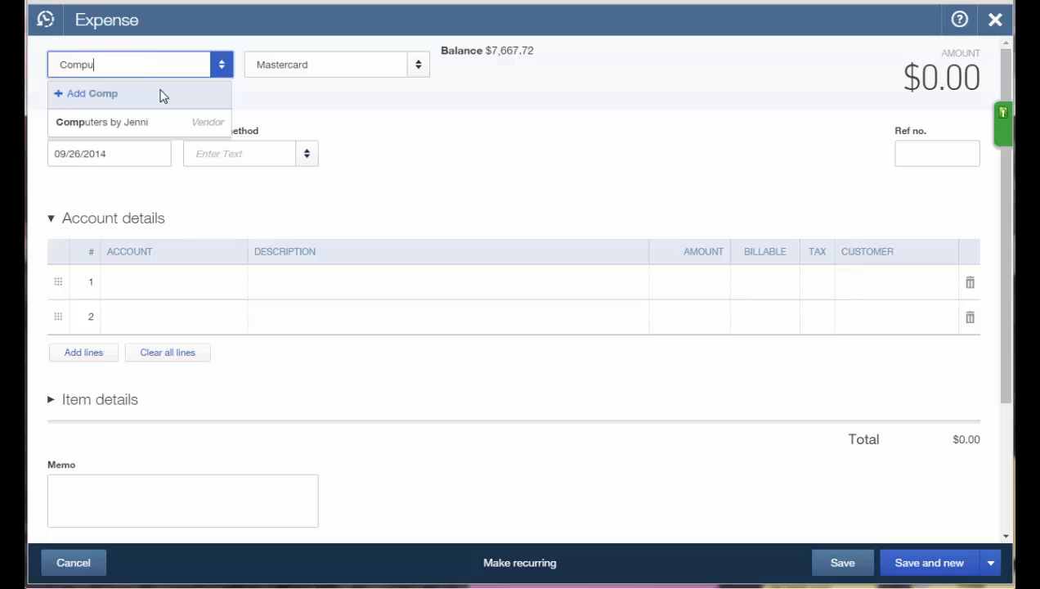
left_click(149, 124)
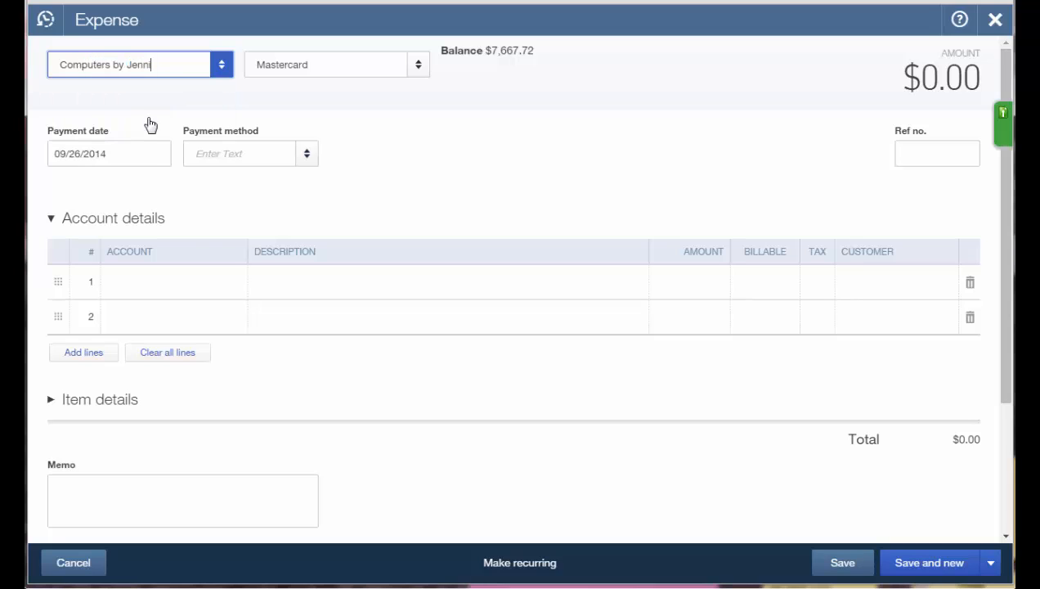
left_click(418, 69)
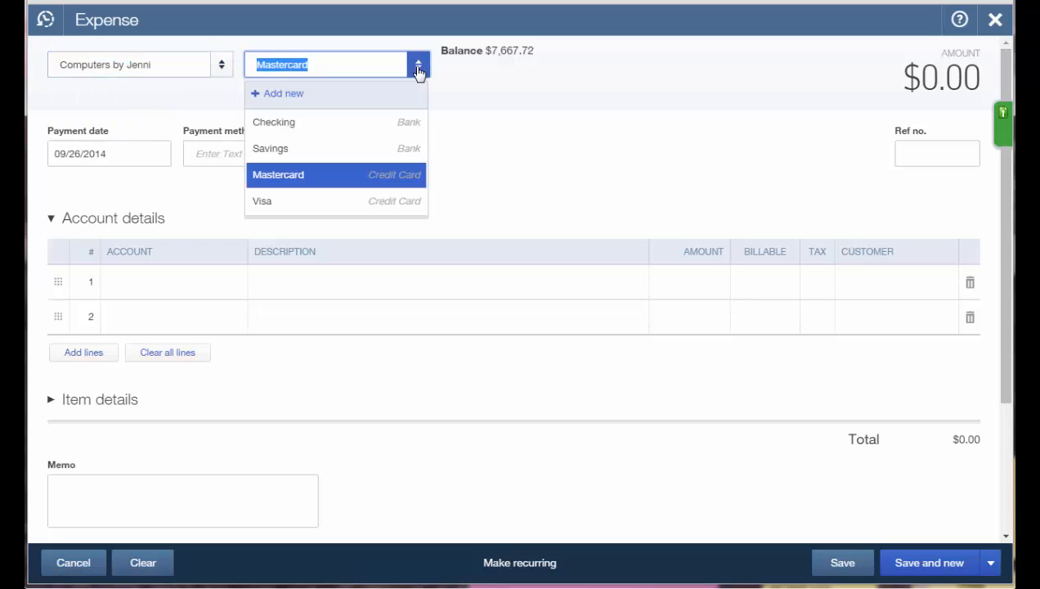
left_click(353, 122)
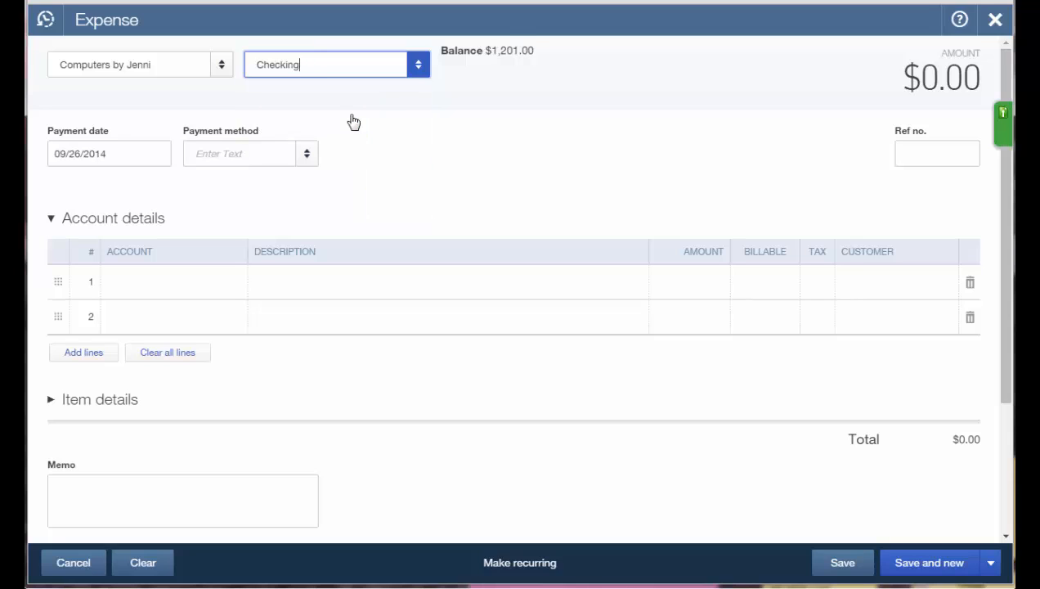
left_click(928, 153)
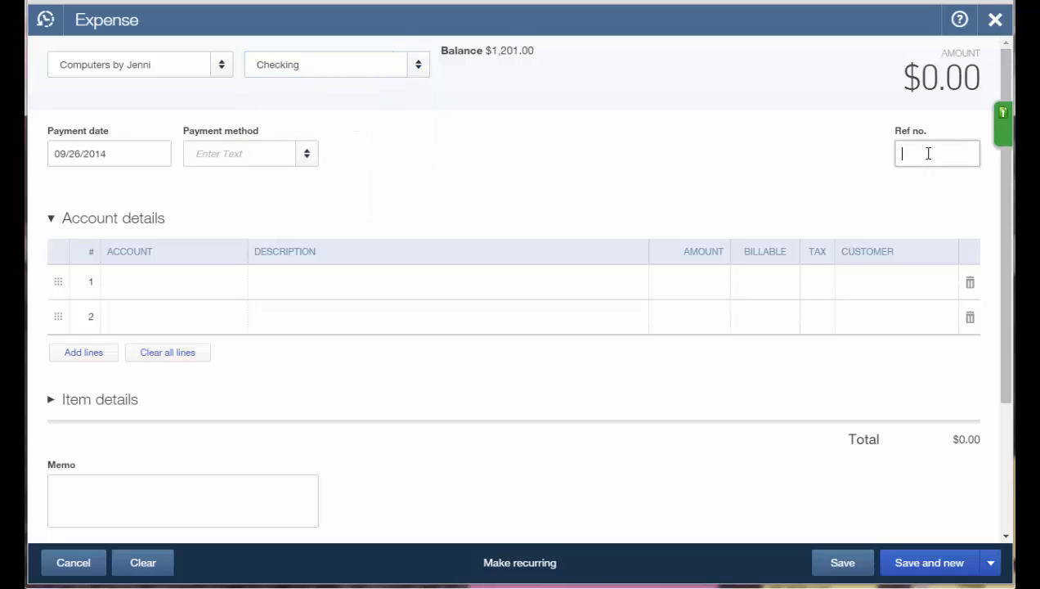
type("32")
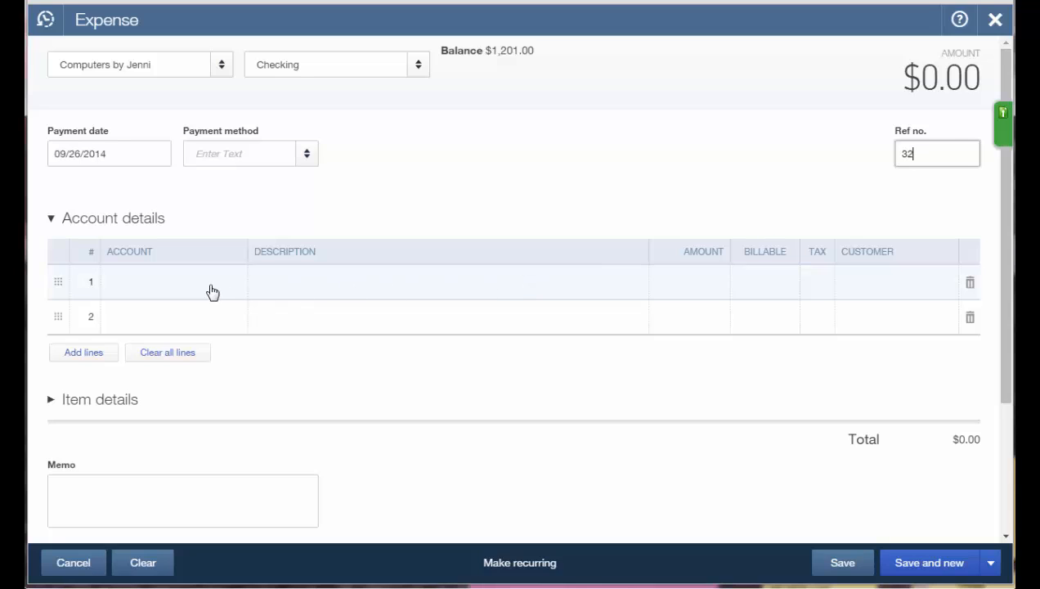
type("commis")
key("BackSpace")
key("BackSpace")
key("BackSpace")
key("BackSpace")
key("BackSpace")
key("BackSpace")
Add a $100.00 Commissions & fees line to the expense.
left_click(211, 292)
type("c")
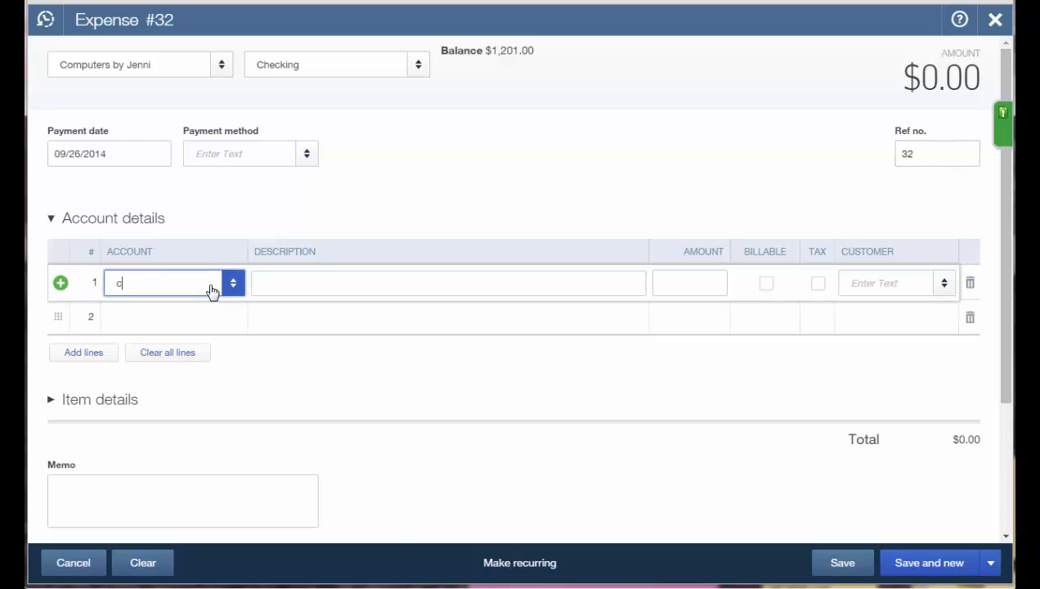
type("ommissions & fees")
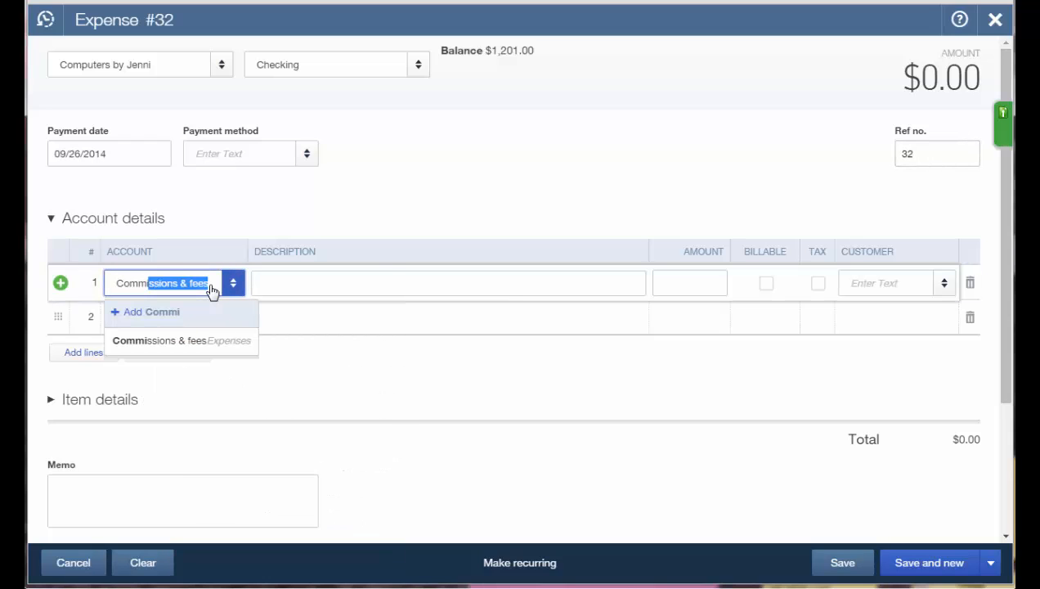
left_click(179, 346)
left_click(689, 293)
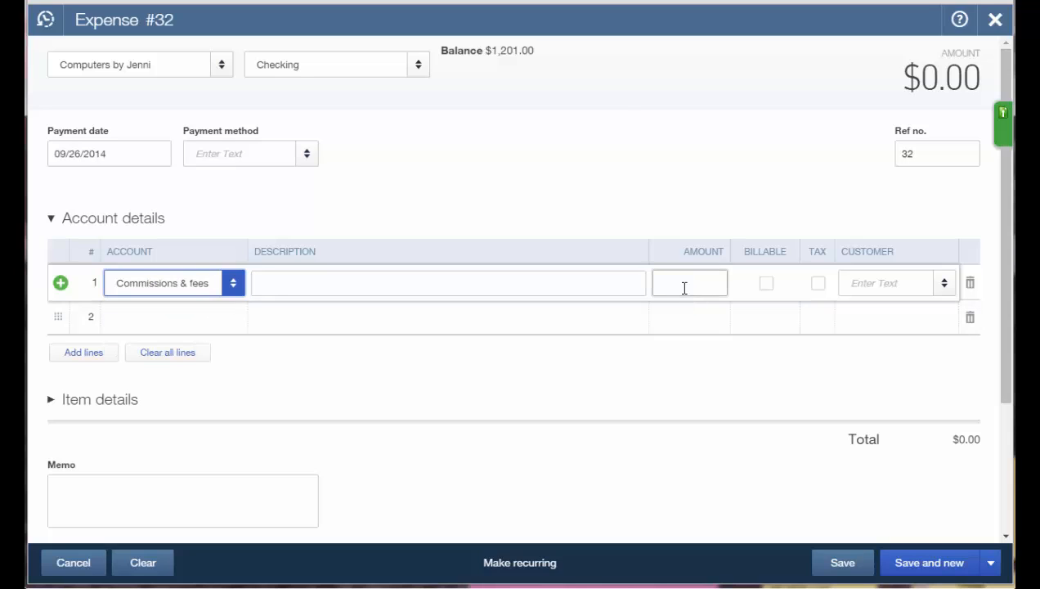
type("100.00")
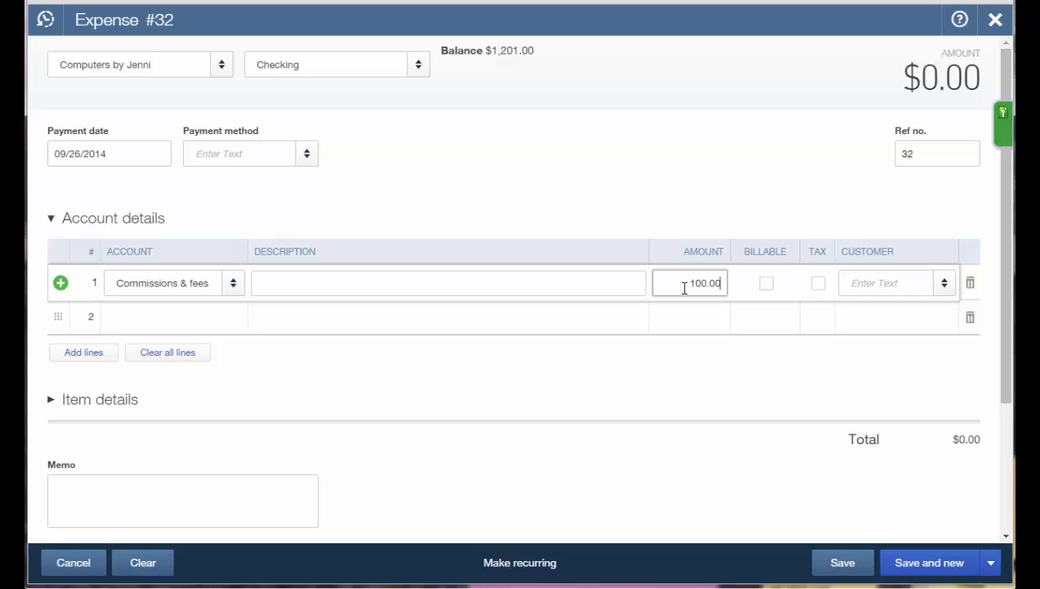
key("Tab")
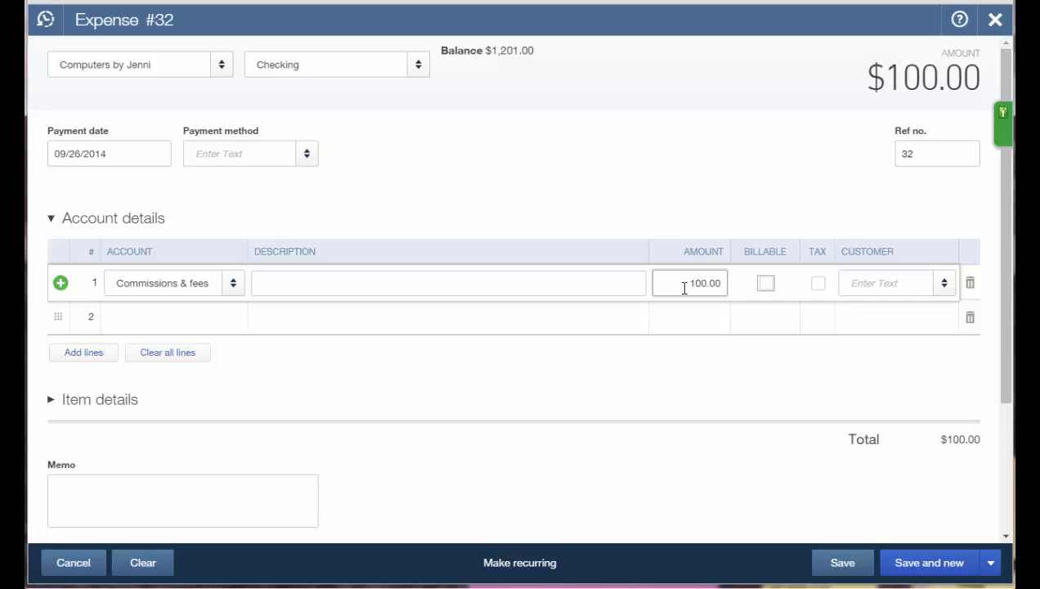
left_click(993, 565)
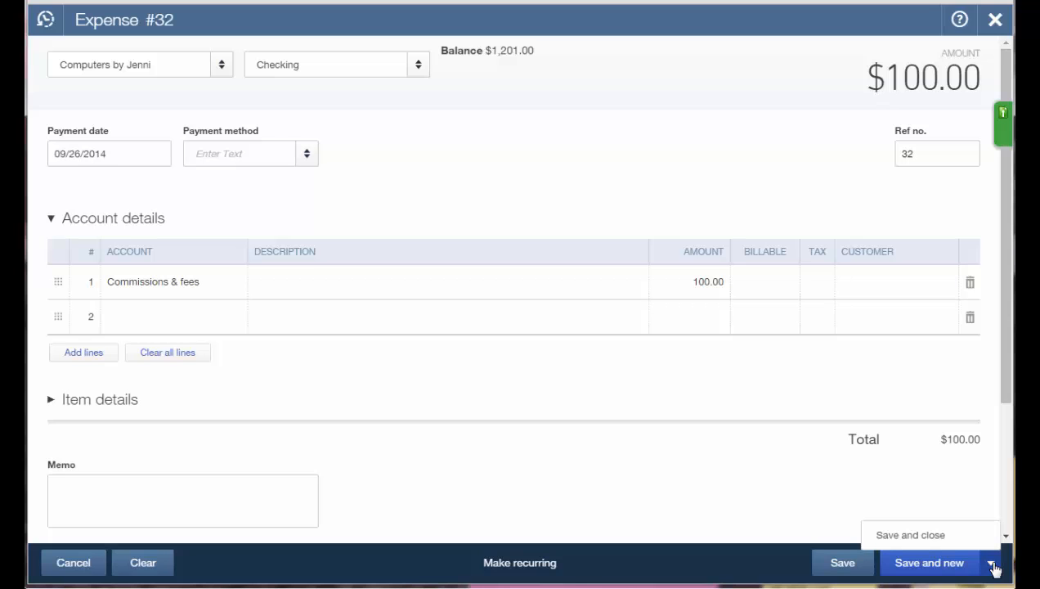
Save and close expense 32, then go to Pay Bills from the + menu.
left_click(917, 539)
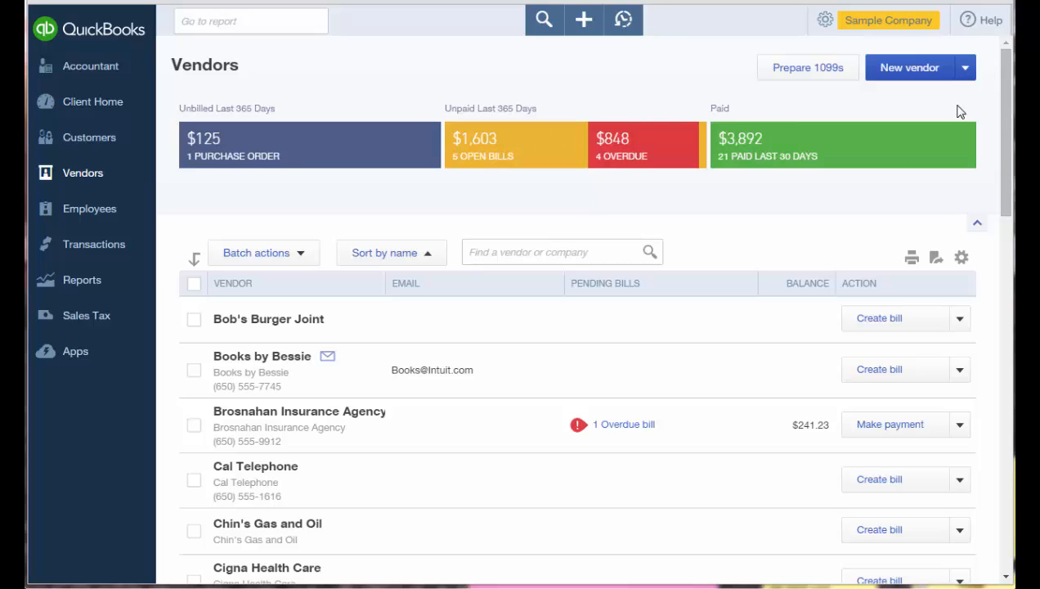
left_click(581, 26)
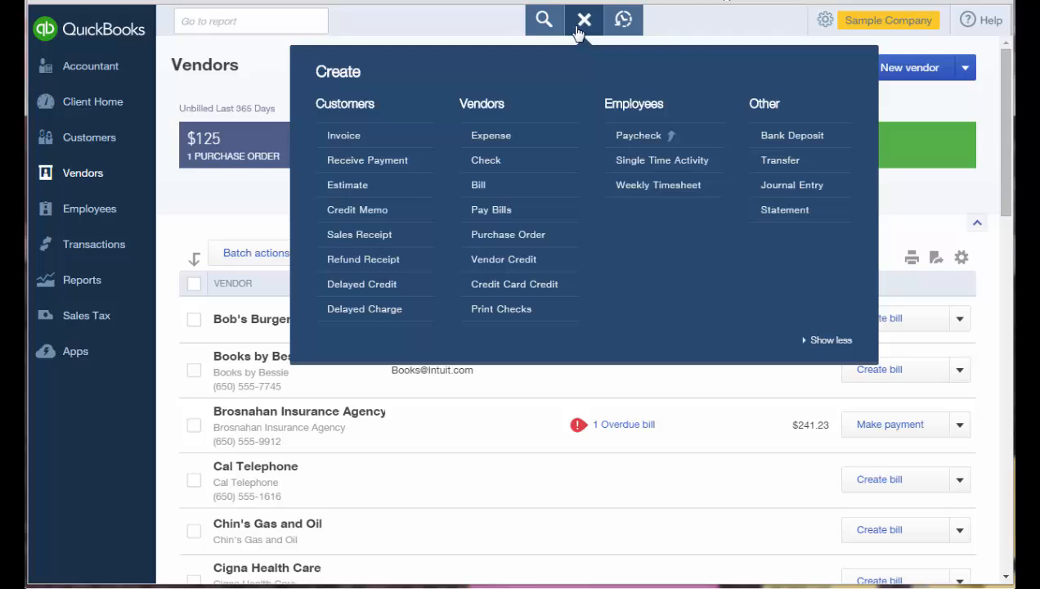
left_click(542, 209)
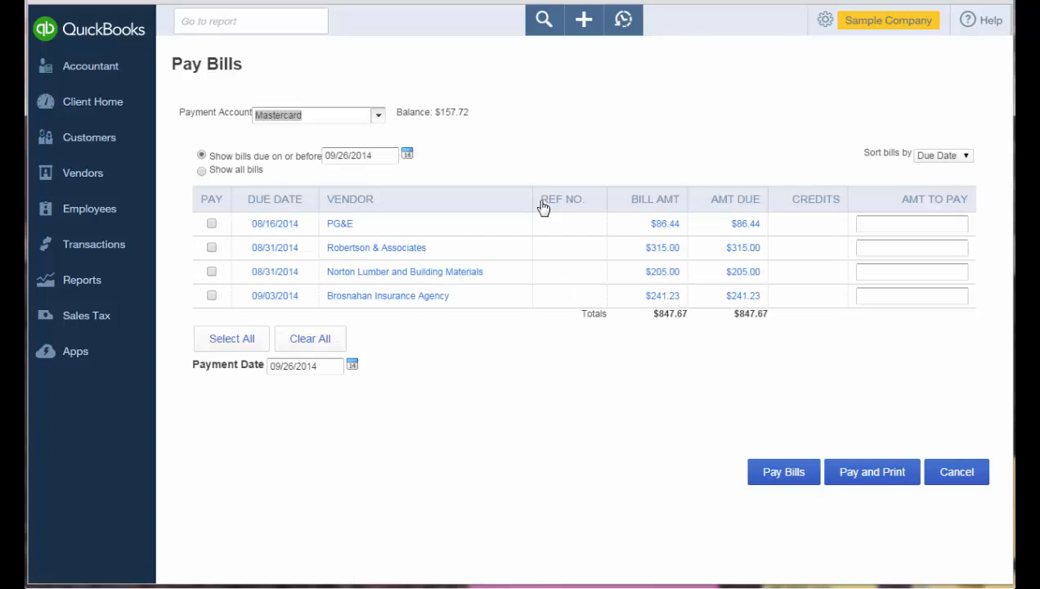
Pay from Checking and select the PG&E and Robertson & Associates bills, totaling 401.44.
left_click(379, 120)
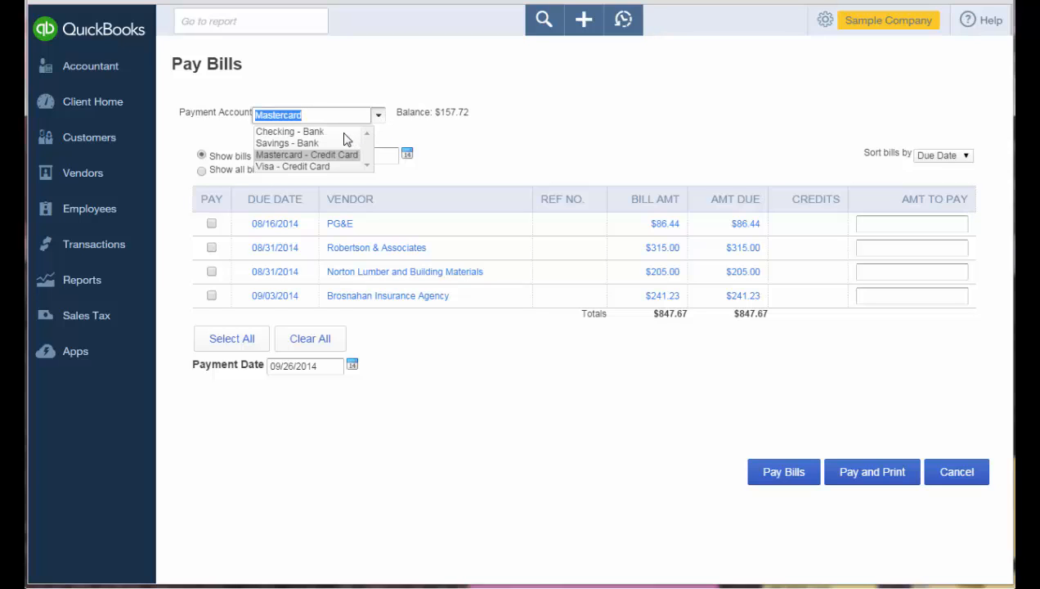
left_click(342, 133)
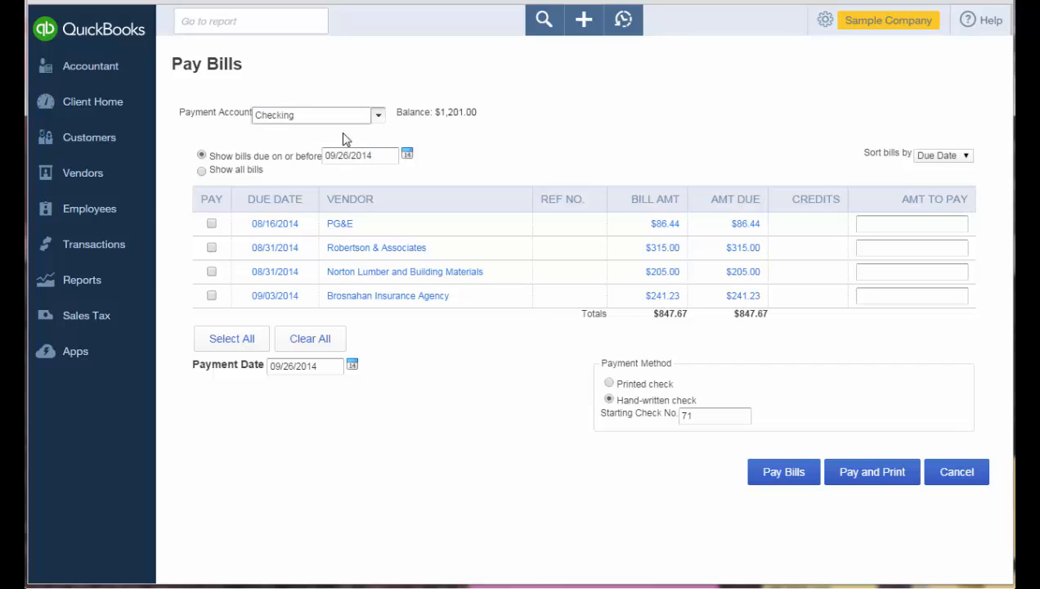
left_click(213, 226)
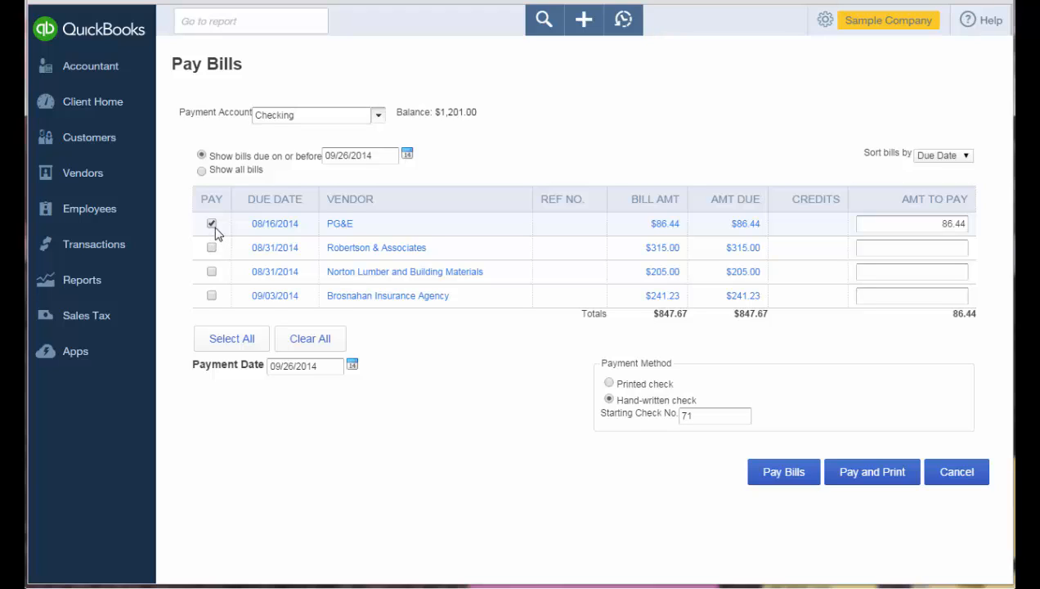
left_click(212, 247)
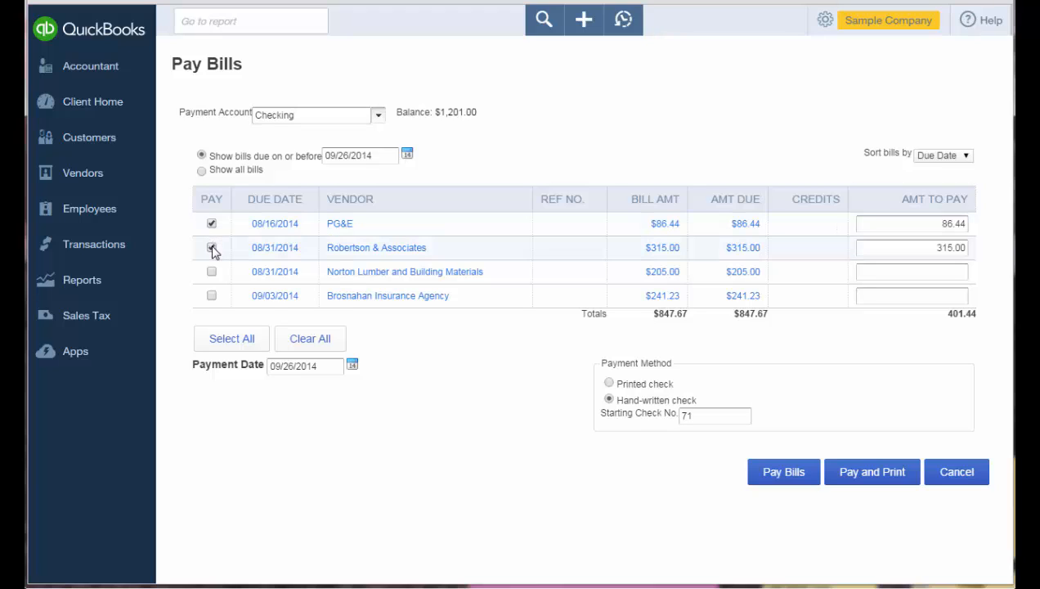
left_click(332, 368)
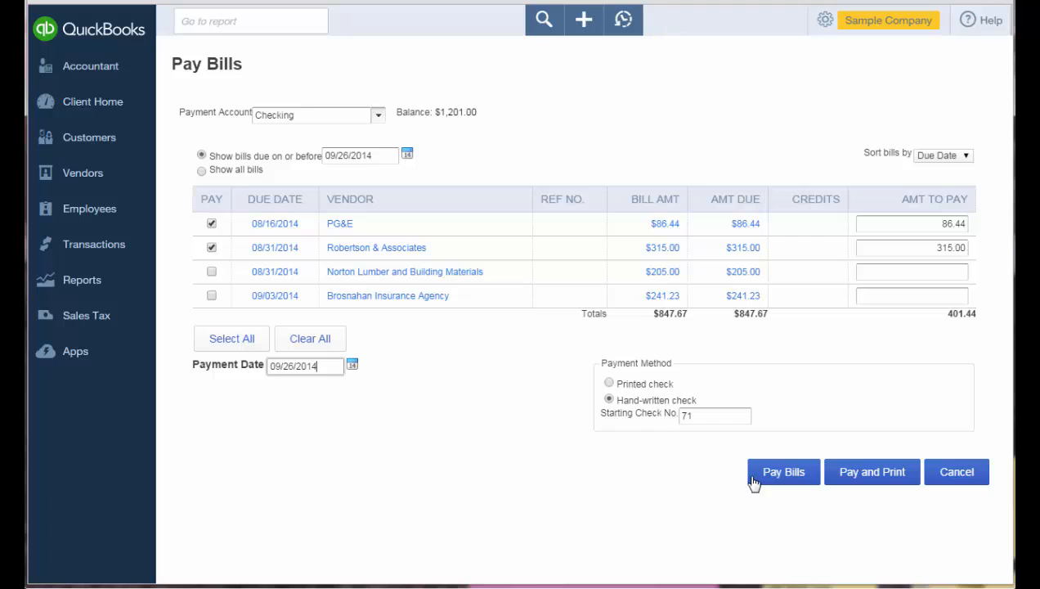
Pay the PG&E and Robertson & Associates bills ($401.44) as checks to print, closing without printing.
left_click(871, 472)
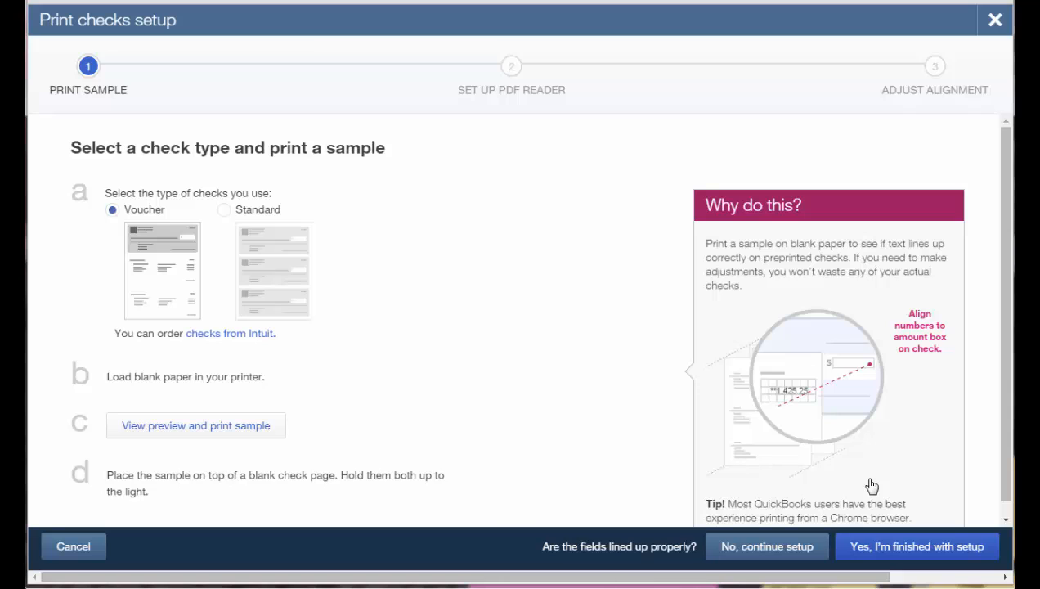
left_click(900, 558)
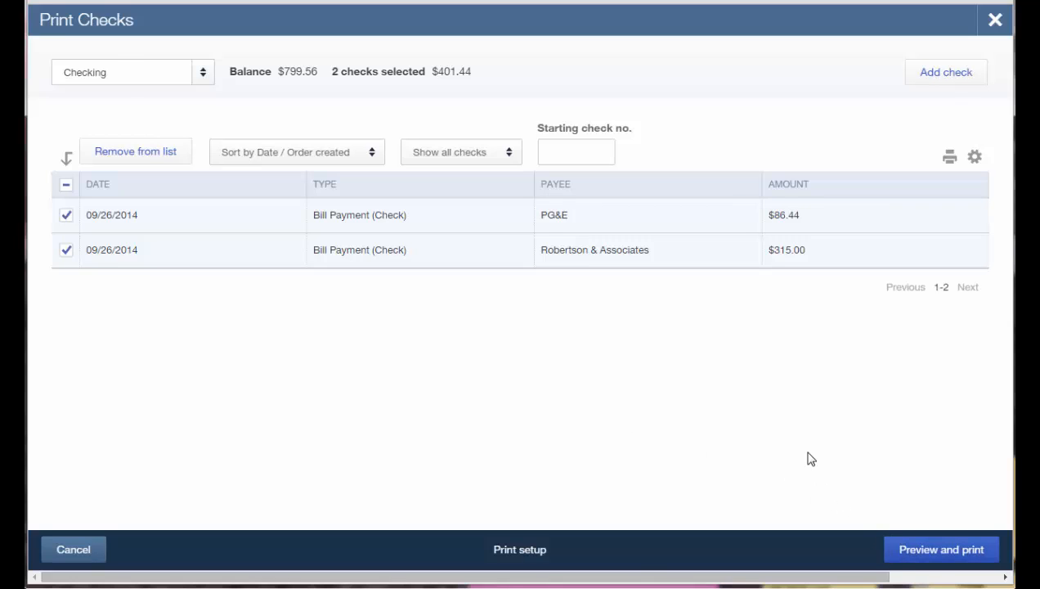
key("alt+Left")
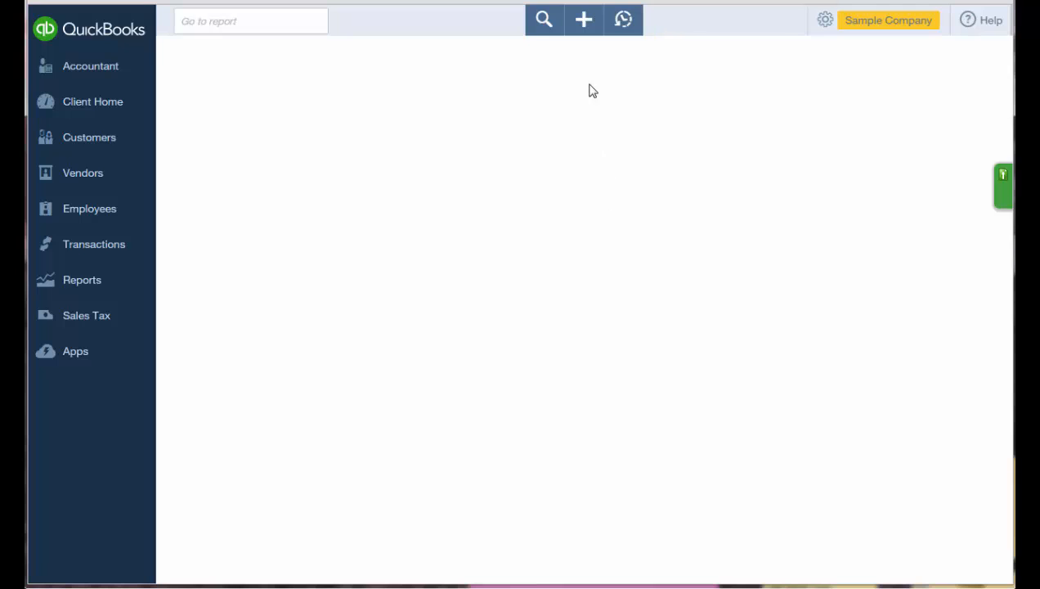
Start a new check payable to Diego's Road Warrior Bodyshop, bringing up its $755.00 open bill.
left_click(584, 27)
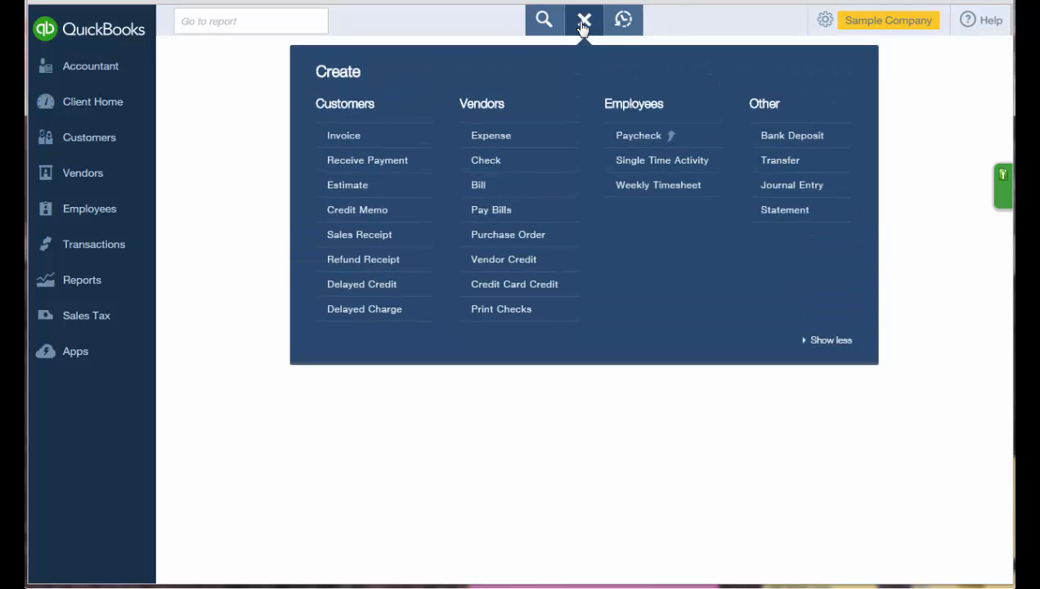
left_click(533, 178)
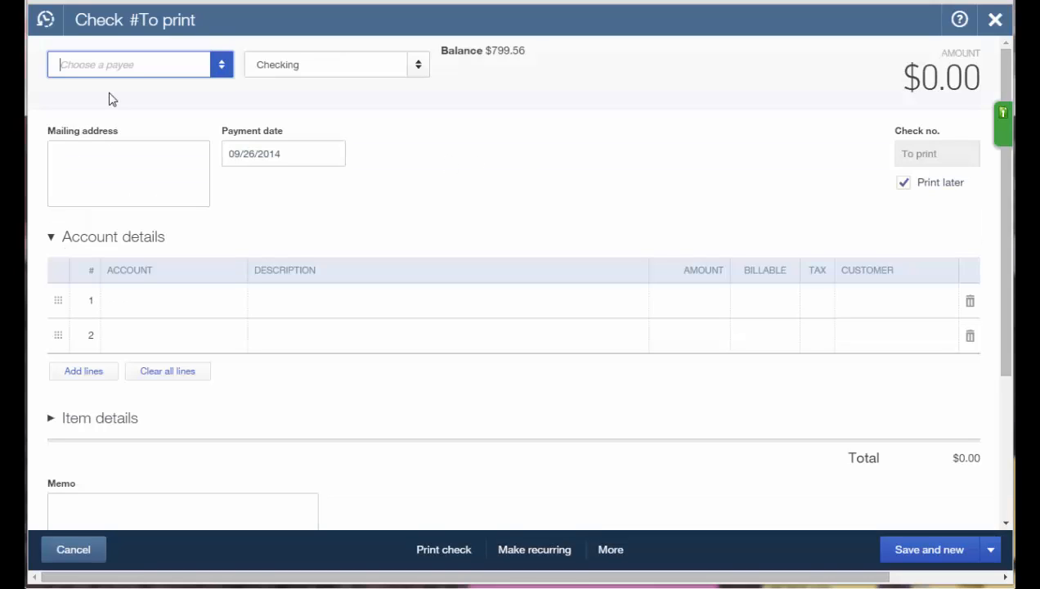
type("Diego's Road Warrior Bodysho")
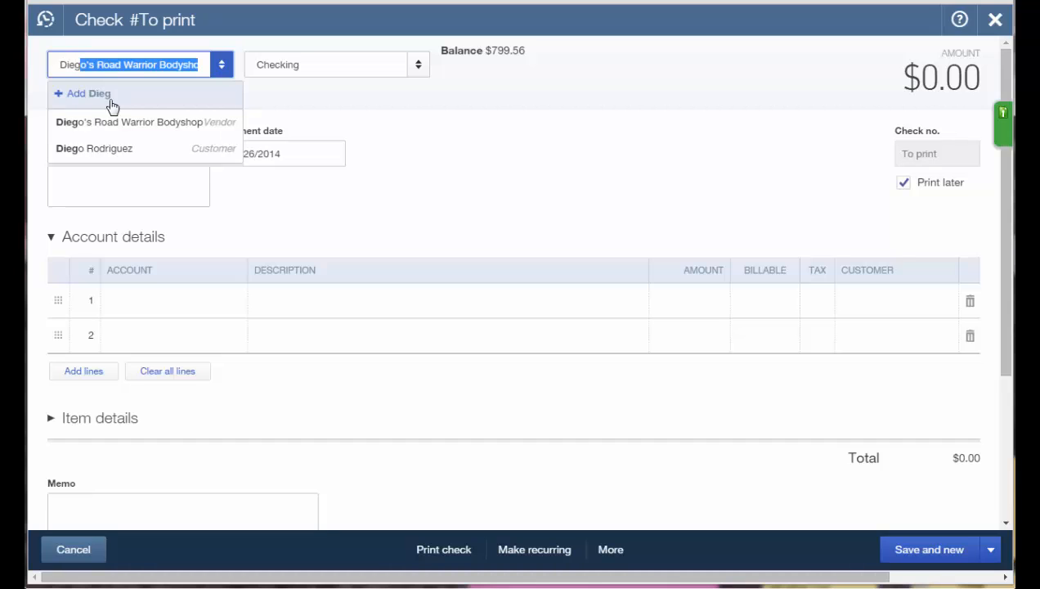
left_click(120, 131)
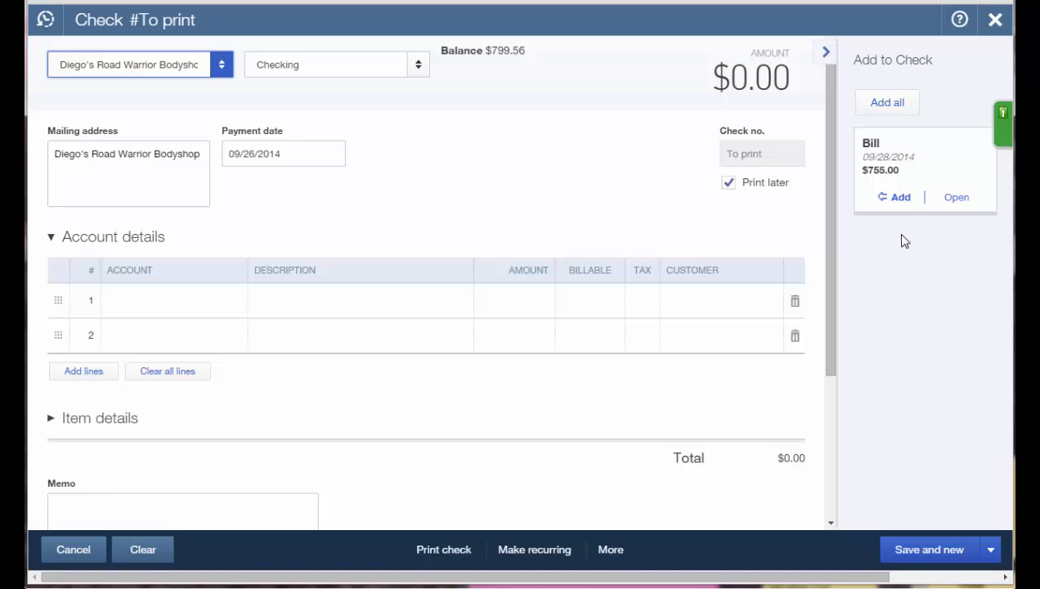
Apply the $755.00 open bill to the check and save it with Save and close.
left_click(898, 198)
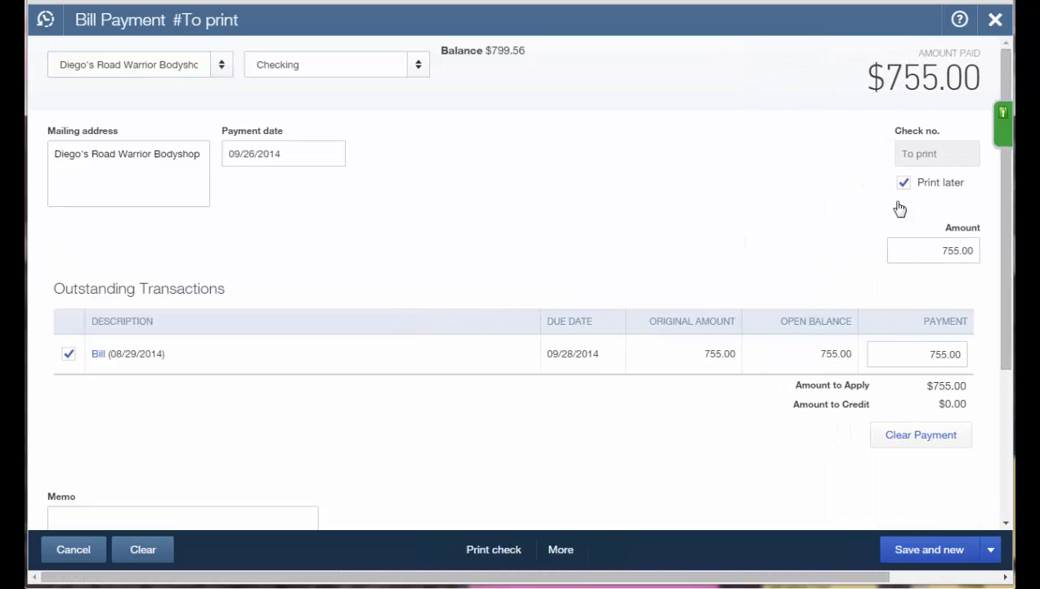
left_click(990, 557)
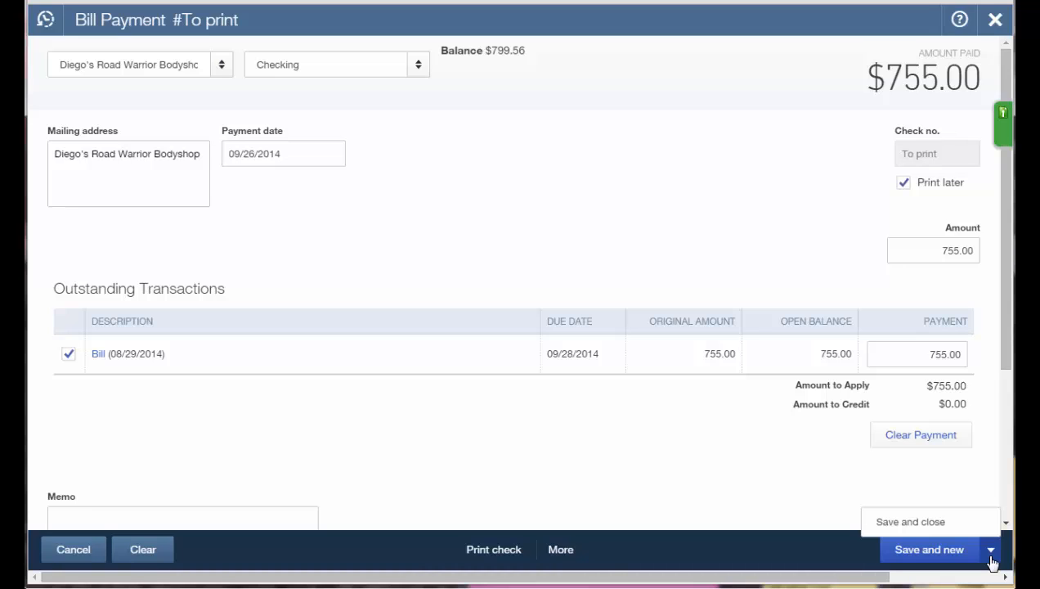
left_click(926, 523)
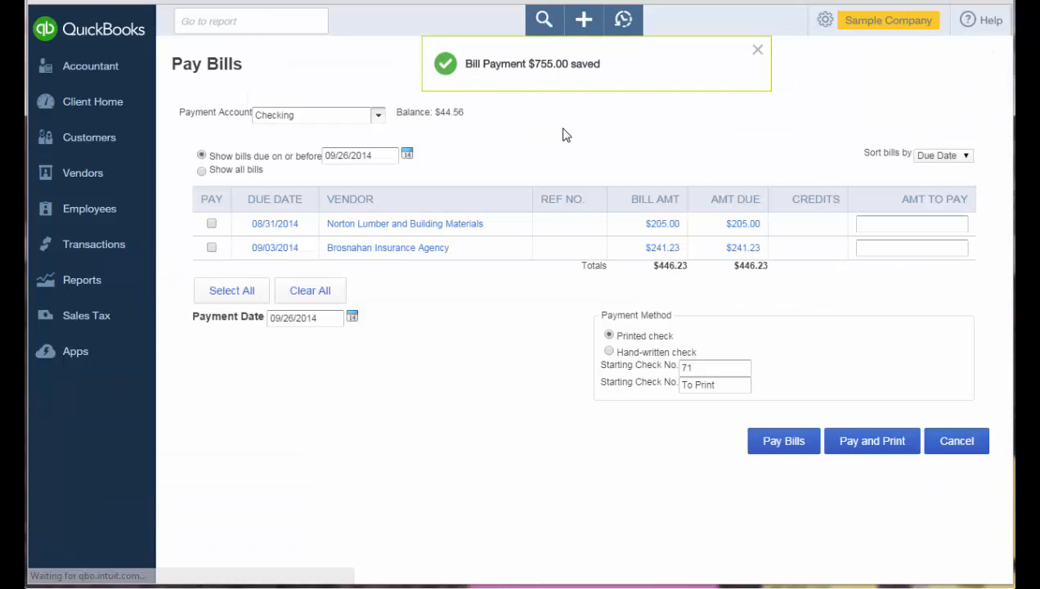
Glance at the Create menu, then go to the Vendors list showing $1,603 in open bills.
left_click(584, 24)
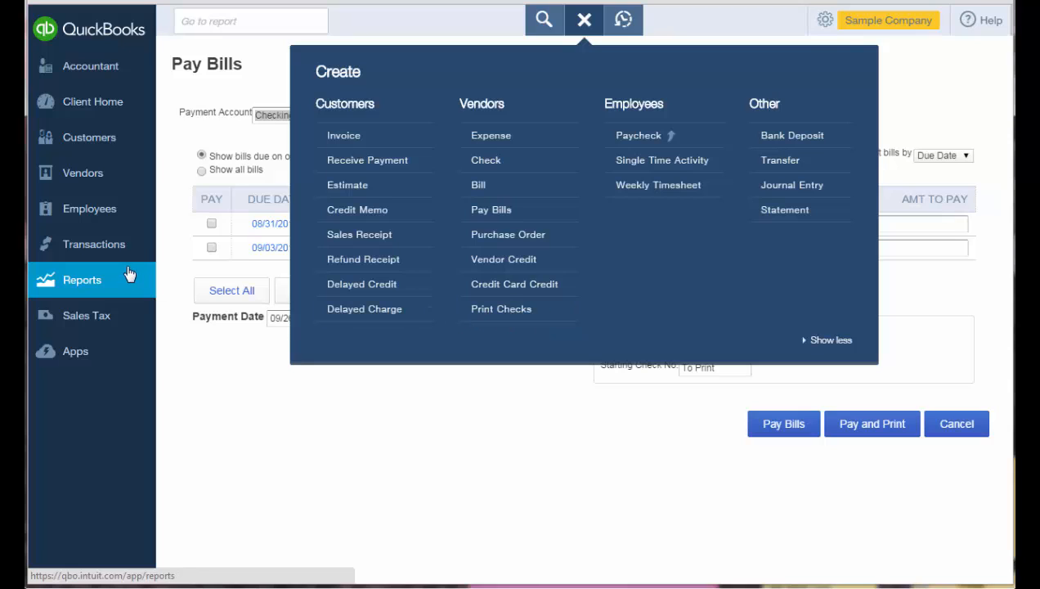
left_click(94, 244)
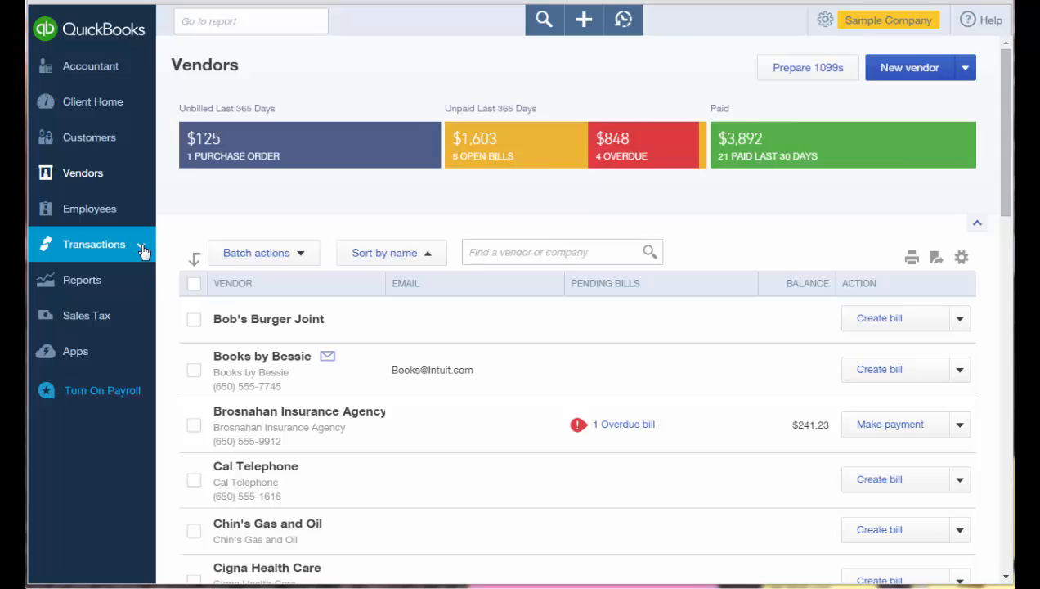
Bring up Banking and scroll through the 25 new downloaded Checking transactions.
left_click(140, 251)
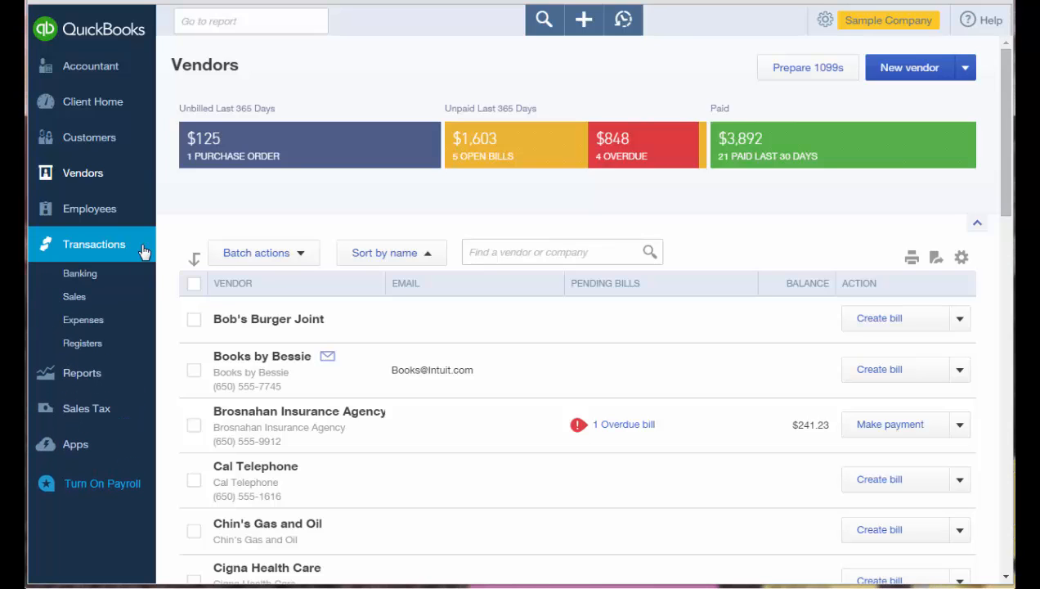
left_click(129, 278)
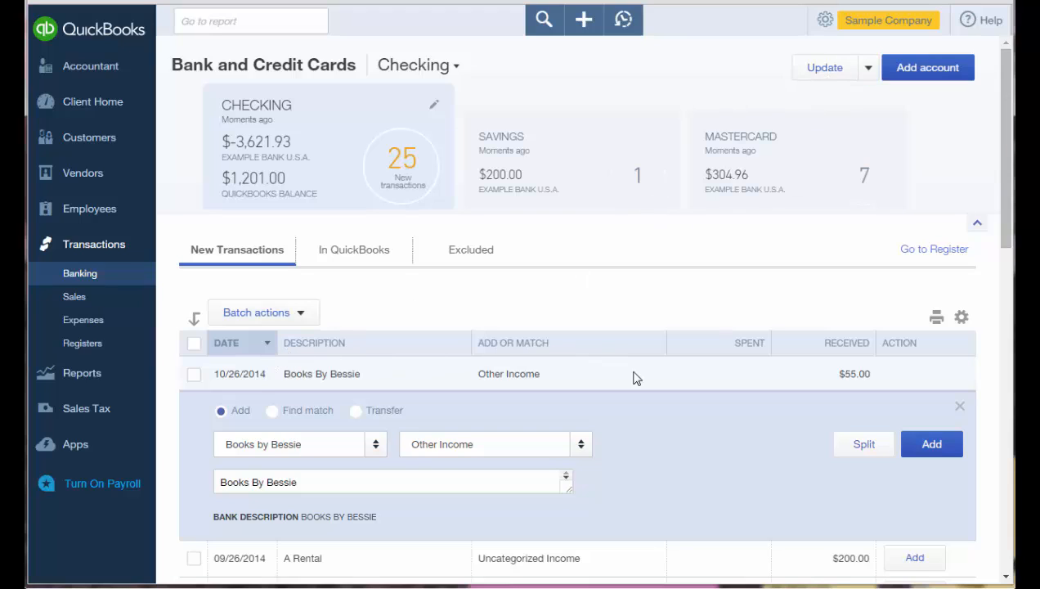
scroll(636, 378, "down", 1)
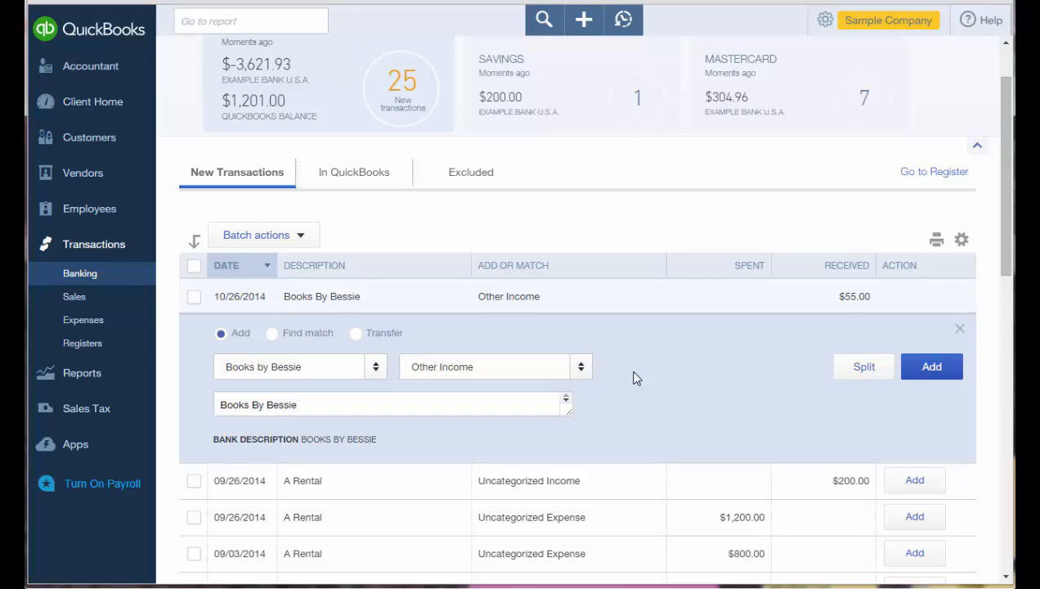
scroll(636, 378, "down", 1)
scroll(636, 378, "down", 2)
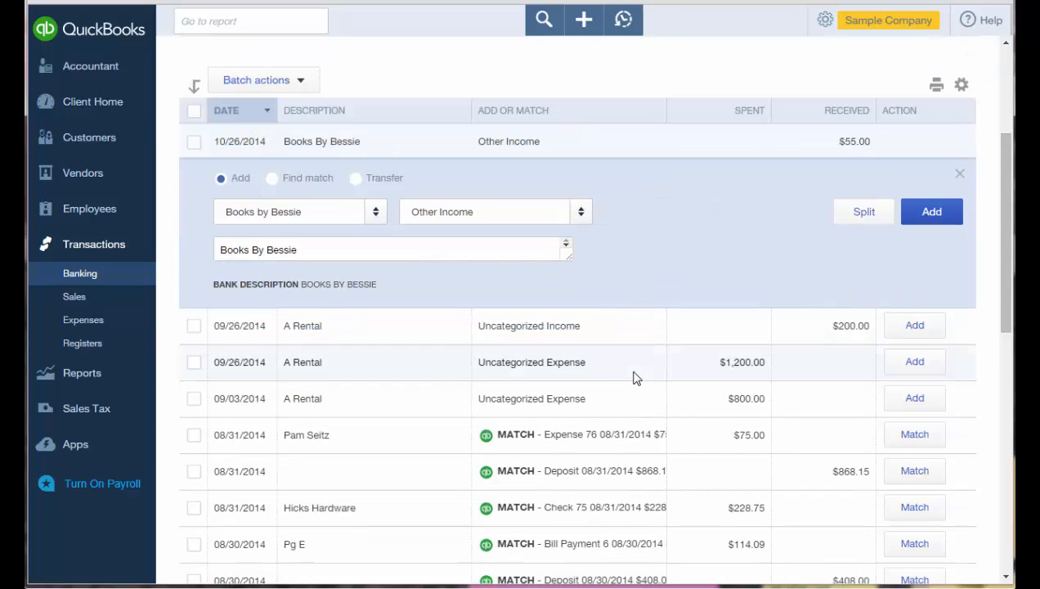
scroll(636, 378, "down", 1)
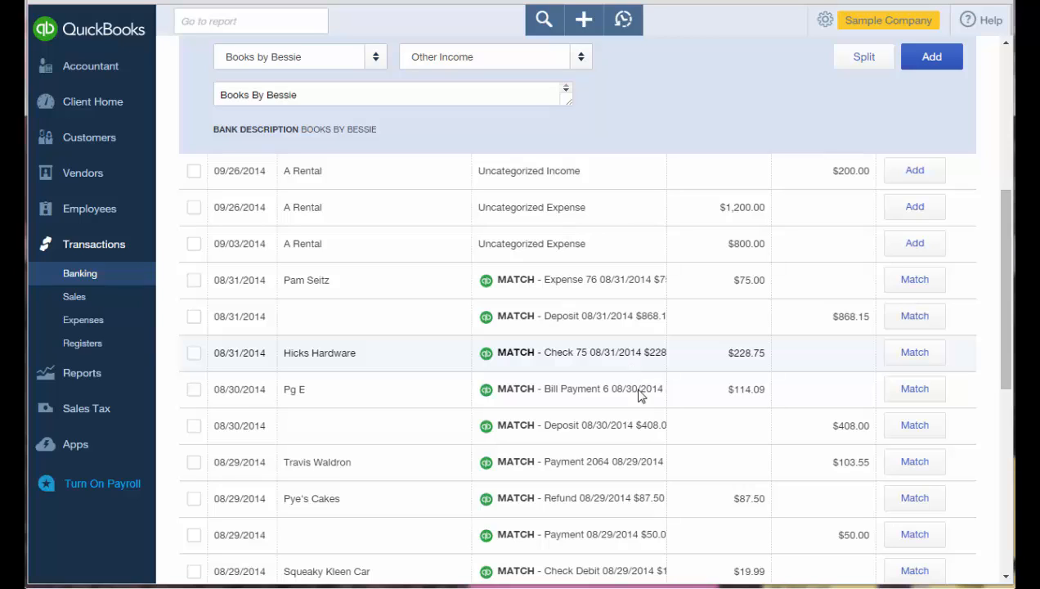
scroll(637, 445, "up", 1)
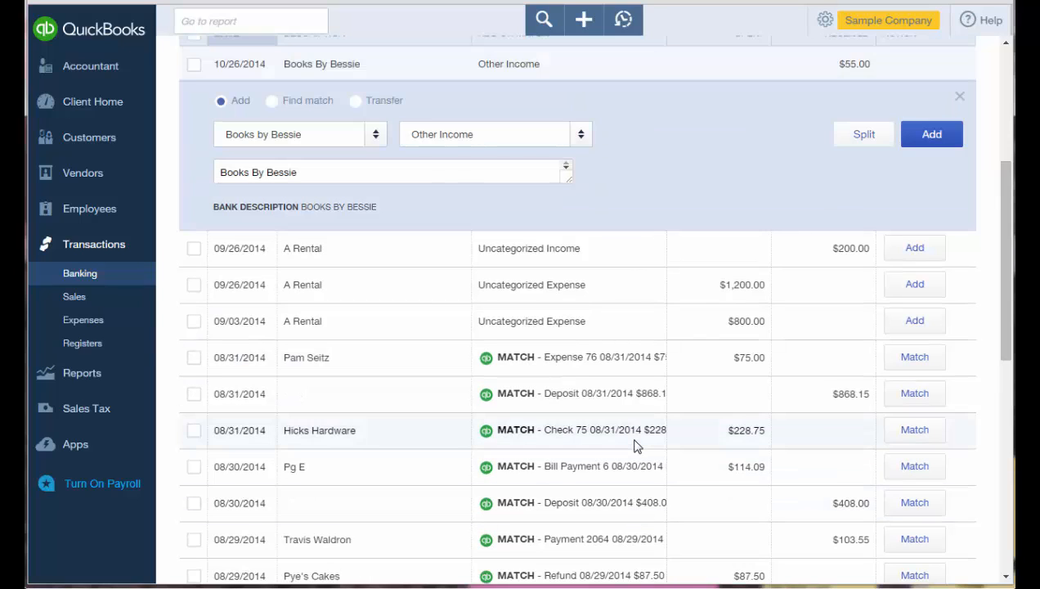
scroll(637, 445, "up", 2)
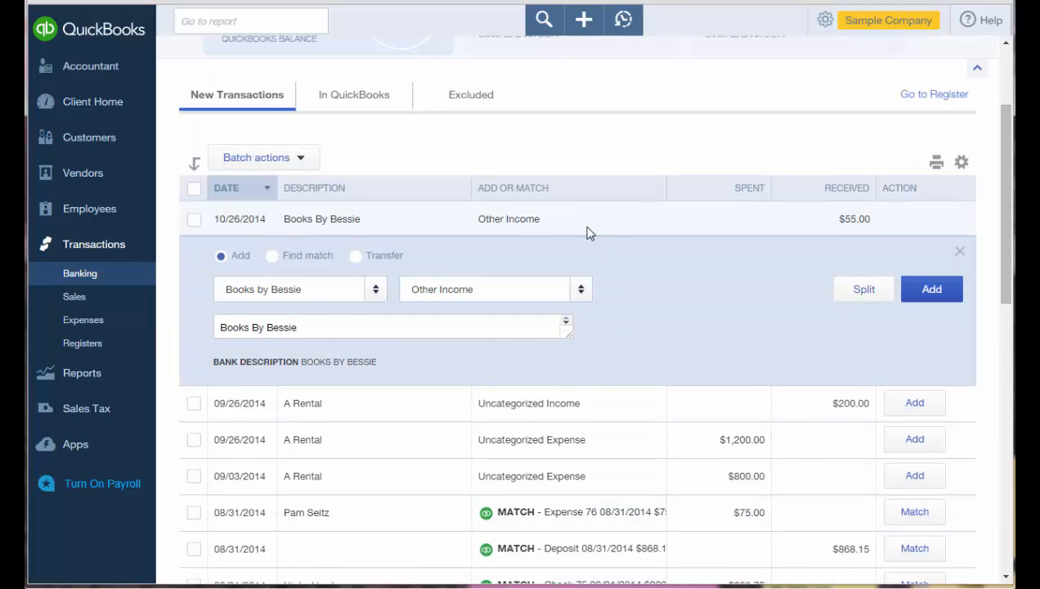
Sort the new transactions by match and tick the rows from Hicks Hardware to Pg E.
left_click(554, 190)
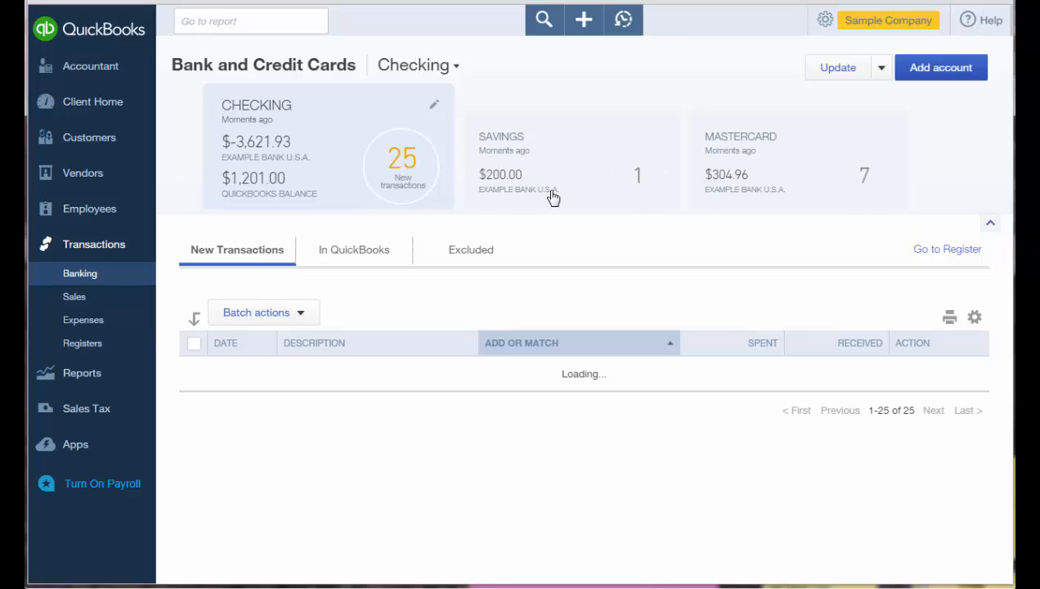
scroll(591, 249, "down", 1)
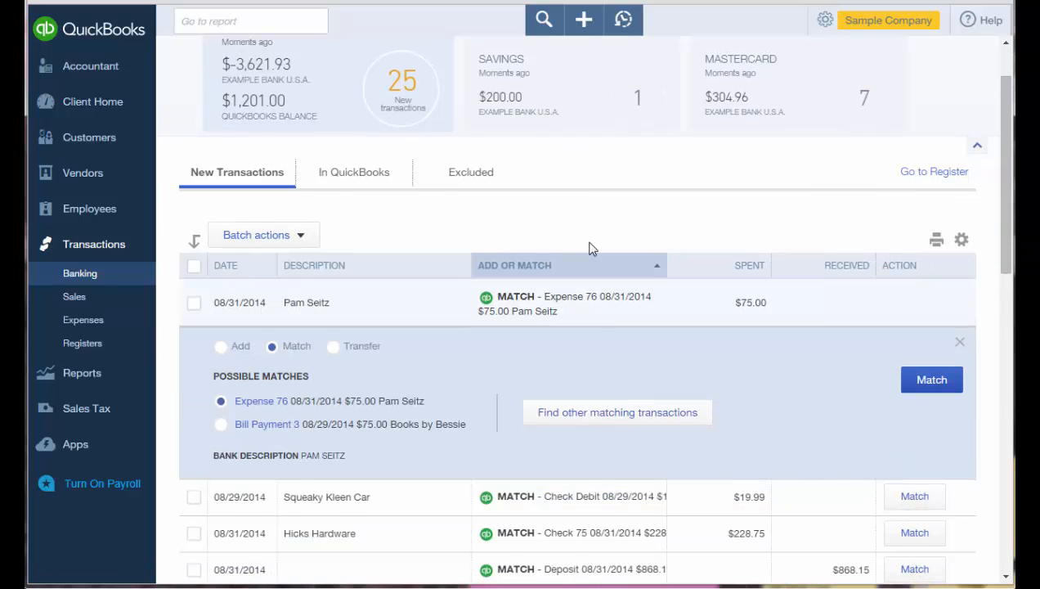
scroll(592, 249, "down", 2)
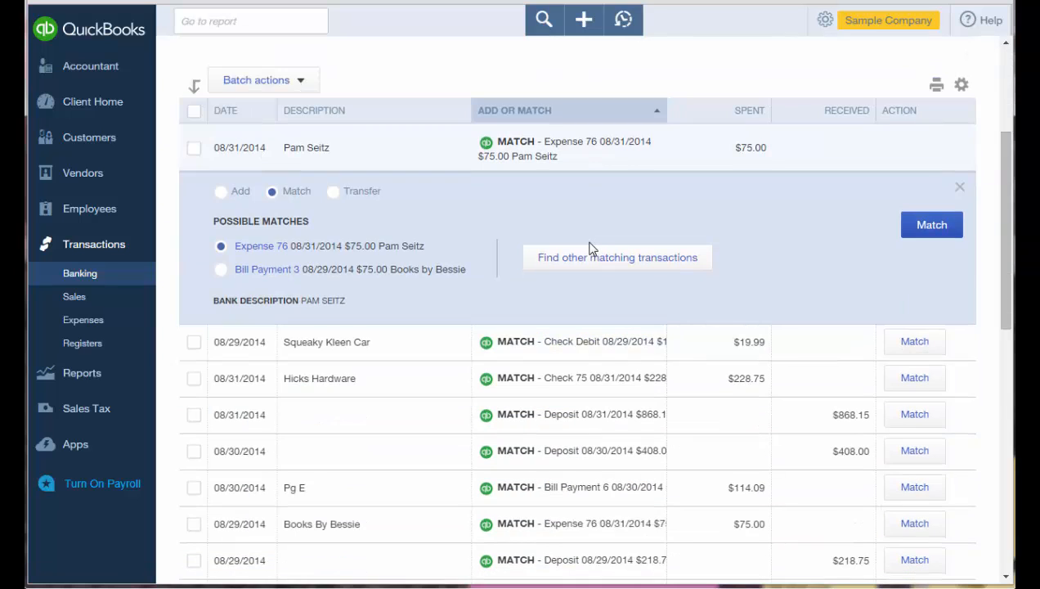
scroll(592, 248, "down", 1)
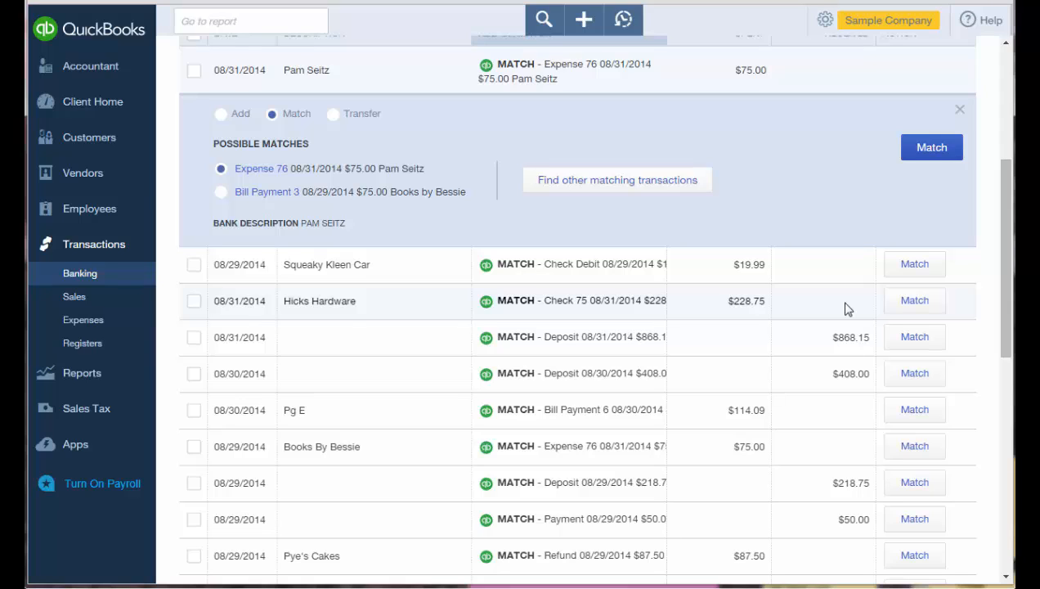
left_click(194, 304)
left_click(195, 411, "shift")
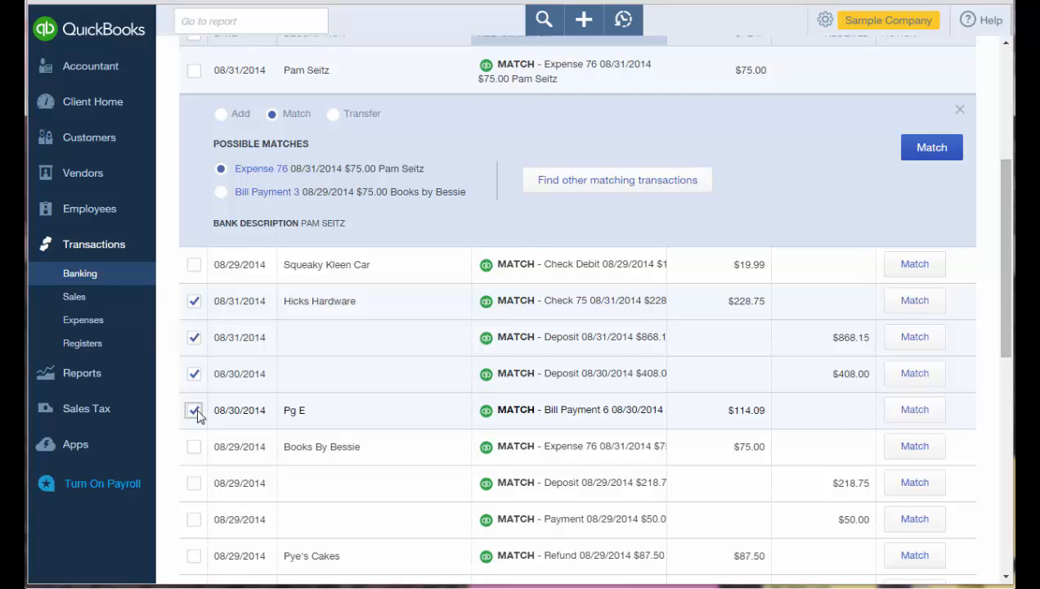
Accept the four ticked matches in bulk, then sort the list by Description.
scroll(197, 415, "up", 1)
scroll(197, 416, "up", 1)
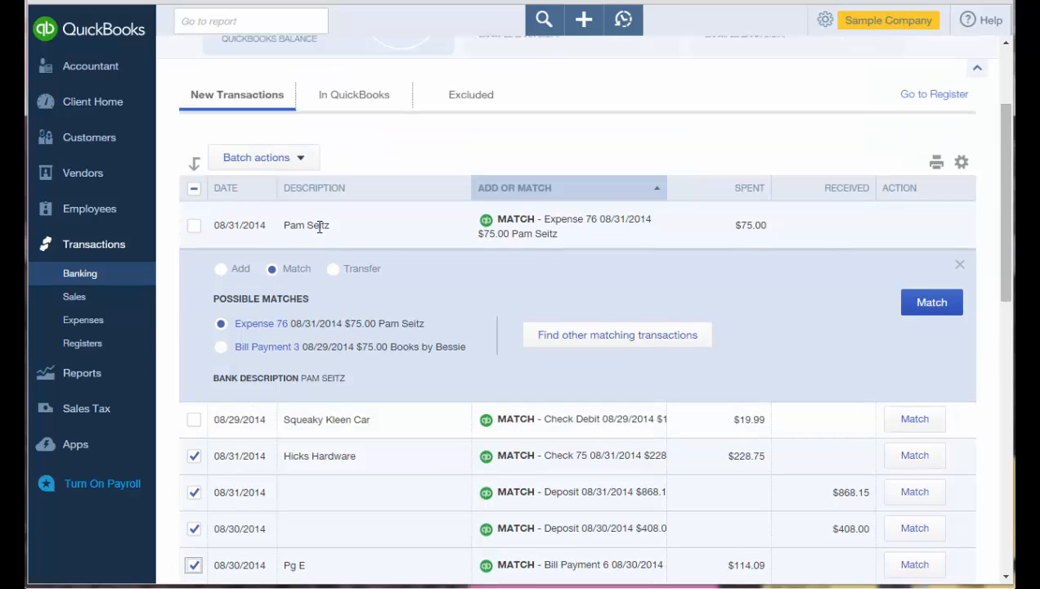
left_click(301, 159)
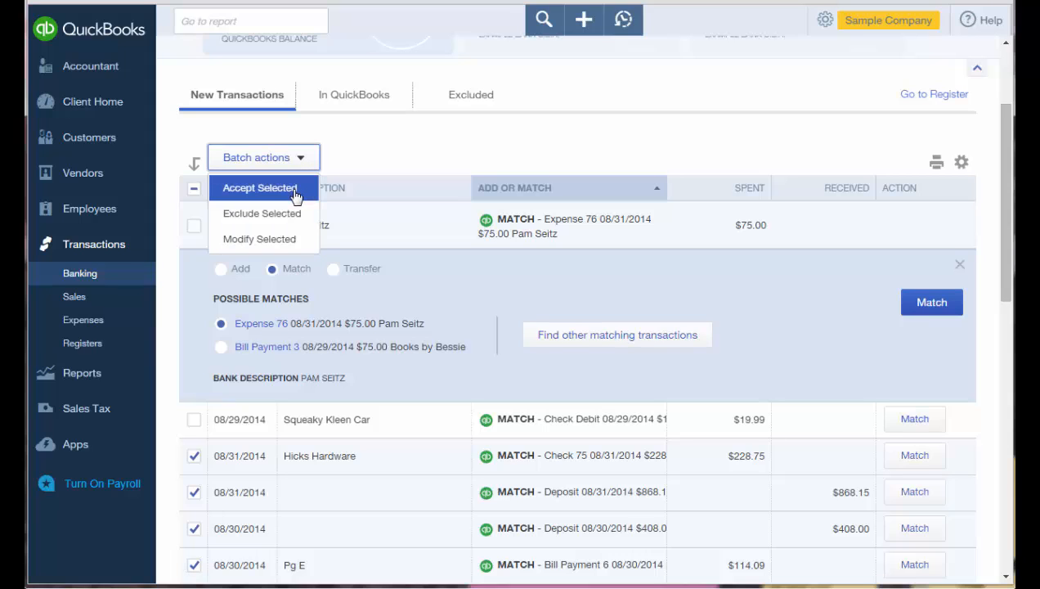
left_click(296, 196)
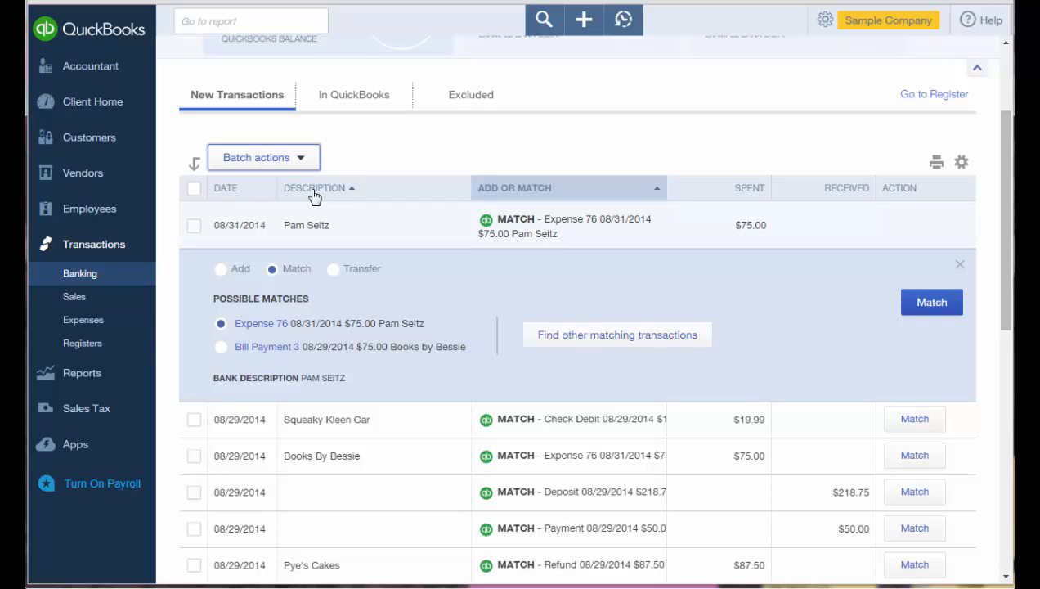
left_click(312, 190)
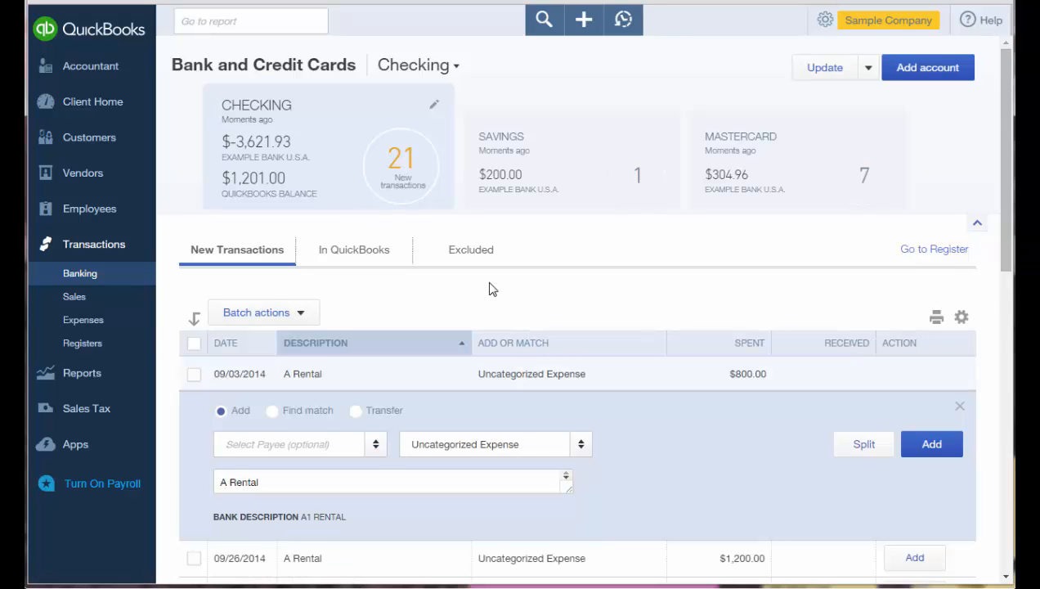
Enter 'A Rental' as payee for the $800.00 charge and add it as a new name.
scroll(490, 287, "down", 1)
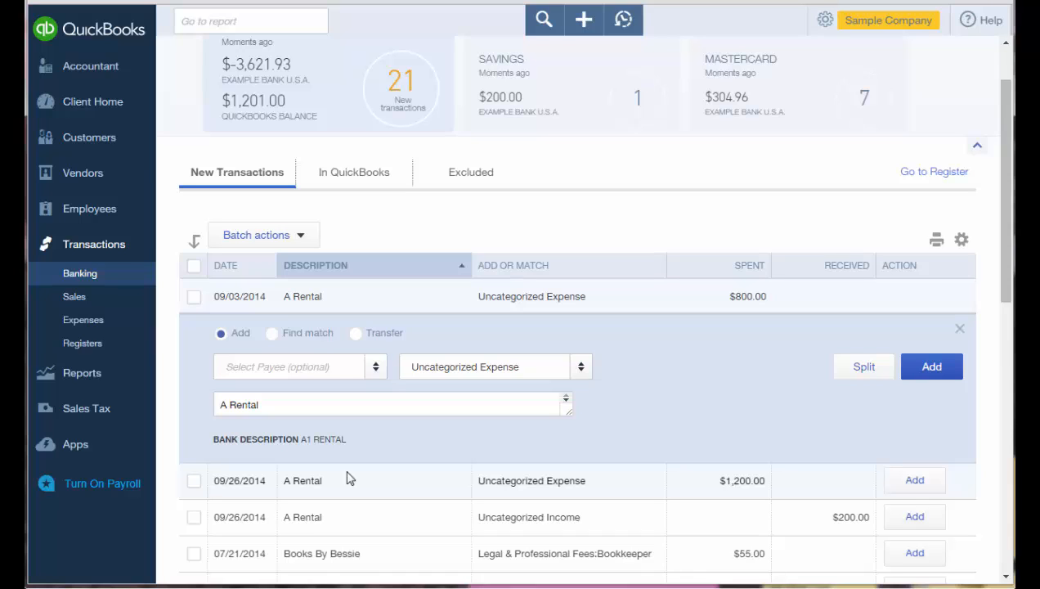
left_click(290, 367)
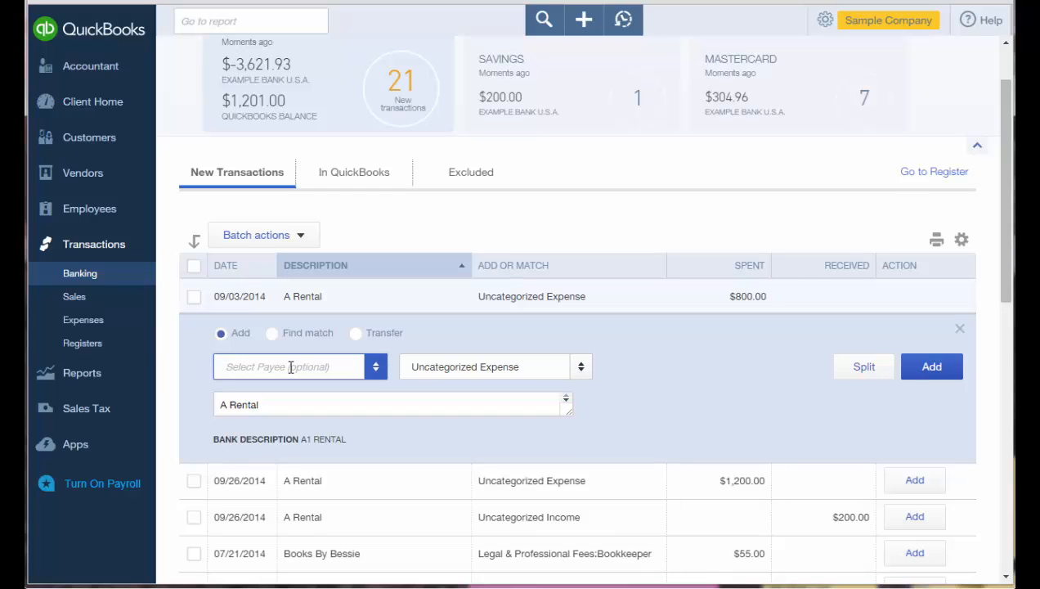
type("A re")
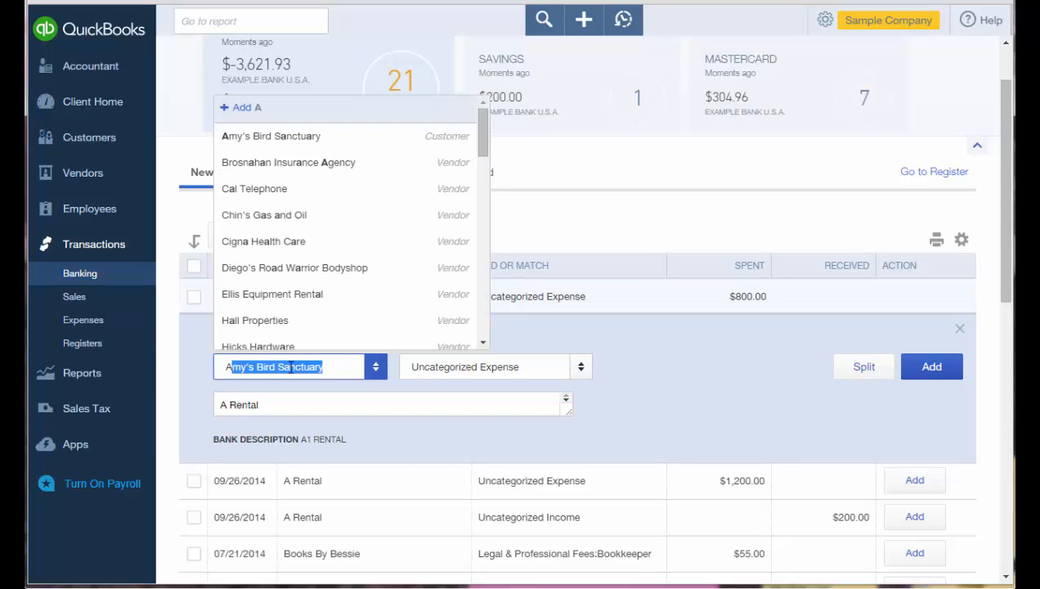
type("n")
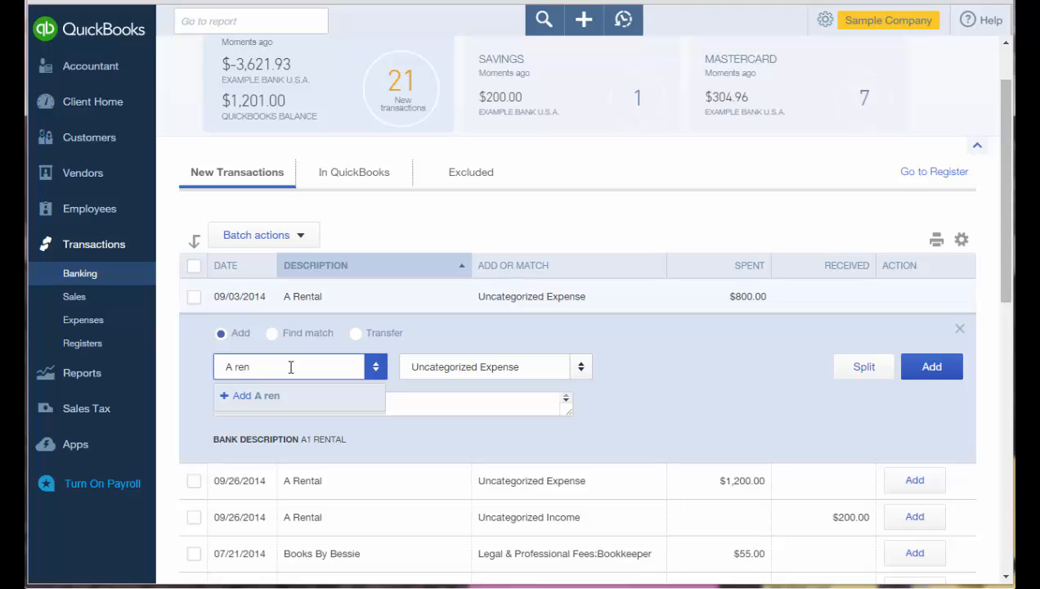
key("BackSpace")
key("BackSpace")
key("BackSpace")
type("Rental")
key("Return")
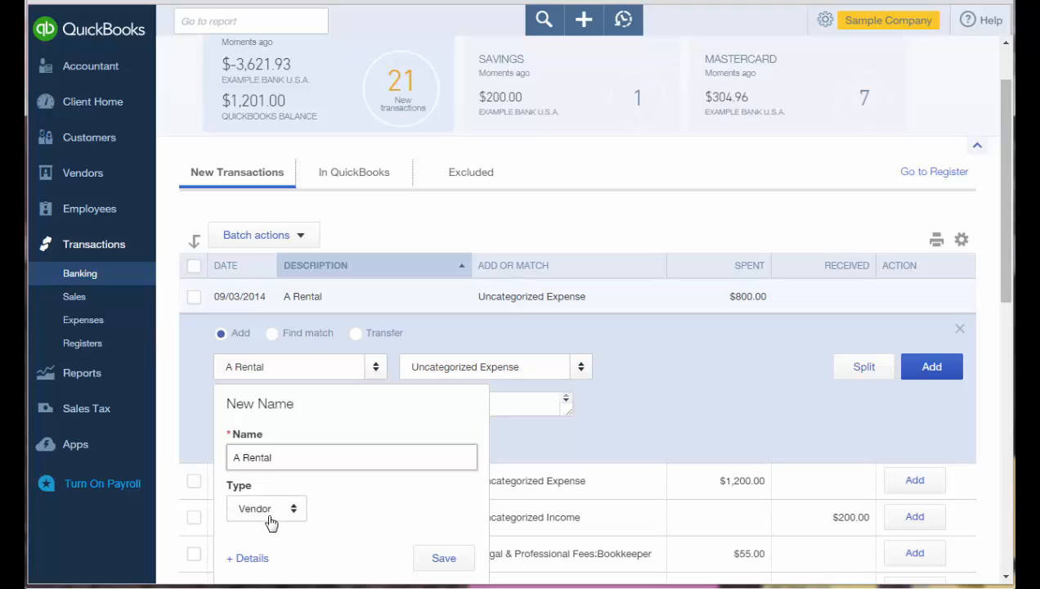
Save vendor A Rental, categorize the $800.00 charge as Equipment Rental, and add it.
left_click(441, 558)
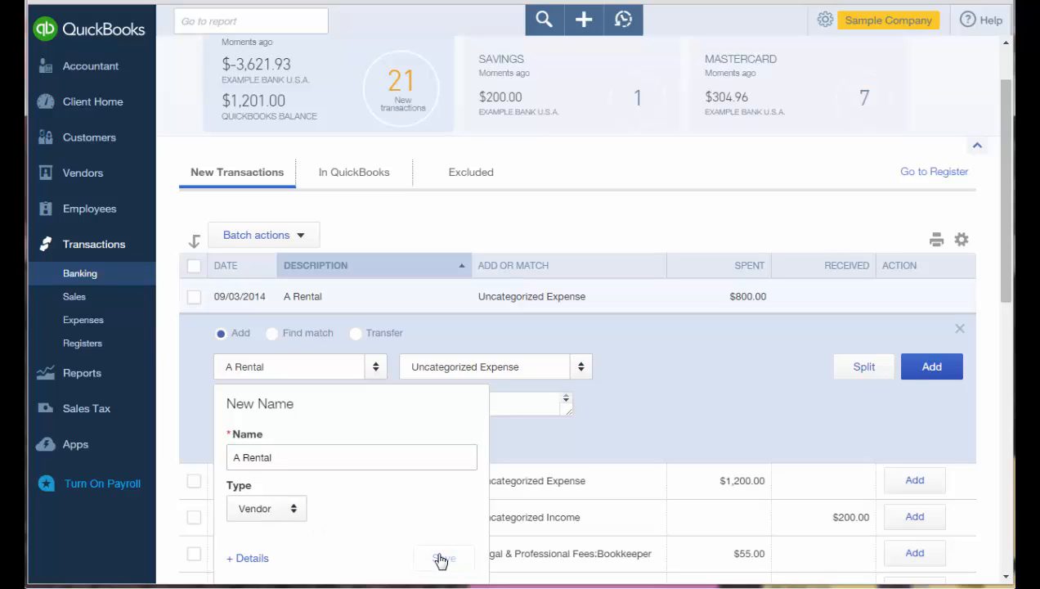
left_click(415, 368)
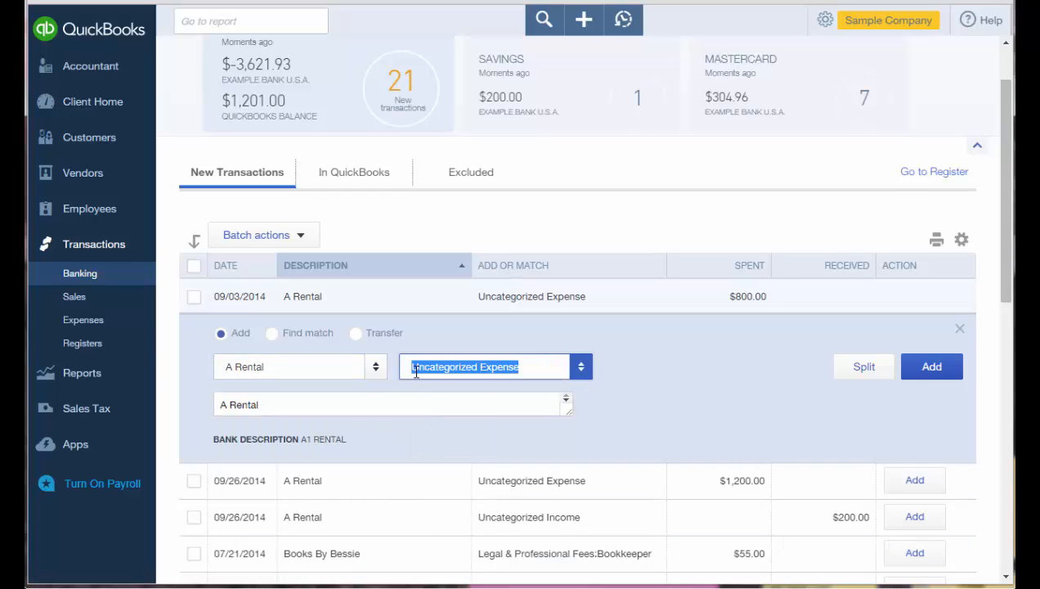
type("Eq")
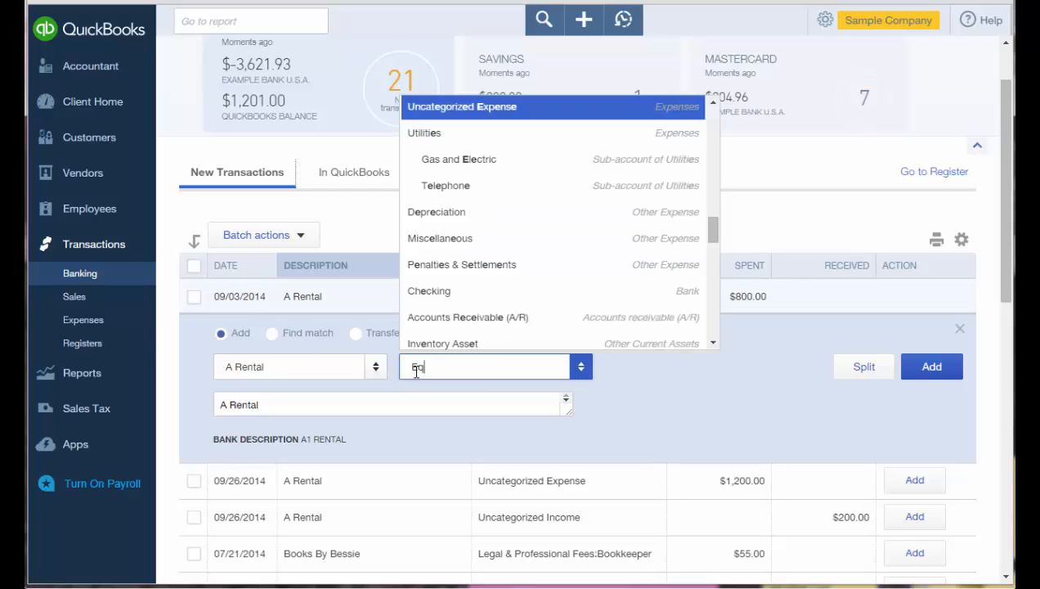
type("uipment")
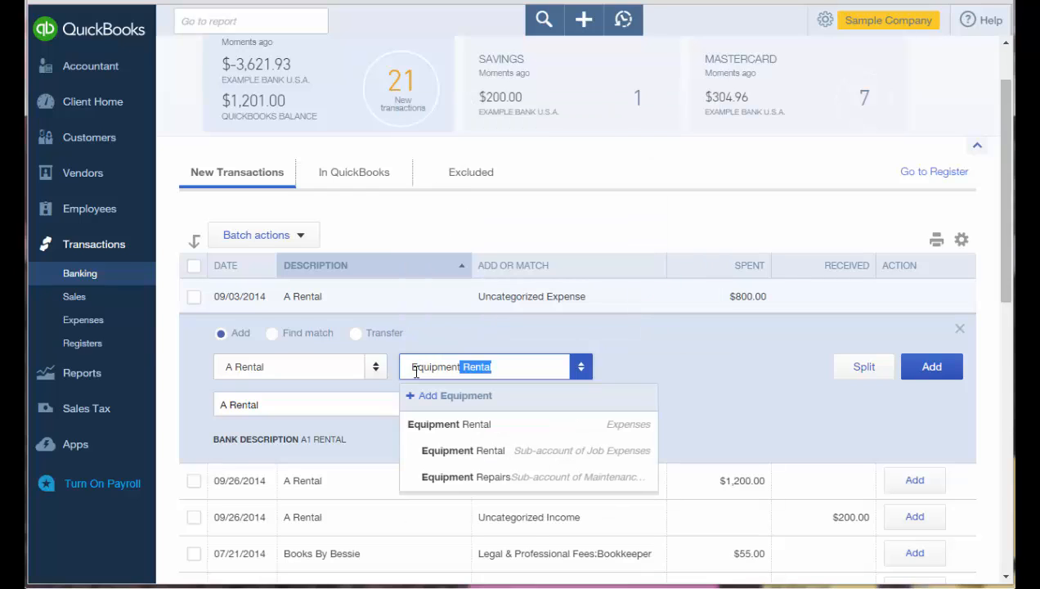
type(" Rental")
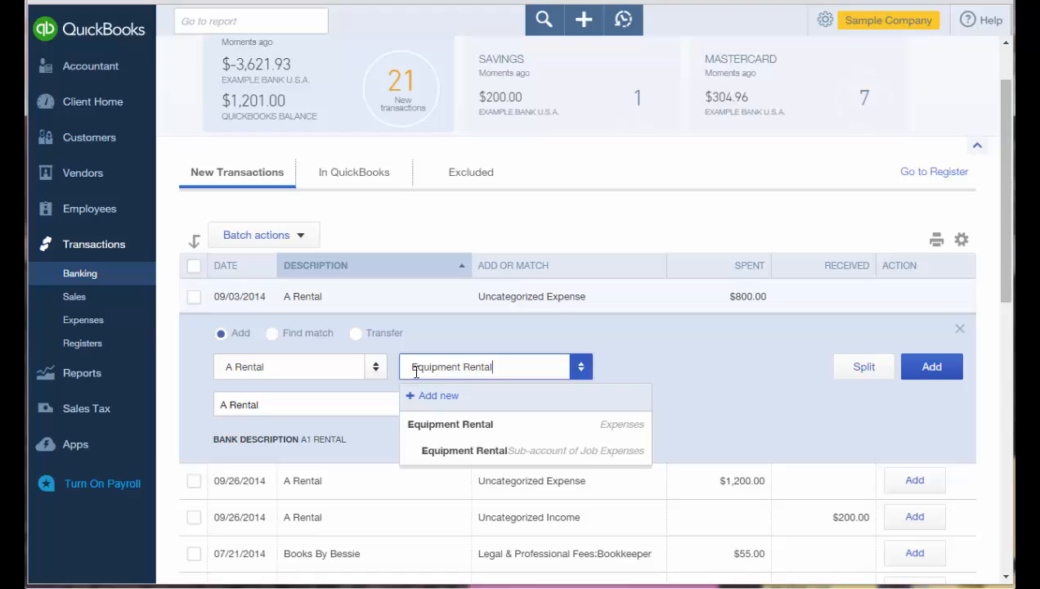
key("Tab")
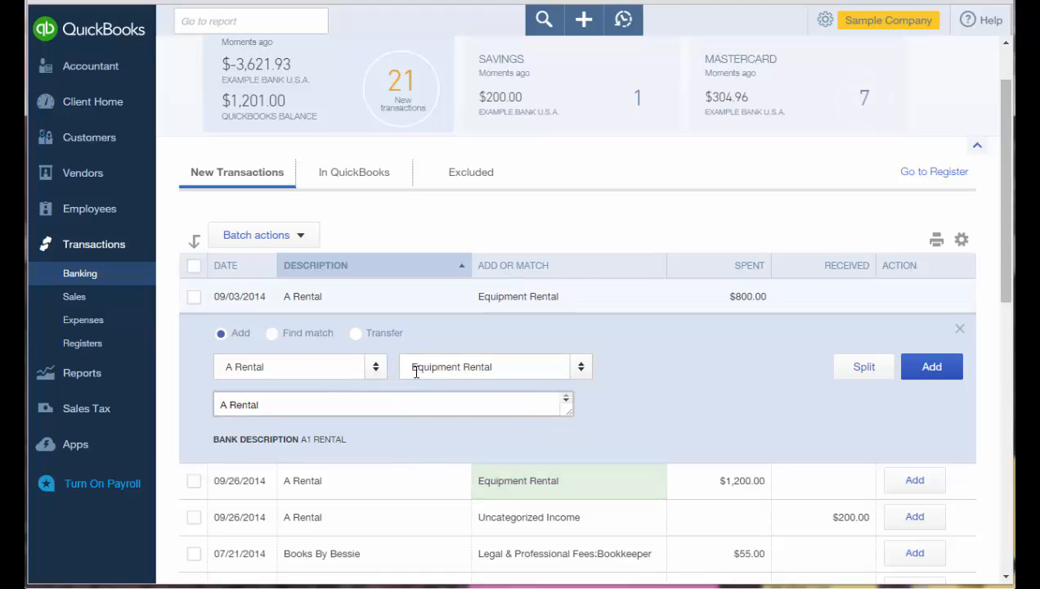
left_click(930, 372)
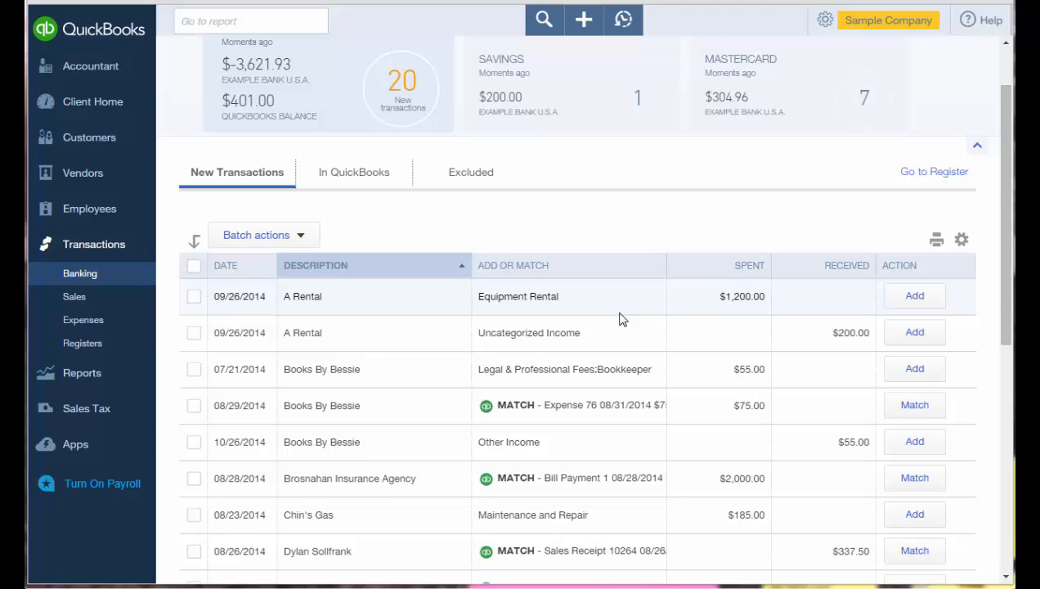
Add the $1,200 A Rental charge as well, then expand the $55 Books By Bessie transaction.
left_click(619, 306)
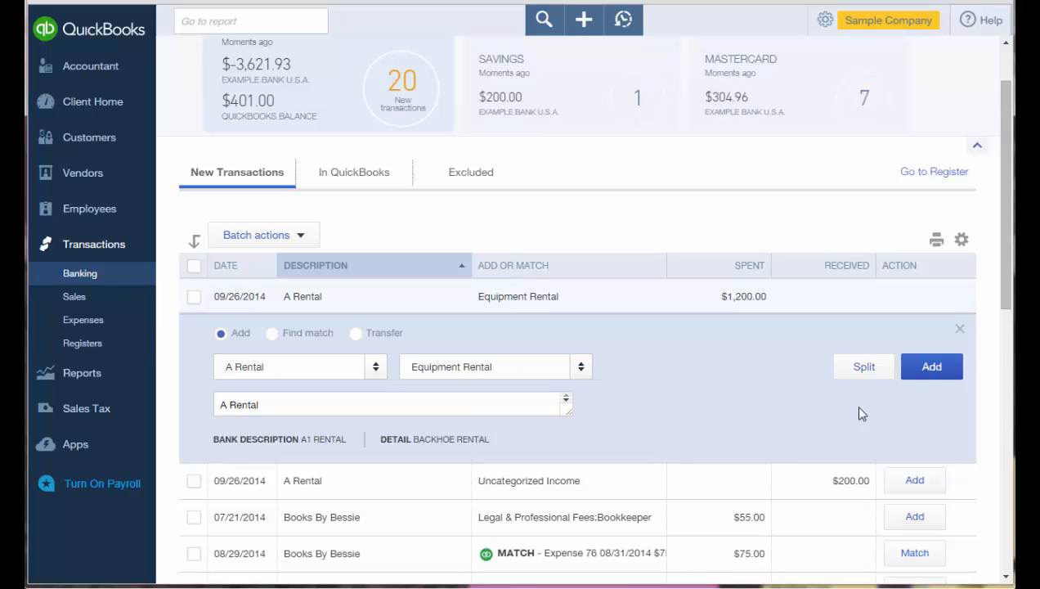
left_click(936, 376)
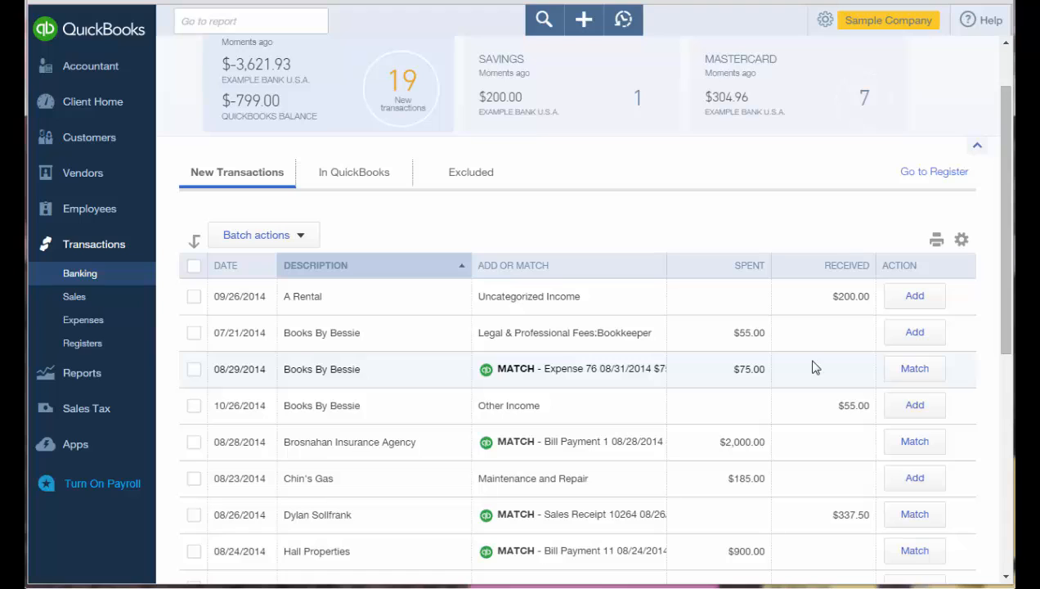
left_click(576, 339)
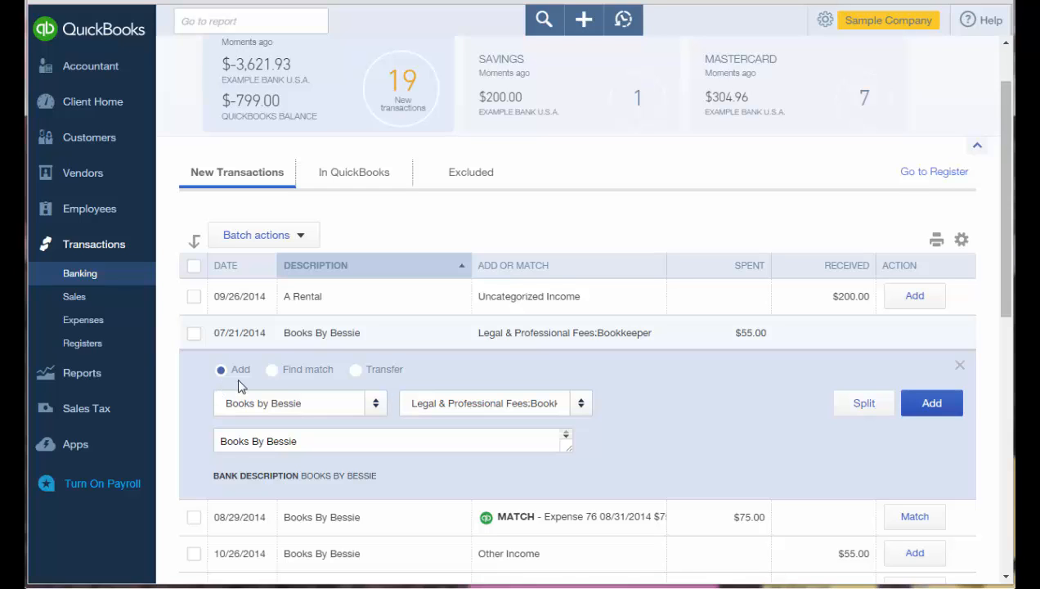
Check for a match, then exclude the $55.00 Books By Bessie transaction from 07/21/2014.
left_click(273, 369)
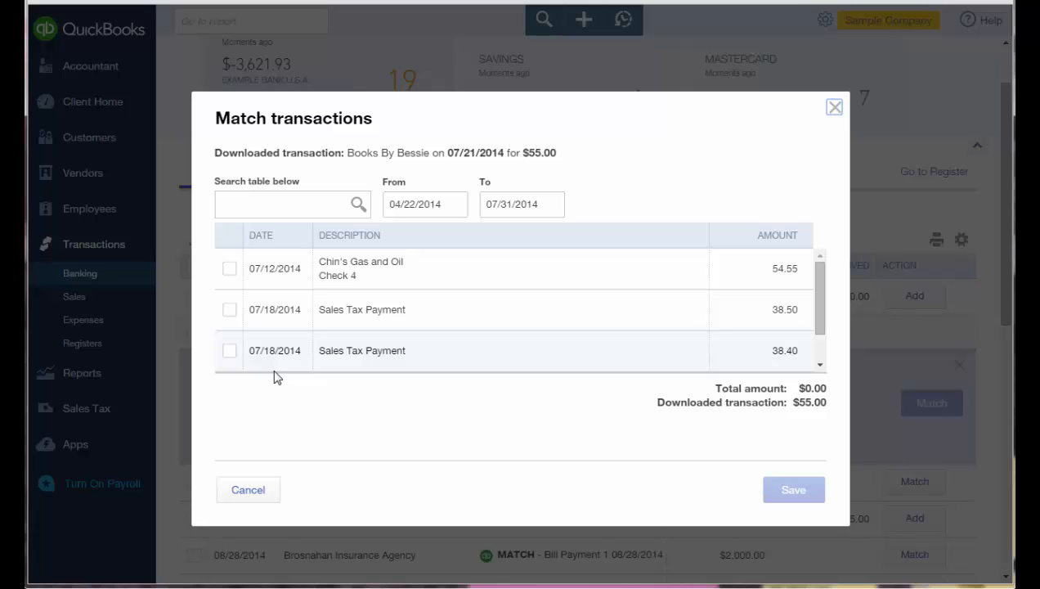
left_click(834, 108)
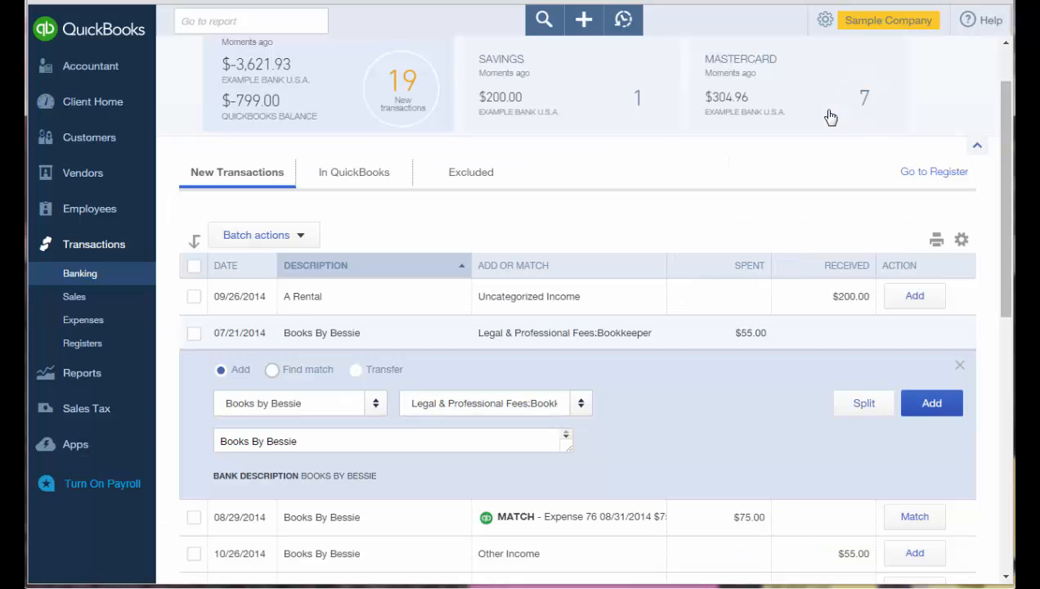
left_click(195, 342)
left_click(299, 237)
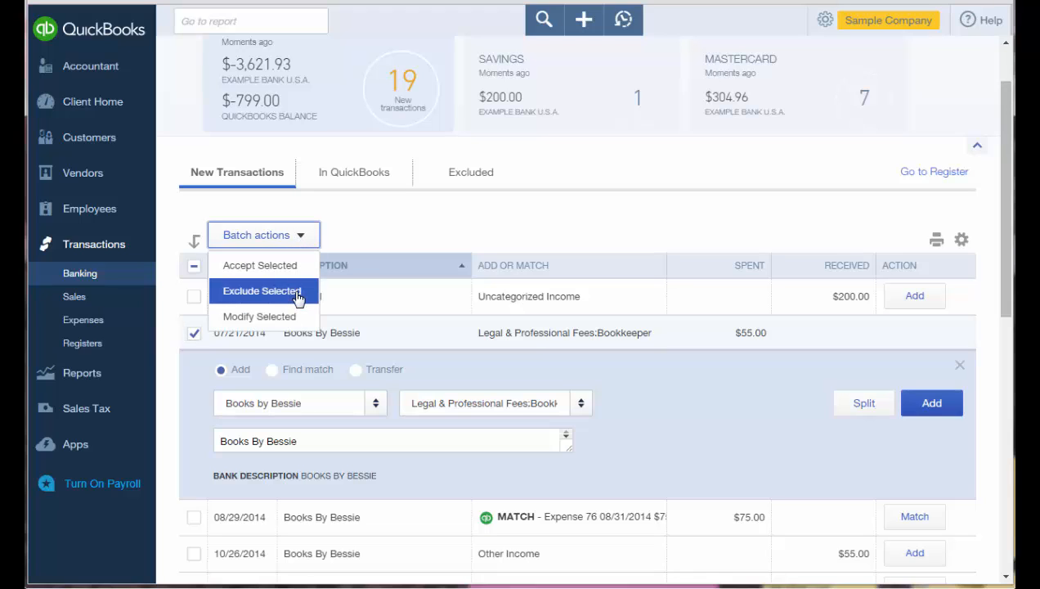
left_click(261, 291)
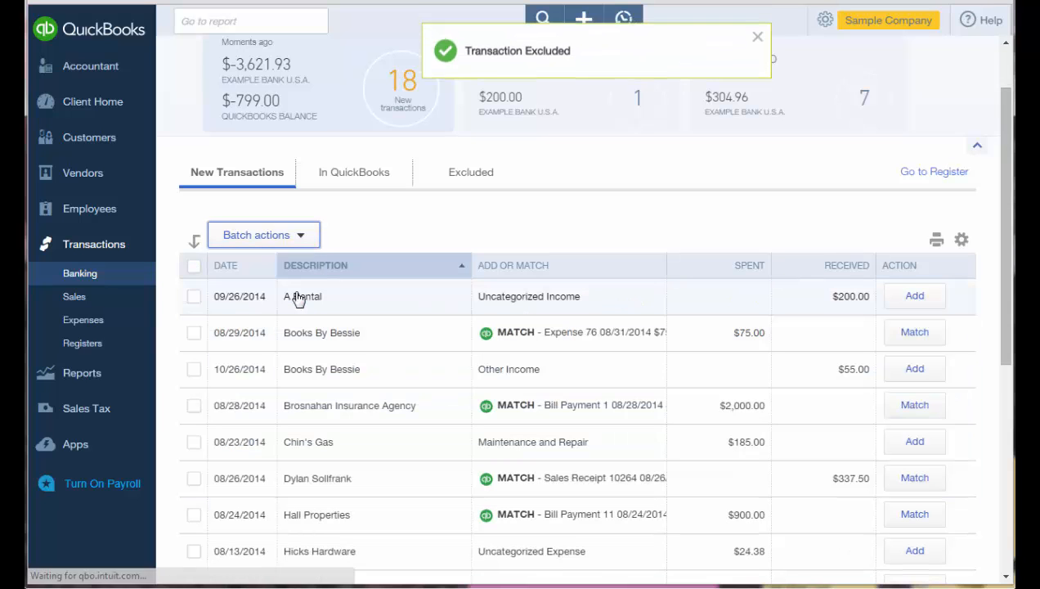
Record the $185 Chin's Gas transaction as a transfer to Uncategorized Asset, then review table display settings.
left_click(335, 449)
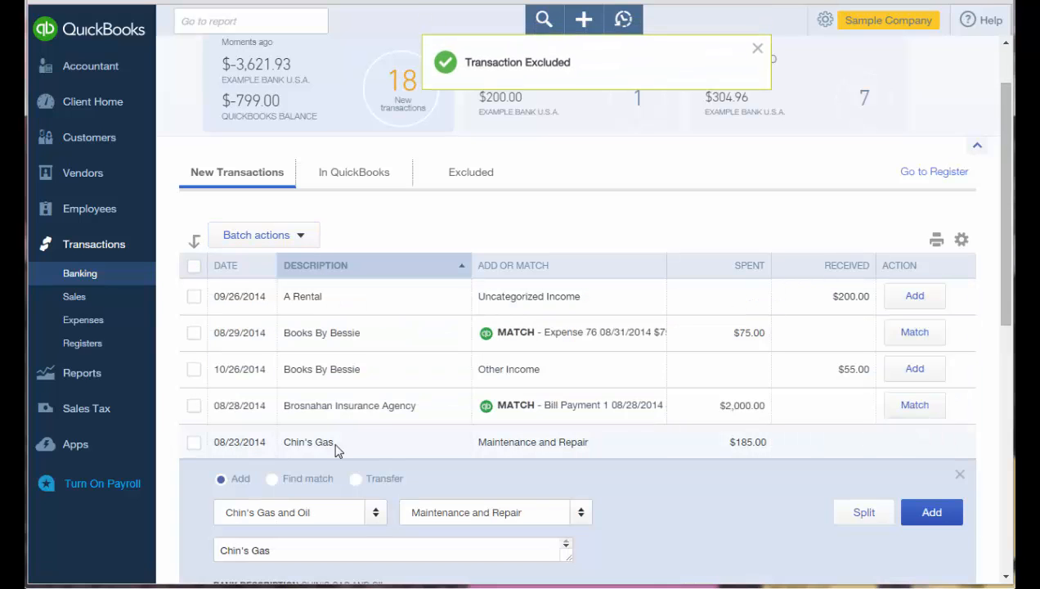
scroll(446, 476, "down", 1)
scroll(446, 476, "down", 1)
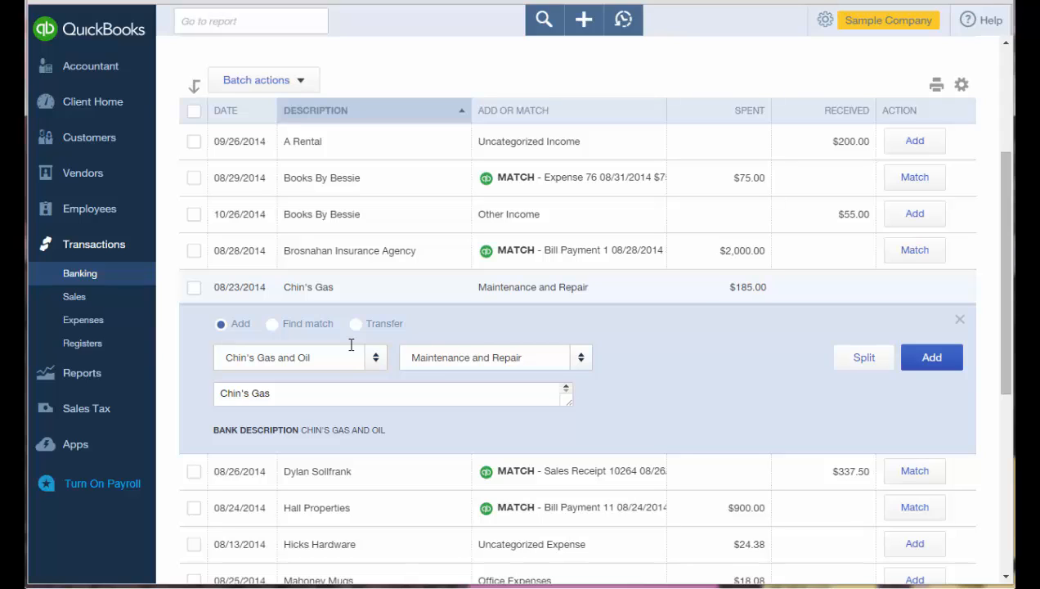
left_click(355, 325)
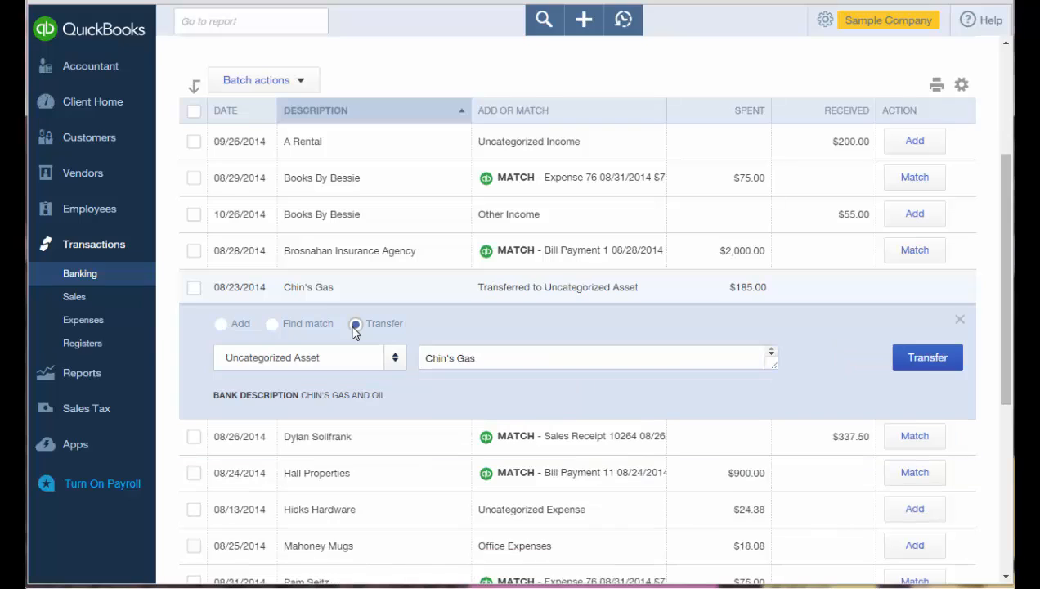
left_click(392, 362)
left_click(393, 363)
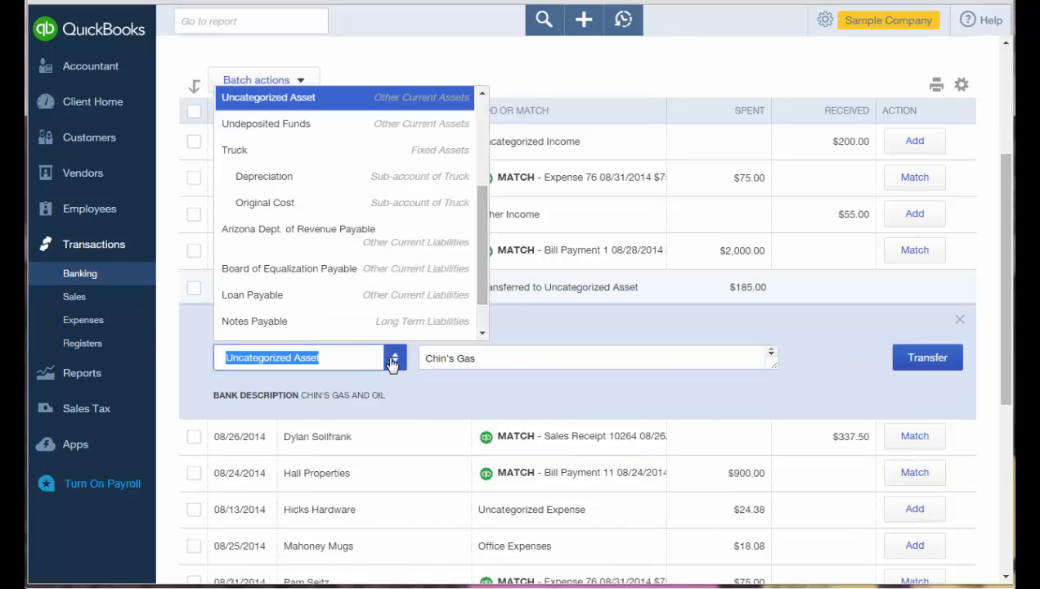
left_click(392, 362)
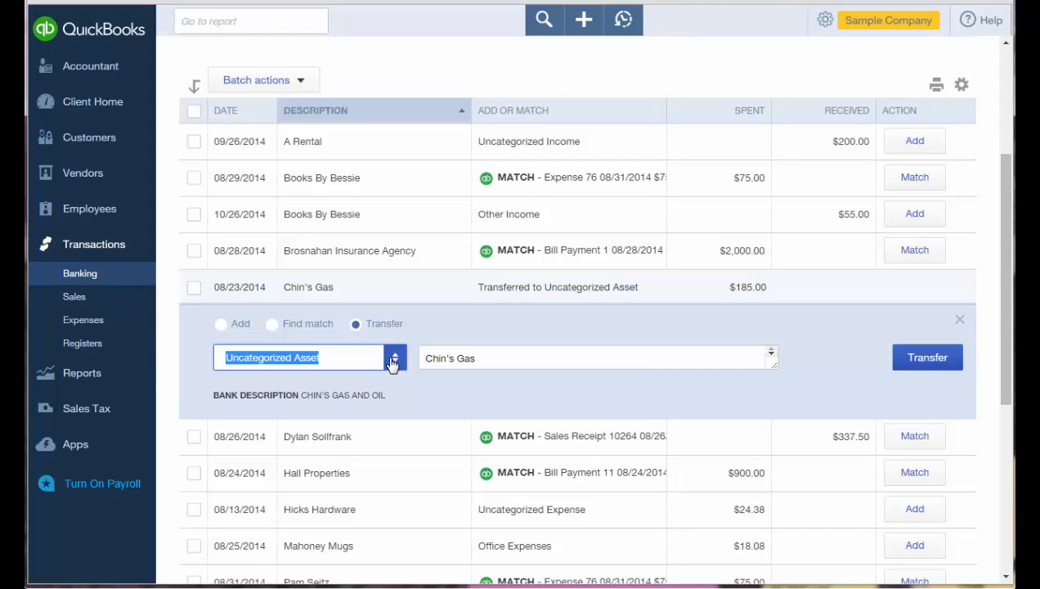
left_click(962, 87)
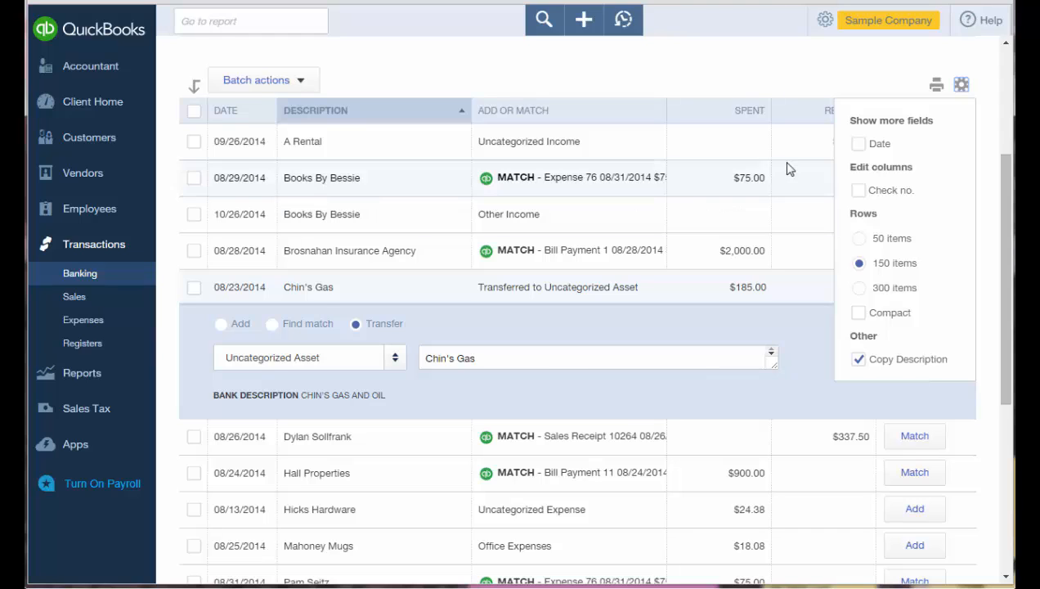
left_click(793, 86)
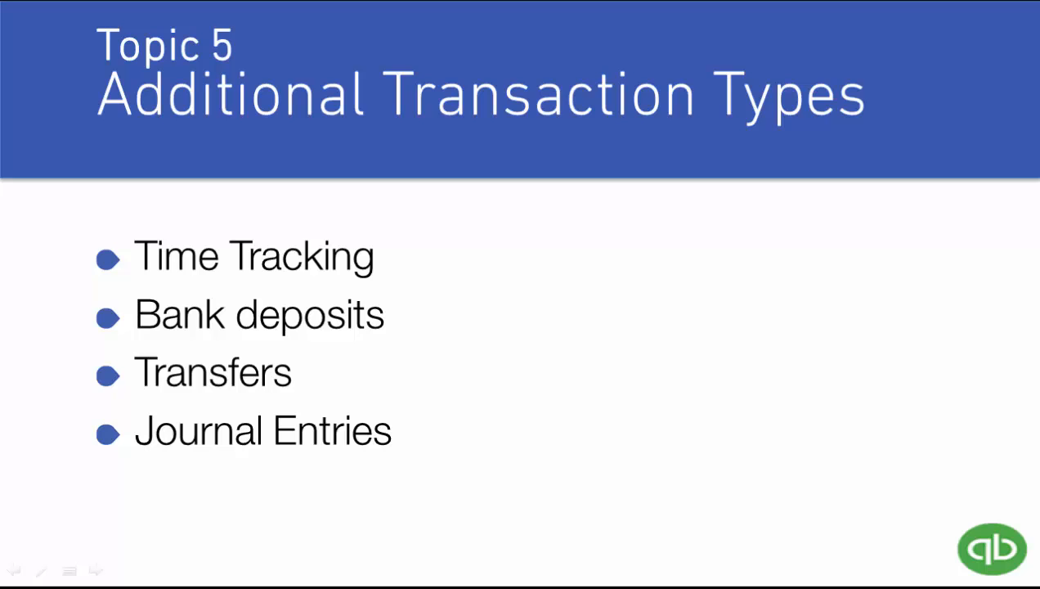
Advance the presentation to the Learning Objectives slide.
key("Right")
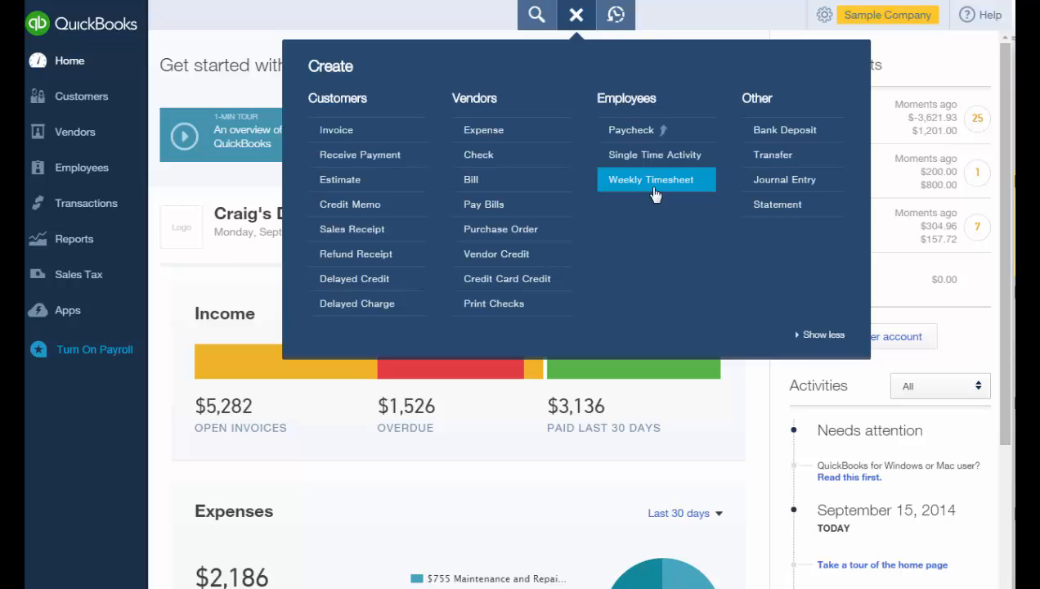
Start a weekly timesheet for the employee, billing Design service at 75.00 to Amy's Bird Sanctuary.
left_click(655, 193)
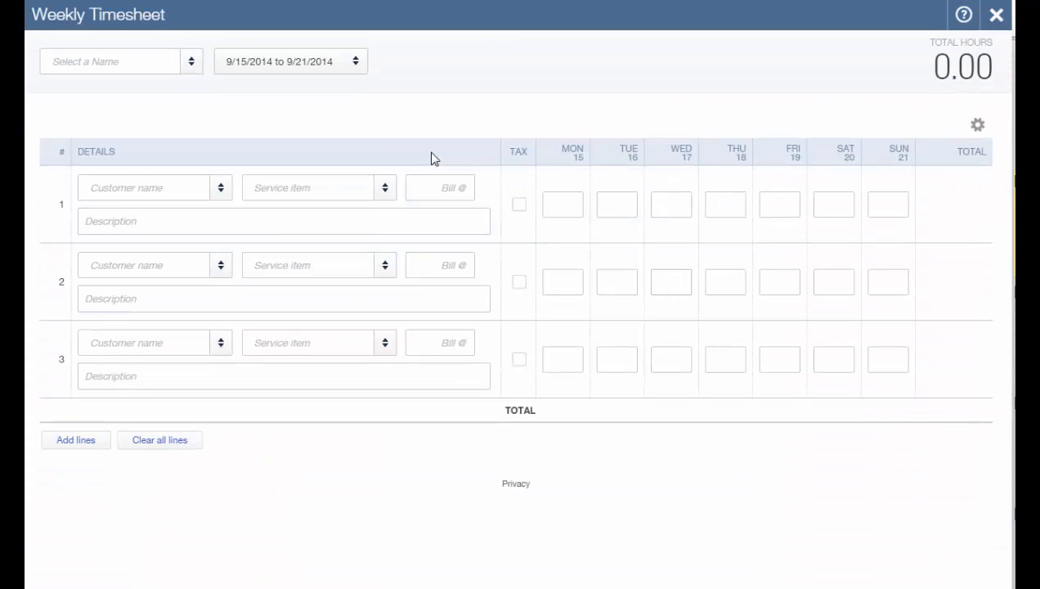
left_click(193, 75)
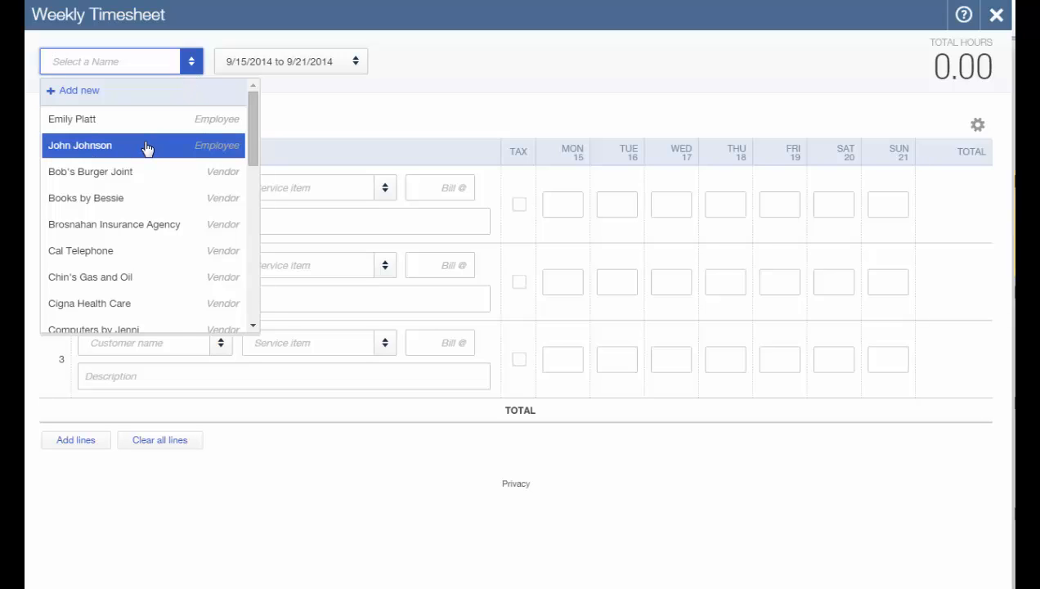
left_click(147, 146)
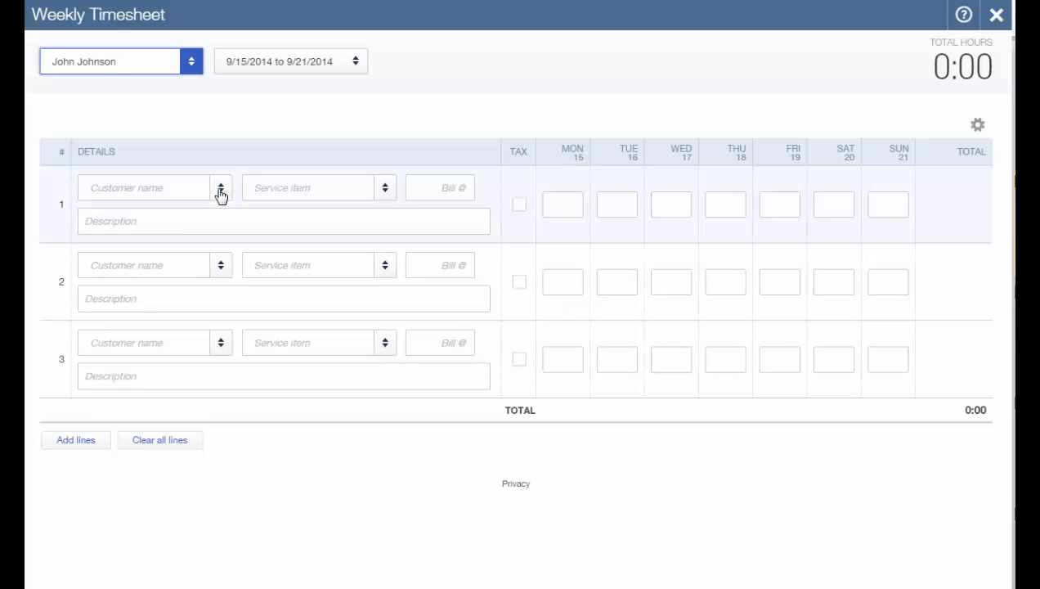
left_click(220, 193)
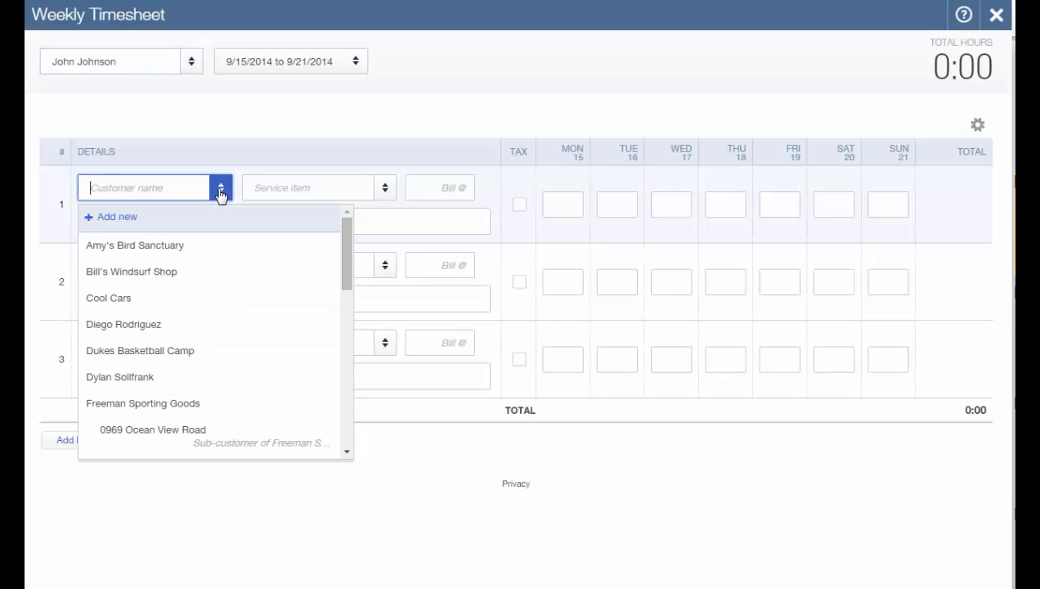
left_click(164, 258)
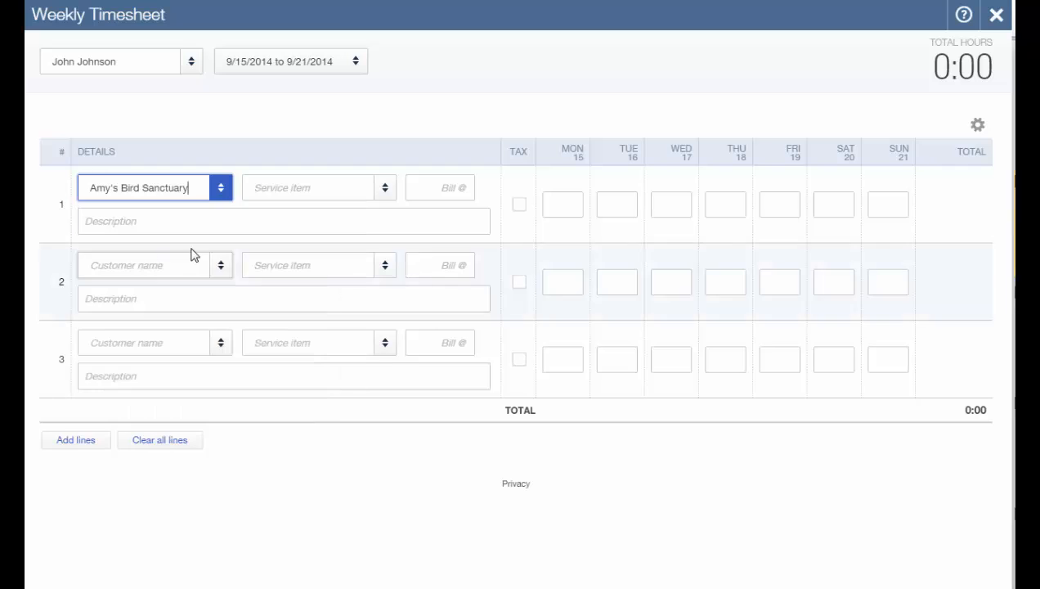
left_click(385, 199)
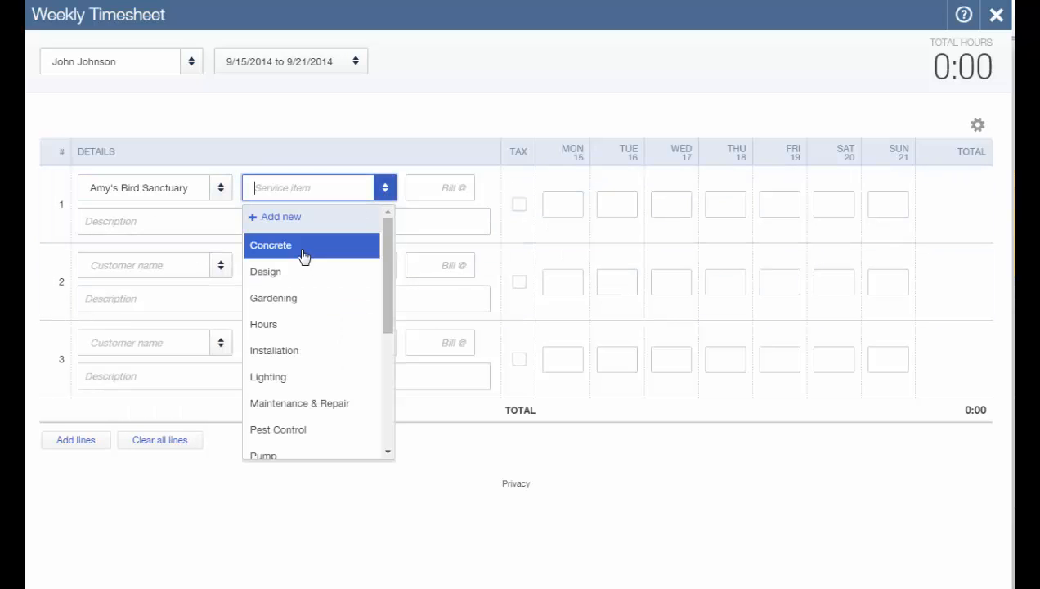
left_click(293, 273)
left_click(414, 187)
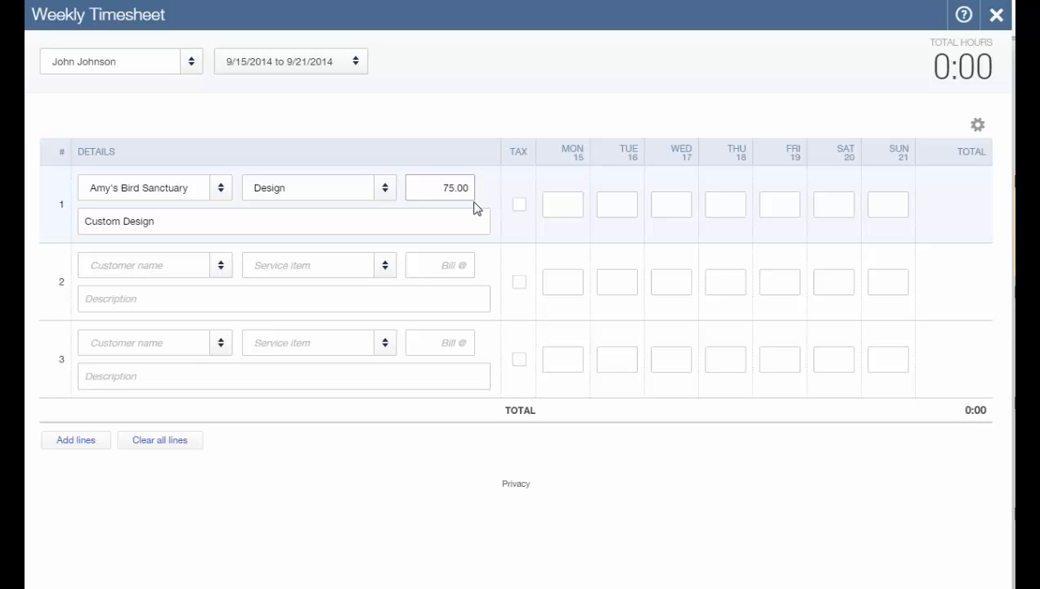
Enter 8:00 Monday, 8:30 Tuesday and 4:30 Wednesday on the Design line.
left_click(562, 204)
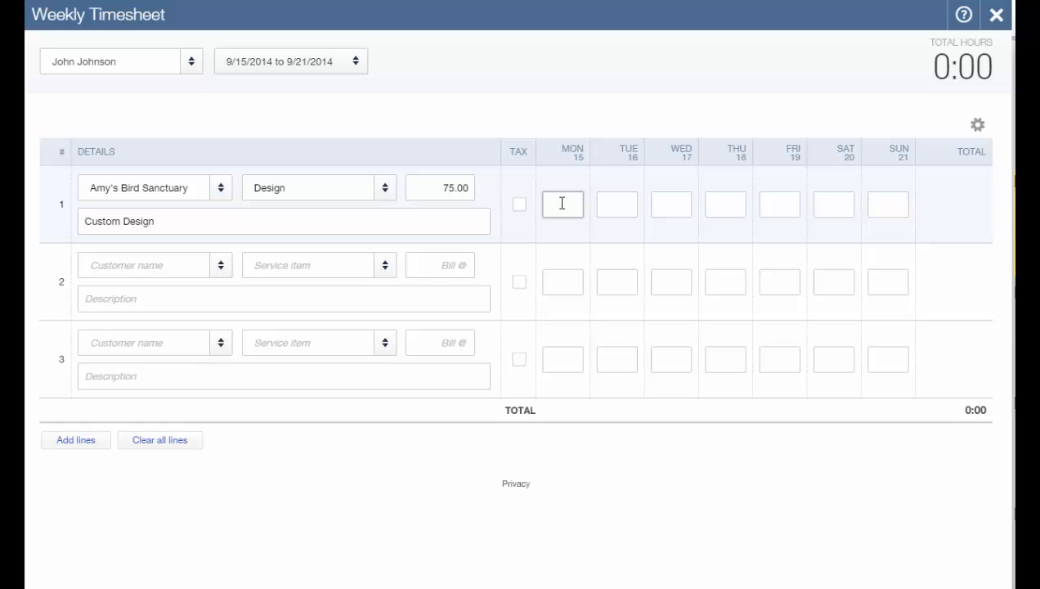
type("8")
key("Tab")
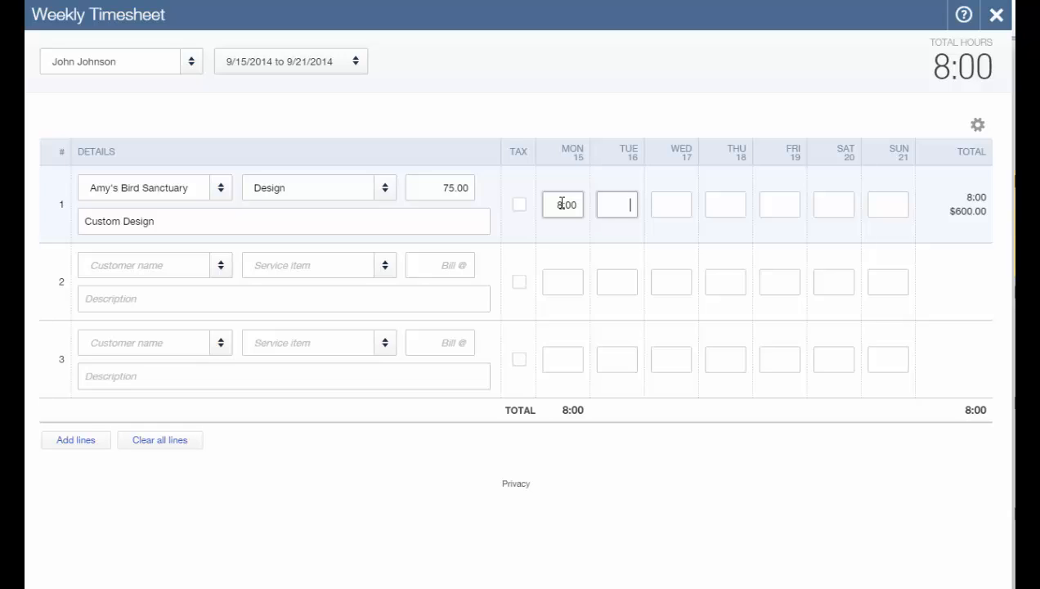
type("8")
type(":30")
key("Tab")
type("4")
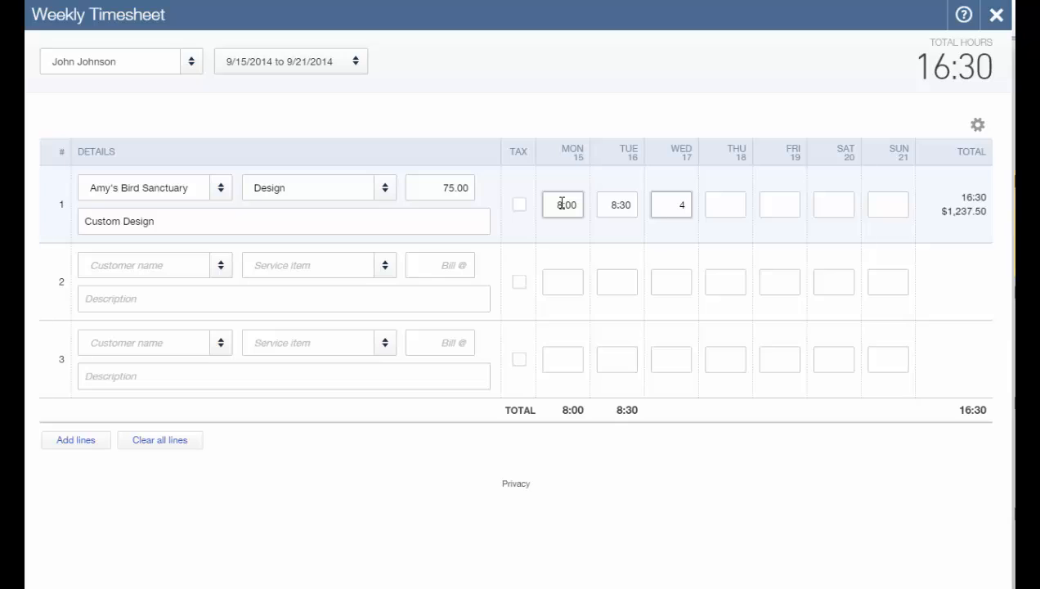
type(":30")
key("Tab")
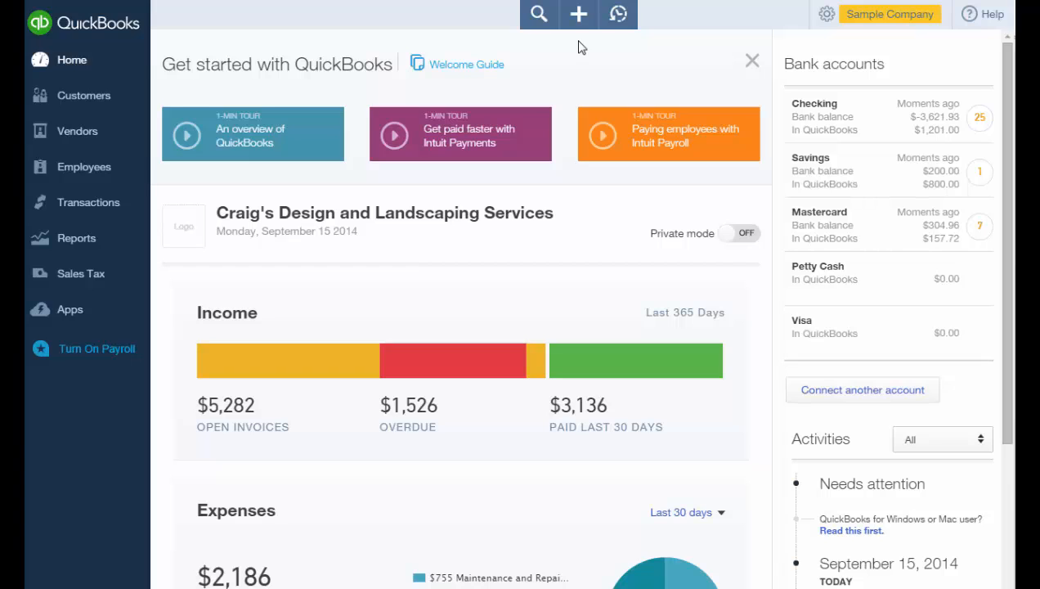
Create a 09/14/2014 Checking deposit with the Cool Cars and Freeman Sporting Goods payments, totaling $2,062.52.
left_click(579, 28)
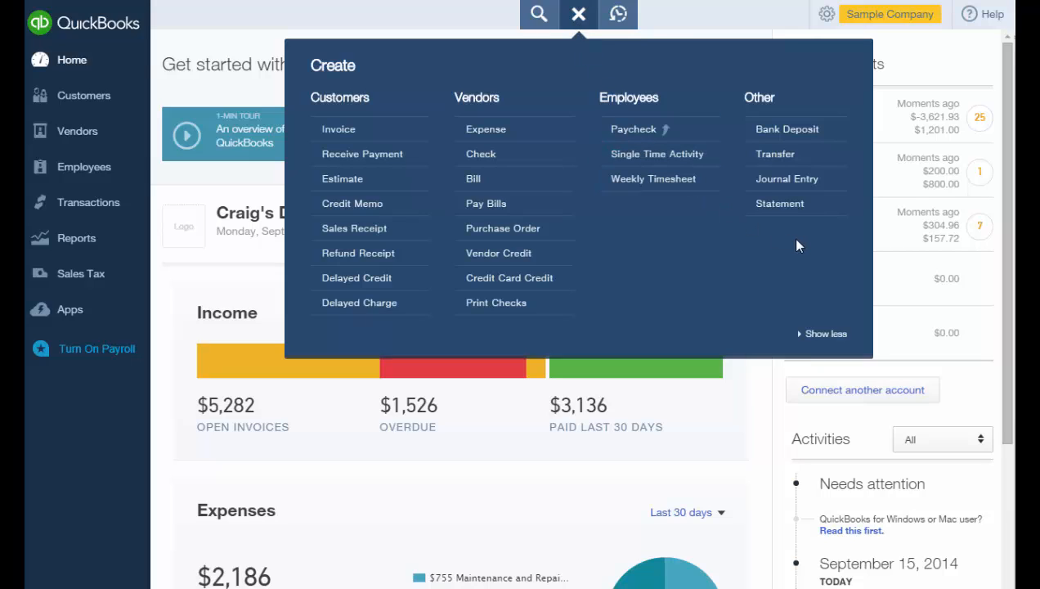
left_click(783, 131)
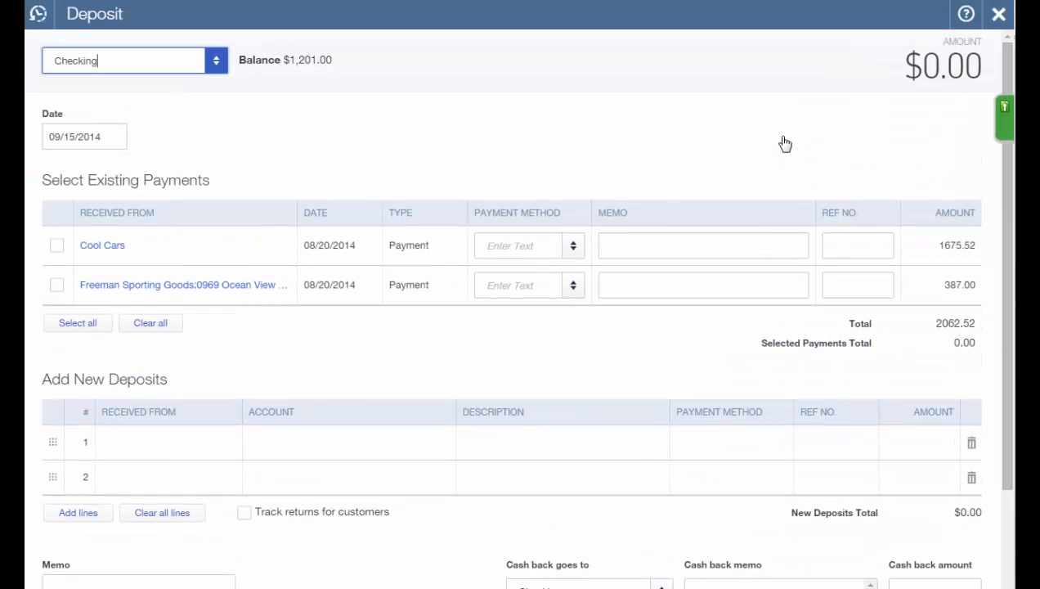
left_click(219, 70)
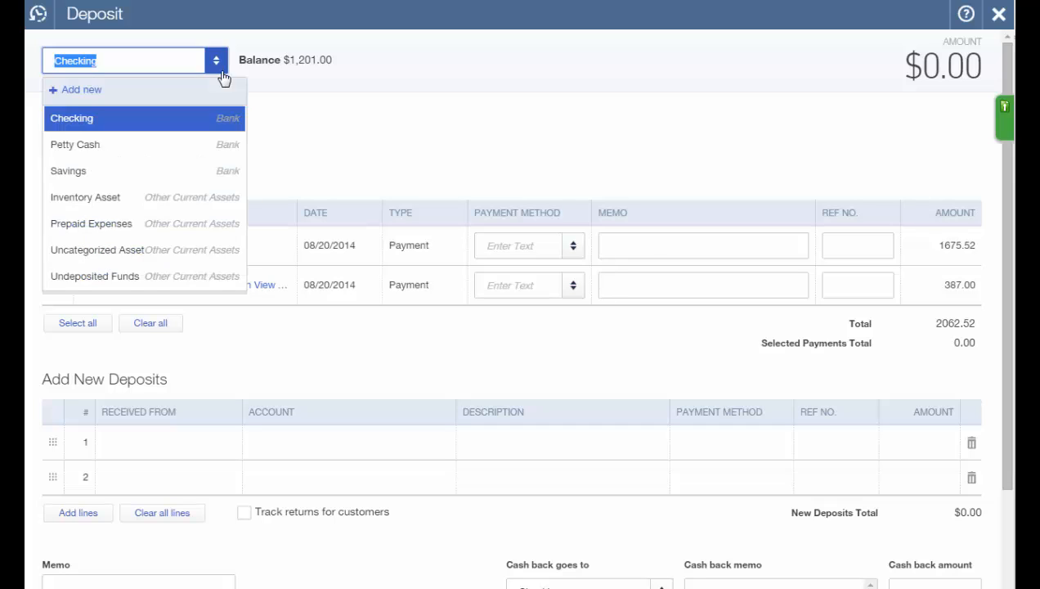
left_click(222, 76)
key("Tab")
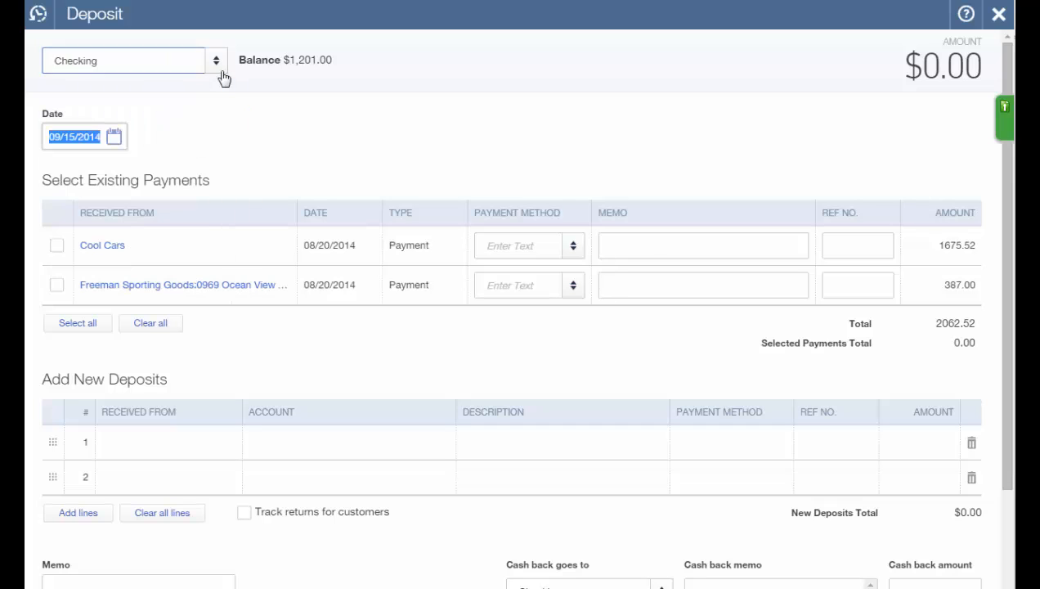
key("minus")
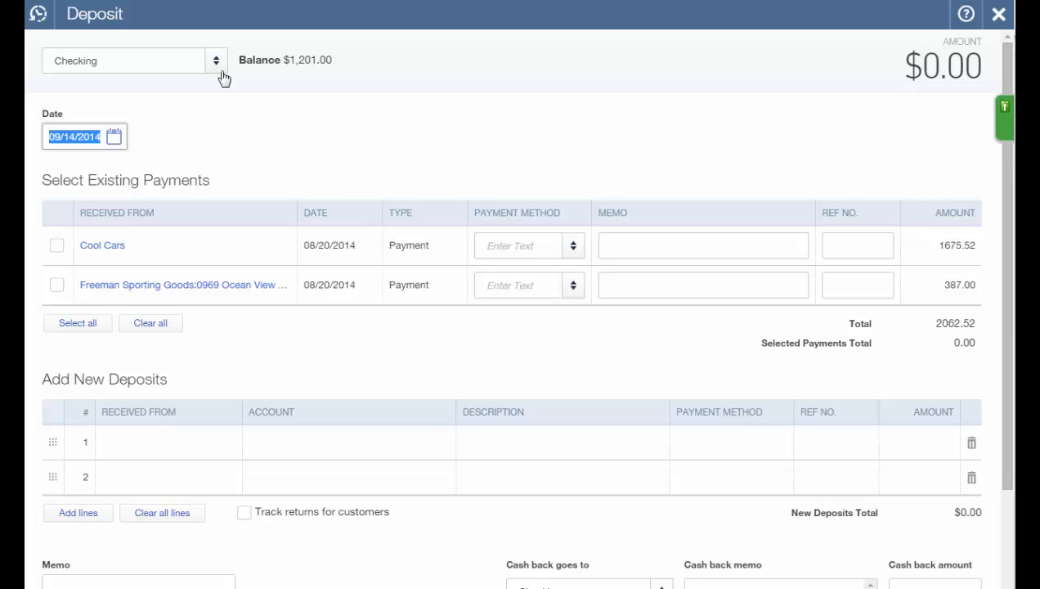
key("Tab")
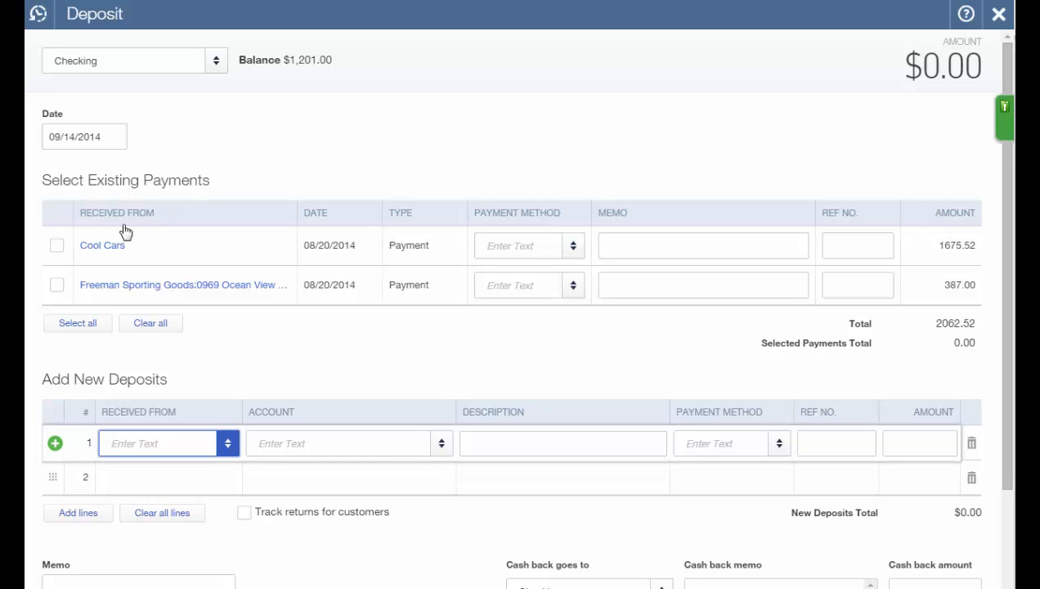
left_click(58, 247)
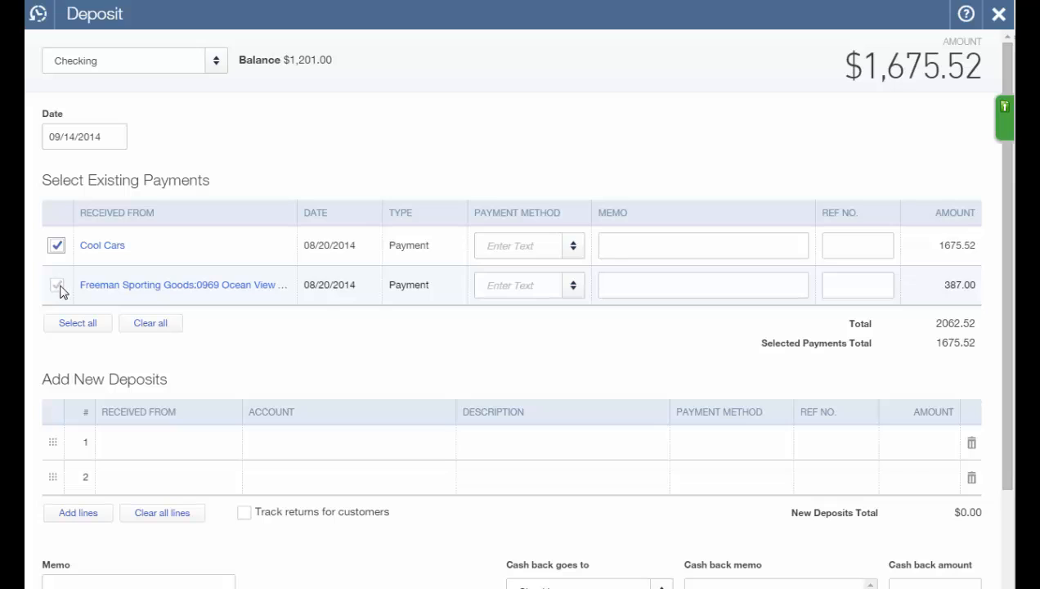
left_click(58, 285)
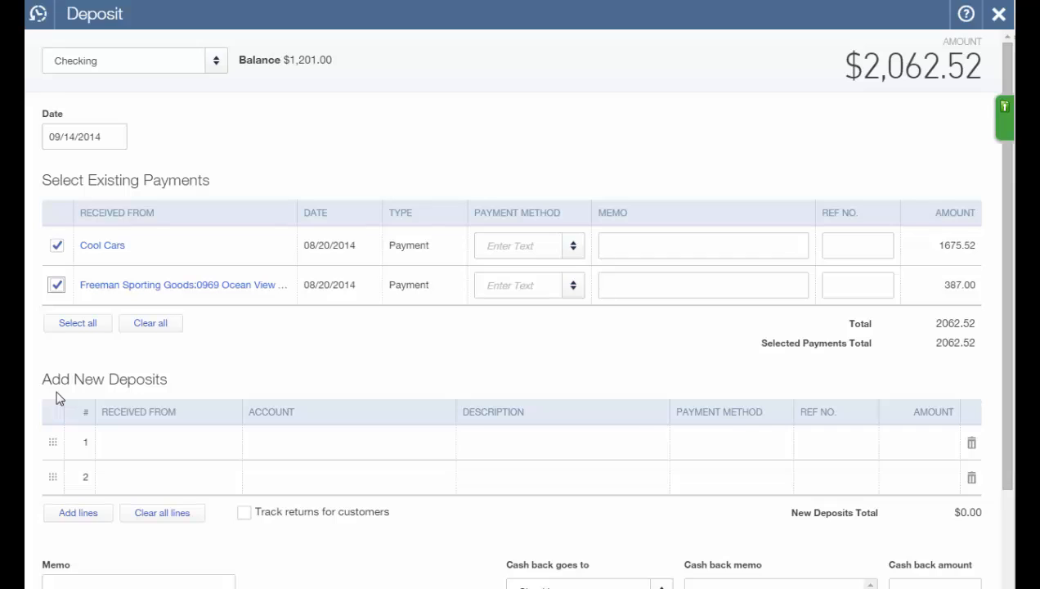
Send $100.00 cash back to Petty Cash, leaving $1,962.52, and save and close the deposit.
scroll(56, 398, "down", 3)
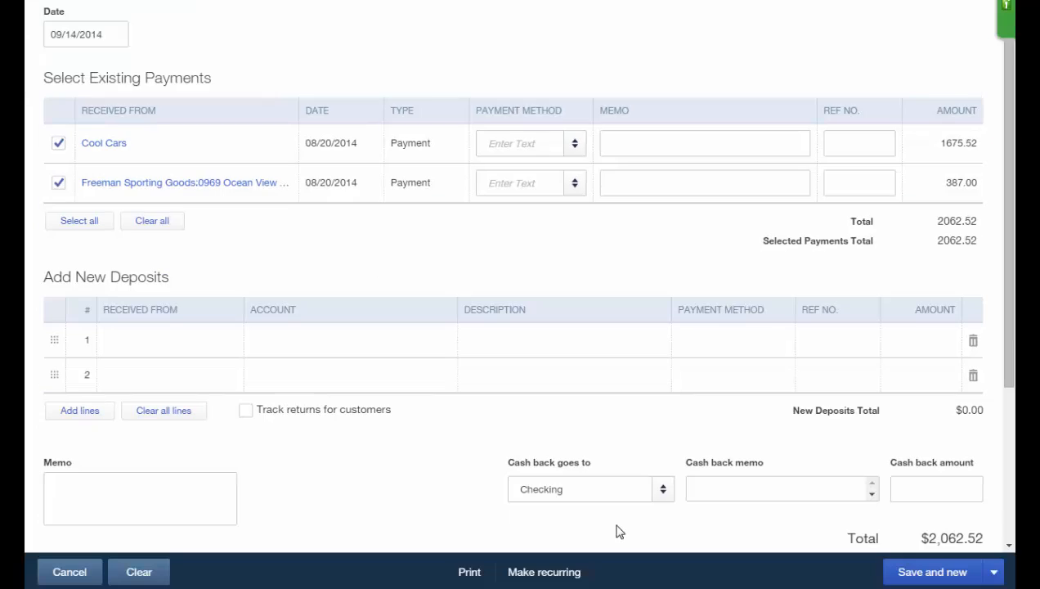
left_click(663, 494)
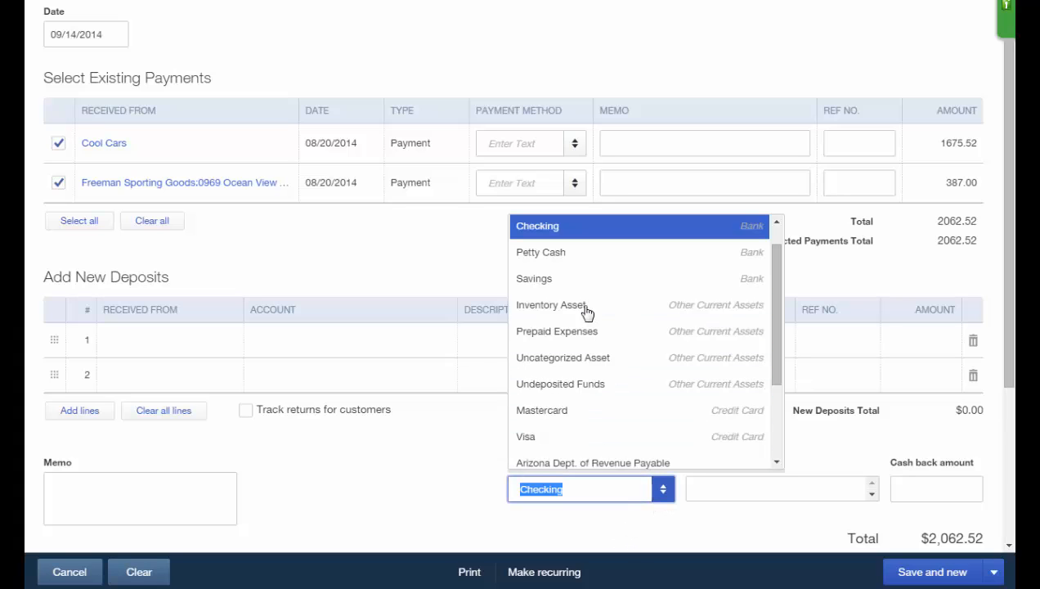
left_click(914, 487)
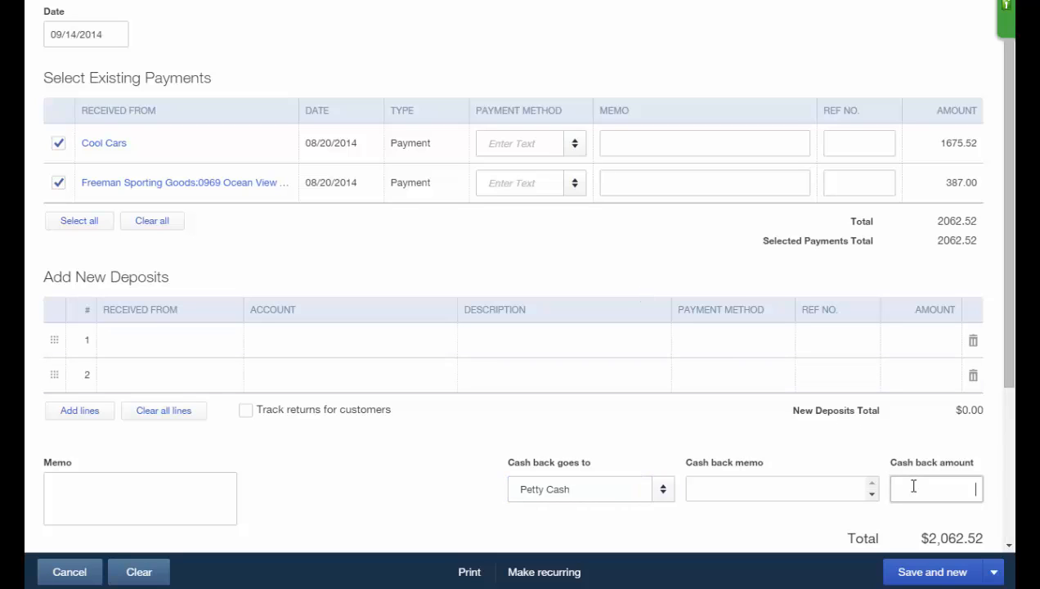
type("100.00")
key("Tab")
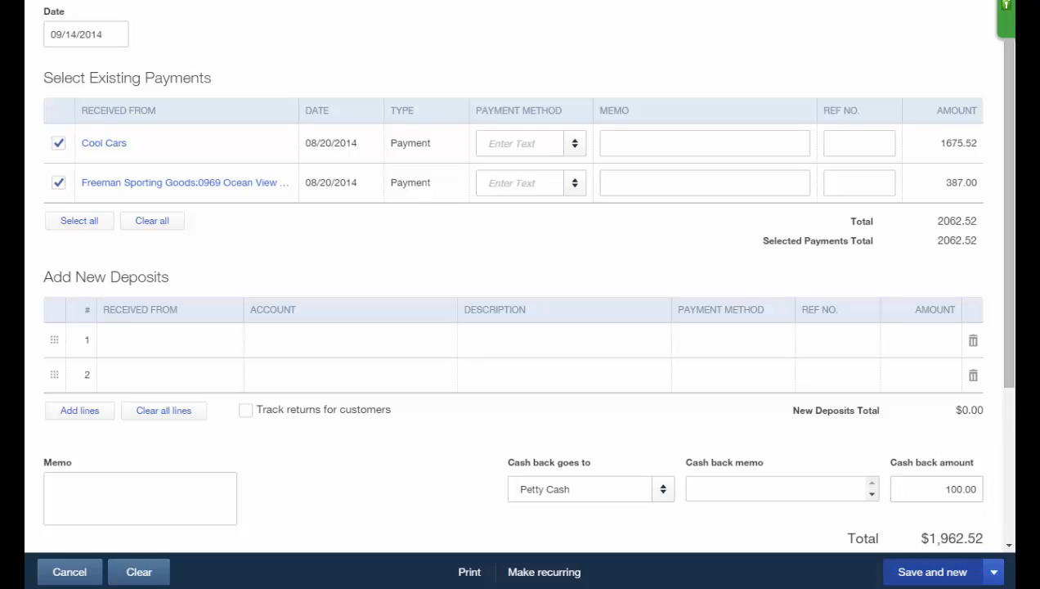
left_click(992, 572)
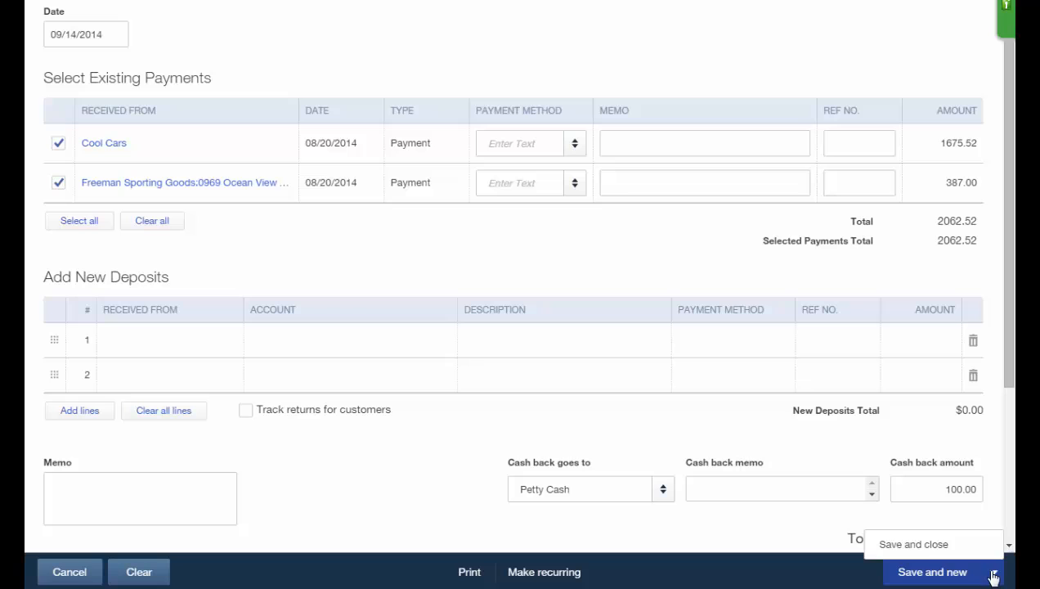
left_click(913, 545)
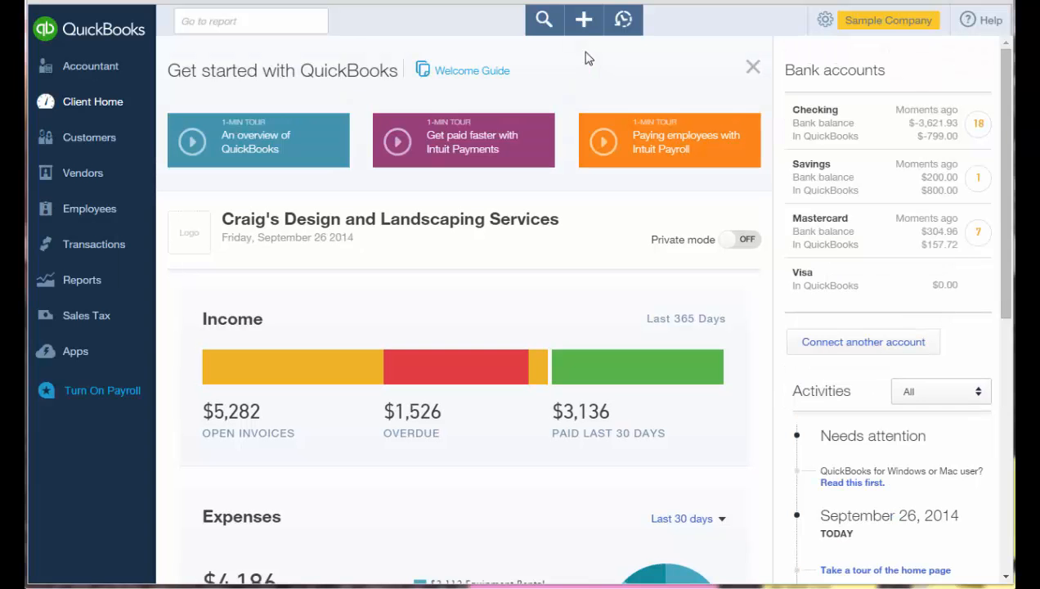
Open a blank Transfer form from the Create menu.
left_click(584, 20)
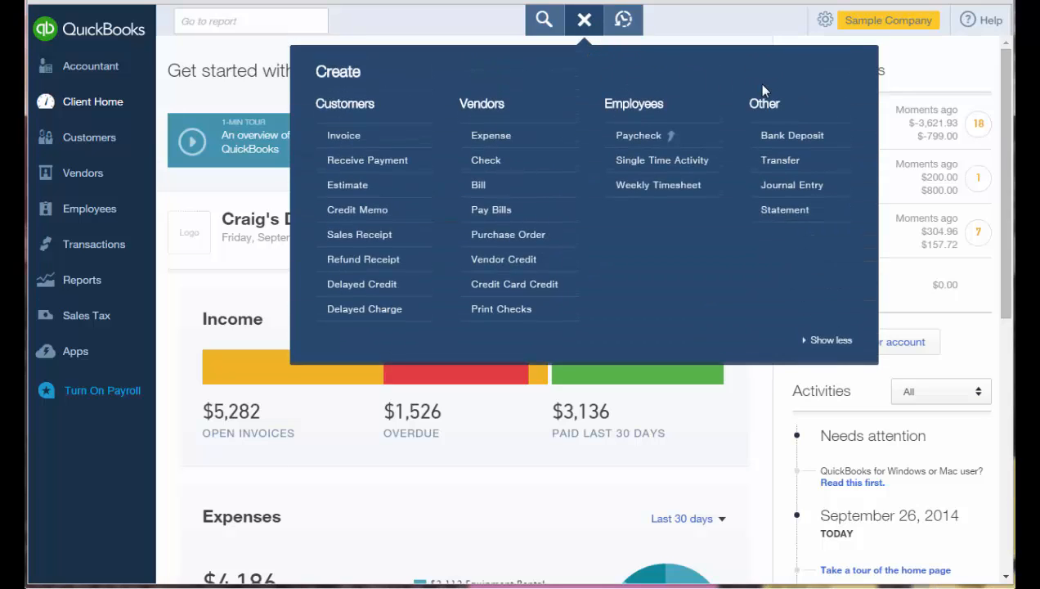
left_click(833, 160)
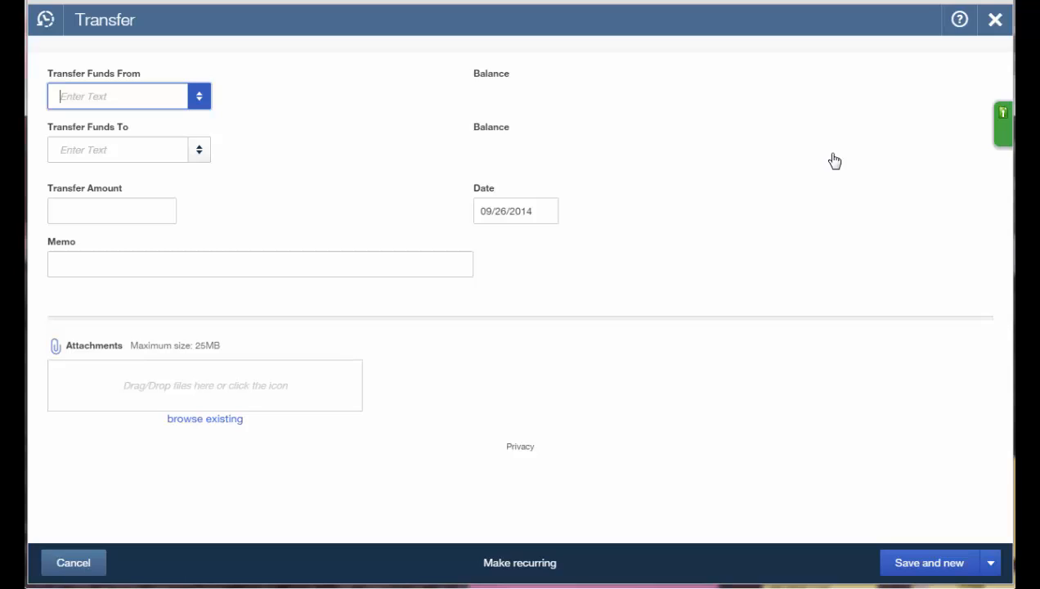
Transfer 799.00 from Savings to Checking, keeping date 09/26/2014, then save and close.
left_click(201, 98)
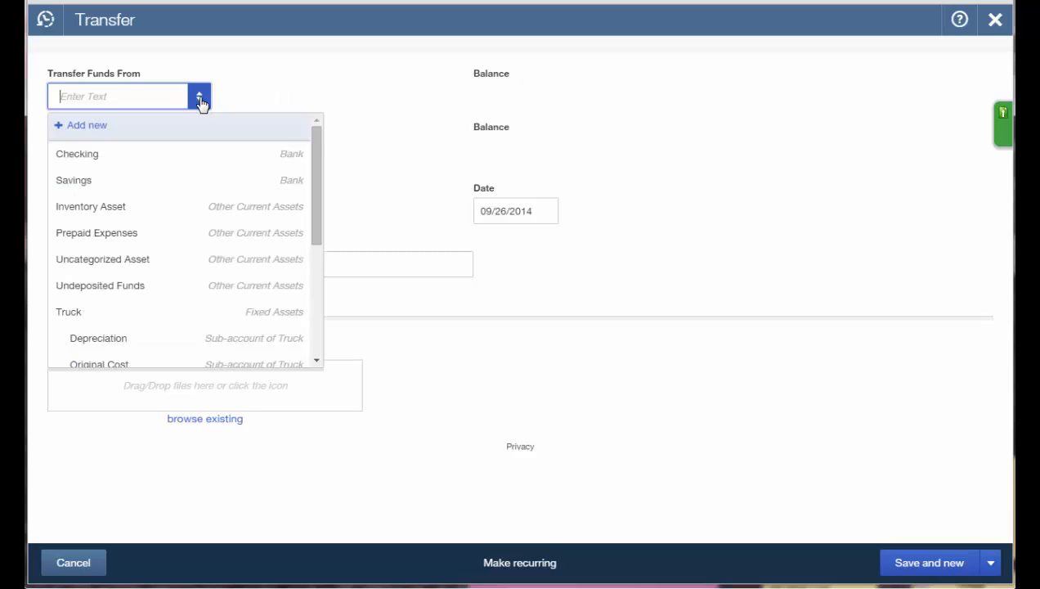
left_click(144, 181)
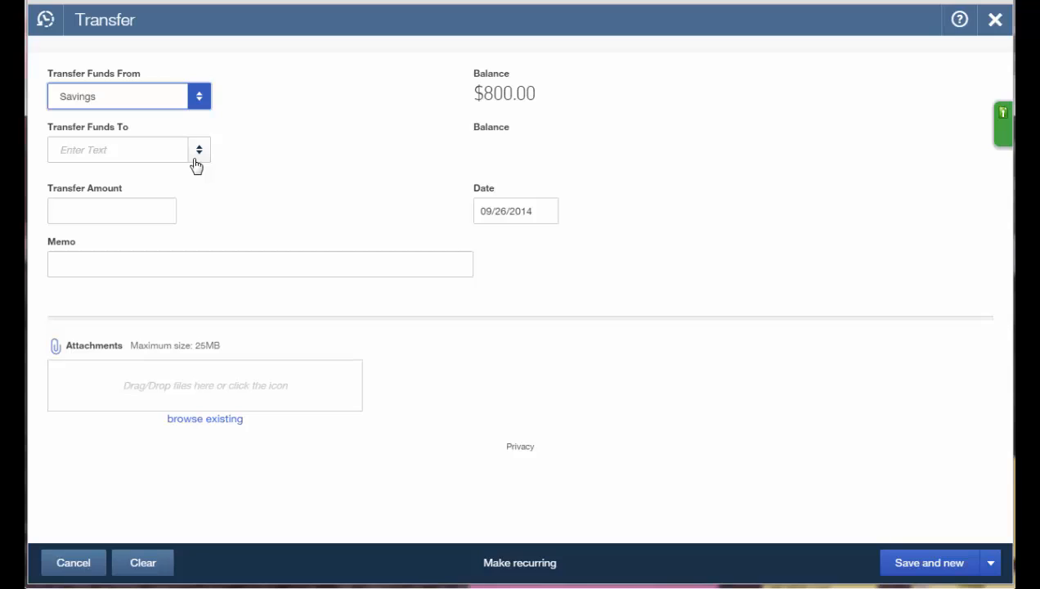
key("Tab")
left_click(196, 164)
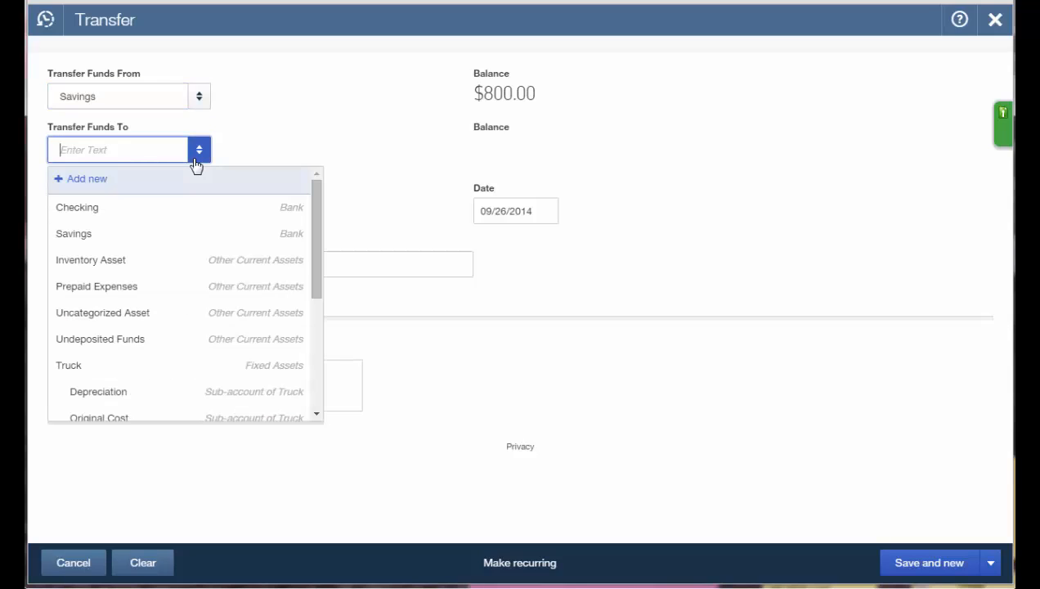
left_click(170, 208)
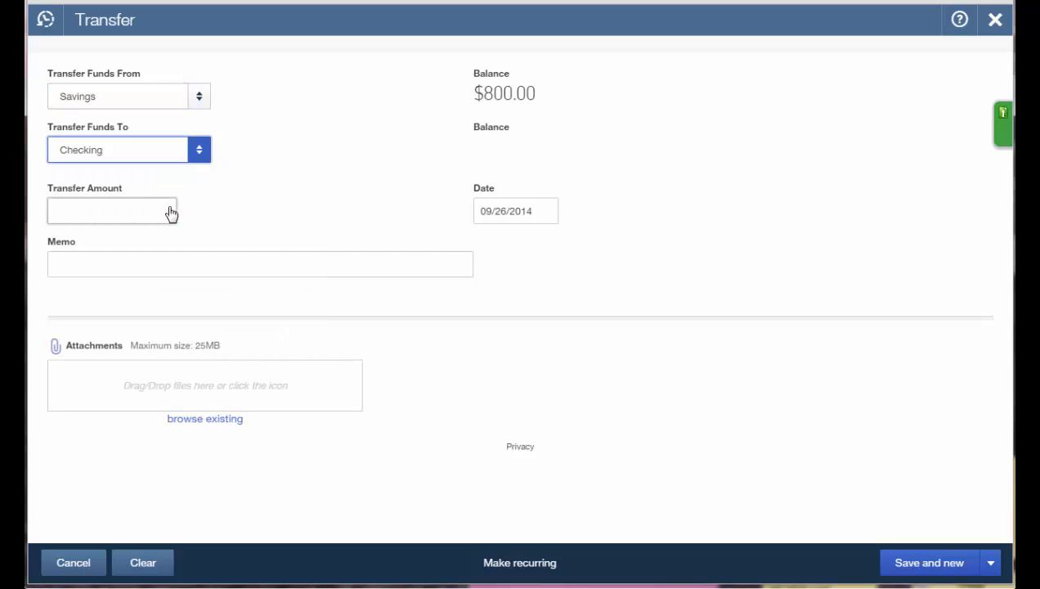
left_click(141, 207)
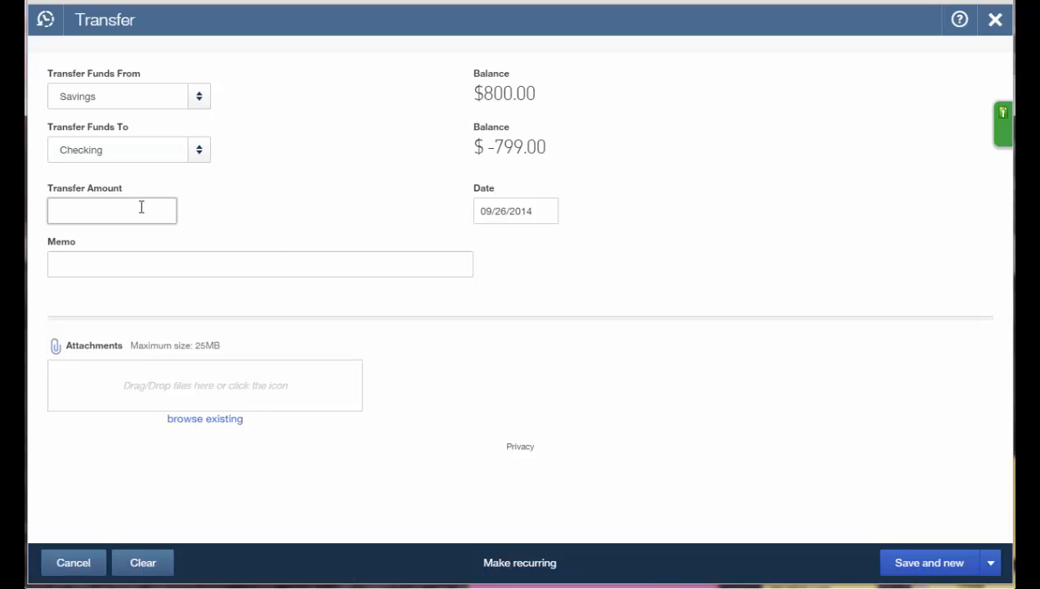
type("799")
key("Tab")
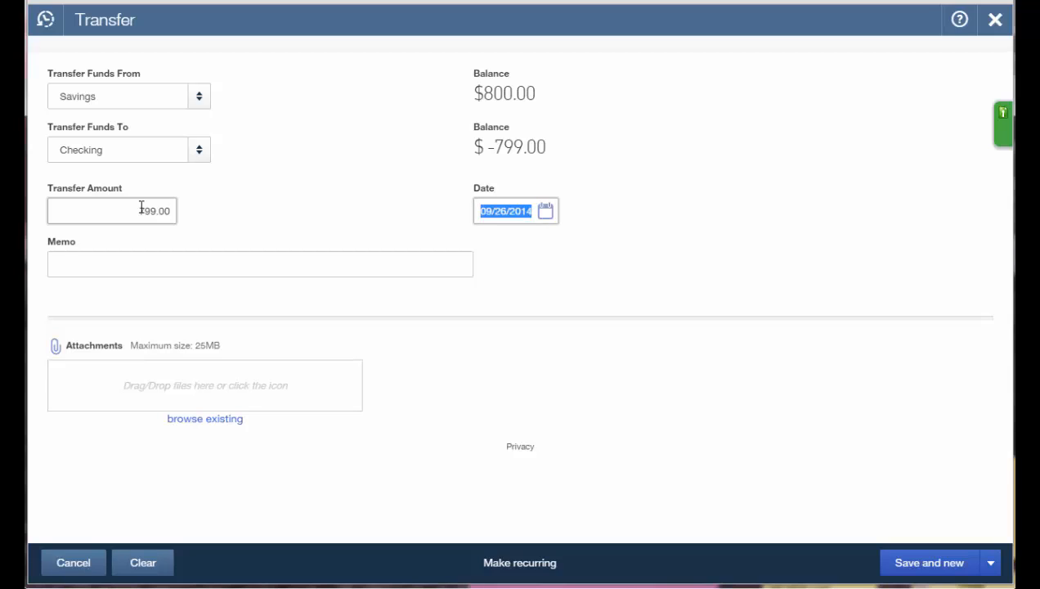
key("Tab")
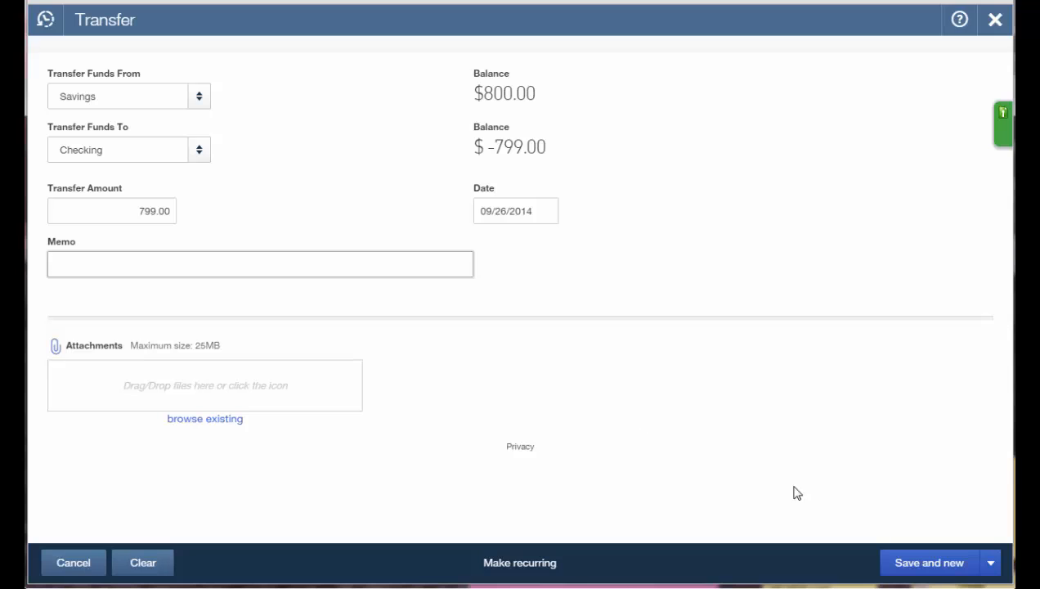
left_click(990, 563)
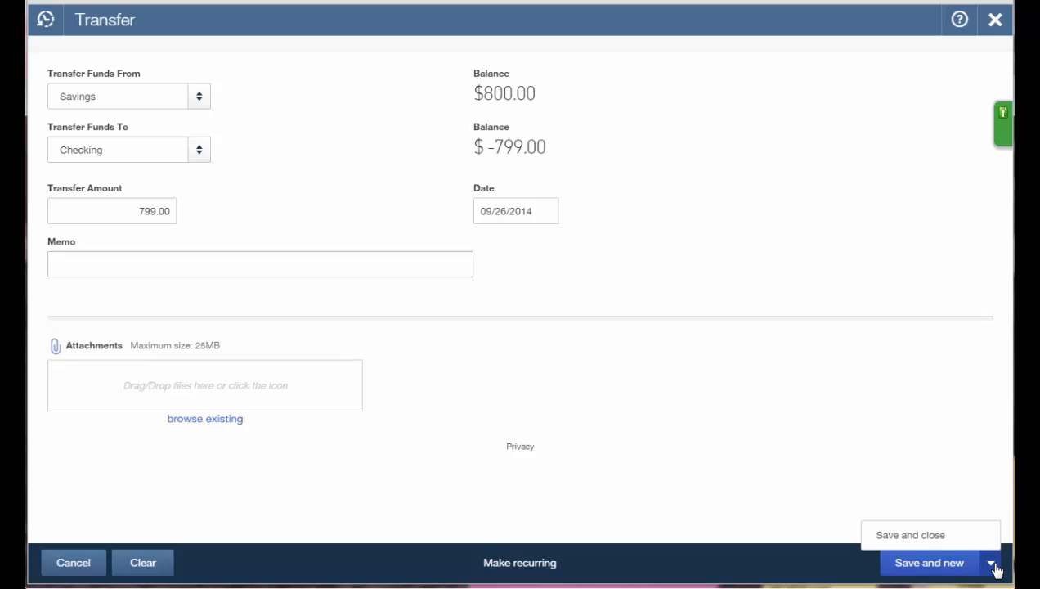
left_click(928, 536)
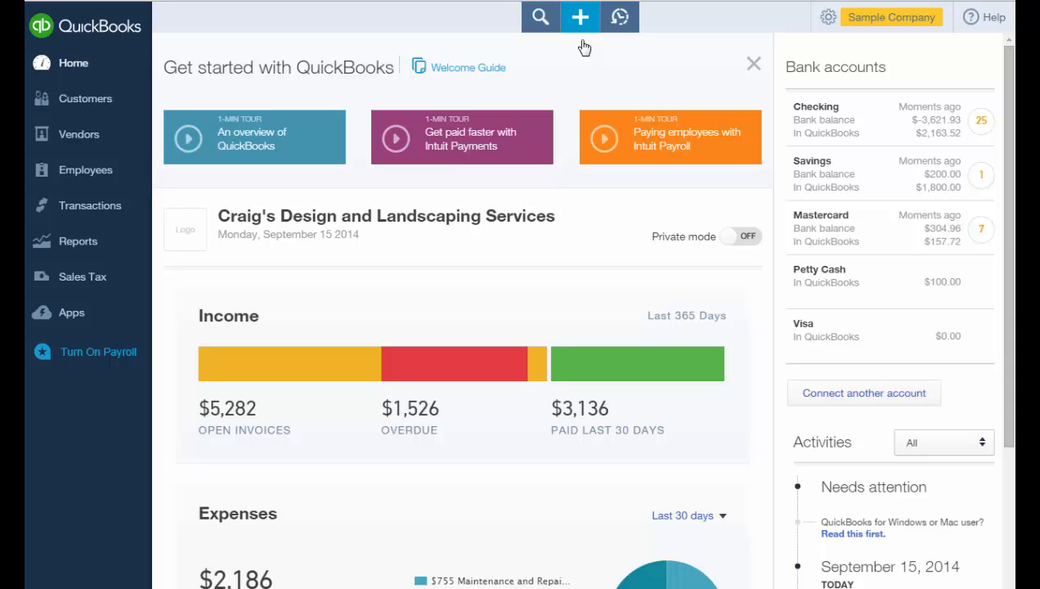
Open a new Journal Entry form from the Create menu.
left_click(582, 26)
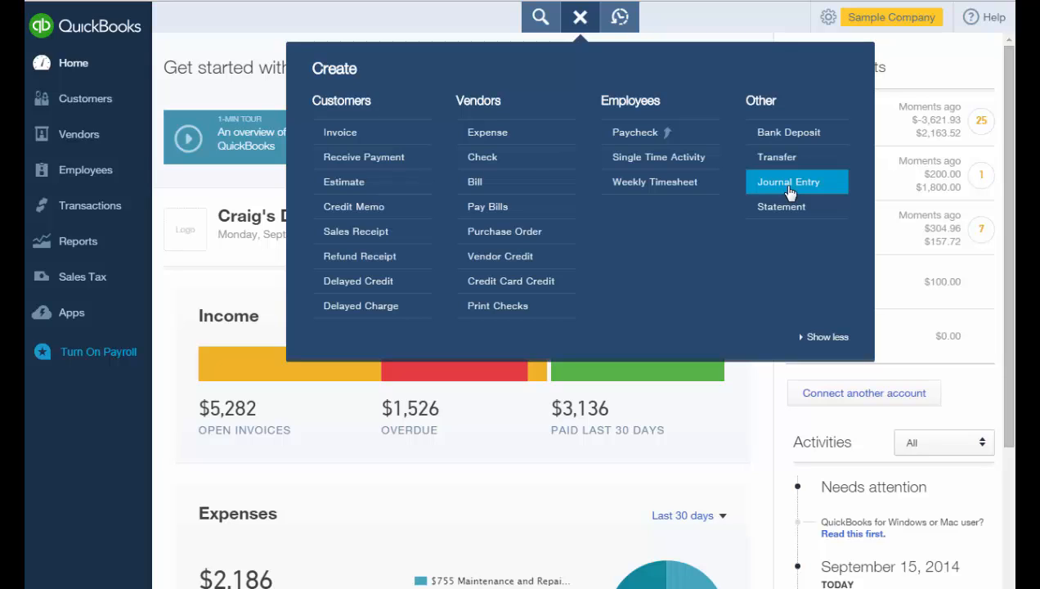
left_click(789, 190)
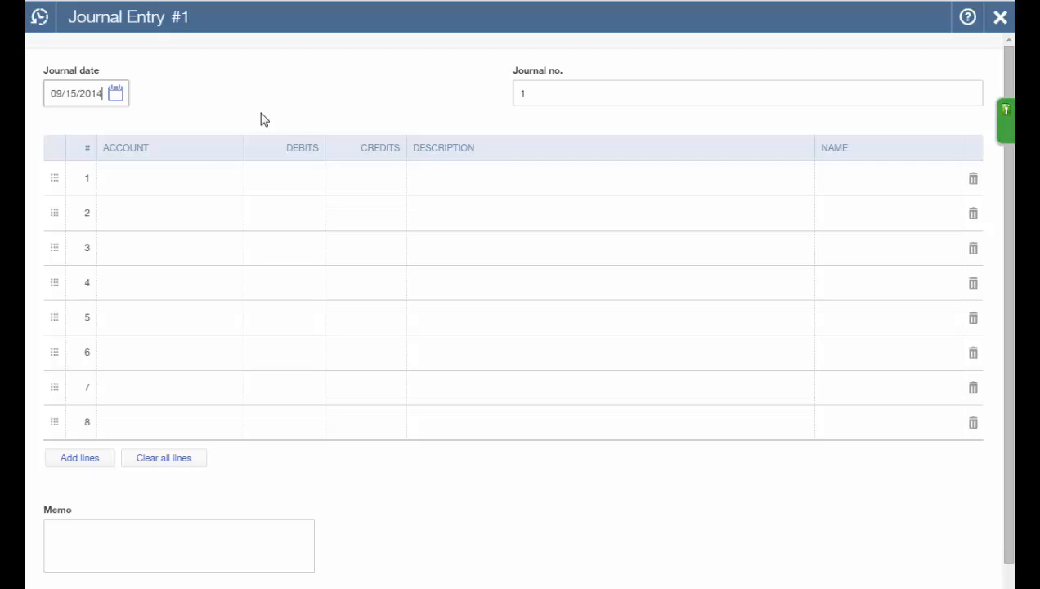
Debit Accounts Receivable 1,000.00 for Amy's Bird Sanctuary, described 'To transfer a vendor credit to a customer'.
left_click(194, 190)
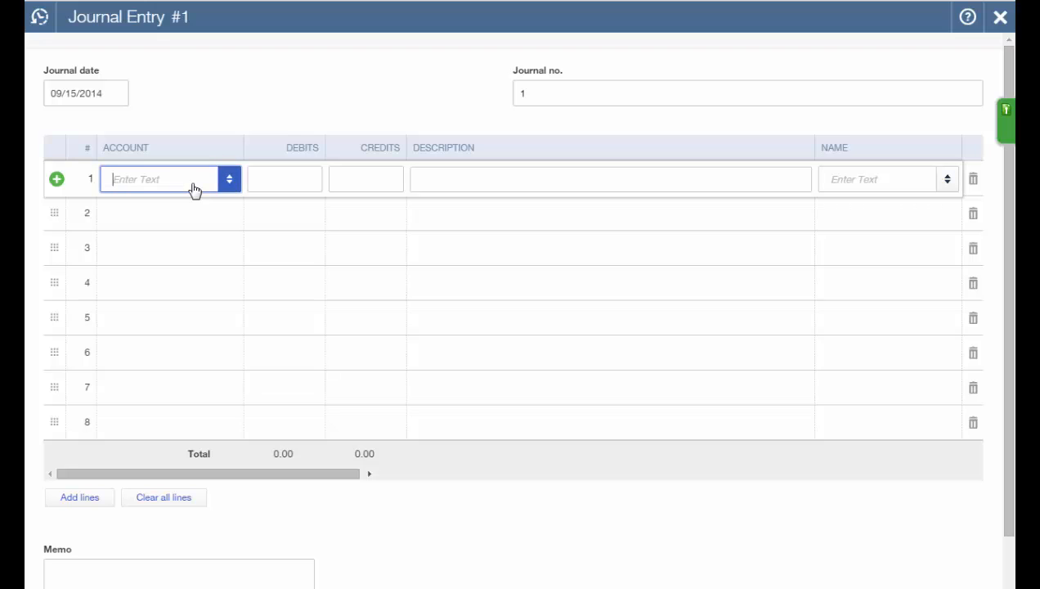
type("Acc")
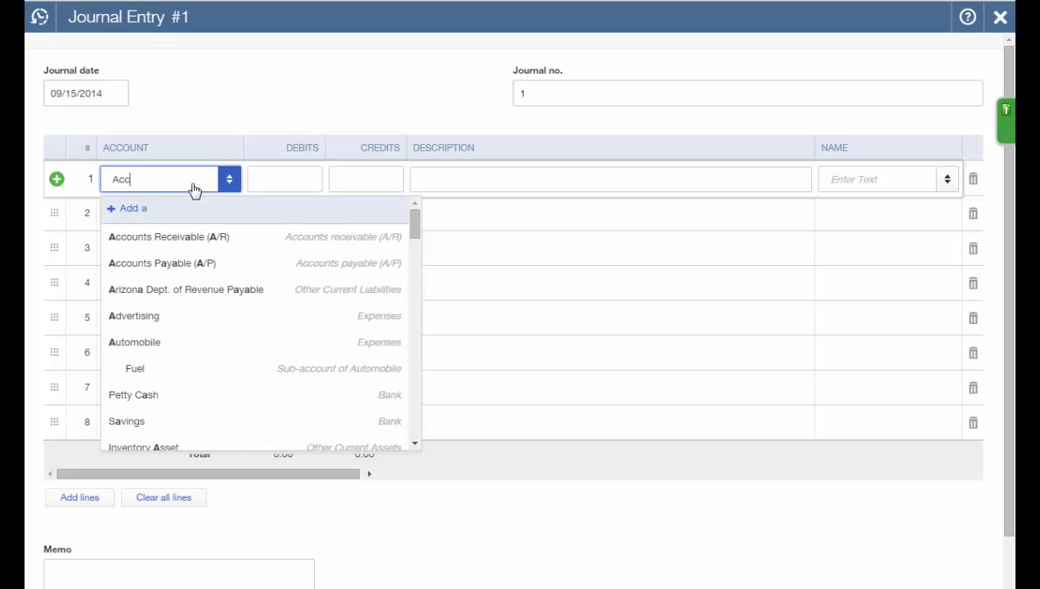
type("ounts Receivable")
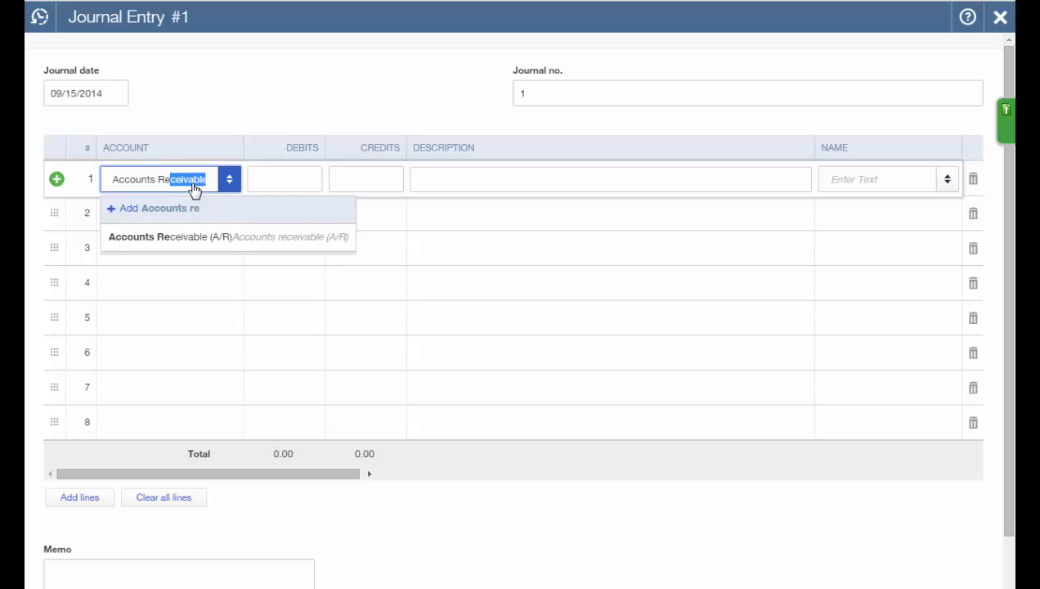
key("Tab")
type("1000")
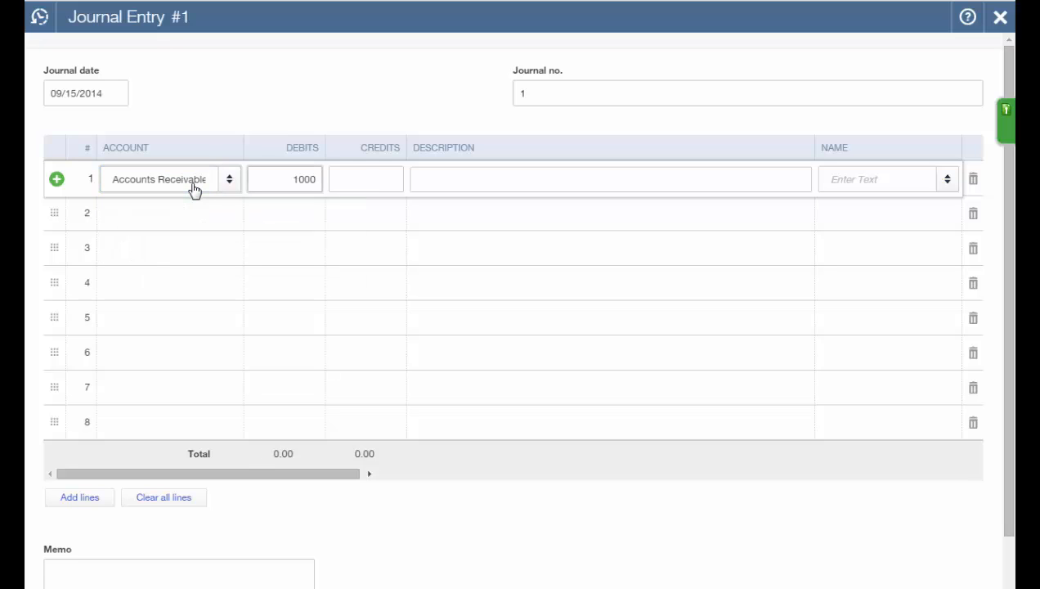
key("Tab")
key("Tab")
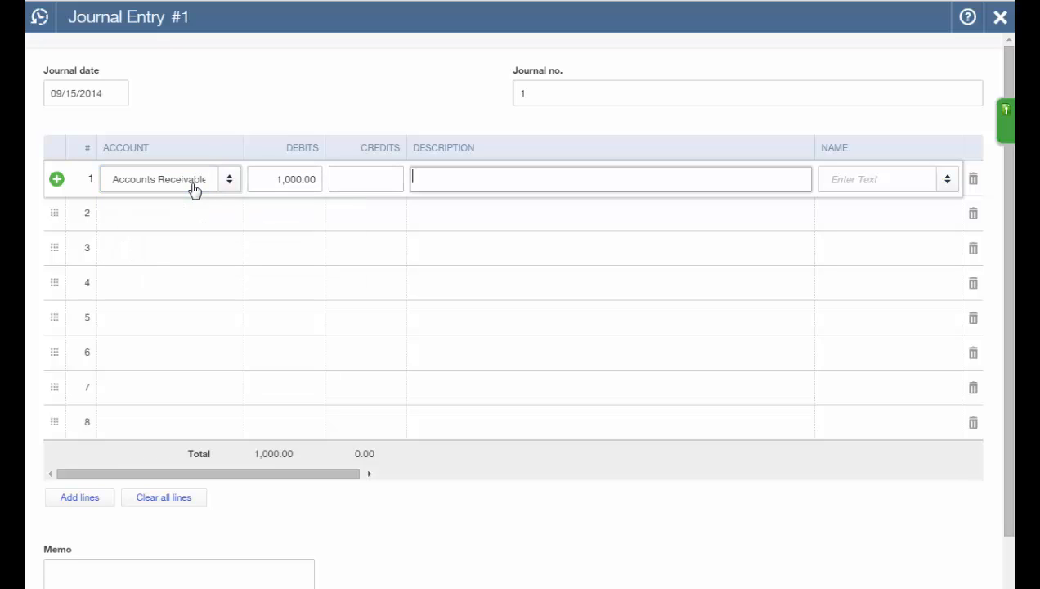
type("To transfer a vendor credit to a customer")
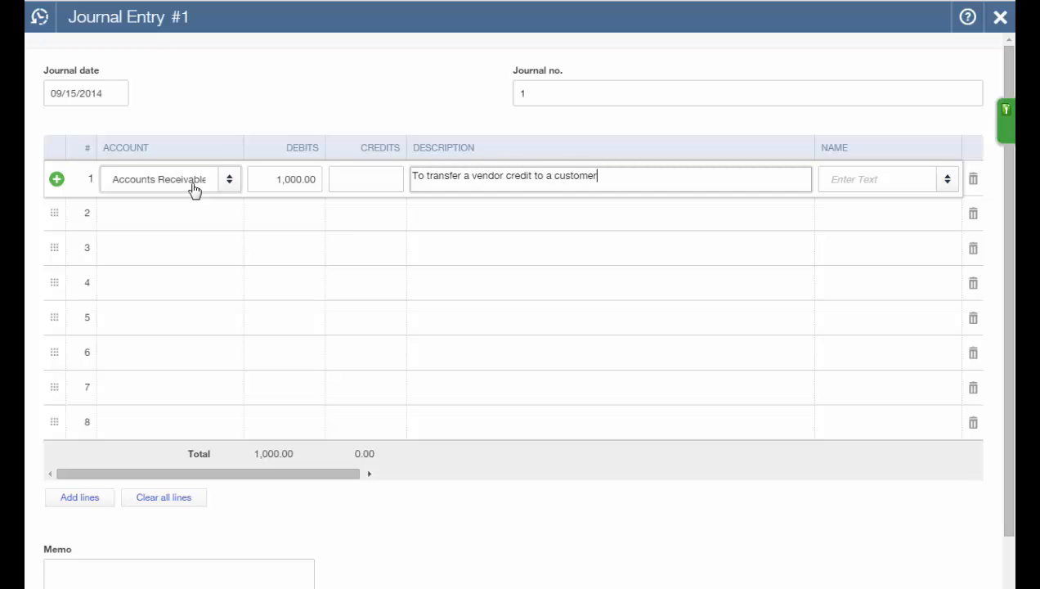
key("Tab")
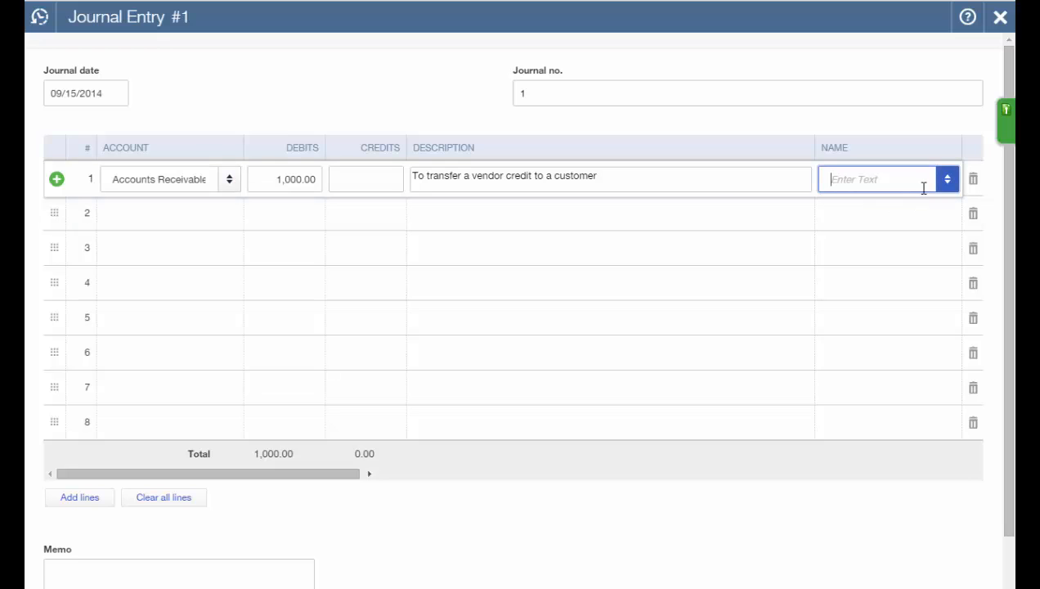
left_click(946, 181)
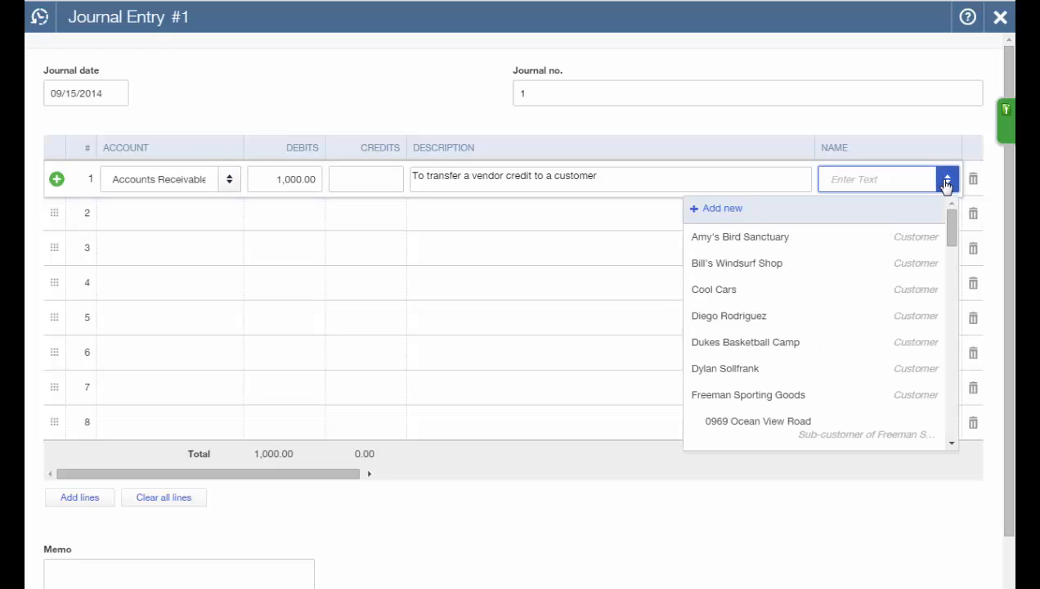
left_click(840, 242)
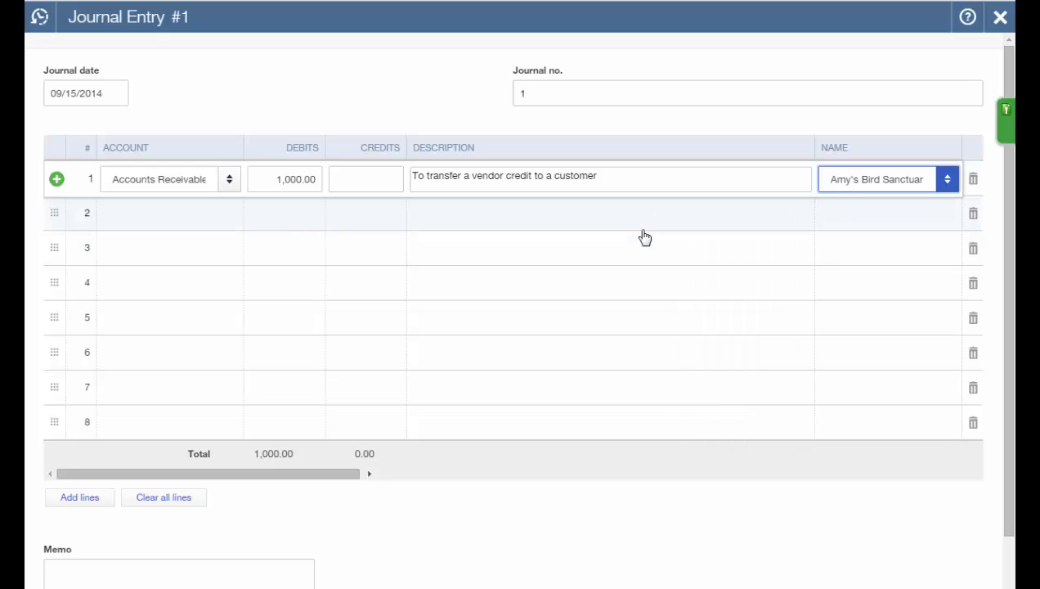
Credit Accounts Payable 1,000.00 on line 2 for Bob's Burger Joint.
left_click(188, 229)
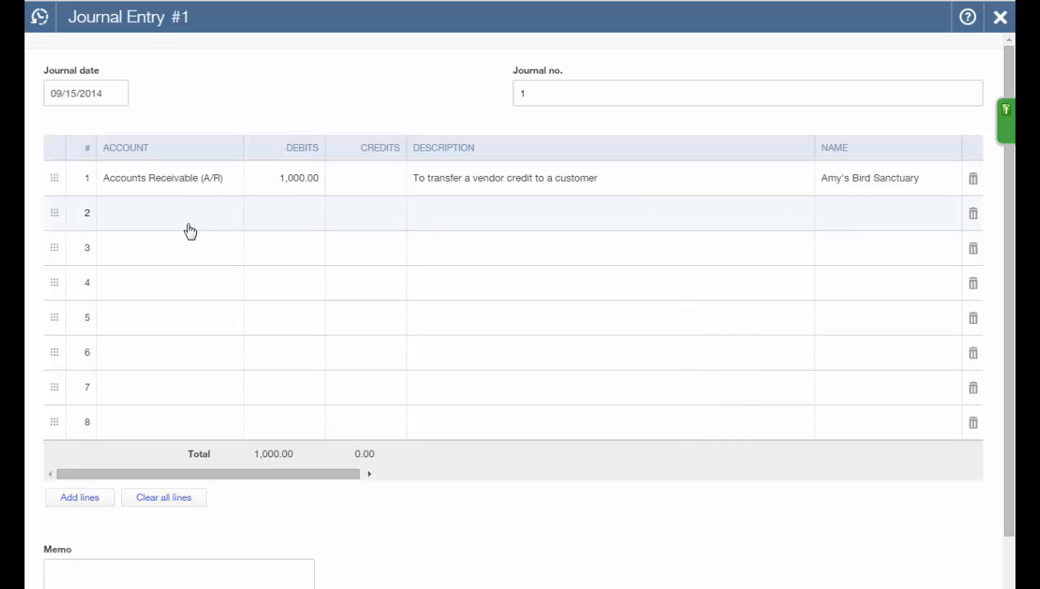
type("Account")
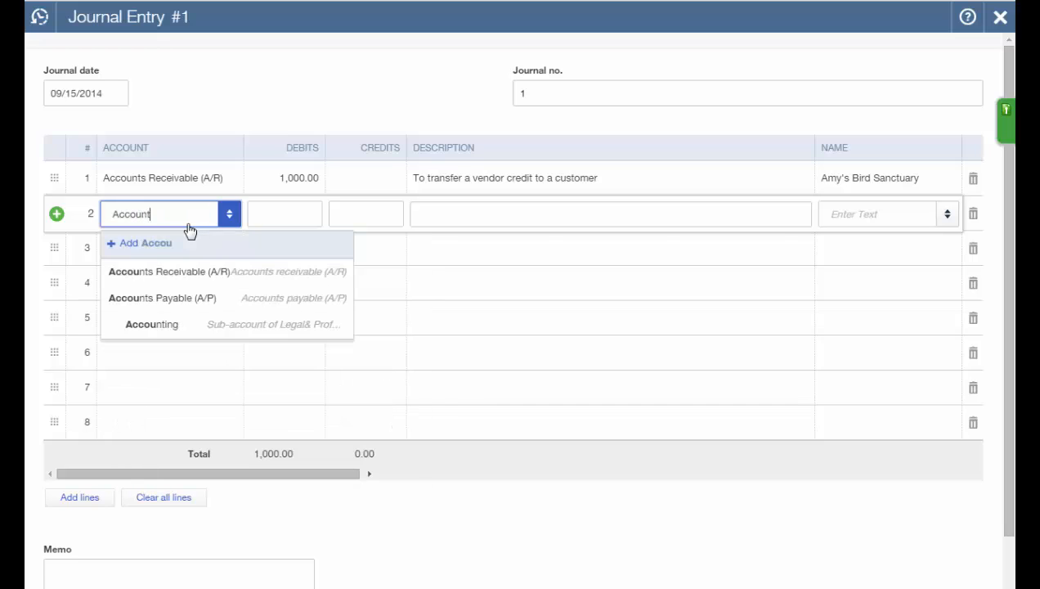
type("s pay")
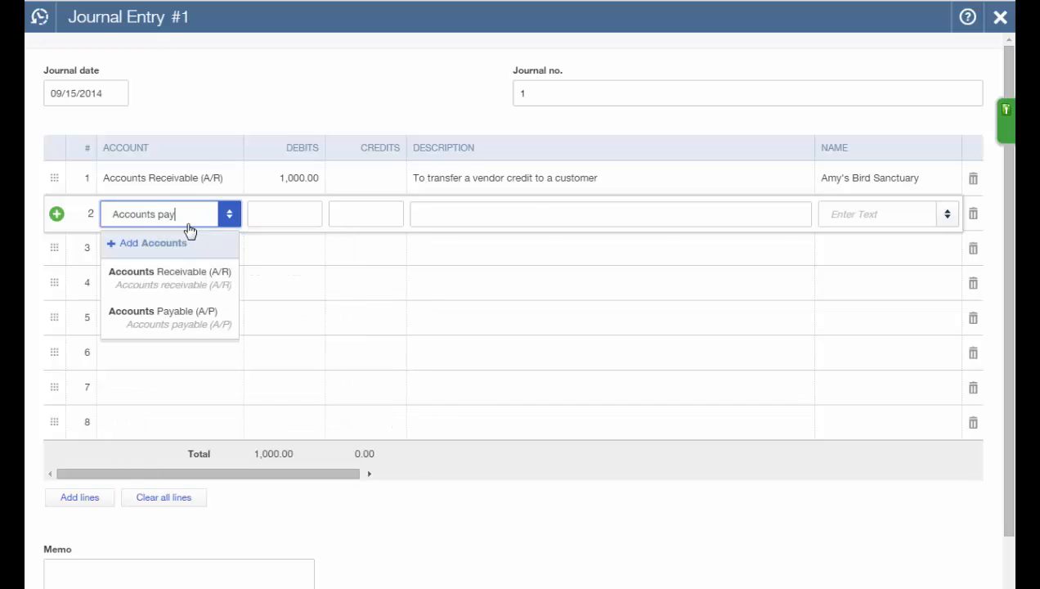
key("Tab")
key("Tab")
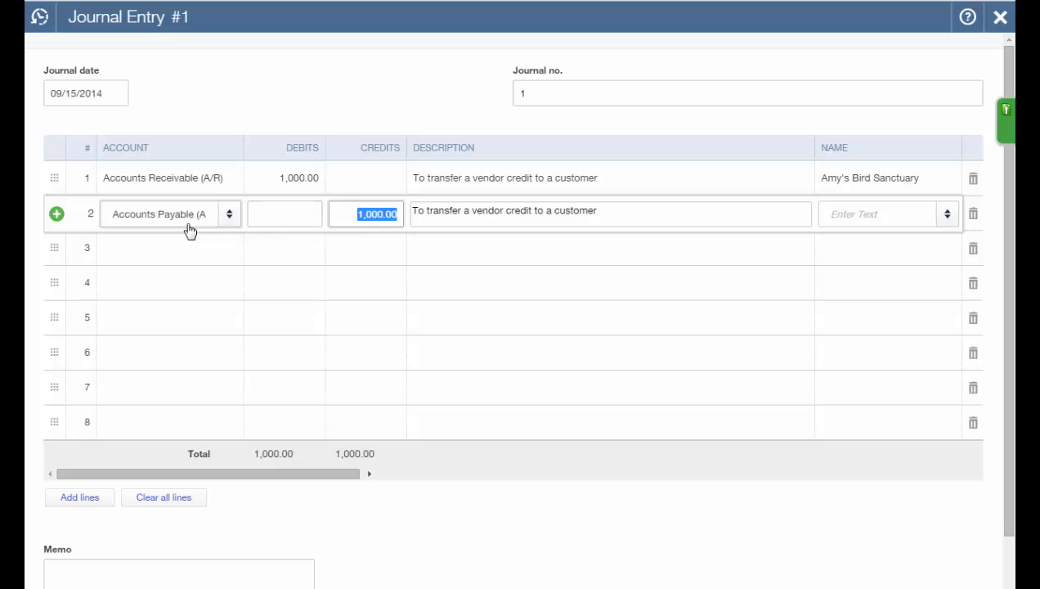
key("Tab")
key("Tab")
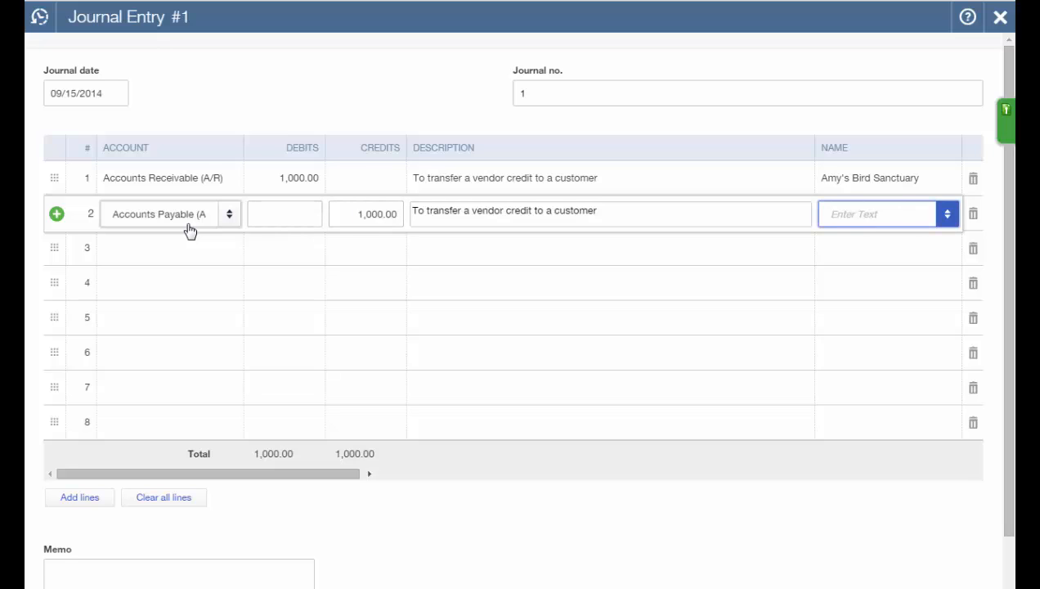
type("bob")
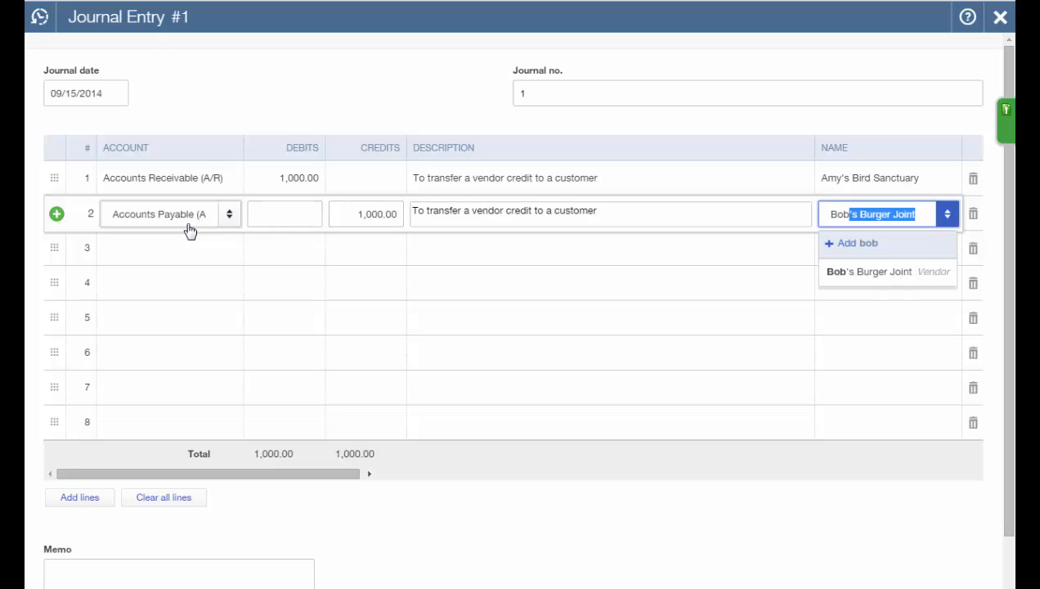
key("Tab")
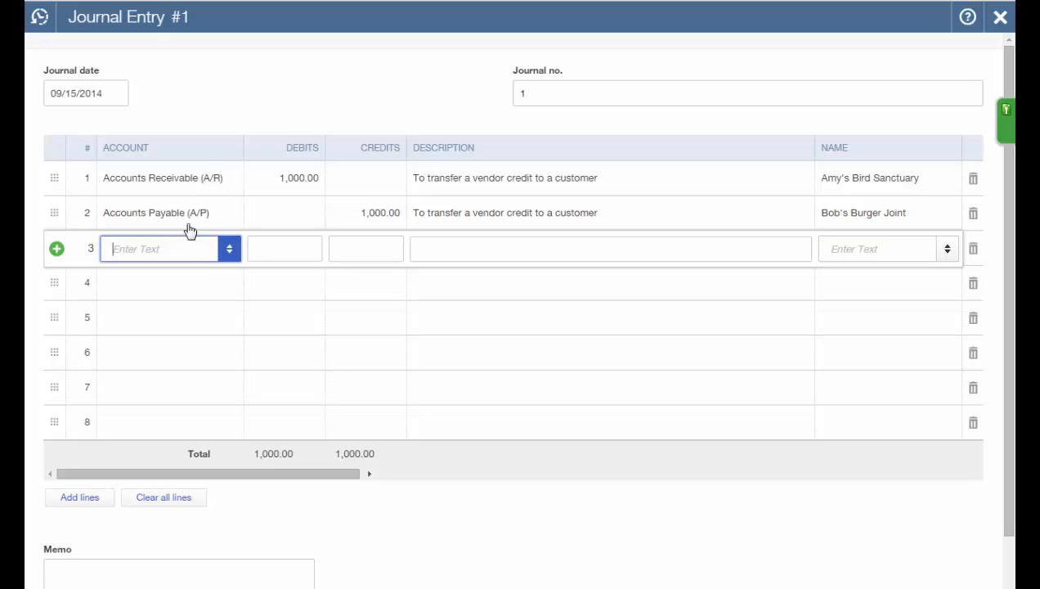